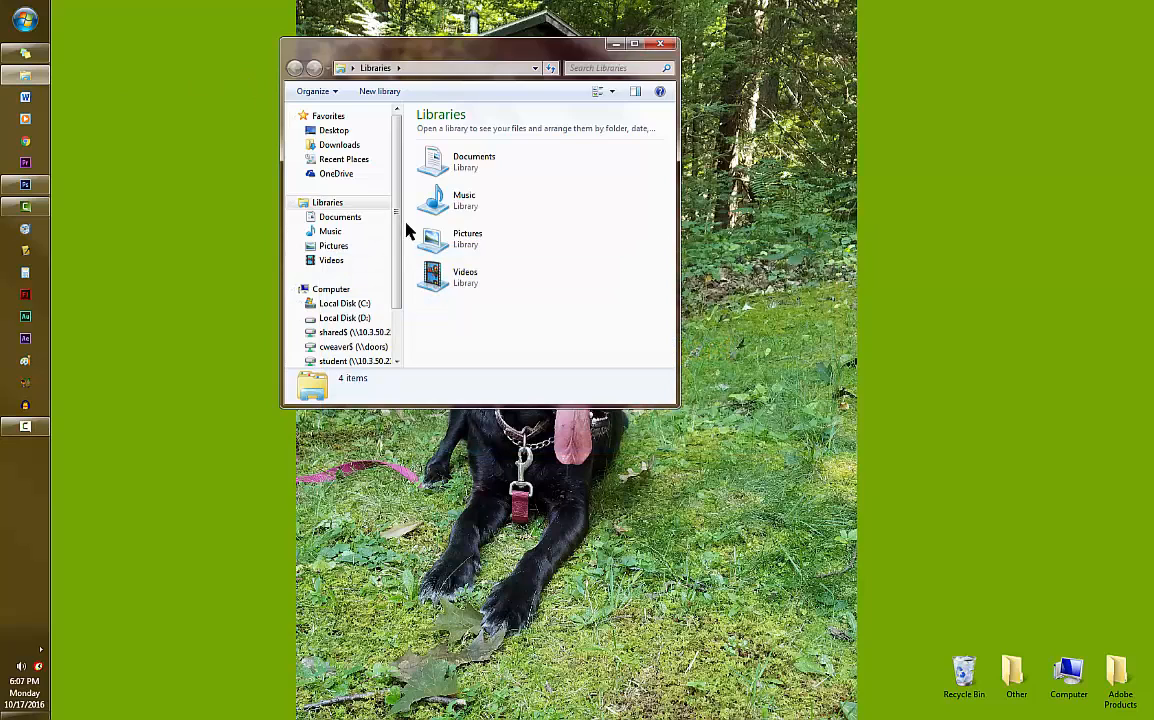
- Open the Examples folder inside Photoshop Tools and Resources, under Useful Tools on the hsvideo$ network drive
drag(398, 190, 398, 265)
click(312, 313)
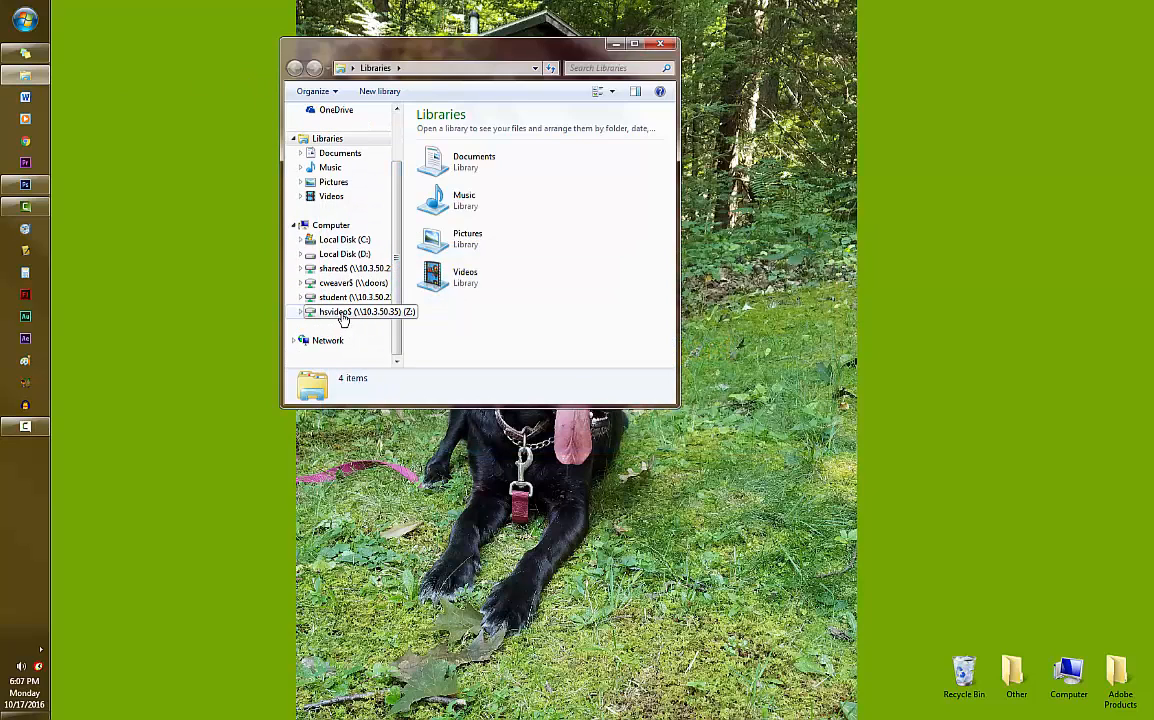
double_click(448, 190)
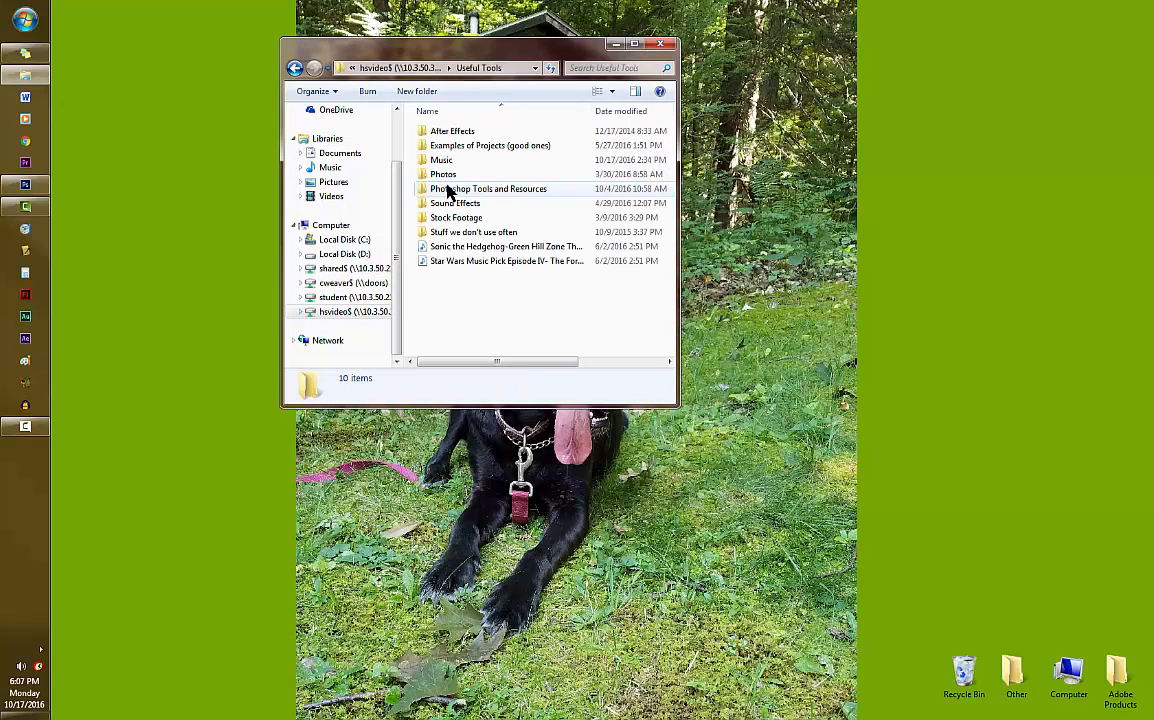
click(488, 193)
double_click(488, 193)
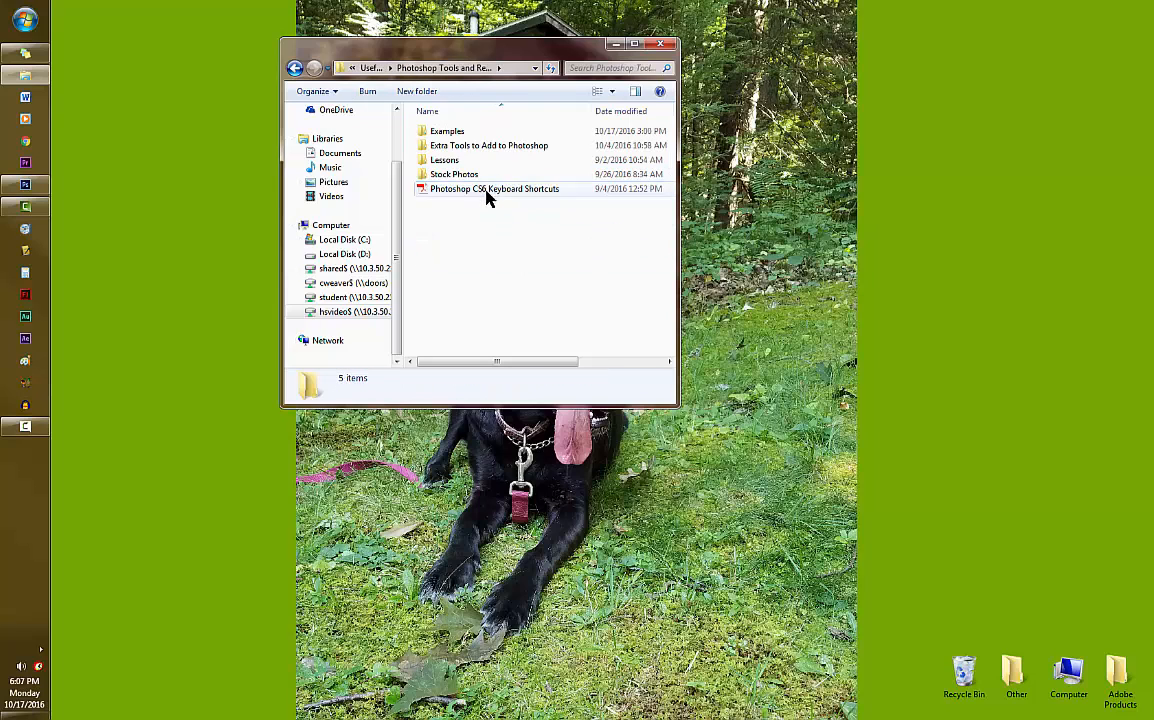
double_click(456, 133)
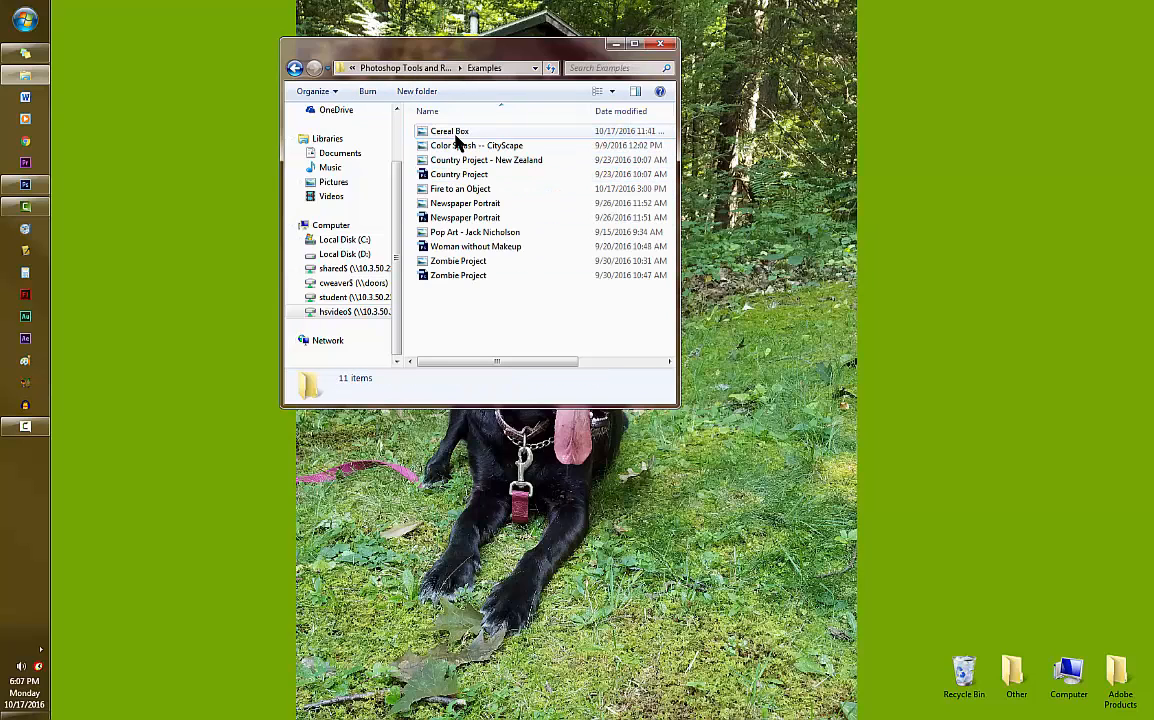
- View the Cereal Box example image in a slightly enlarged window, and minimize it together with the folder window
double_click(464, 132)
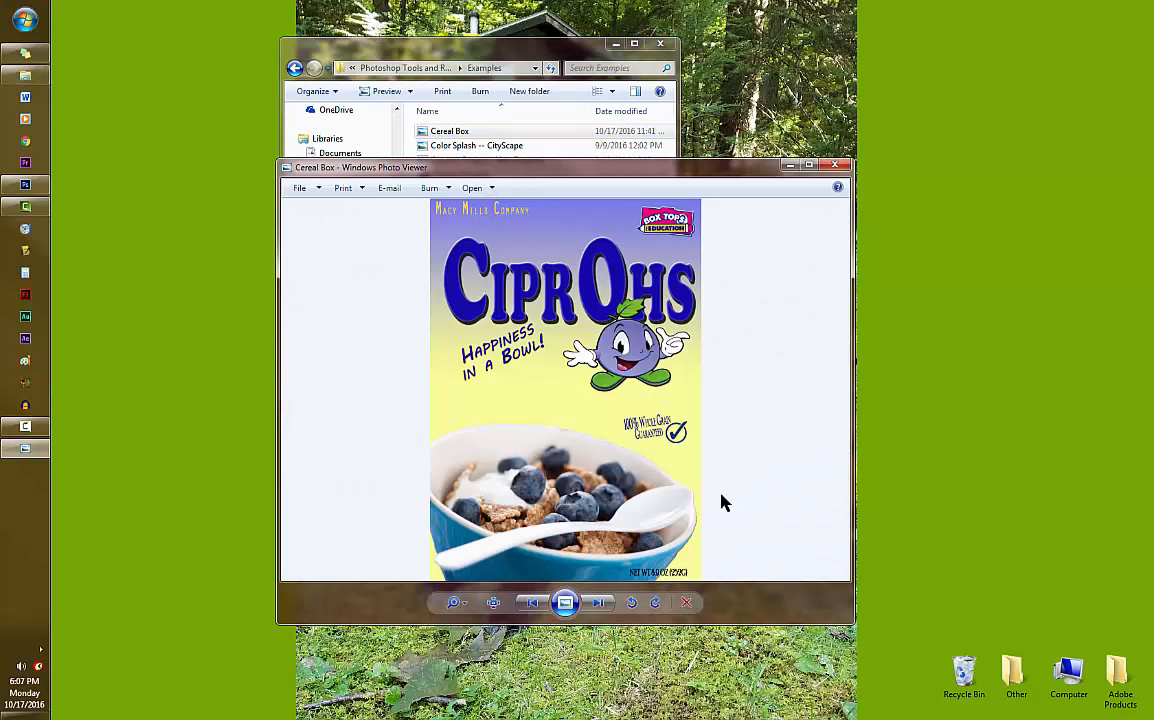
drag(857, 622, 902, 675)
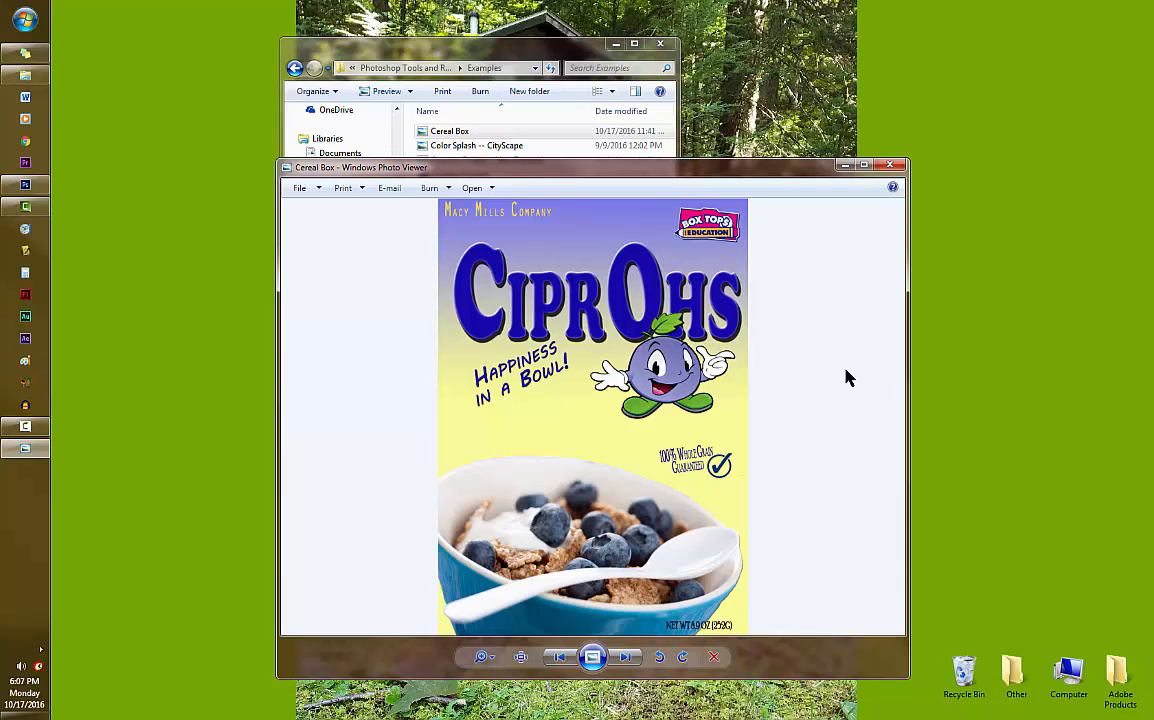
click(845, 165)
click(615, 44)
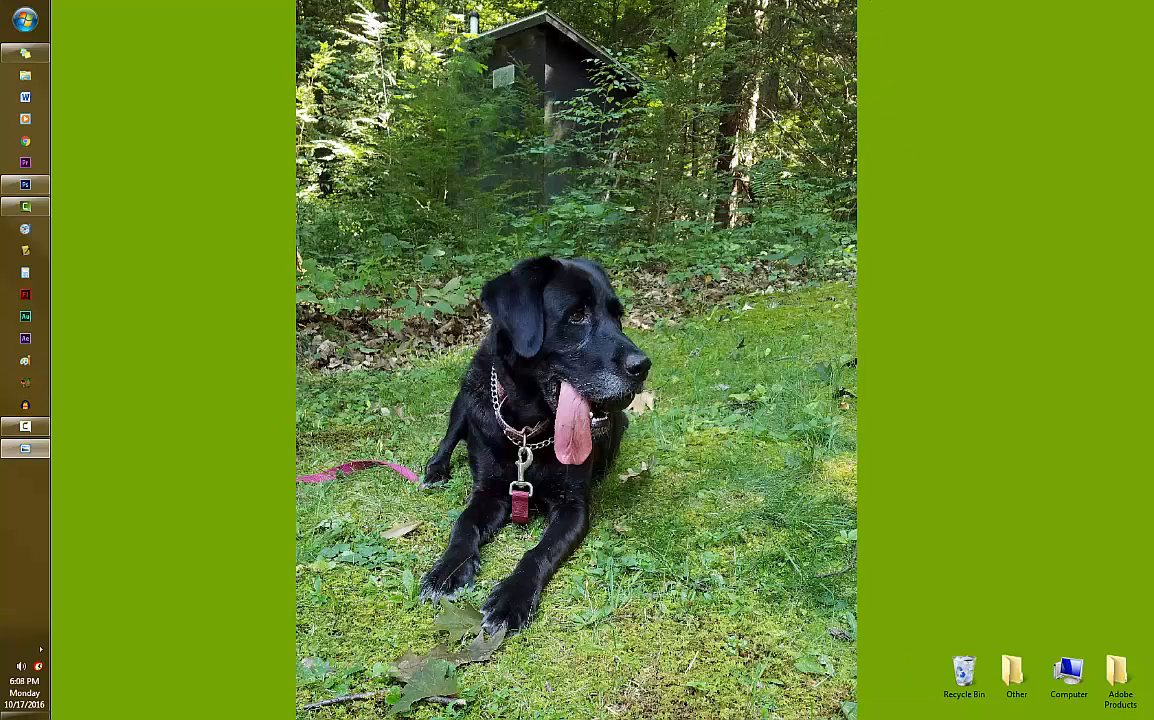
- Switch to Photoshop and create a new document 200 mm wide and 287 mm high
click(38, 185)
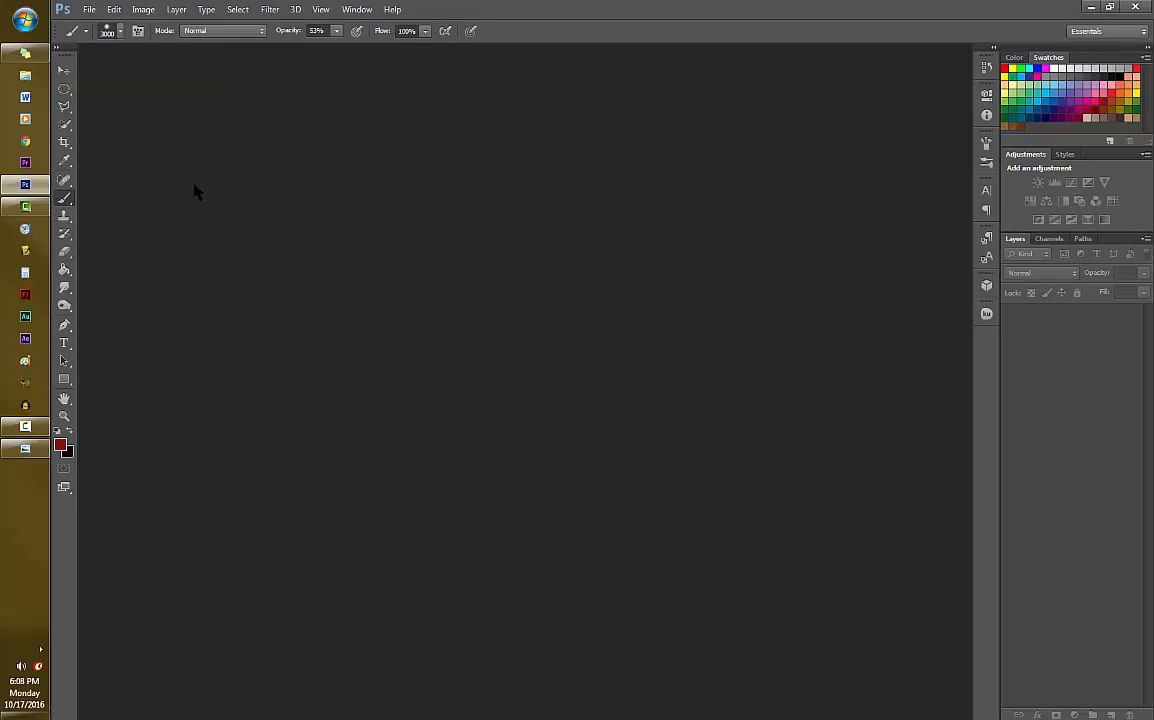
click(88, 10)
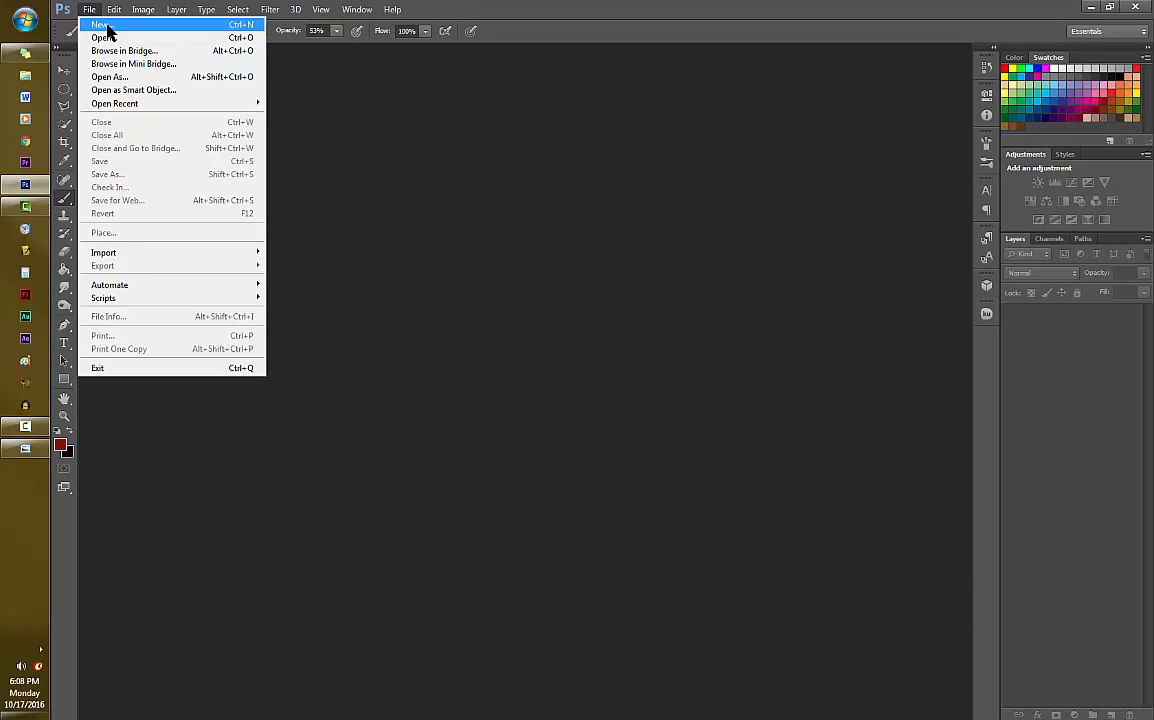
click(137, 26)
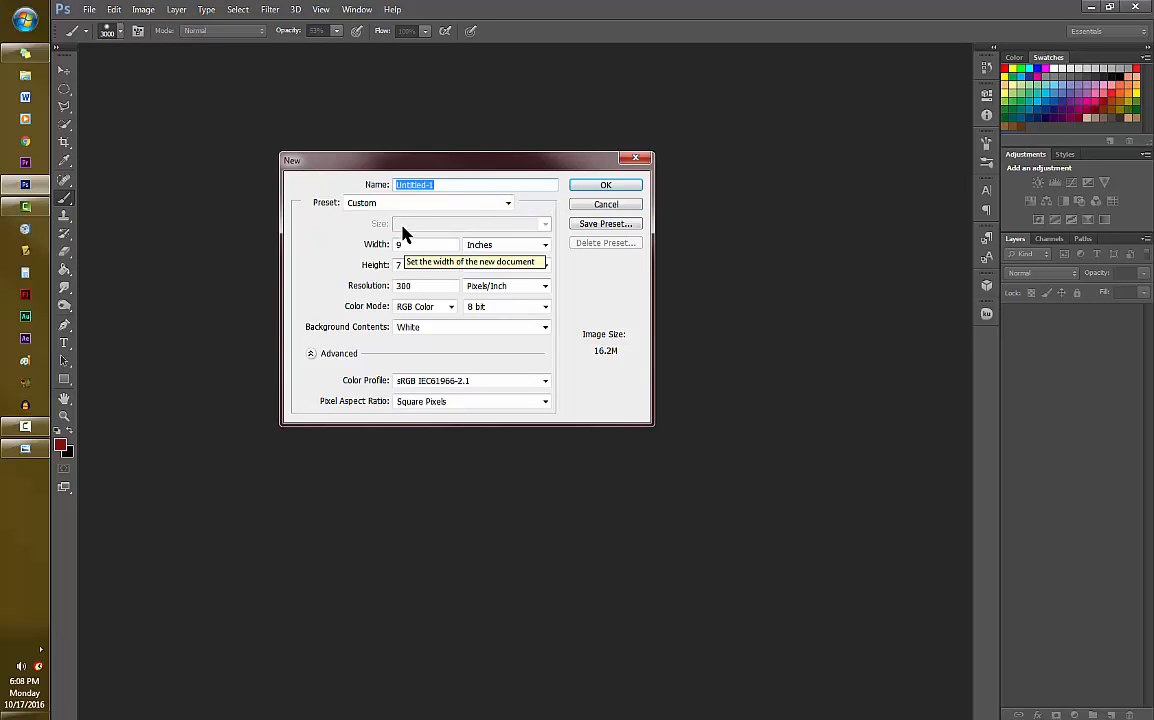
click(505, 246)
click(507, 291)
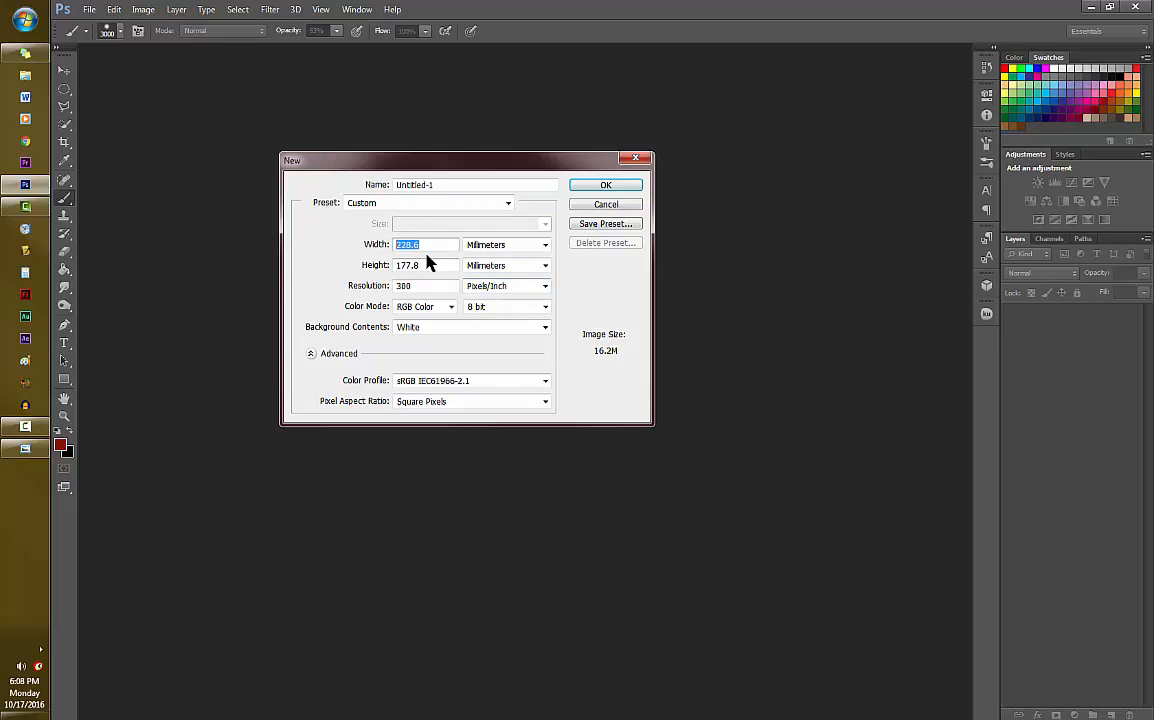
text(200)
drag(446, 265, 348, 264)
text(287)
click(605, 186)
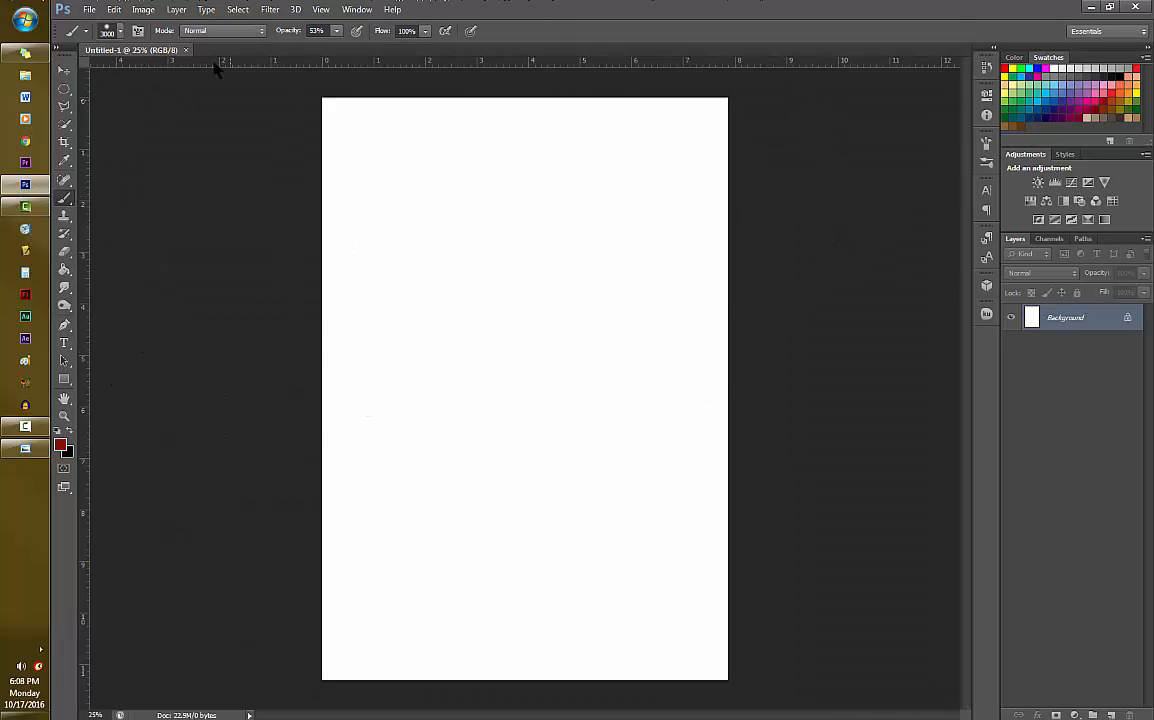
- Reduce the Brush tool's size to 52
click(116, 31)
drag(200, 78, 97, 78)
click(779, 197)
- Fill the Background layer with the light yellow colour #f8fc8d at 100% opacity
click(114, 10)
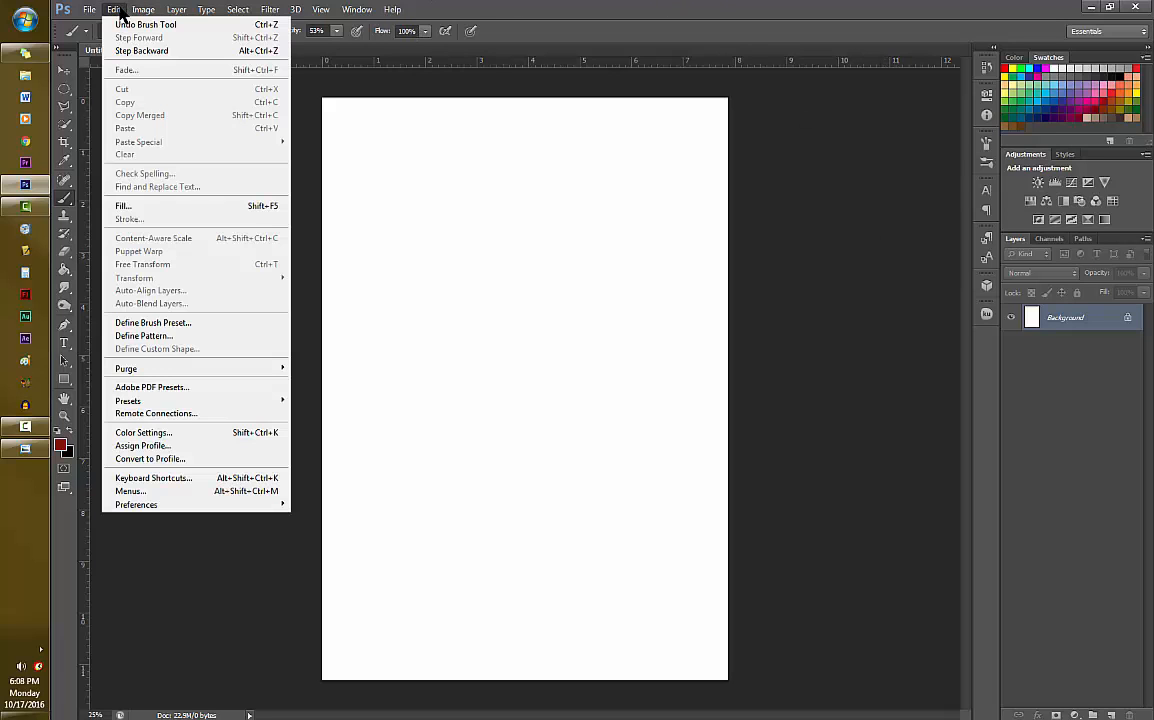
click(180, 206)
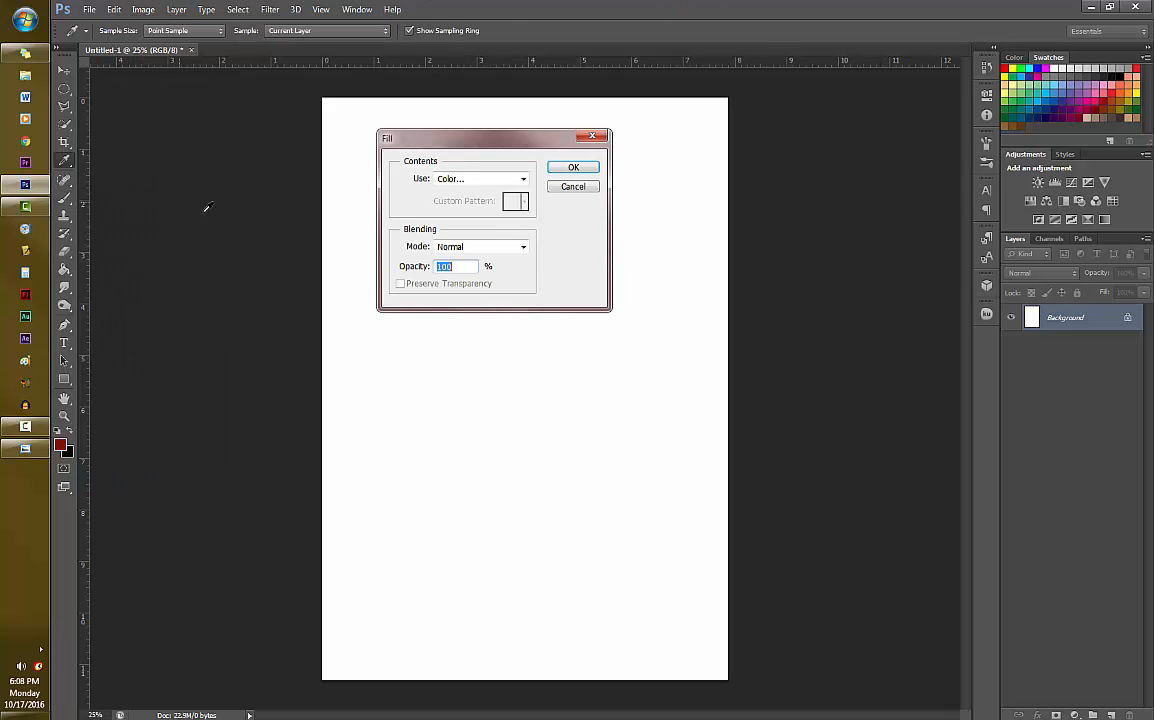
click(523, 181)
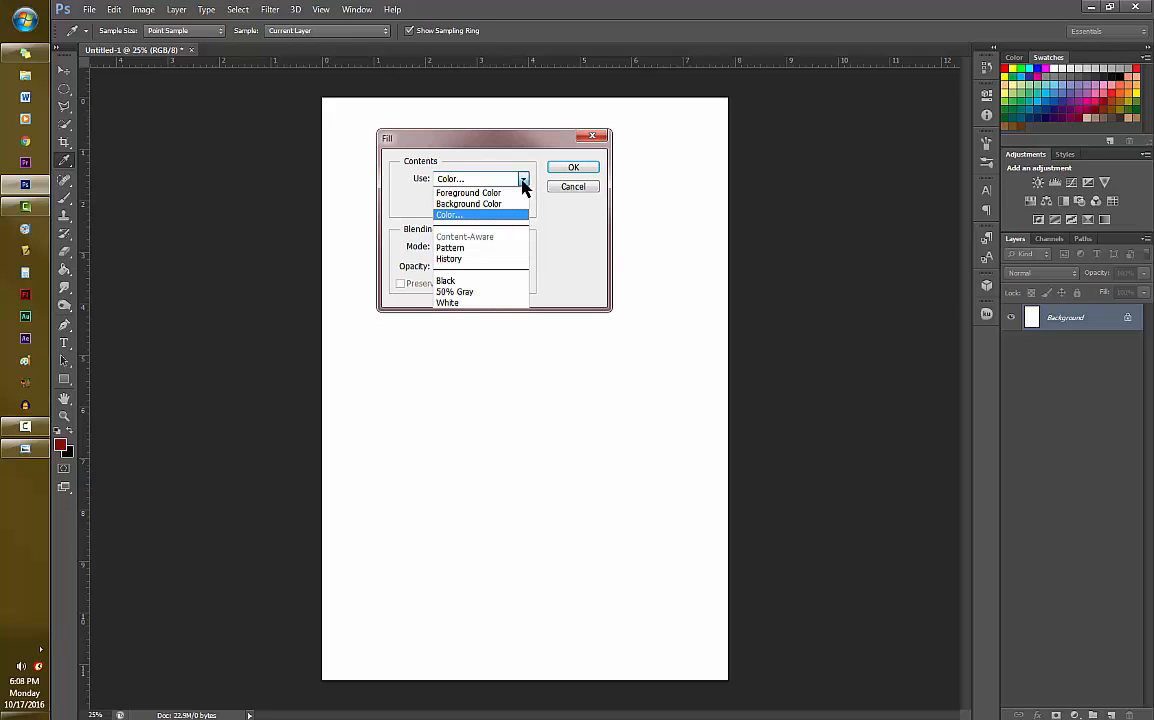
click(452, 215)
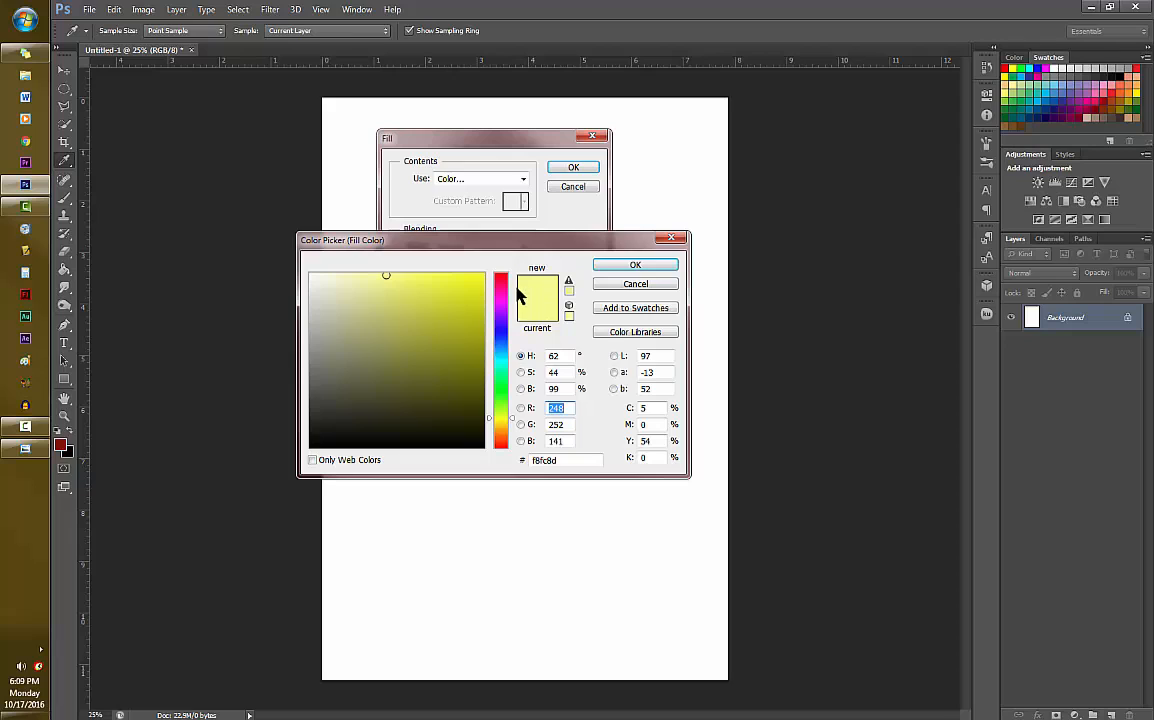
click(628, 266)
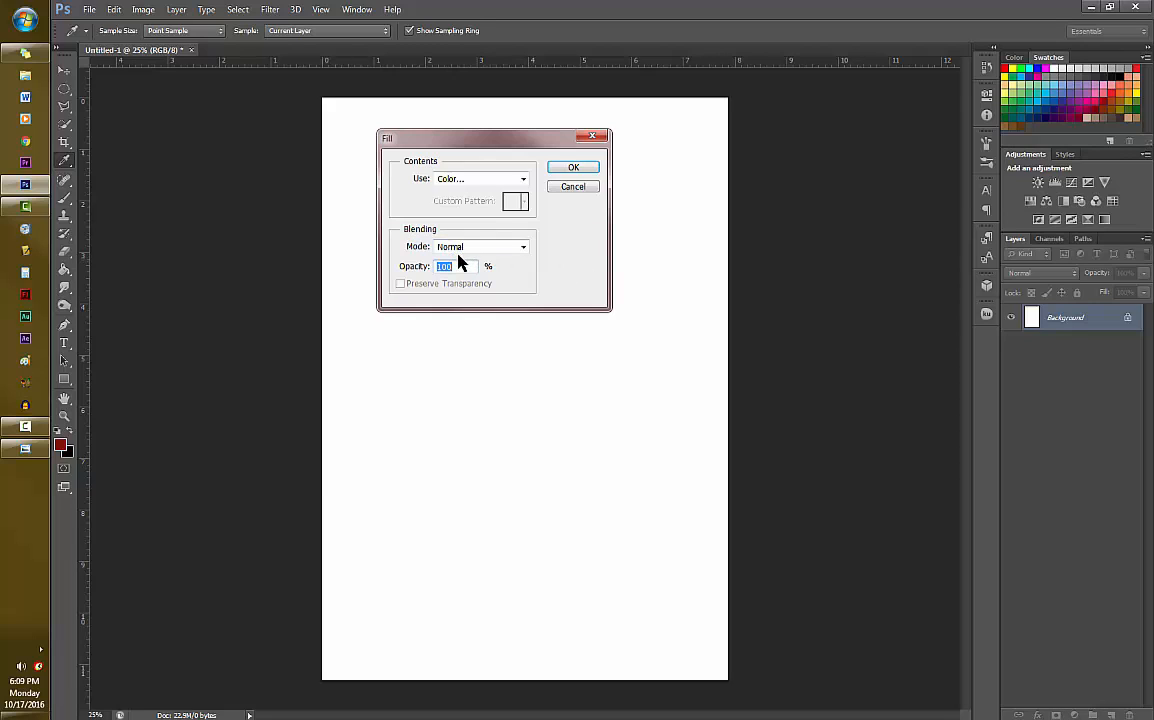
click(580, 167)
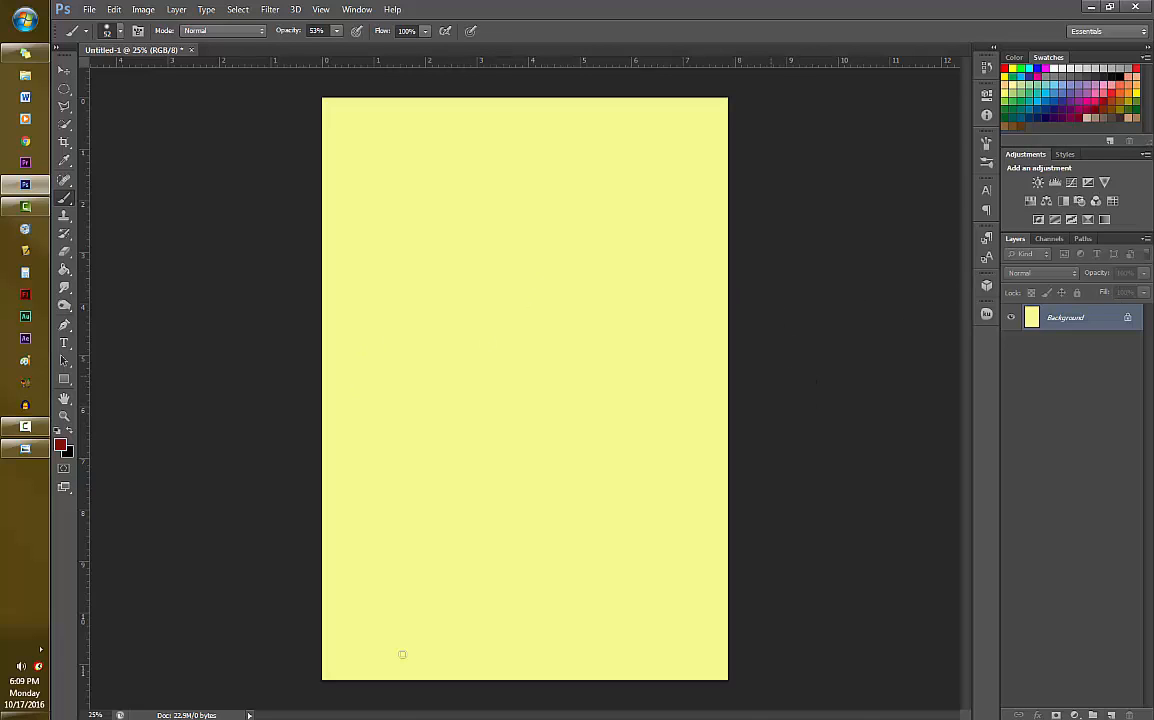
- Add a new layer and enter the title text "CiprOhs" in the upper left part of the page
key(ctrl+shift+alt+n)
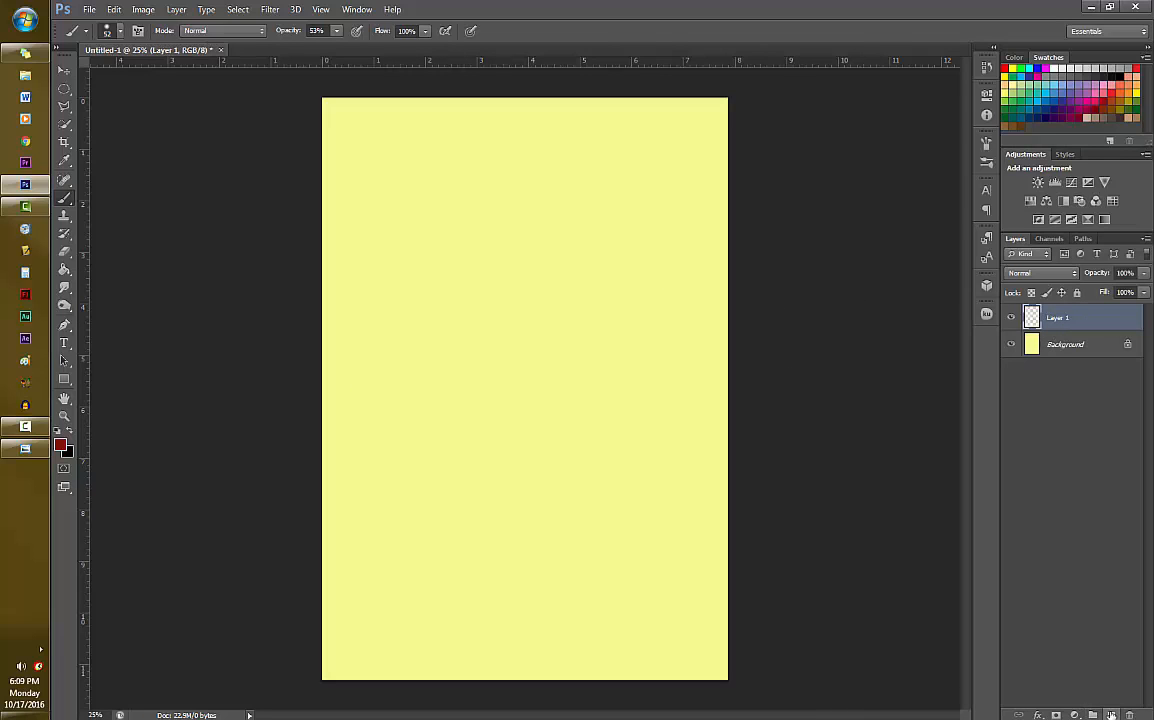
click(64, 342)
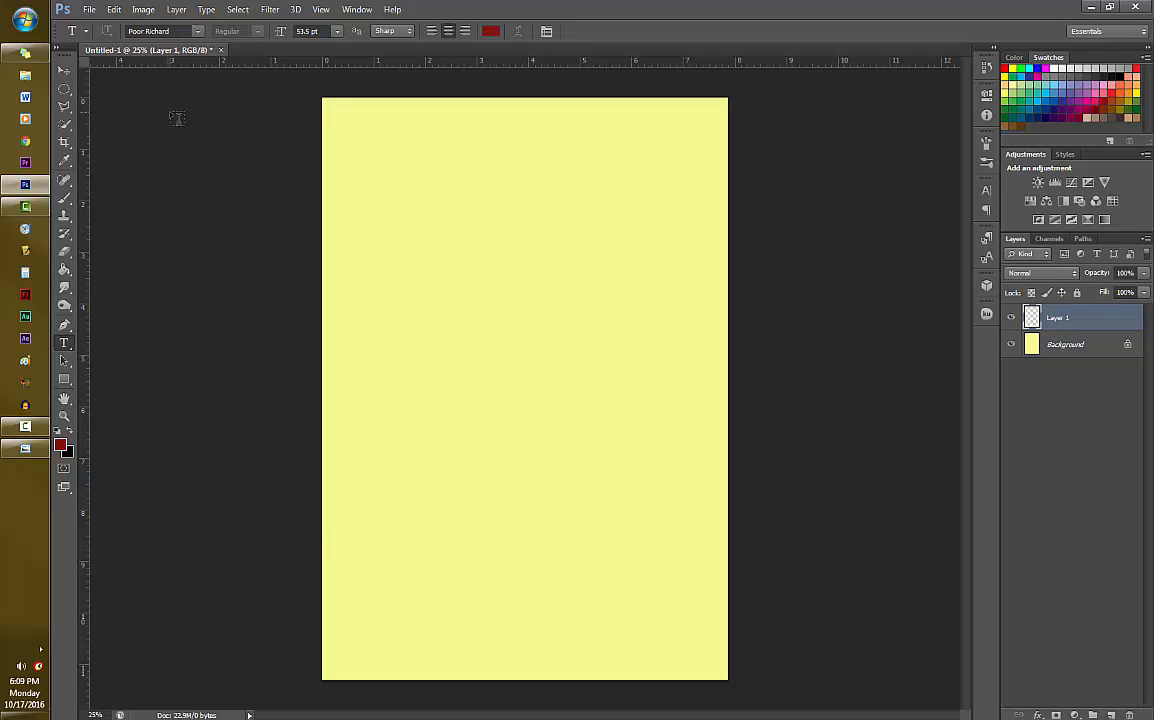
click(411, 205)
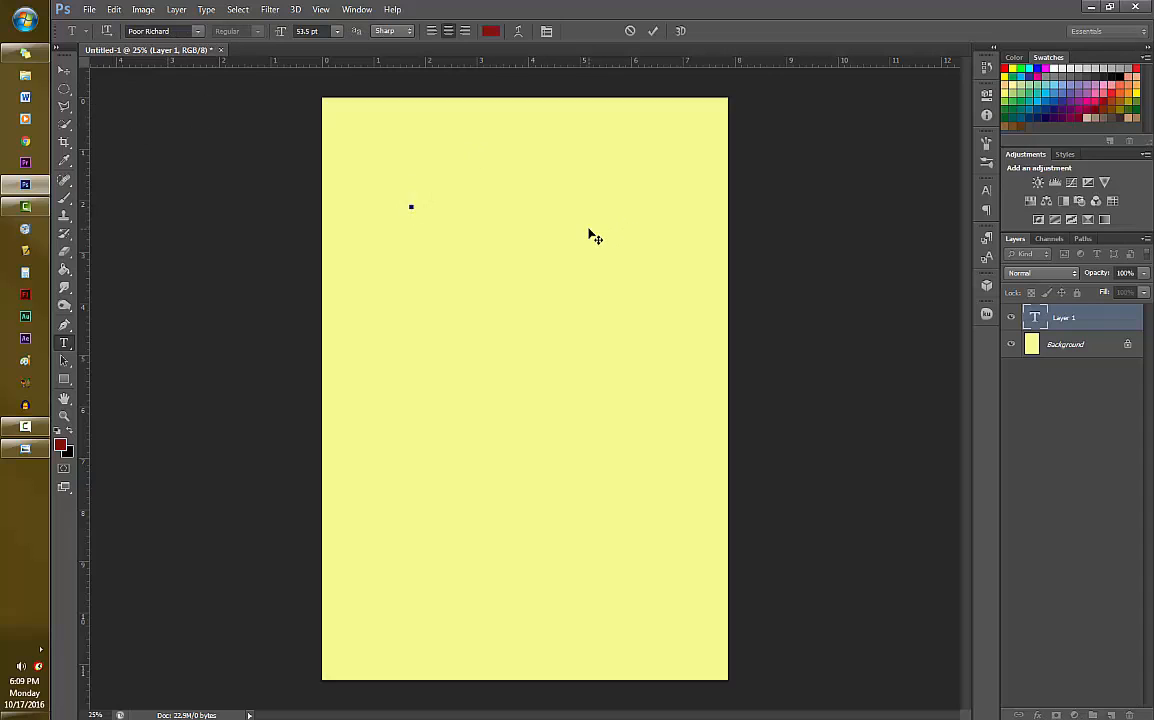
text(CIPRO)
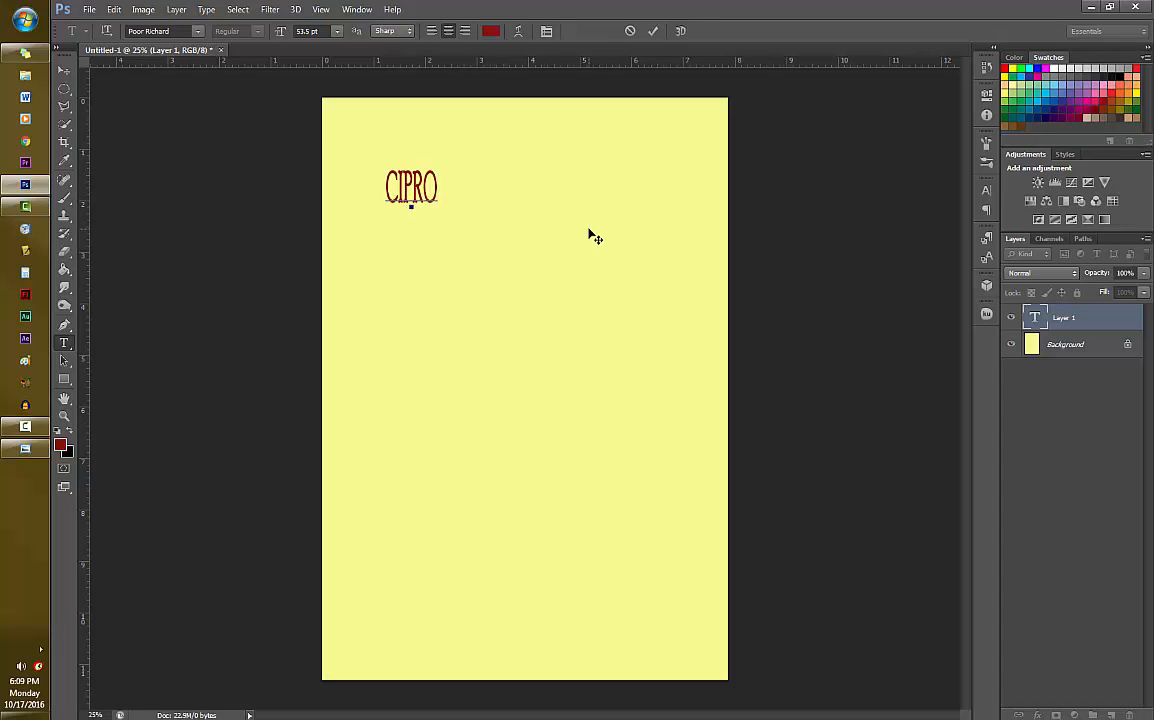
key(BackSpace)
text(OHS)
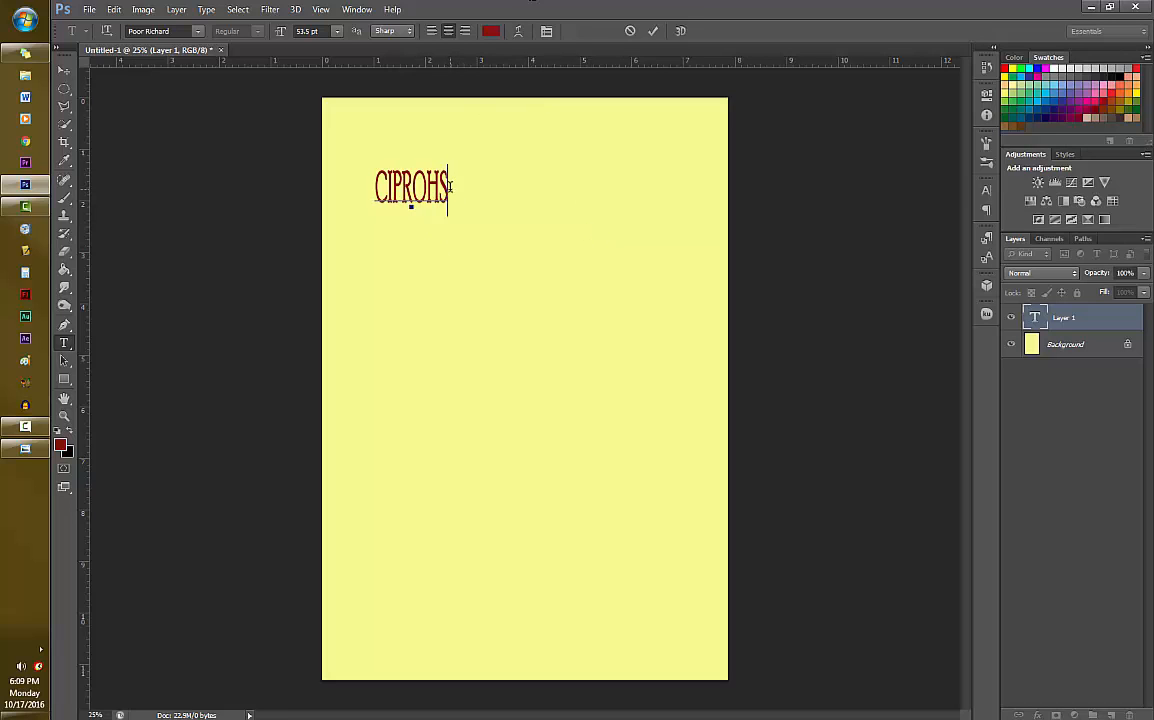
- Select the whole CiprOhs title, try a few other fonts and set it to Geomancy
drag(448, 185, 345, 180)
click(186, 31)
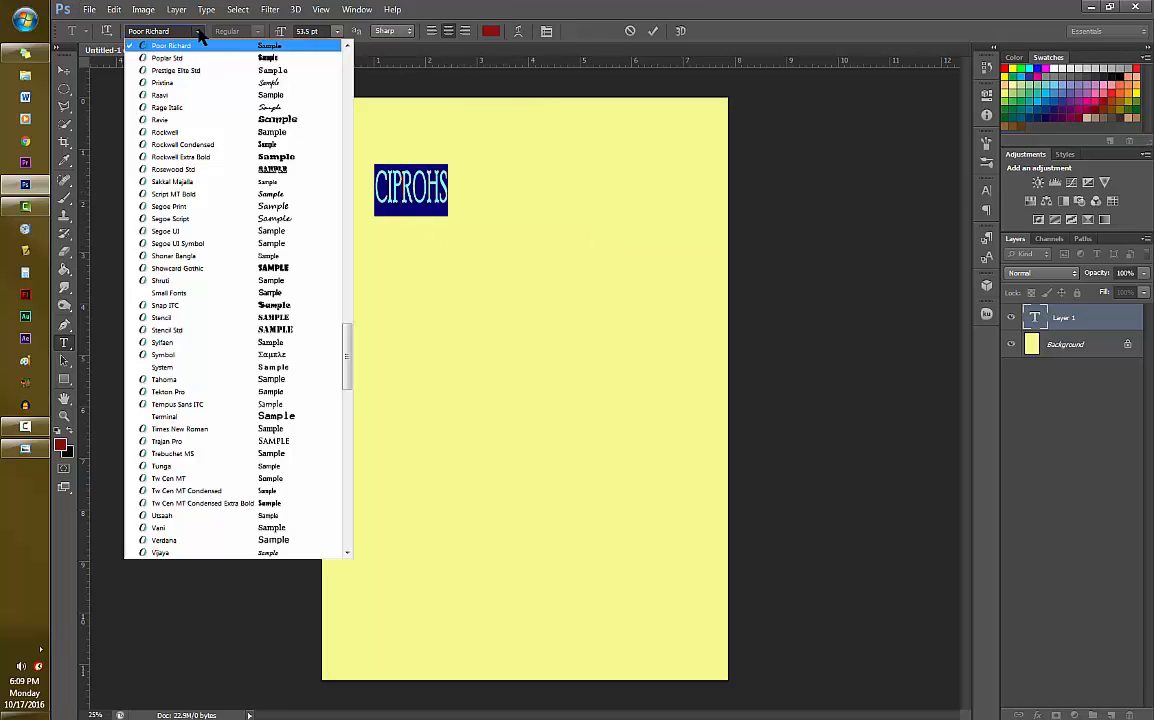
click(268, 130)
click(186, 31)
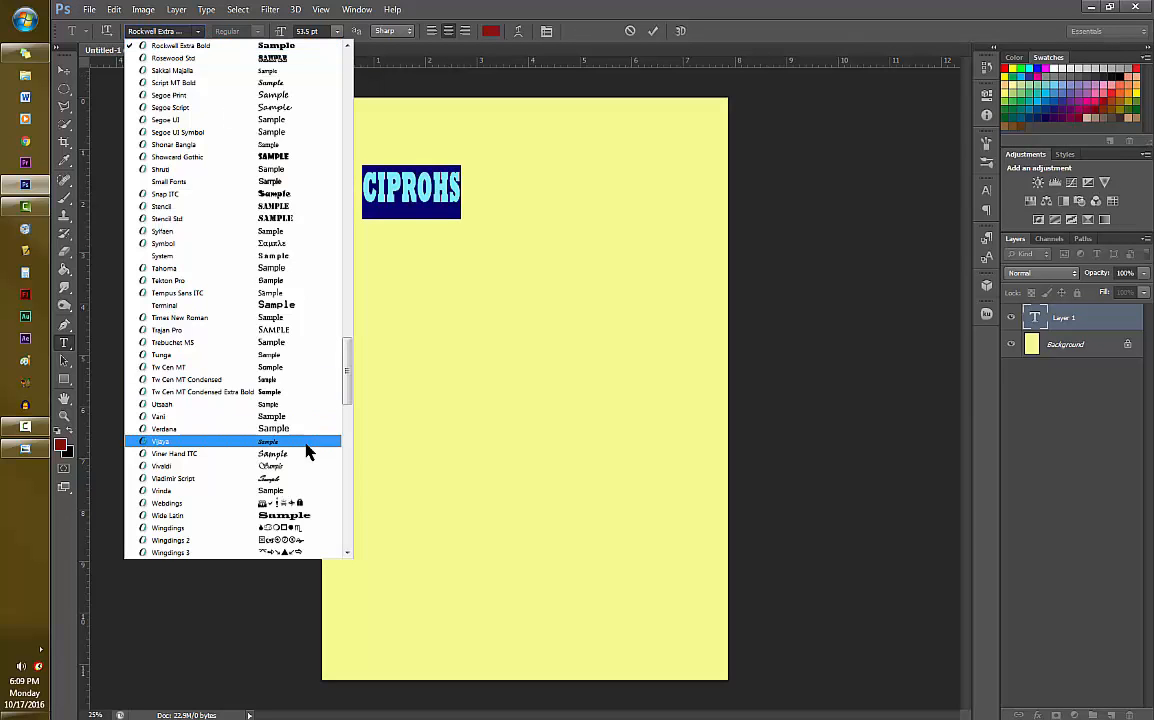
click(304, 343)
click(186, 31)
drag(347, 400, 276, 185)
click(276, 185)
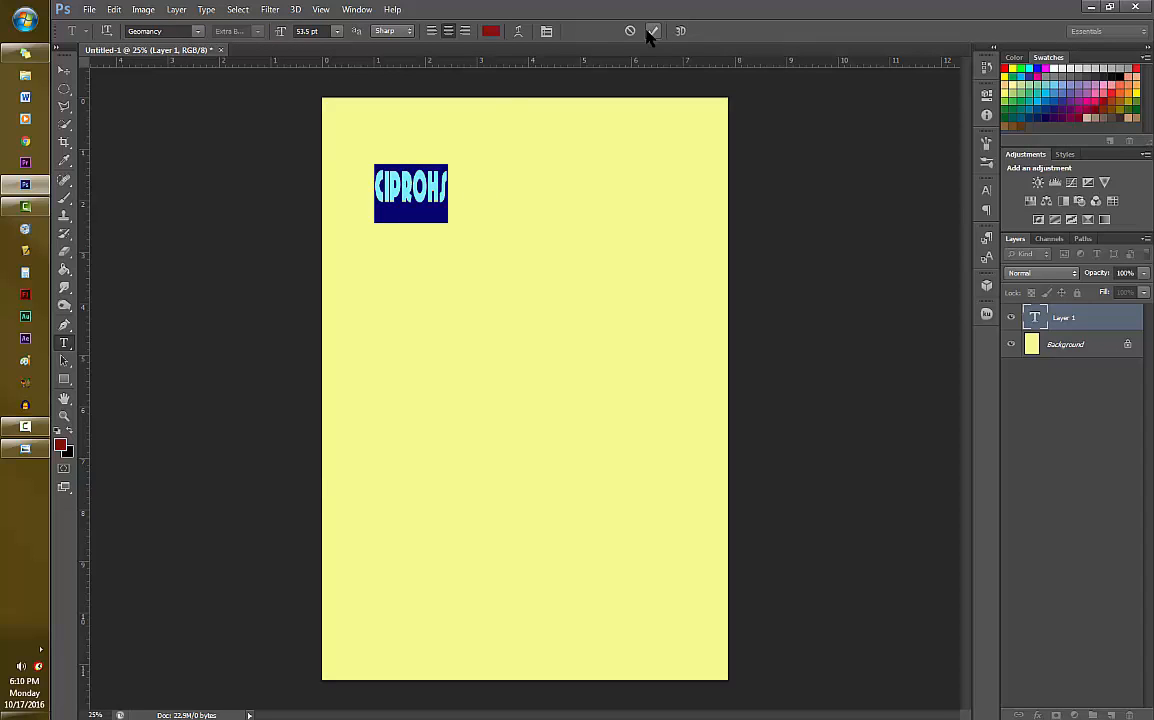
- Set the title's text colour to blue #2c2ca9 and commit the text
click(490, 31)
click(500, 331)
drag(473, 357, 438, 331)
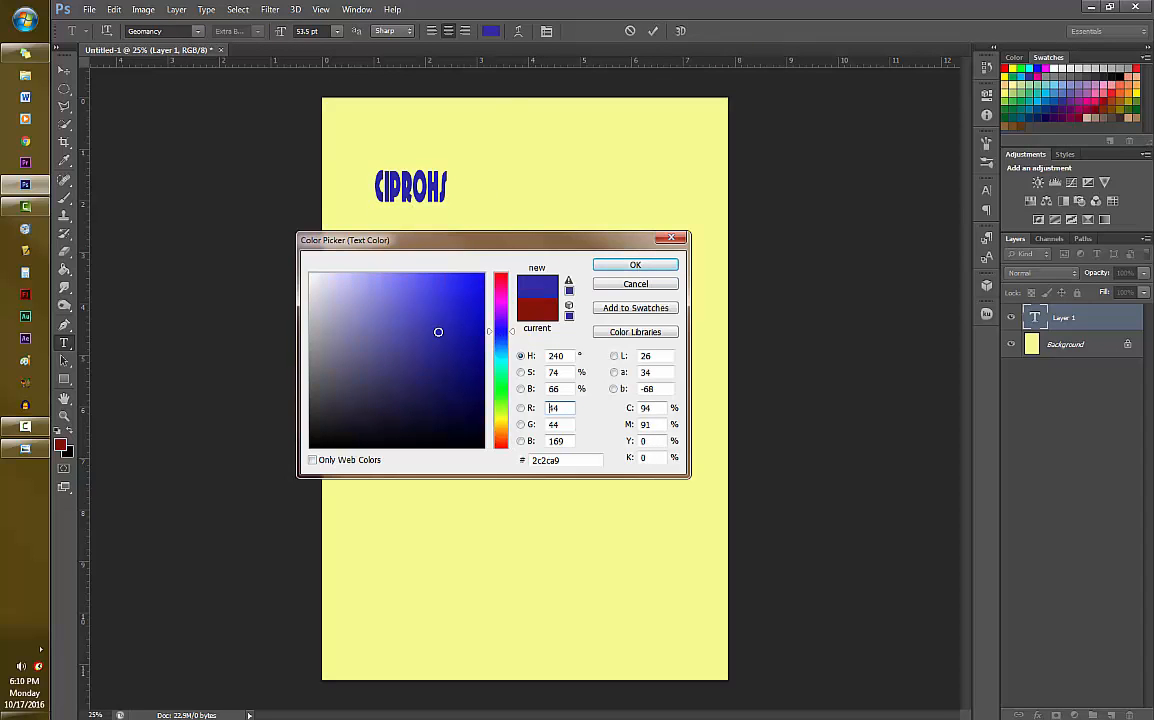
click(635, 264)
click(652, 31)
- Use Free Transform to enlarge the CiprOhs title to about 177 pt and place it in the upper middle of the page
key(ctrl+t)
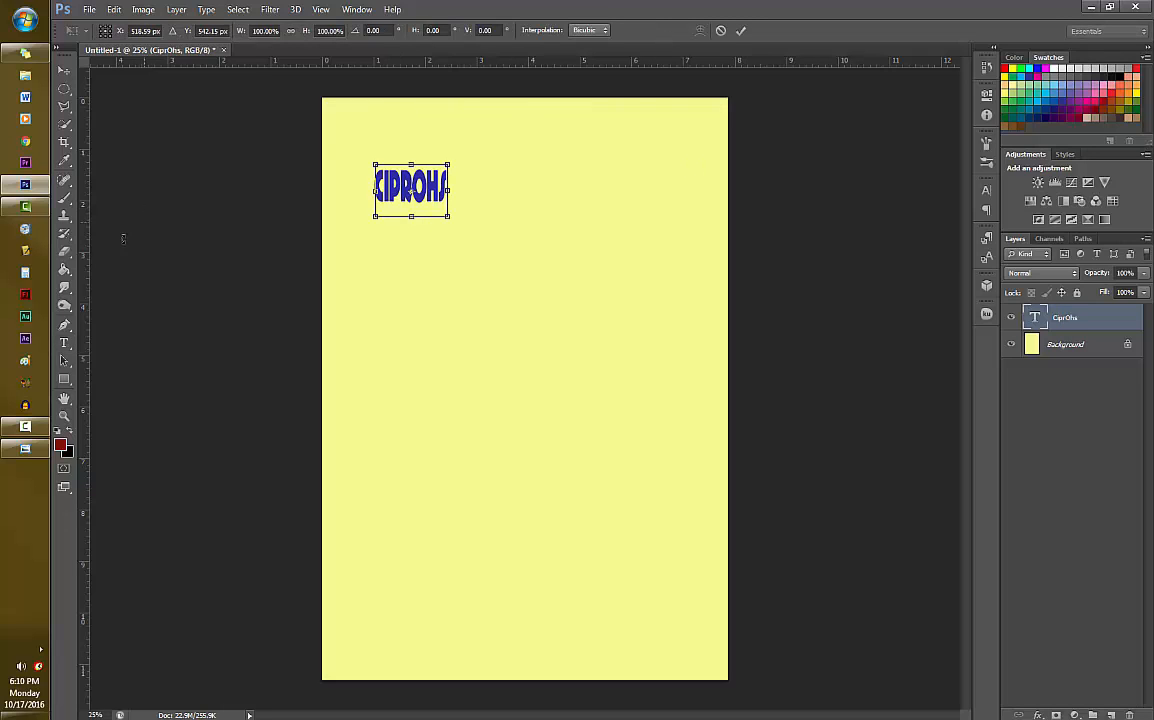
drag(450, 216, 624, 341)
drag(565, 262, 591, 245)
click(741, 31)
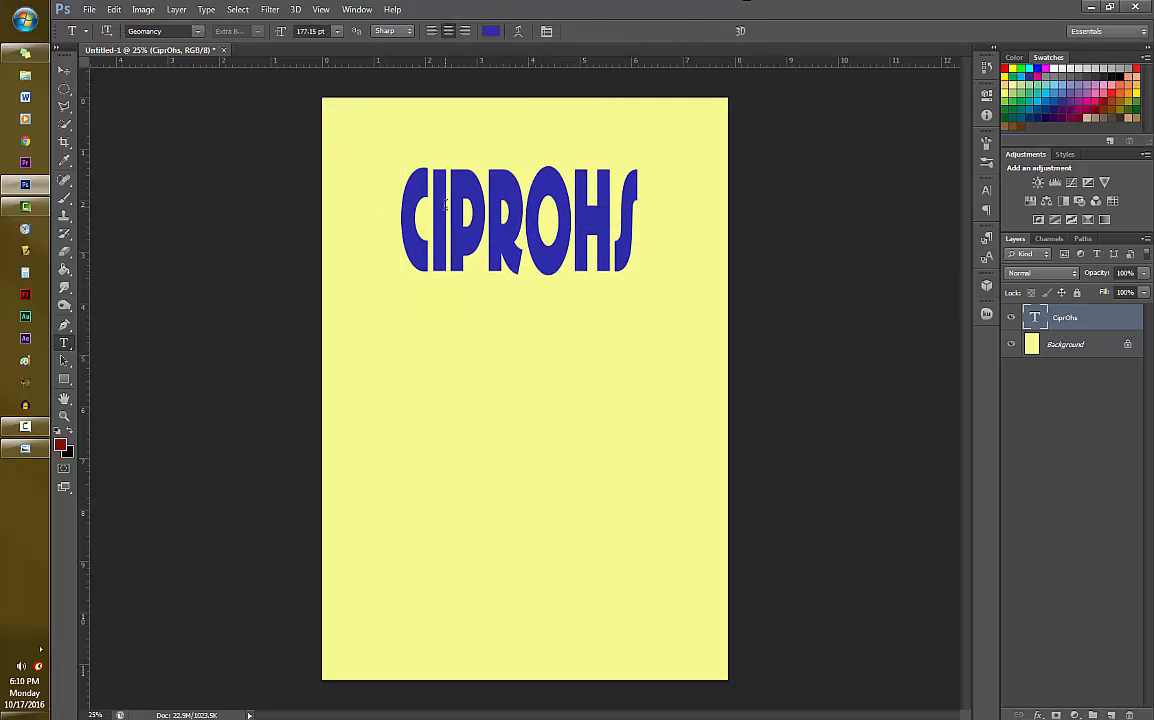
- Select the letters "ipr" in the title and set their leading to Auto
drag(435, 214, 519, 212)
click(337, 31)
click(338, 33)
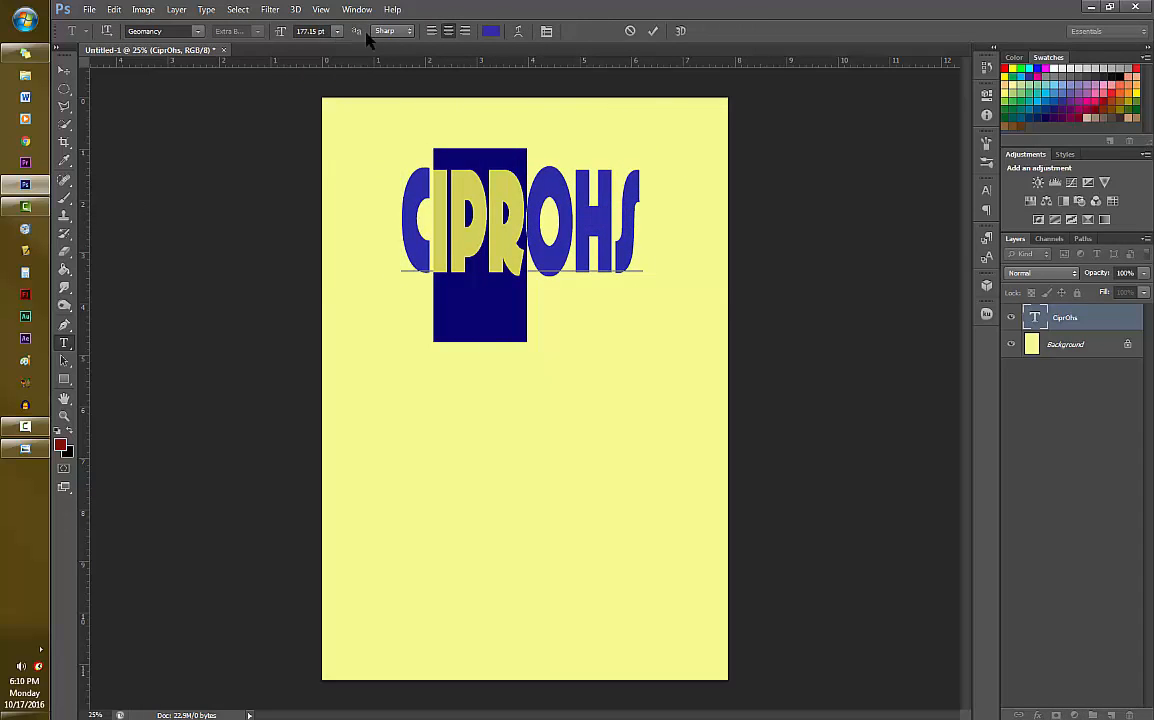
click(986, 190)
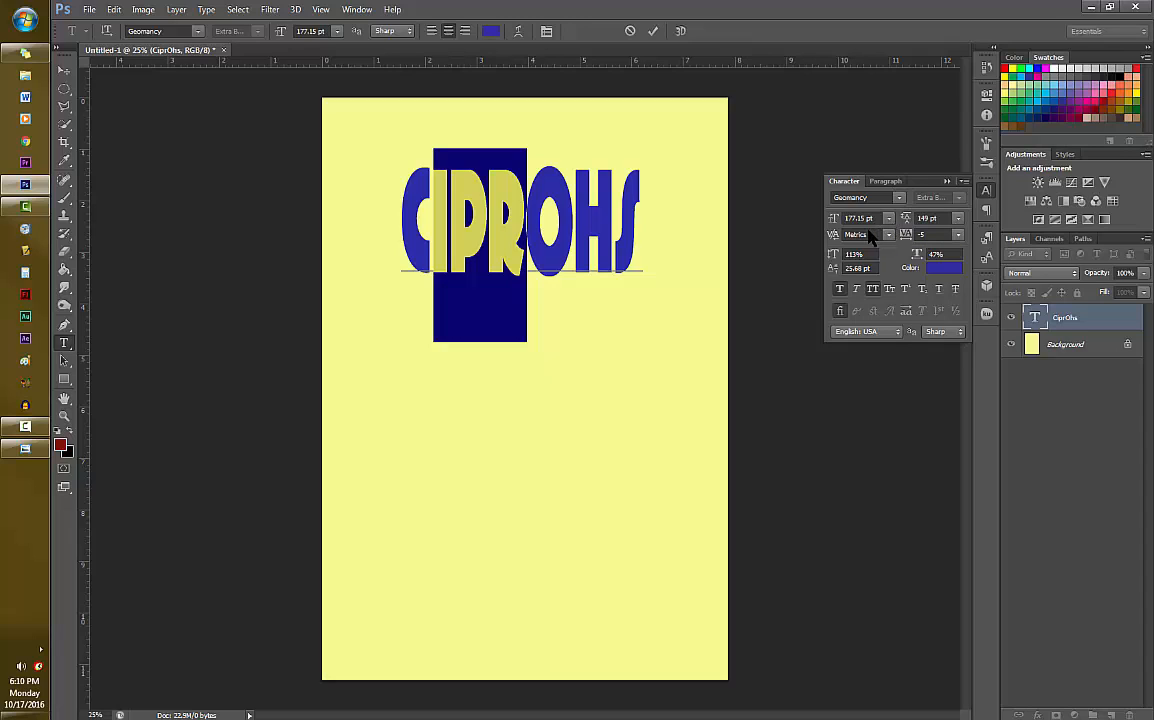
click(958, 219)
click(948, 452)
click(958, 219)
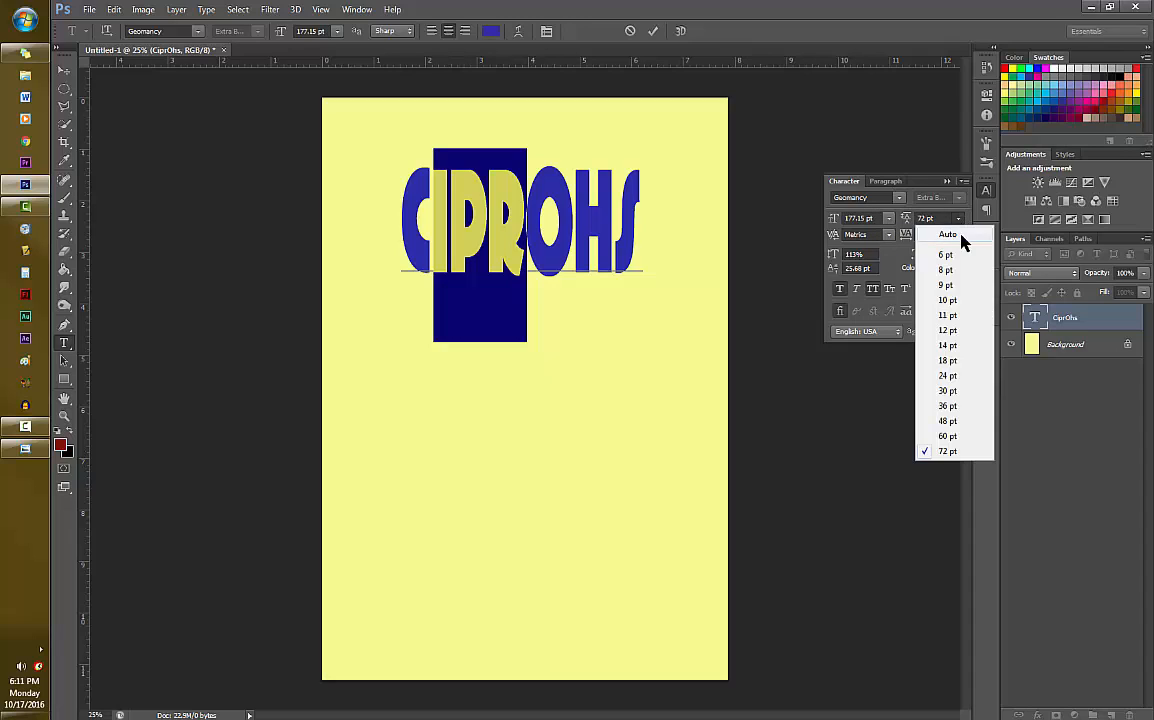
click(959, 235)
- Set the font size of the selected letters "ipr" to 100 pt
click(889, 219)
click(876, 451)
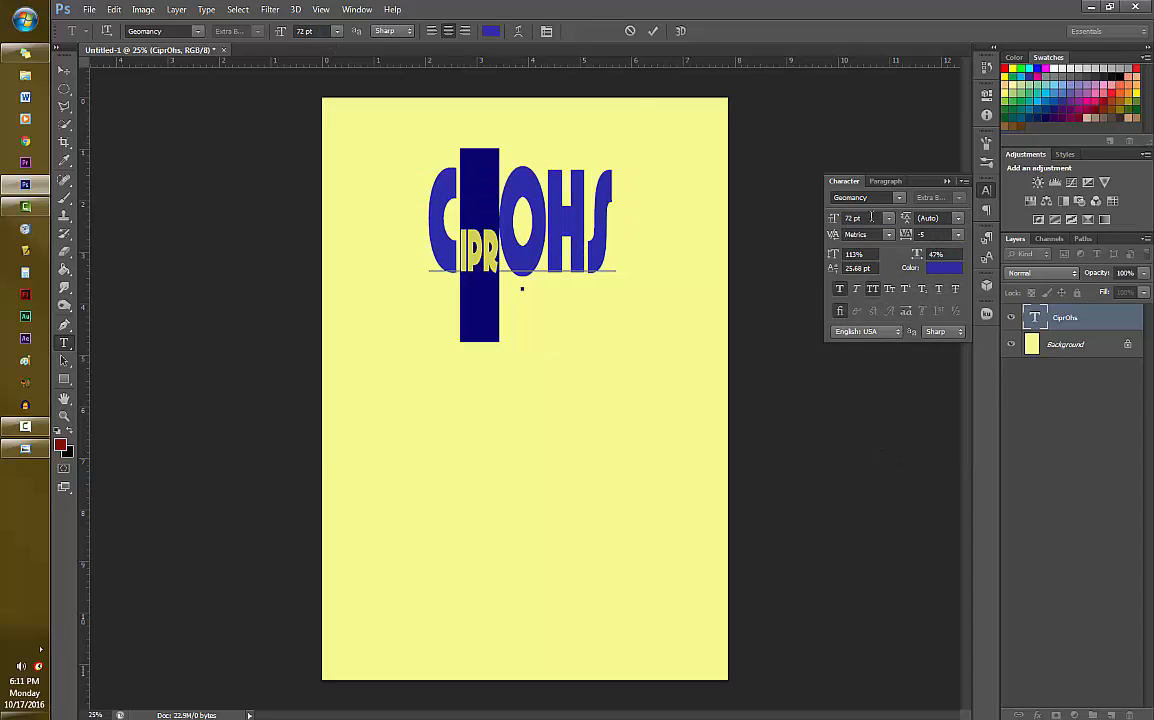
text(600)
key(BackSpace)
key(BackSpace)
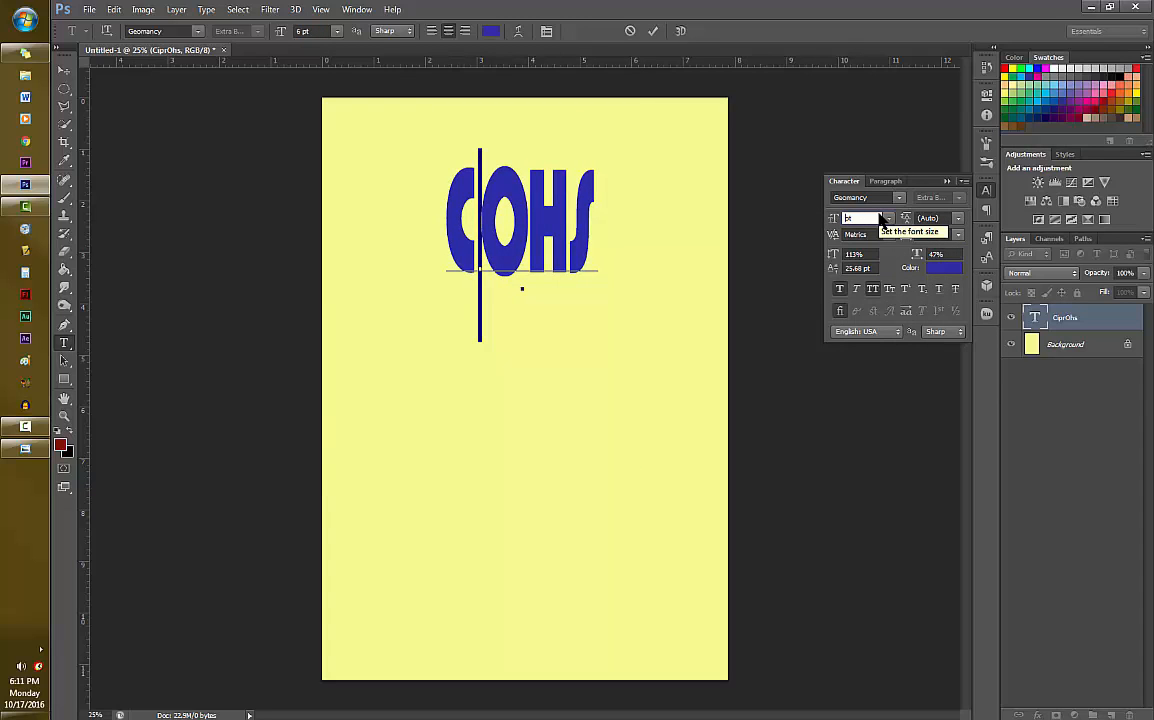
text(150)
key(BackSpace)
key(BackSpace)
text(00)
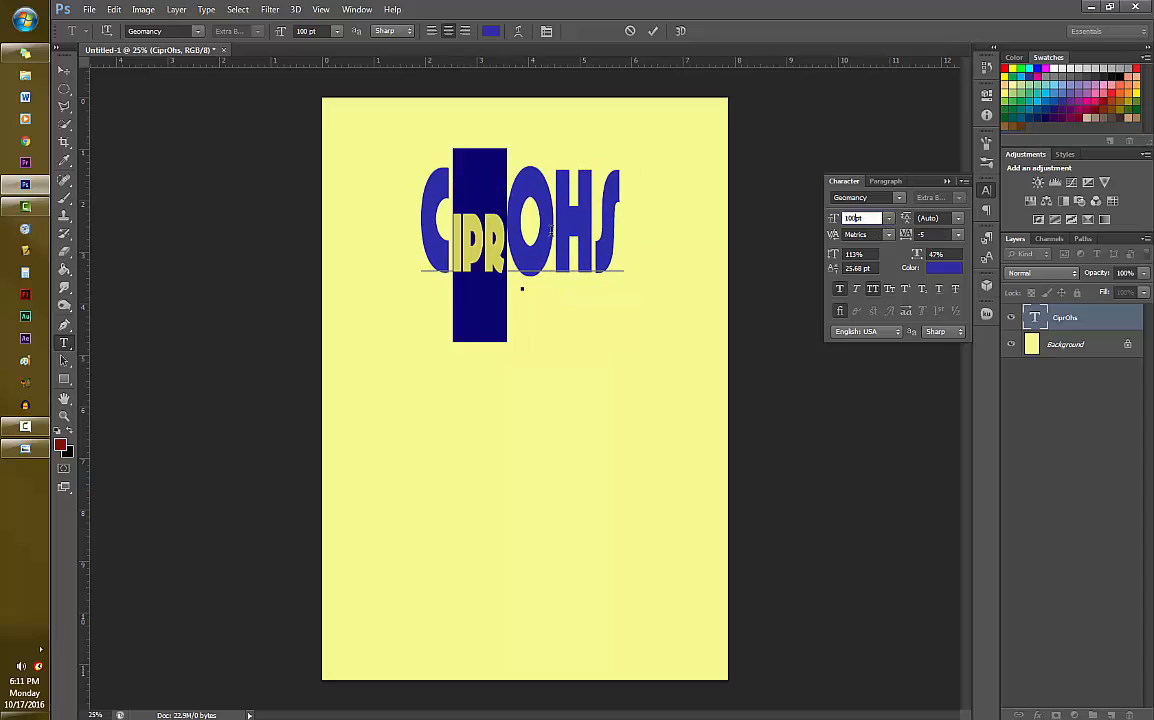
- Set the font size of the letters "hs" in the CiprOhs title to 125 pt
drag(557, 217, 629, 223)
click(833, 219)
text(100)
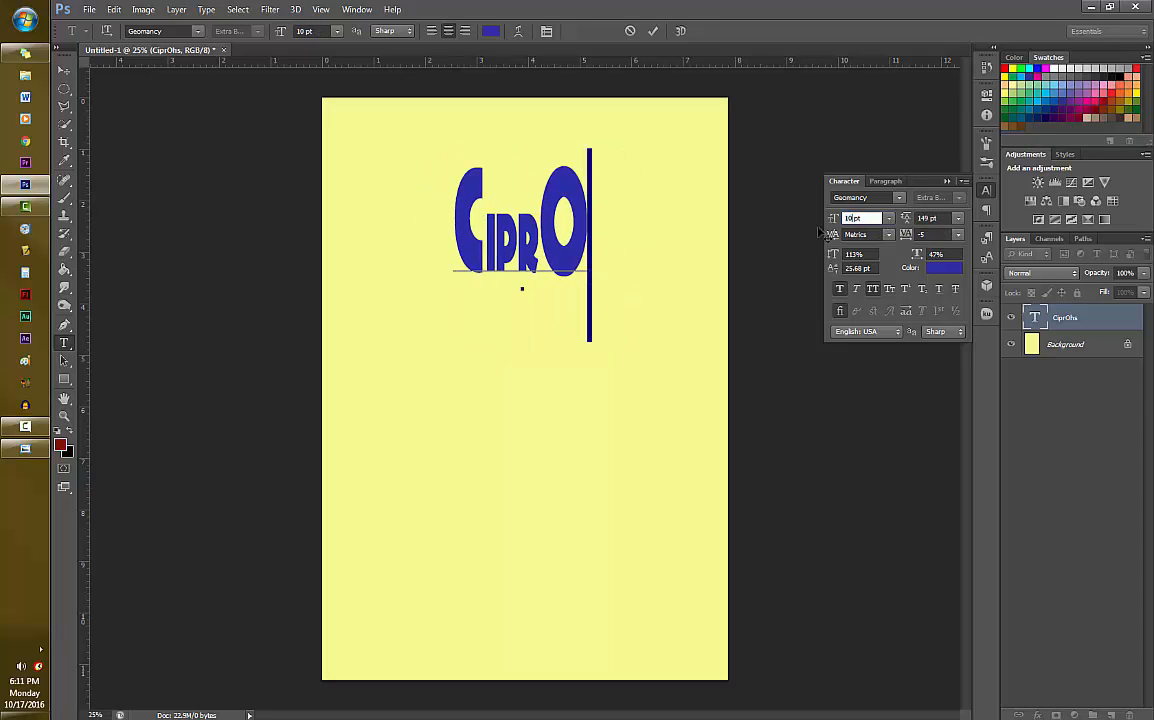
key(BackSpace)
key(BackSpace)
text(25)
- Set the font size of the letters "ipr" in the title to 125 pt and commit the text edit
drag(517, 256, 467, 254)
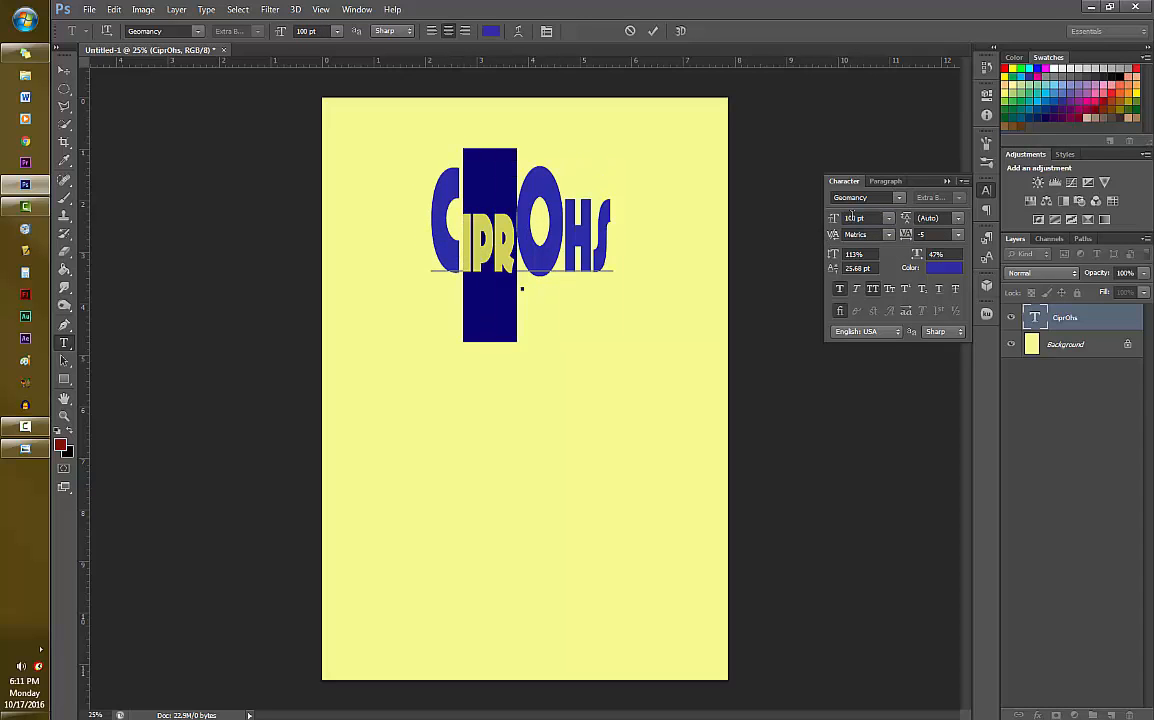
click(856, 217)
key(BackSpace)
key(BackSpace)
text(25)
click(652, 31)
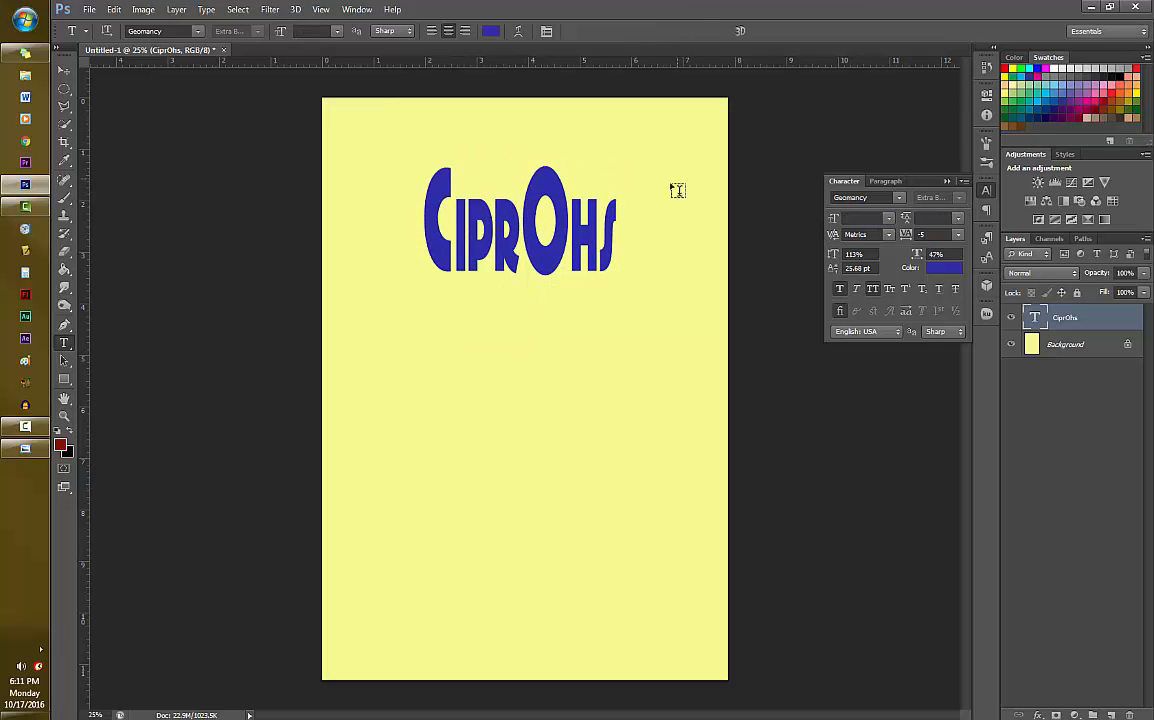
- Widen the title to a 92% horizontal scale and nudge it sideways to centre it across the page
mouse_move(919, 253)
mouse_down()
mouse_move(968, 254)
mouse_move(894, 252)
mouse_move(928, 256)
mouse_up()
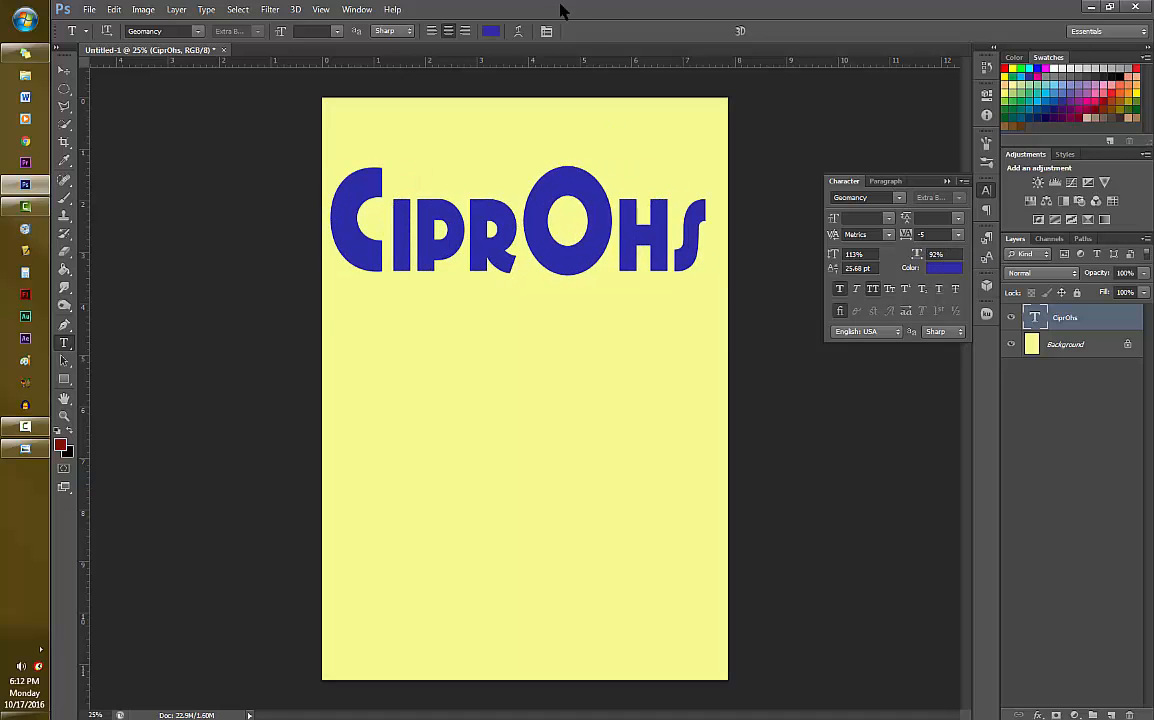
key(ctrl+t)
drag(609, 176, 615, 176)
click(740, 30)
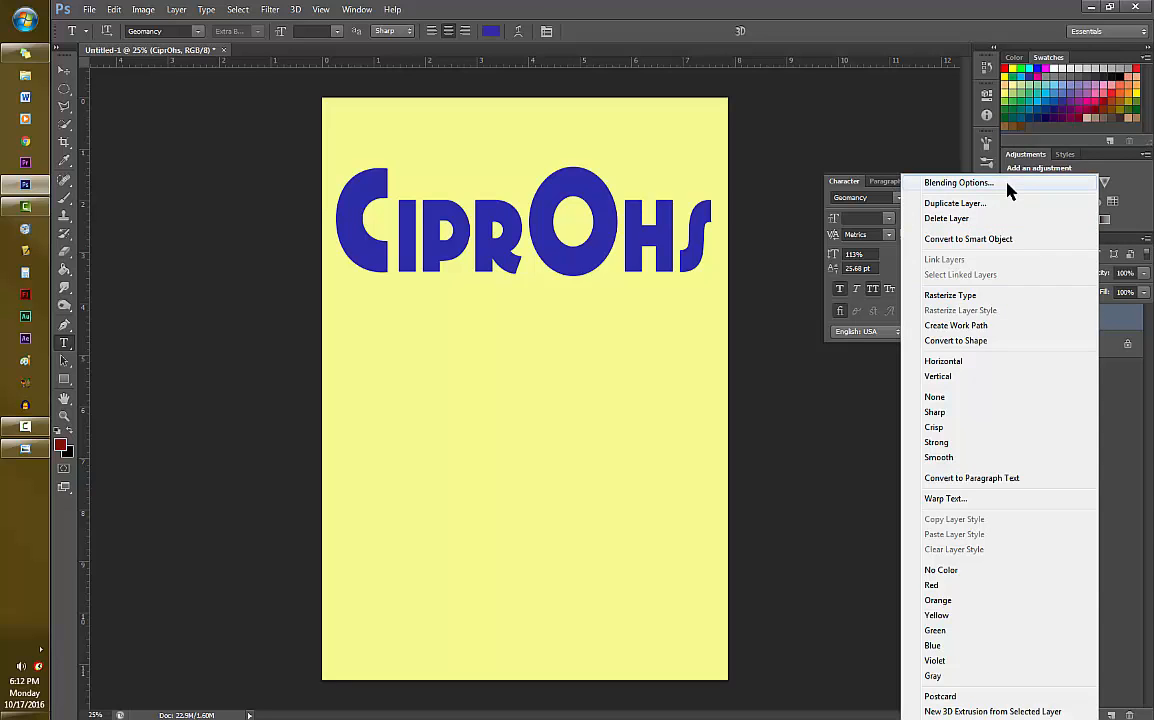
- Add a smooth Inner Bevel to the title layer with depth 307%, size 9 px and soften 5 px
click(1009, 188)
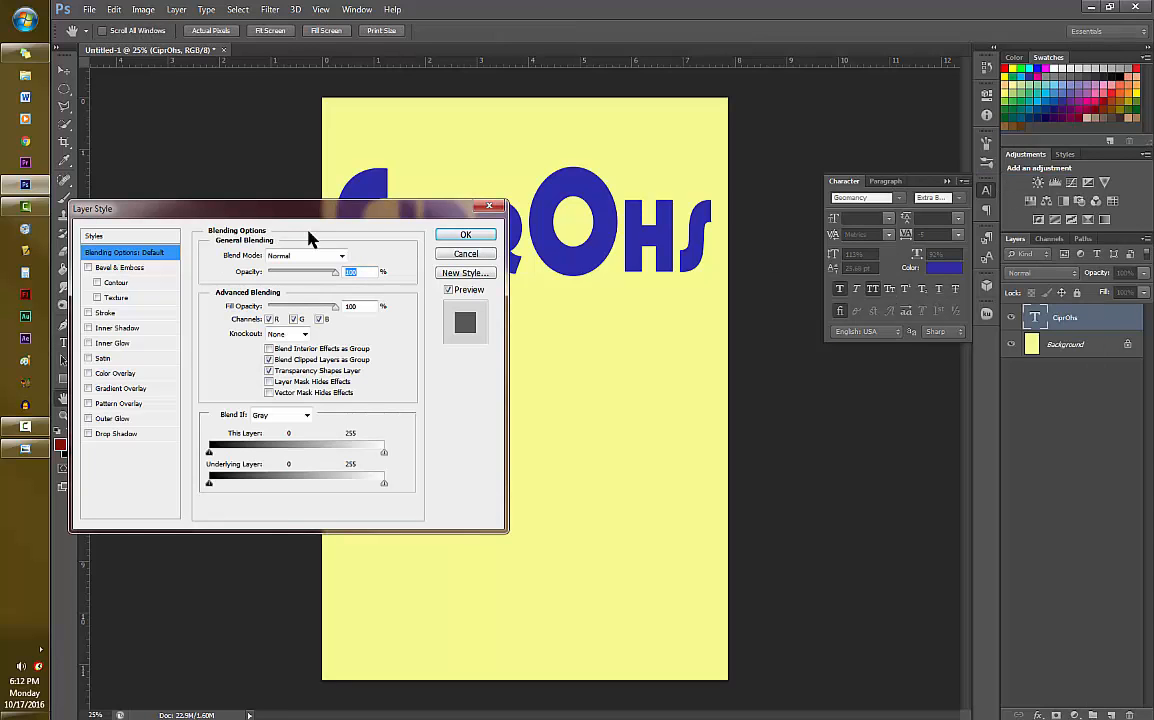
drag(237, 217, 526, 328)
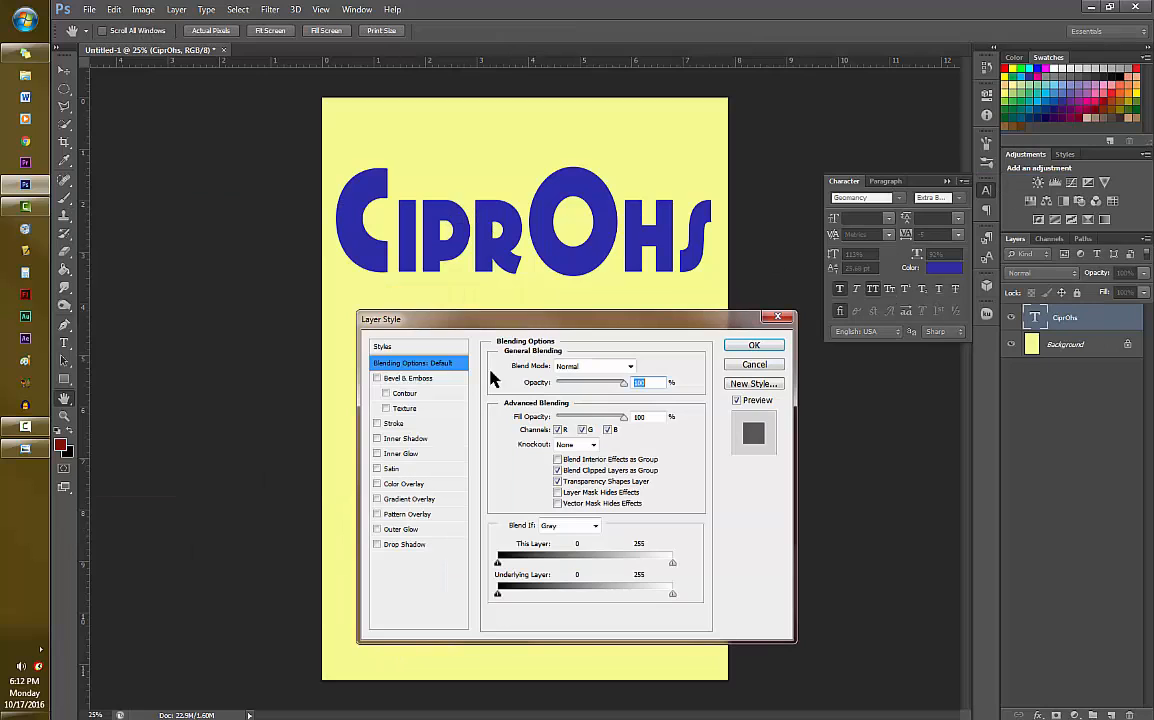
click(377, 379)
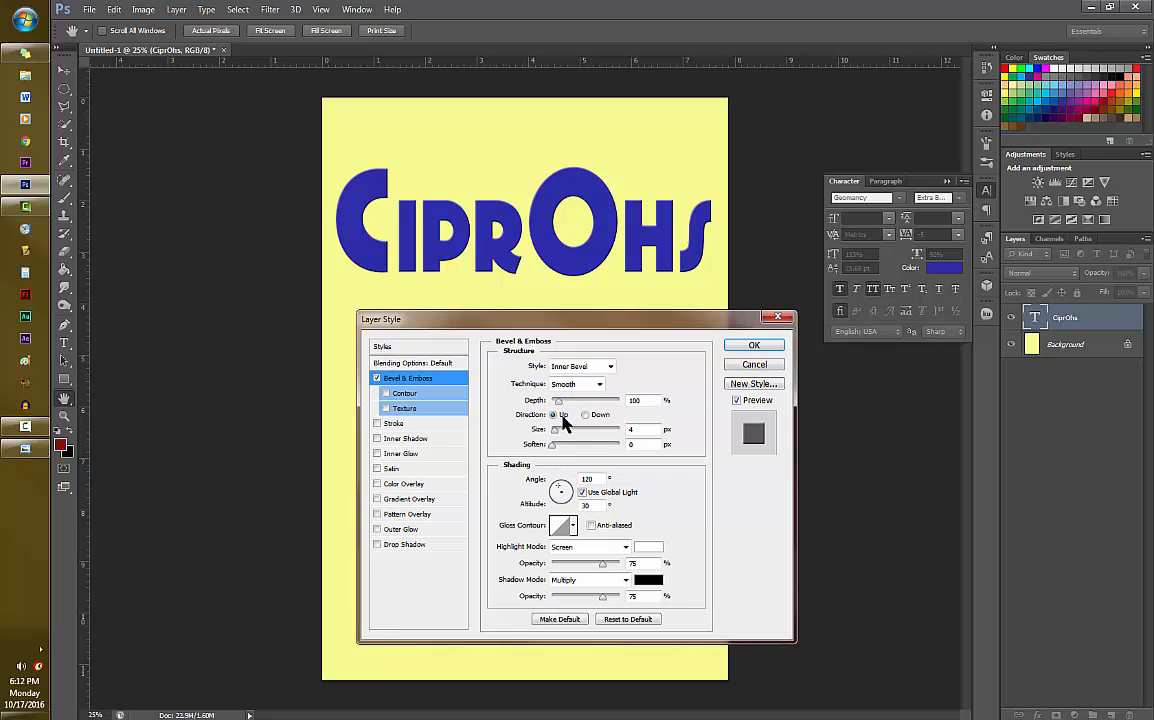
drag(557, 403, 572, 444)
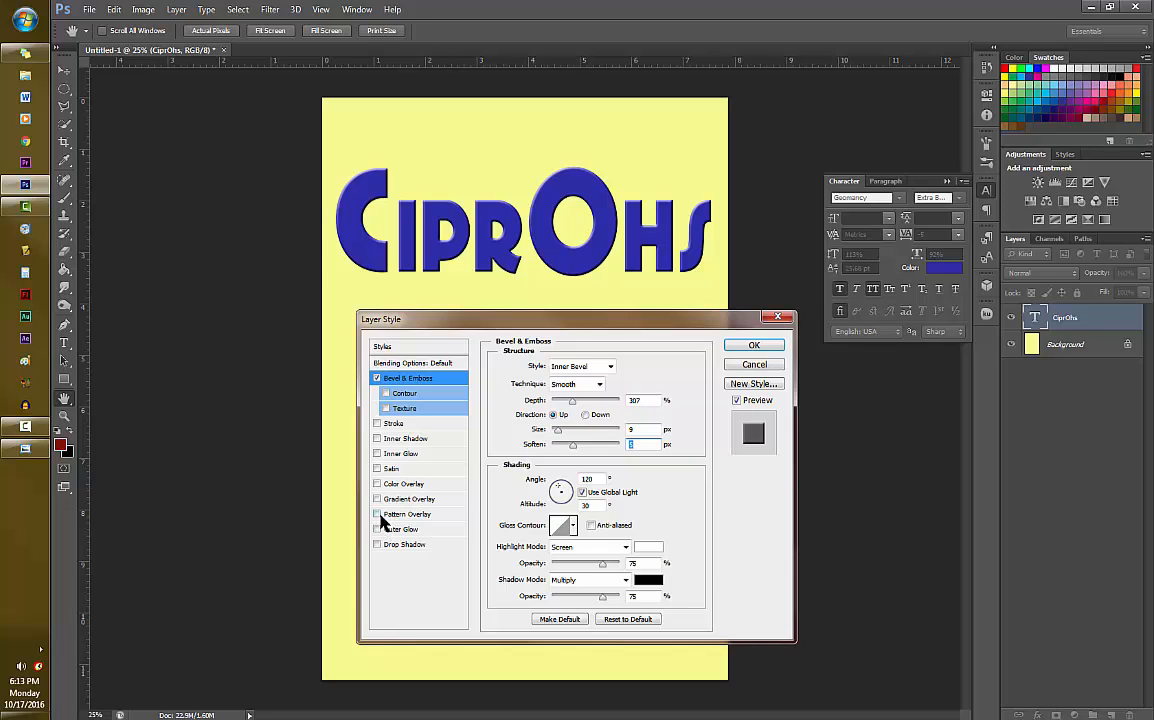
- Add a black Multiply drop shadow to the title with 4% spread and 13 px size, and adjust its distance
click(377, 544)
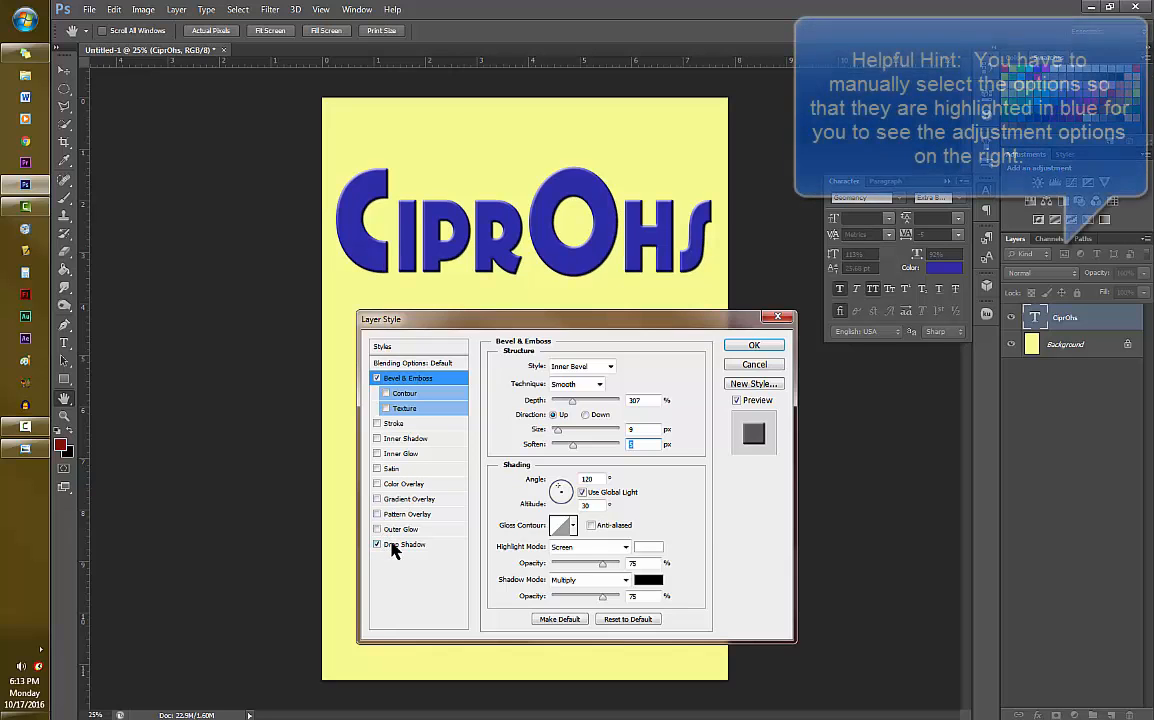
click(400, 545)
mouse_move(546, 442)
mouse_down()
mouse_move(556, 457)
mouse_move(549, 427)
mouse_up()
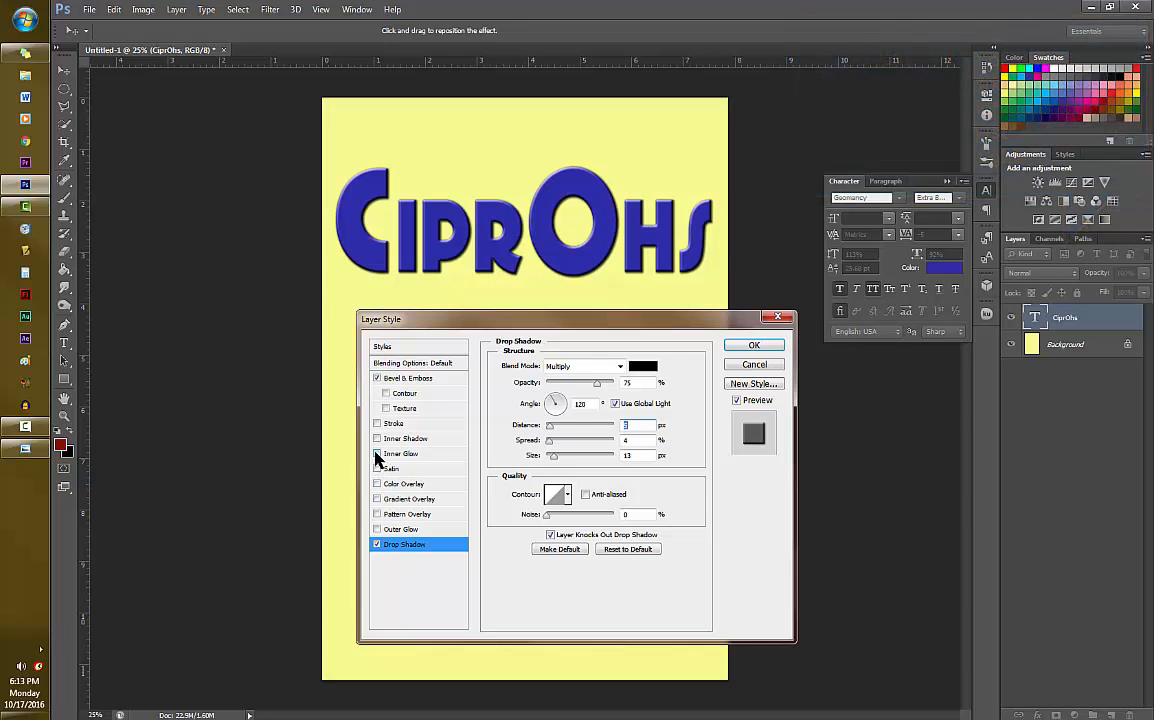
- Add a white inner glow to the title with about 18% choke and 4 px size, and apply the layer styles
click(377, 454)
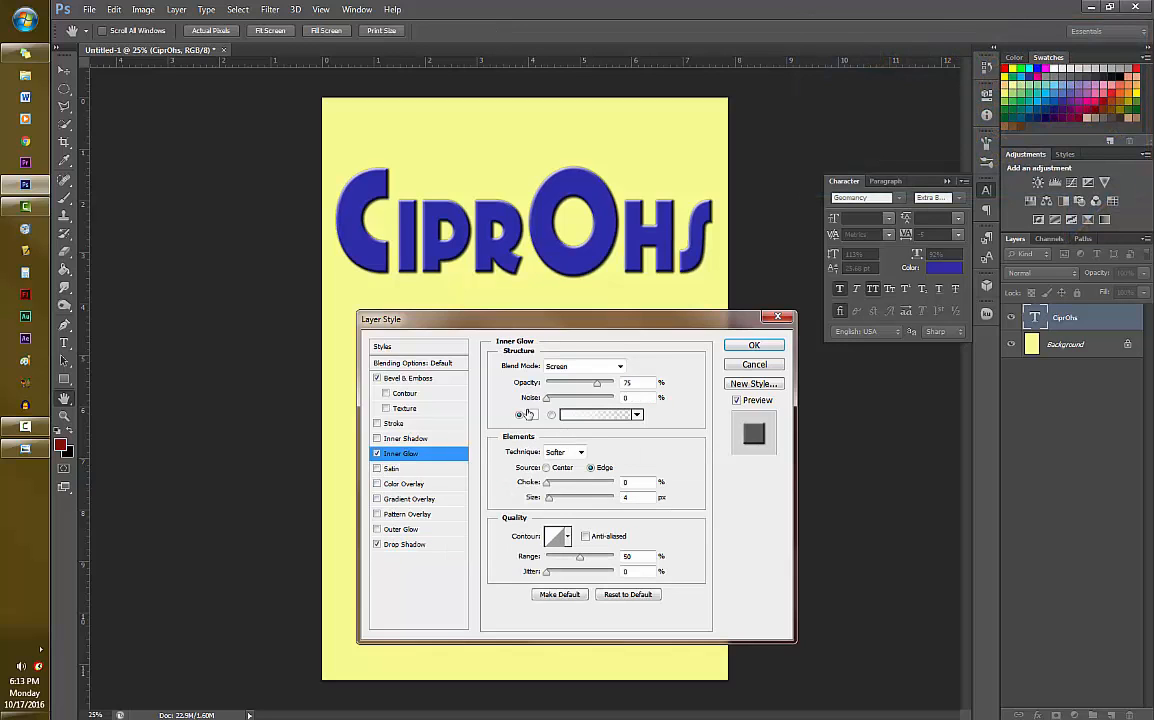
mouse_move(546, 482)
mouse_down()
mouse_move(570, 485)
mouse_move(558, 484)
mouse_up()
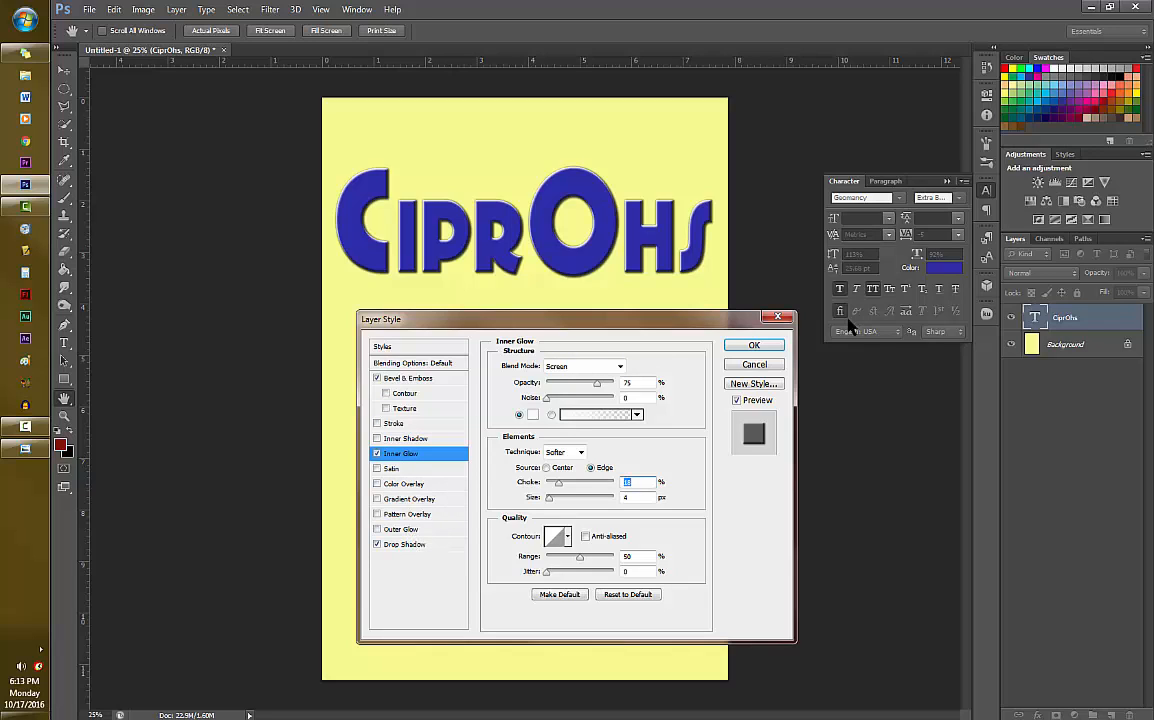
click(775, 345)
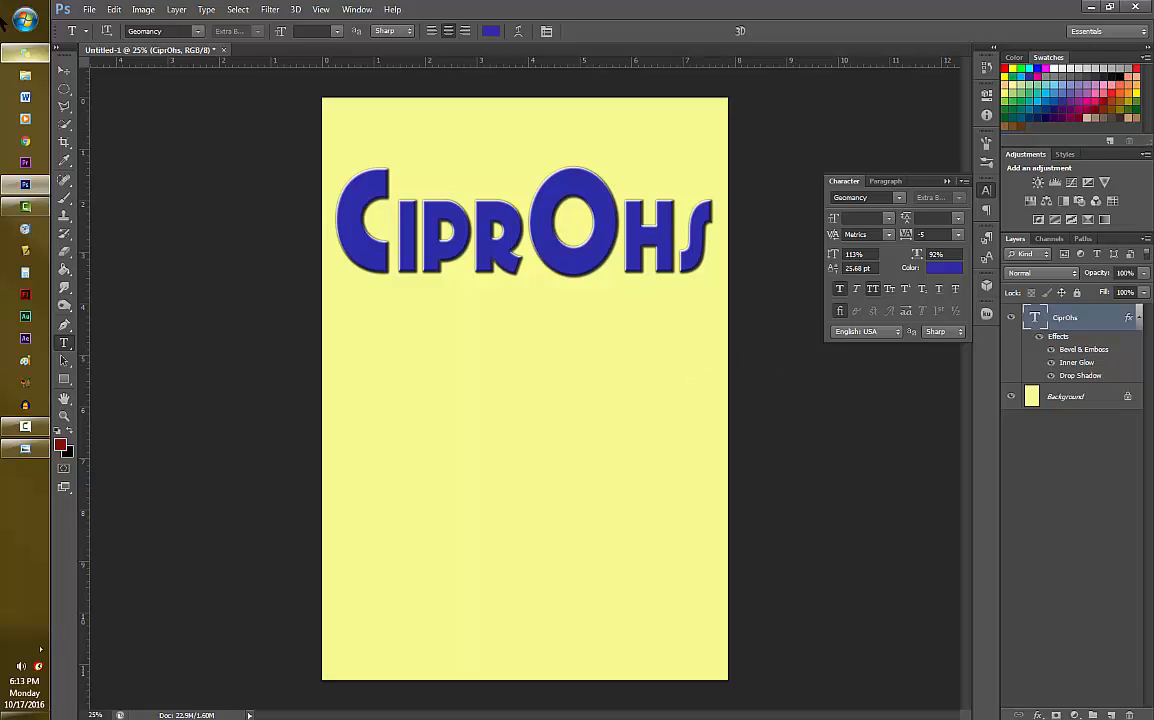
- Open the cereal_blueberries image from the Food folder in Stock Photos and collapse the Character panel
click(89, 9)
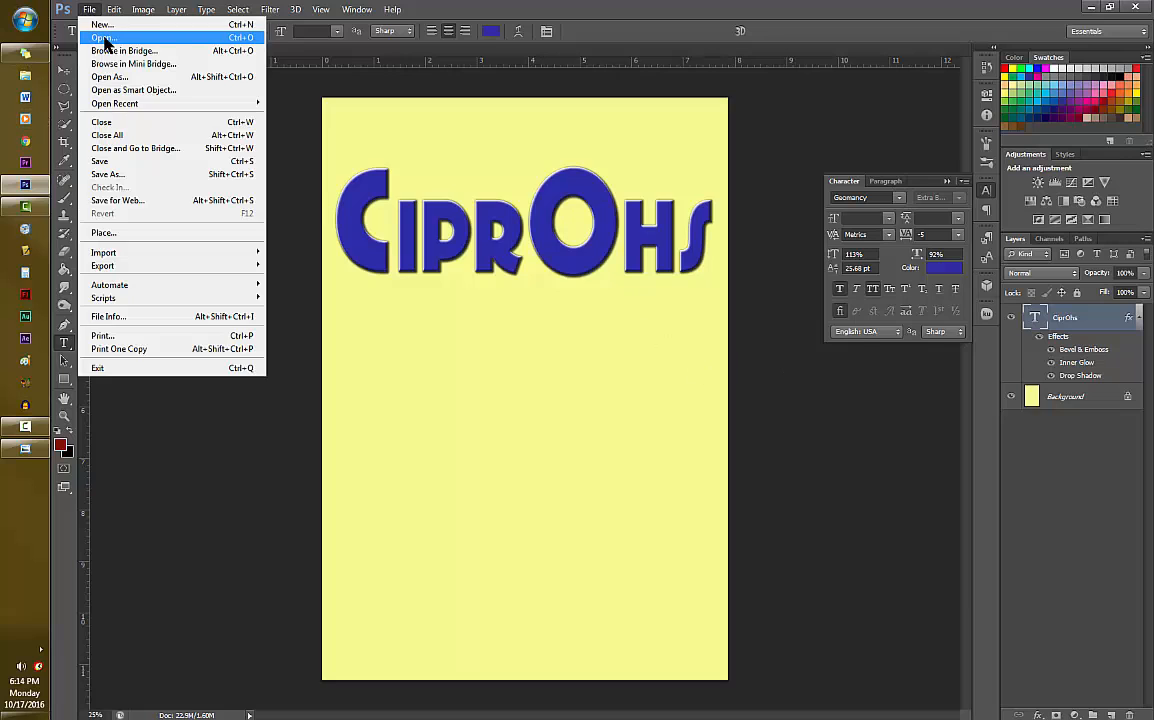
click(104, 38)
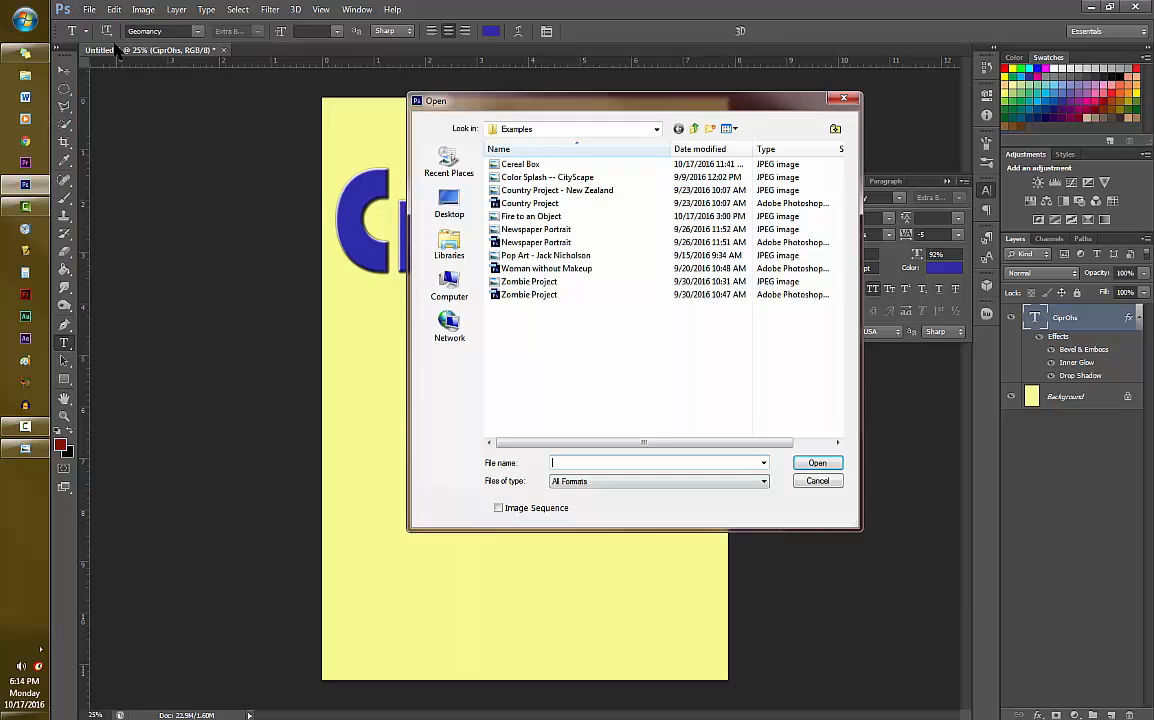
click(695, 130)
double_click(538, 204)
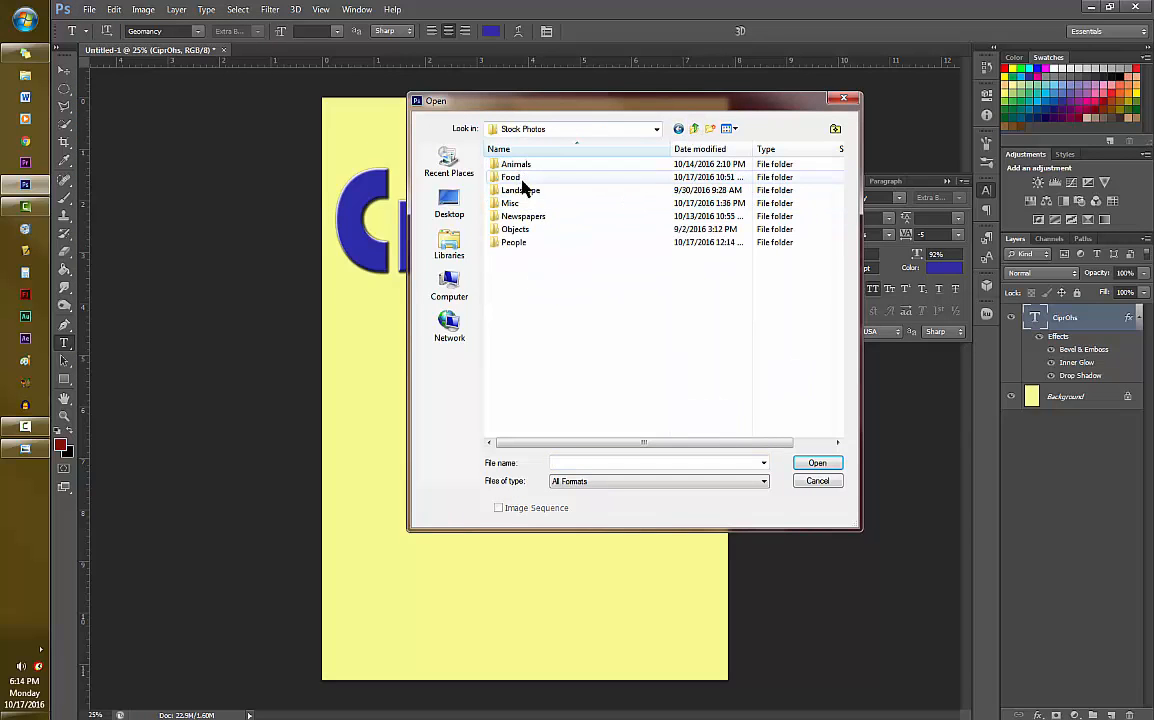
double_click(515, 178)
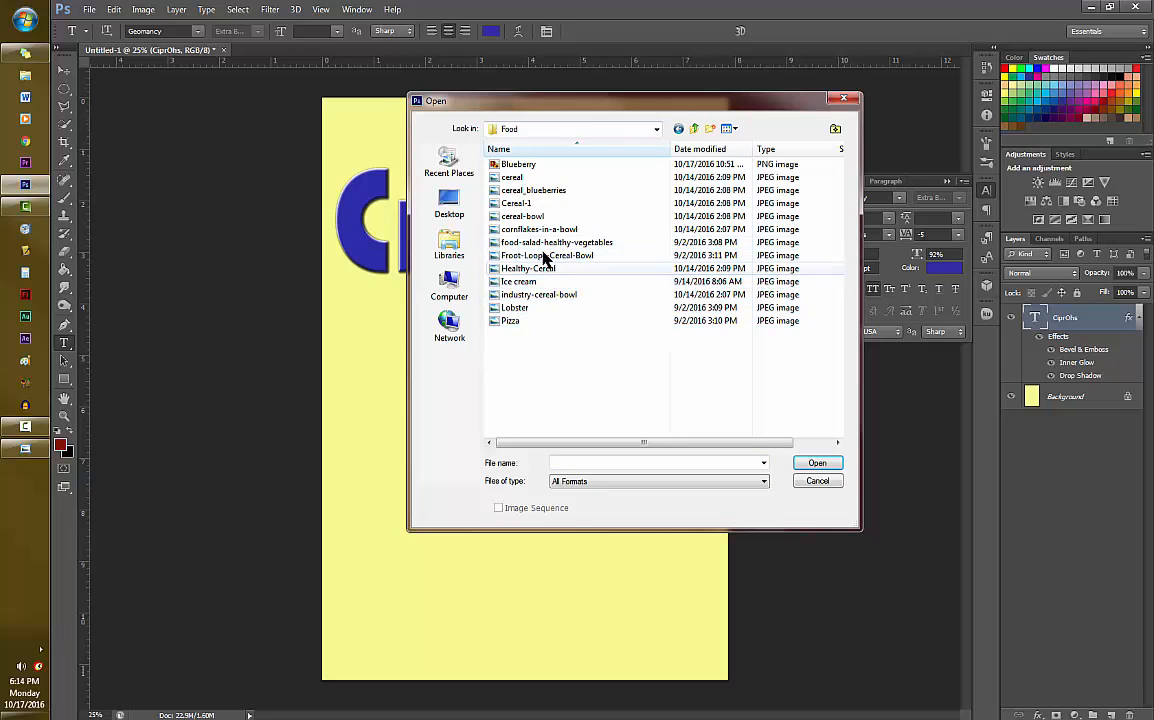
click(527, 192)
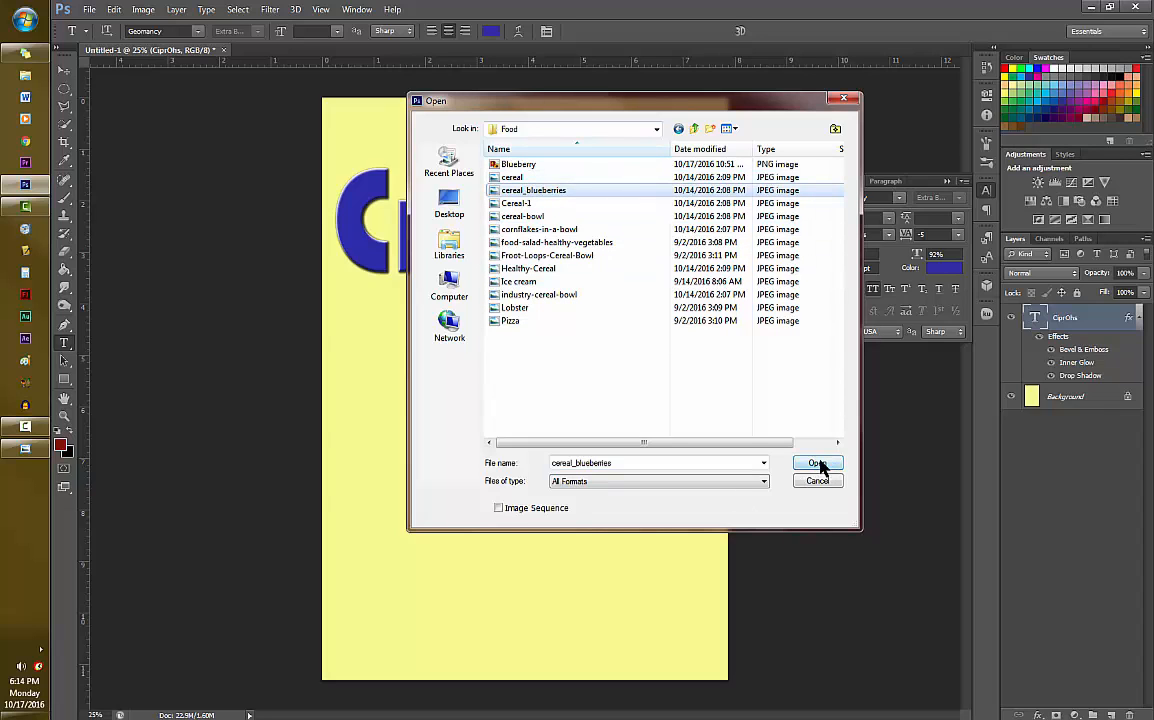
click(817, 463)
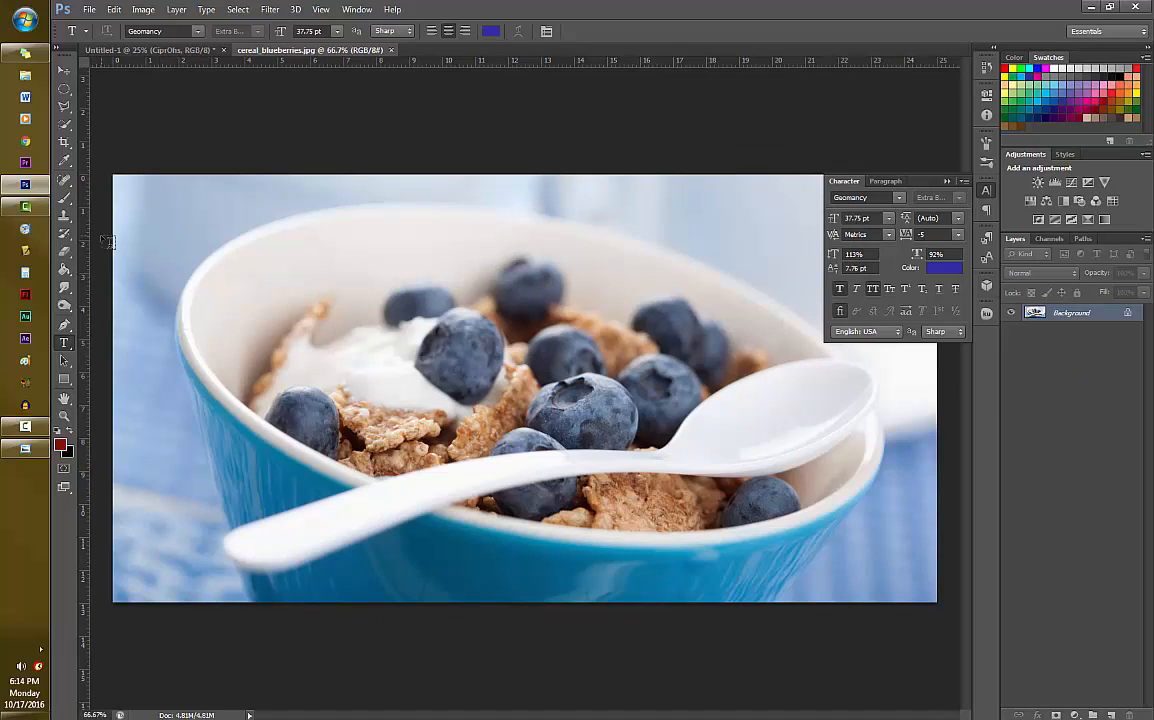
click(947, 181)
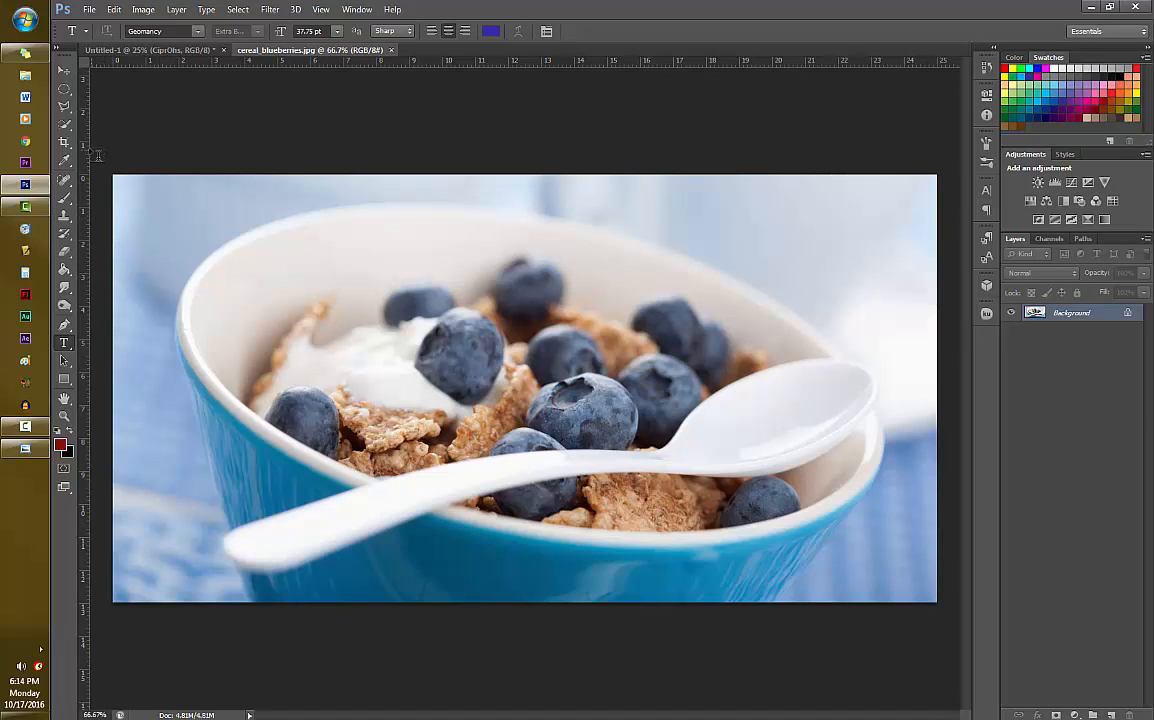
- Use the Quick Selection tool to select the blurred background beside and above the cereal bowl
click(64, 125)
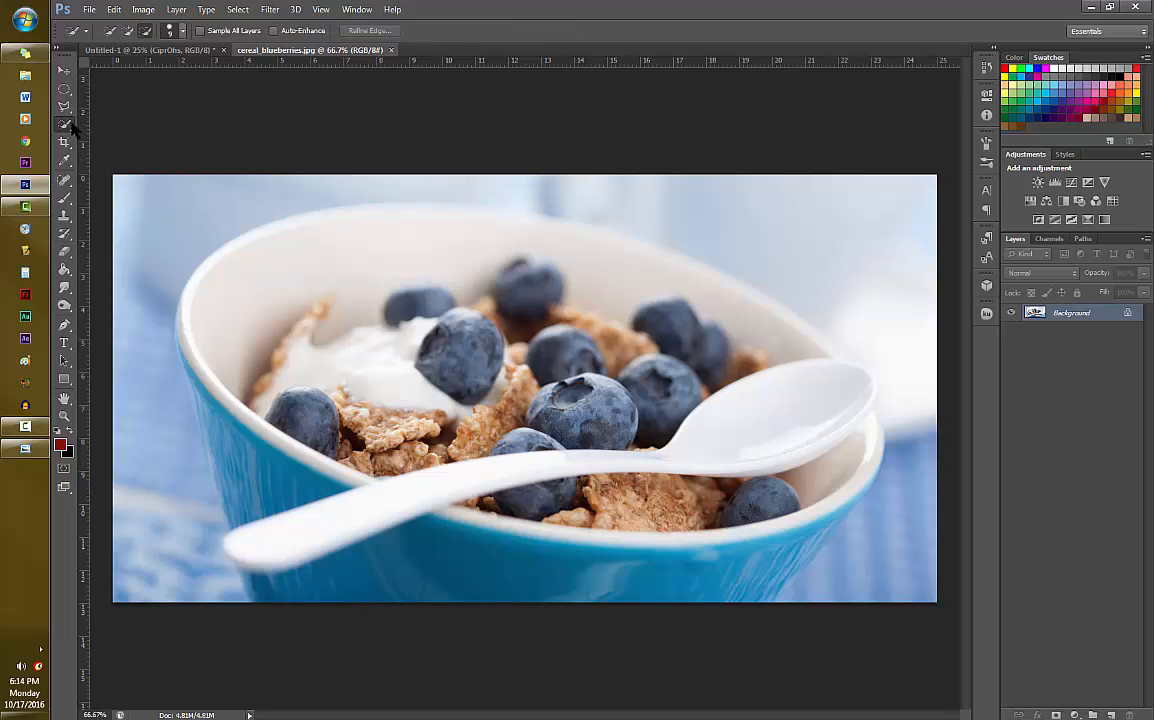
right_click(66, 123)
click(108, 121)
click(127, 31)
click(145, 31)
mouse_move(141, 209)
mouse_down()
mouse_move(140, 494)
mouse_move(169, 523)
mouse_up()
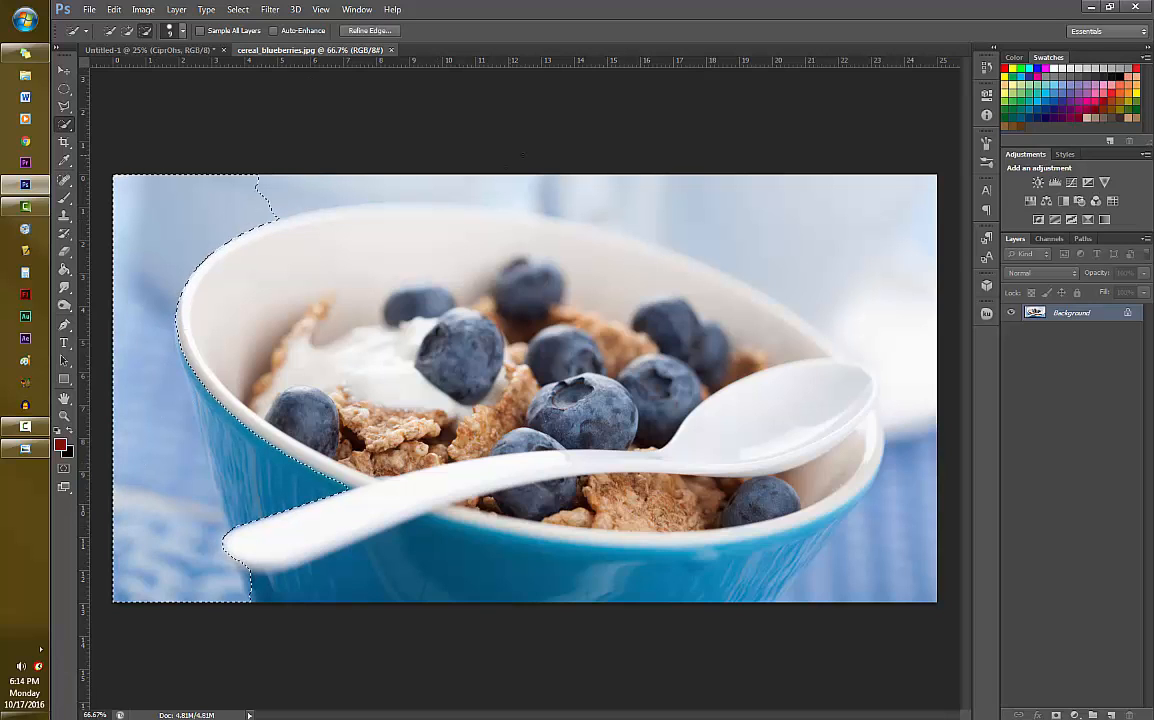
mouse_move(522, 155)
mouse_down()
mouse_move(552, 182)
mouse_move(760, 209)
mouse_move(909, 307)
mouse_move(531, 198)
mouse_move(656, 197)
mouse_move(384, 178)
mouse_up()
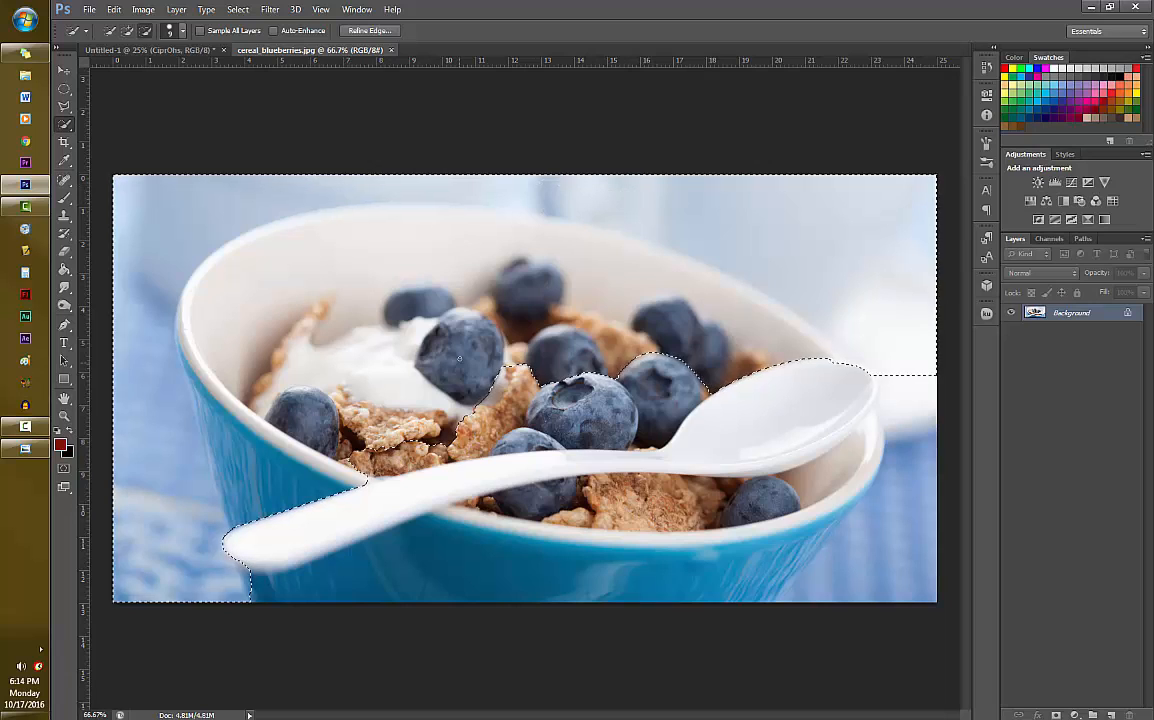
- Subtract the bowl, cereal and spoon from the selection and extend it over the remaining background around the bowl
mouse_move(459, 358)
mouse_down()
mouse_move(218, 269)
mouse_move(277, 461)
mouse_move(273, 515)
mouse_up()
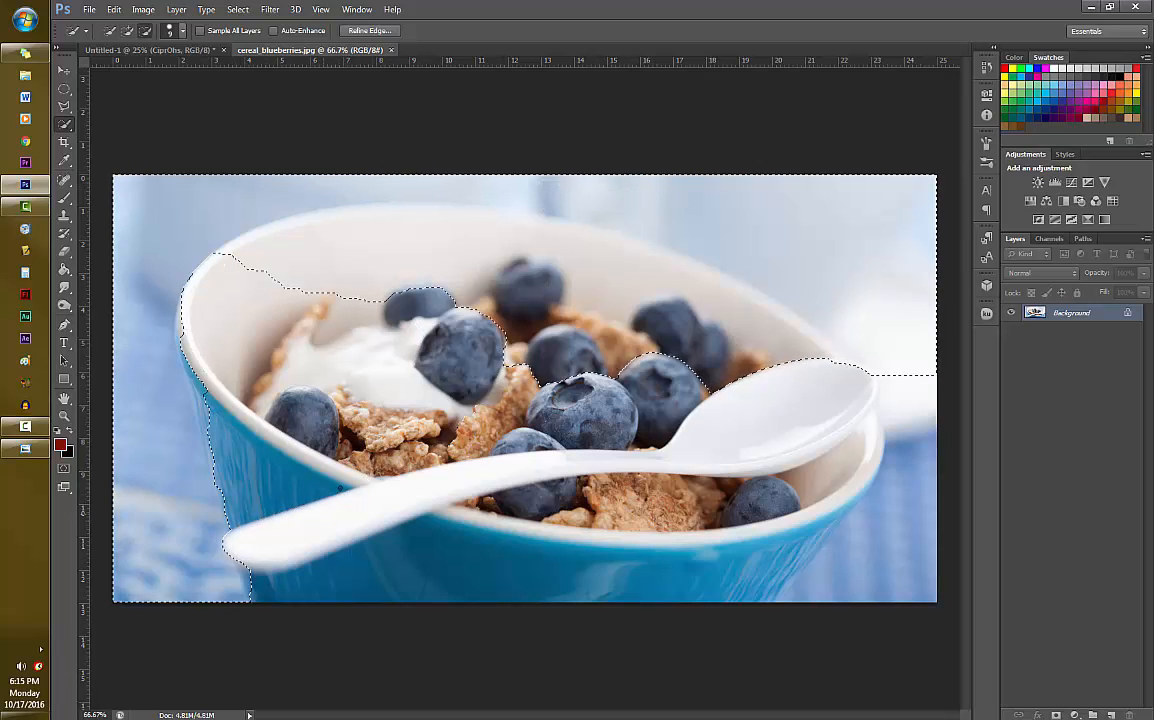
mouse_move(437, 250)
mouse_down()
mouse_move(319, 245)
mouse_move(665, 260)
mouse_move(720, 300)
mouse_move(804, 328)
mouse_move(765, 326)
mouse_move(920, 368)
mouse_move(930, 487)
mouse_move(920, 535)
mouse_up()
key(alt)
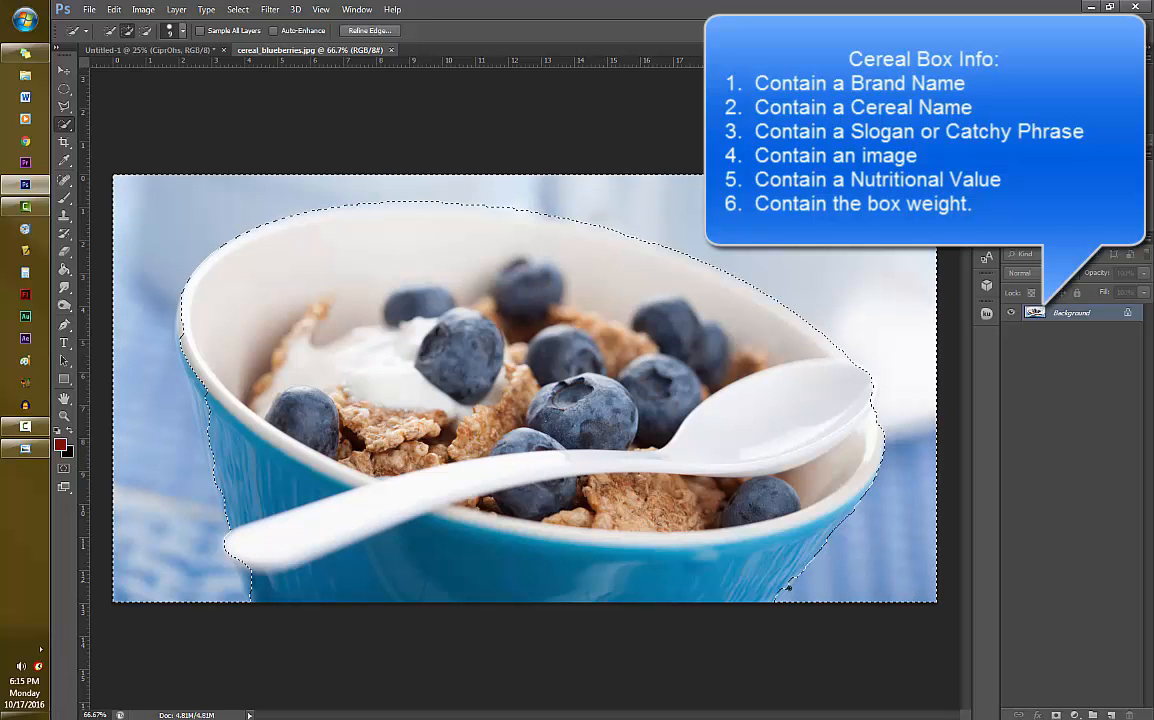
key(alt)
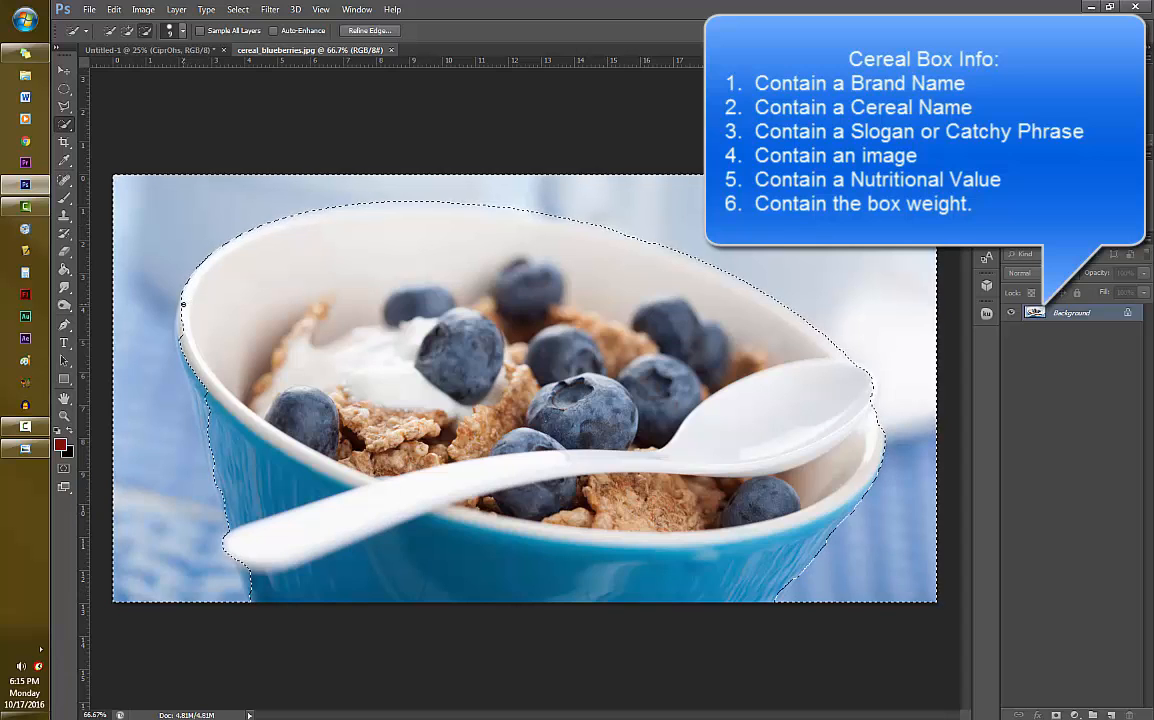
key(alt)
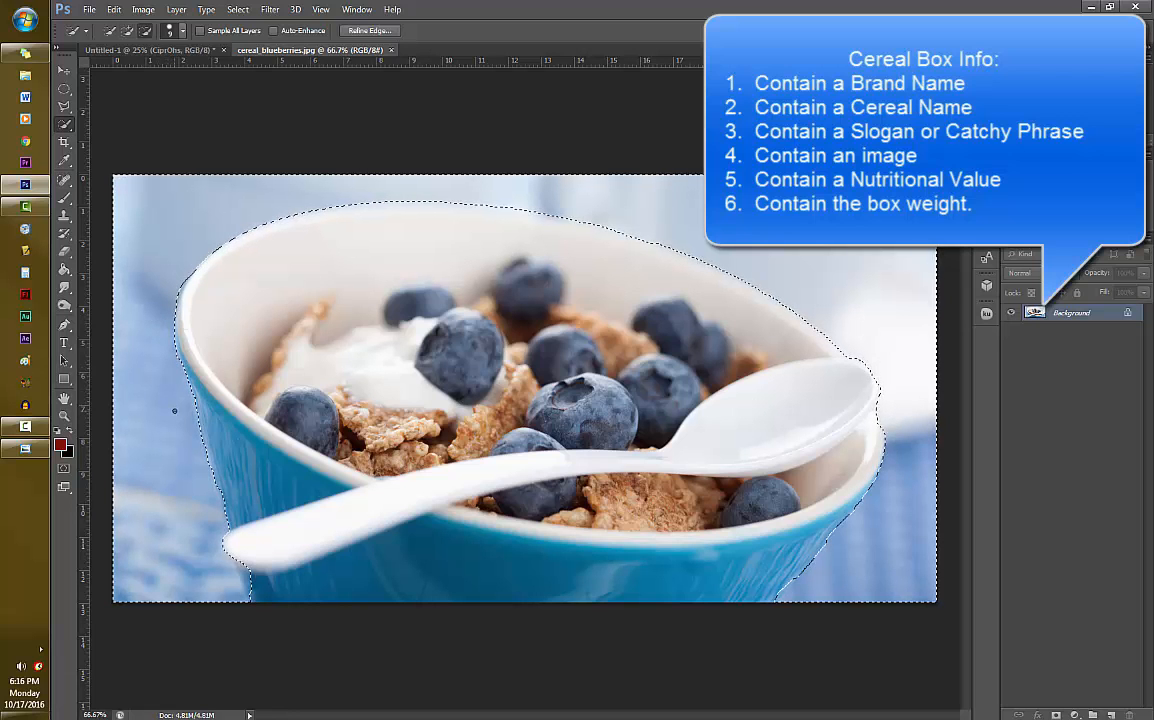
- Refine the selection edge along the bowl's lower left side, below the tip of the spoon handle
key(ctrl+plus)
key(ctrl+plus)
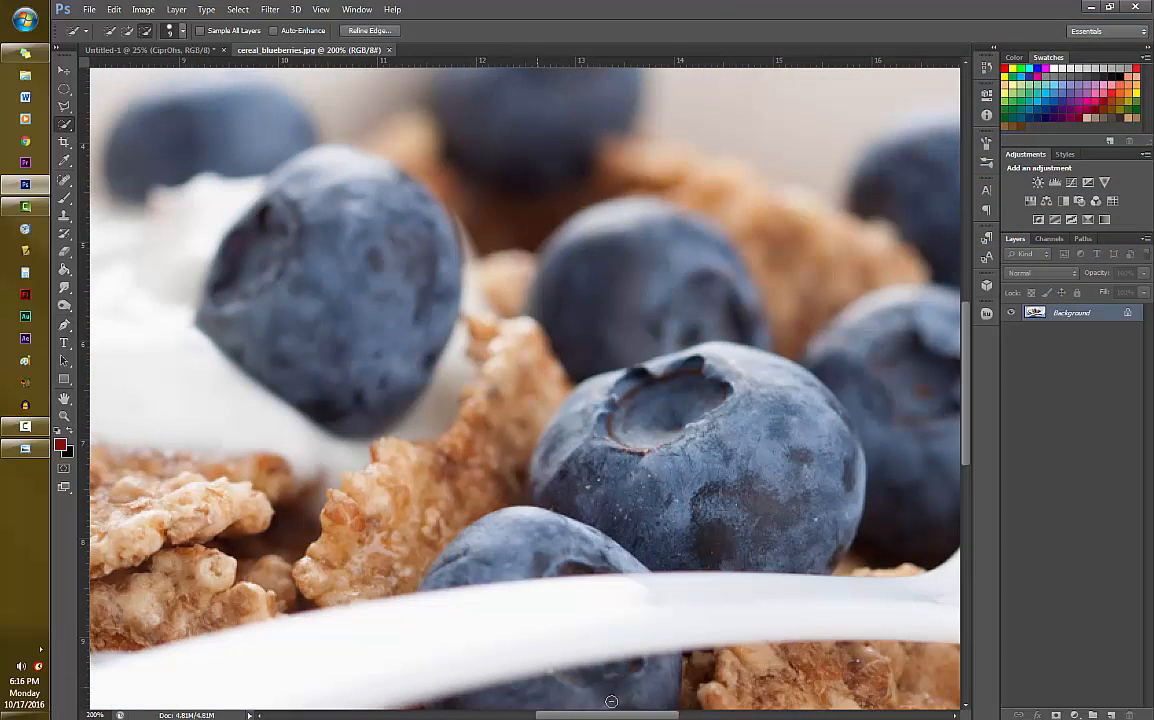
drag(611, 715, 443, 715)
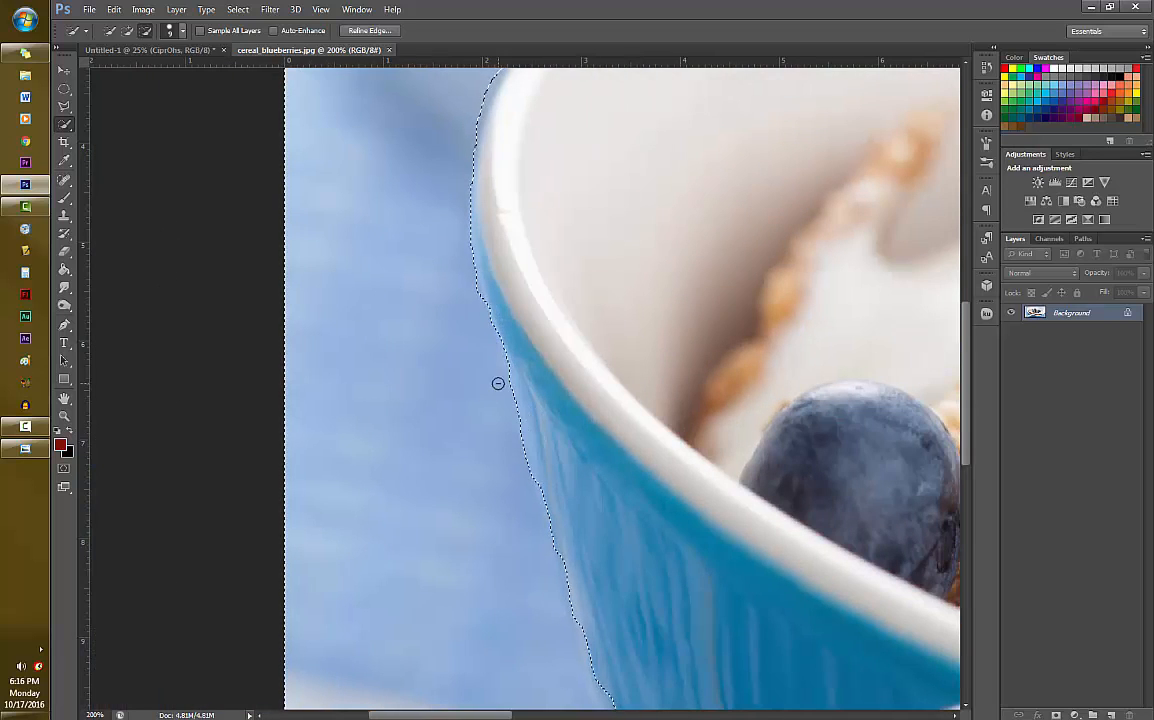
drag(967, 332, 972, 398)
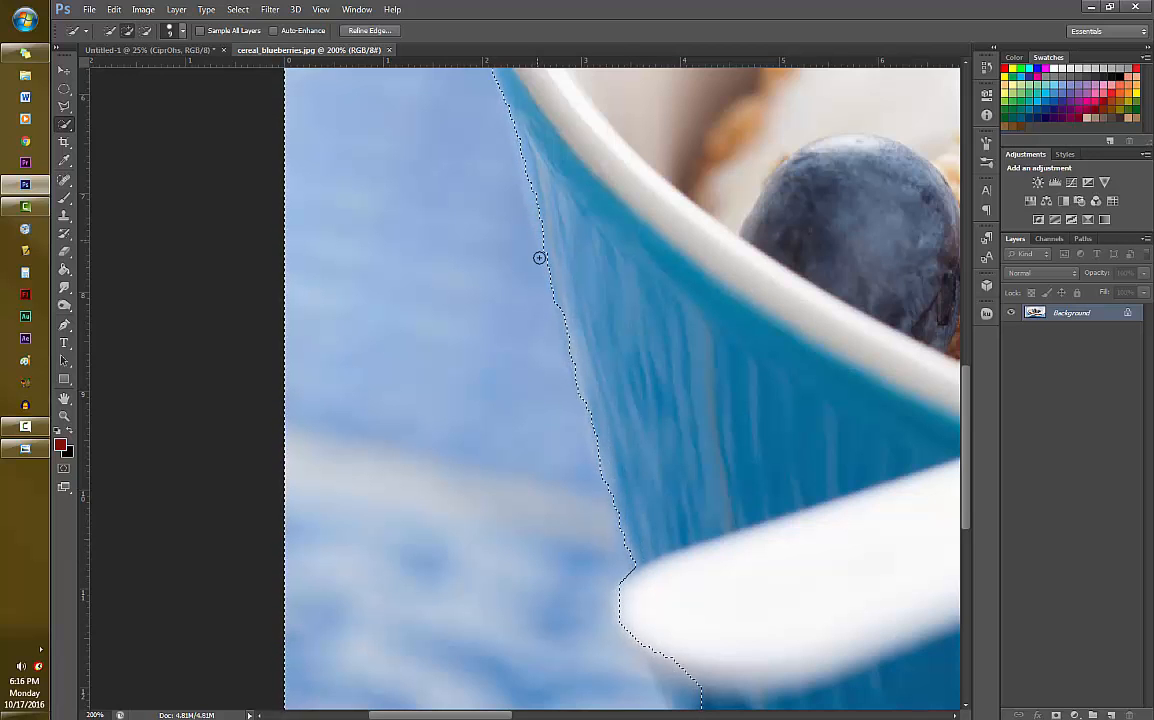
drag(967, 405, 967, 480)
drag(683, 374, 698, 456)
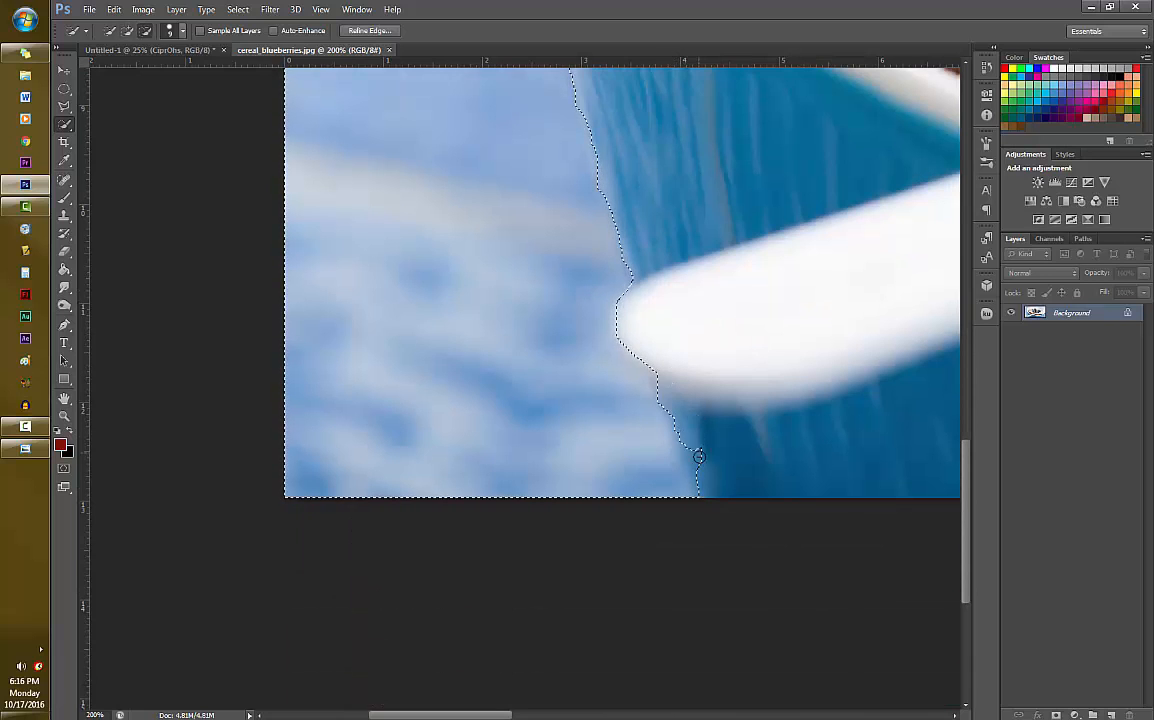
drag(649, 404, 675, 456)
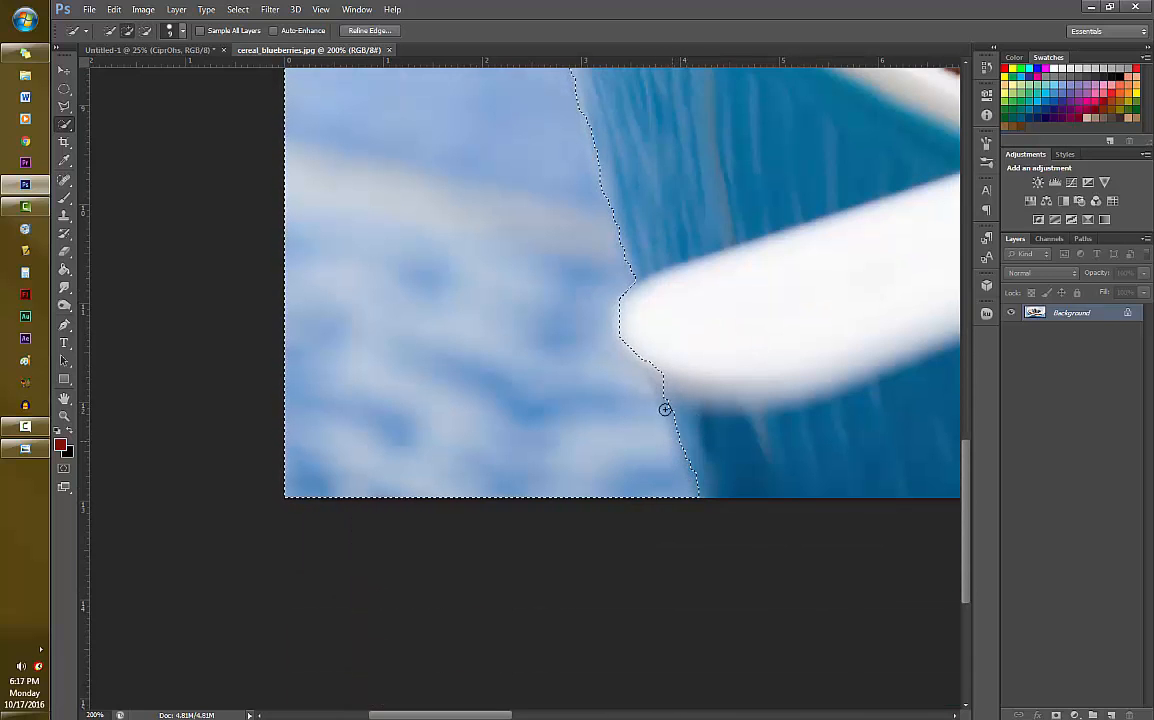
- Subtract the bowl's lower right side from the selection so that its edge follows the blue outer wall
drag(445, 715, 742, 710)
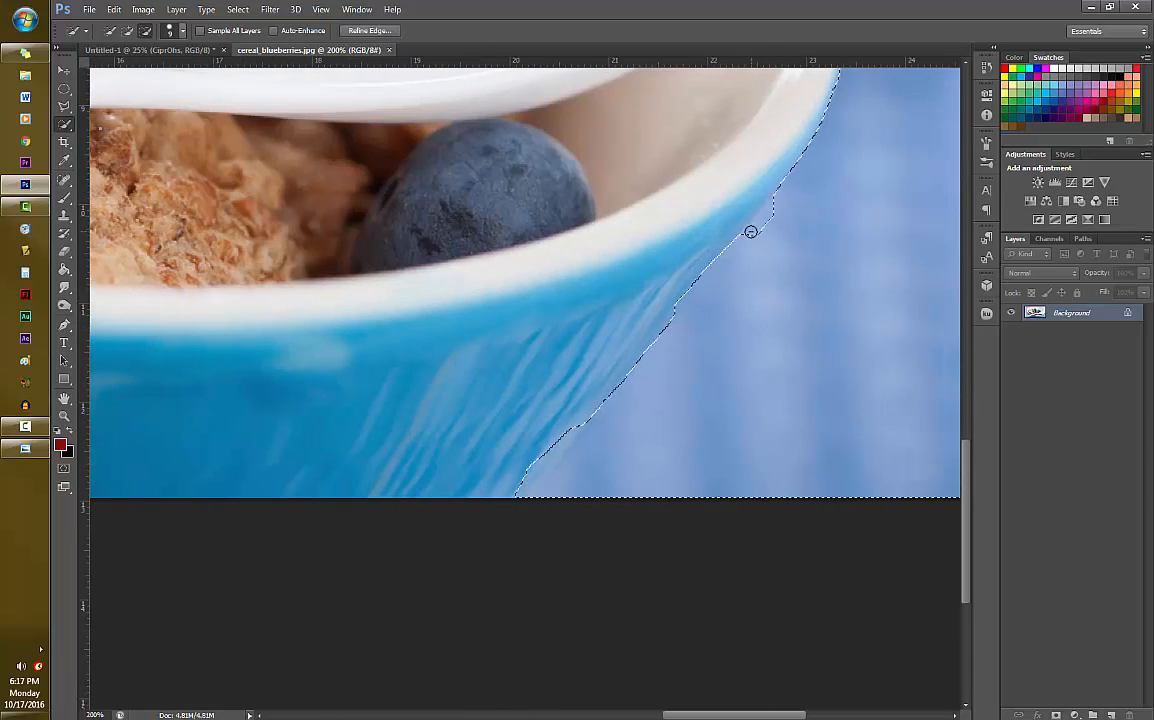
mouse_move(677, 294)
mouse_down()
mouse_move(641, 319)
mouse_move(592, 422)
mouse_move(575, 415)
mouse_move(523, 490)
mouse_up()
drag(711, 280, 595, 420)
mouse_move(613, 368)
mouse_down()
mouse_move(544, 435)
mouse_move(594, 399)
mouse_move(536, 491)
mouse_up()
- Refine the selection edge around the spoon's head, check it along the bowl's upper rim, and fit the whole image in view
drag(967, 508, 968, 392)
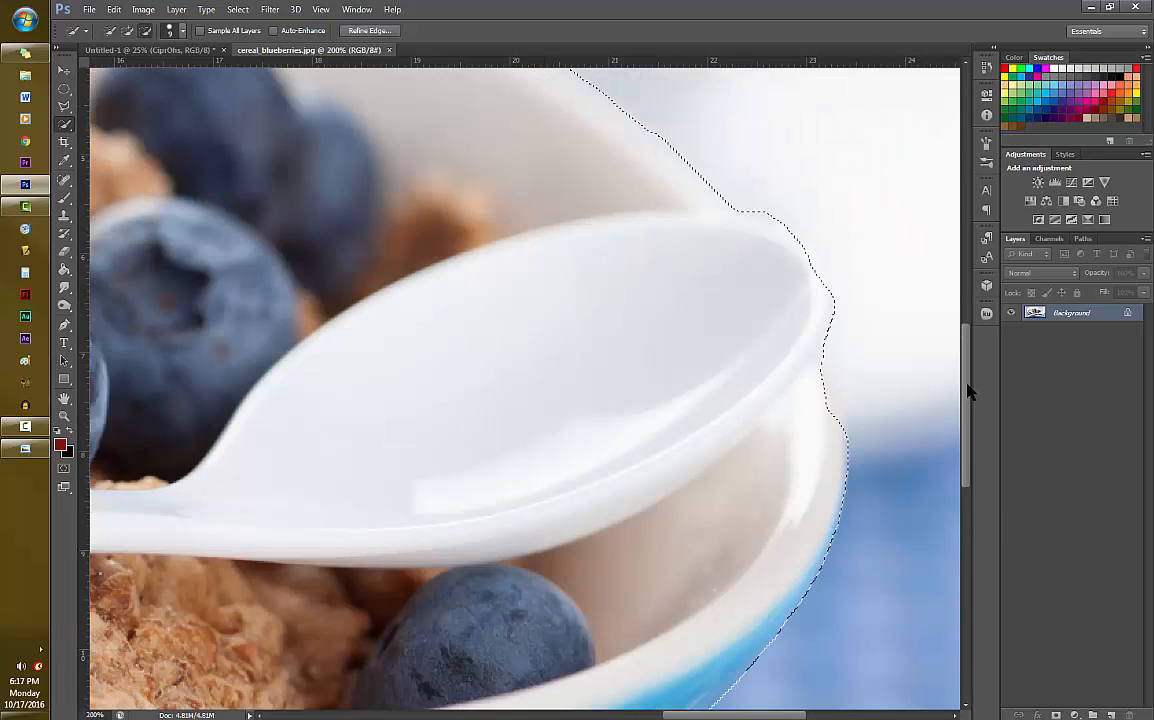
mouse_move(786, 224)
mouse_down()
mouse_move(834, 291)
mouse_move(829, 361)
mouse_up()
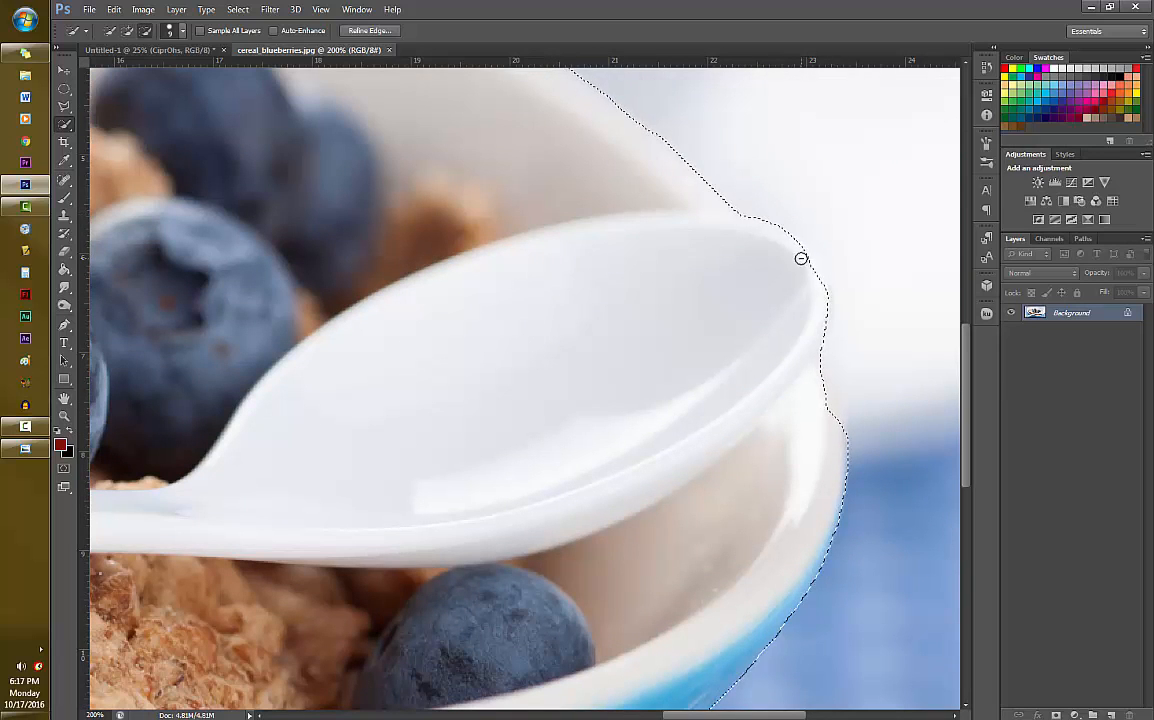
drag(804, 264, 831, 341)
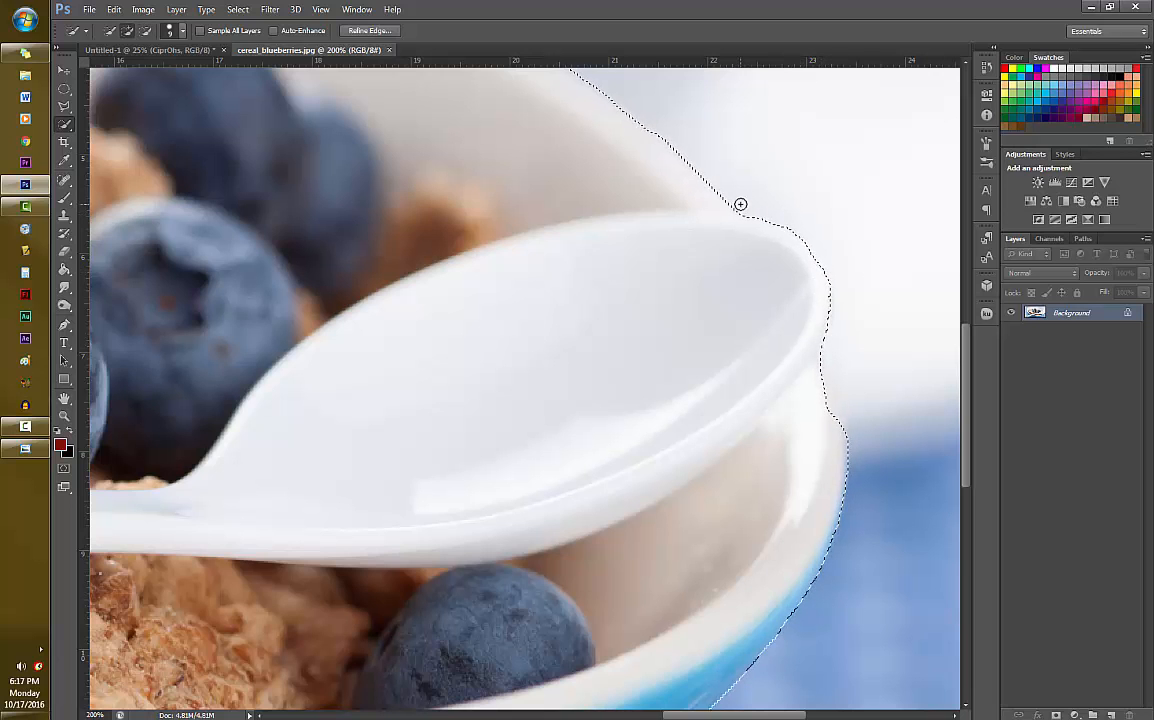
drag(967, 359, 968, 301)
drag(744, 715, 655, 714)
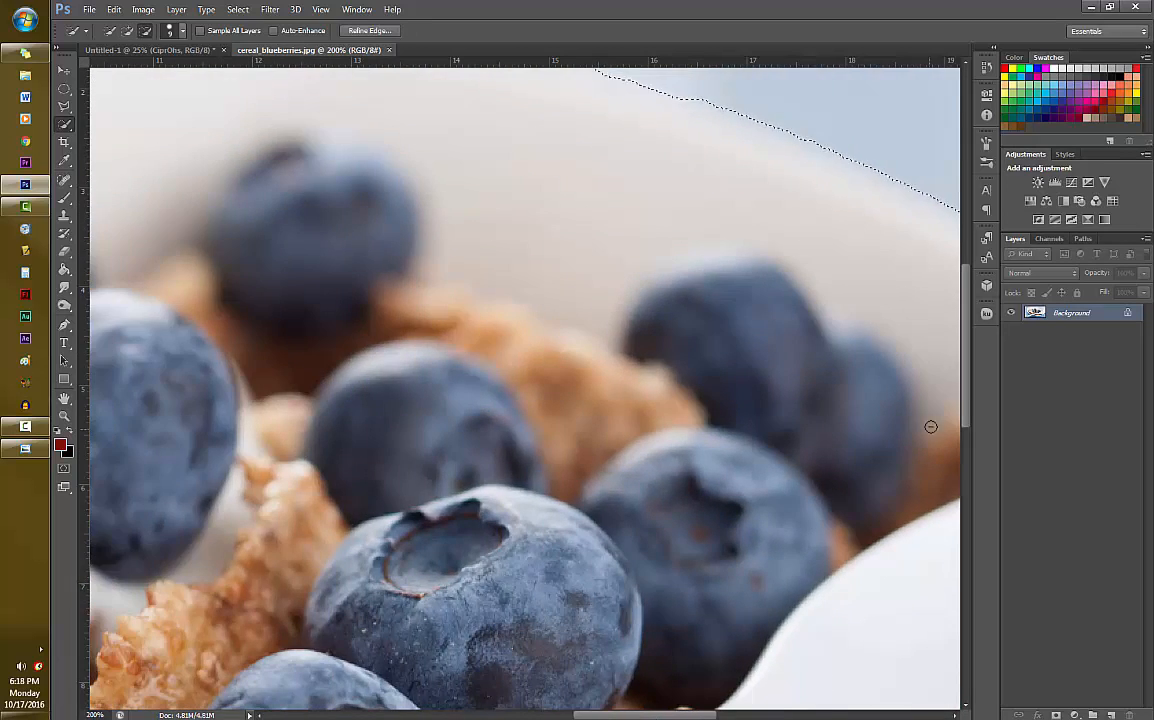
drag(966, 395, 966, 332)
drag(706, 715, 543, 715)
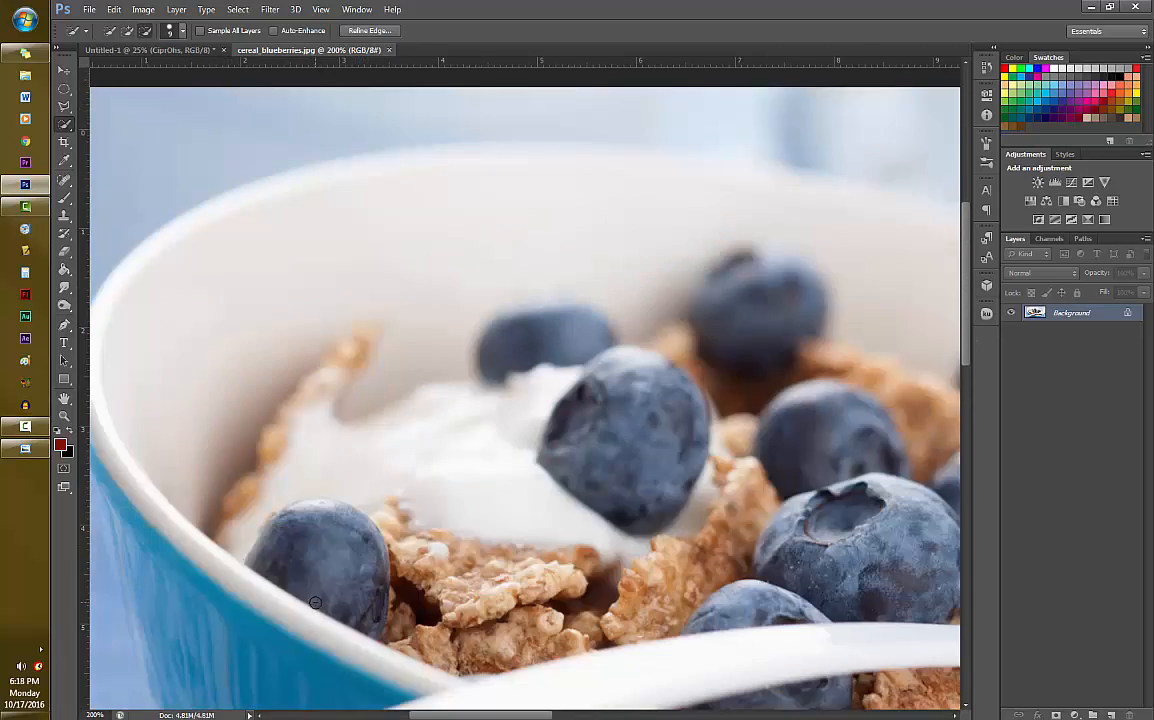
key(ctrl+0)
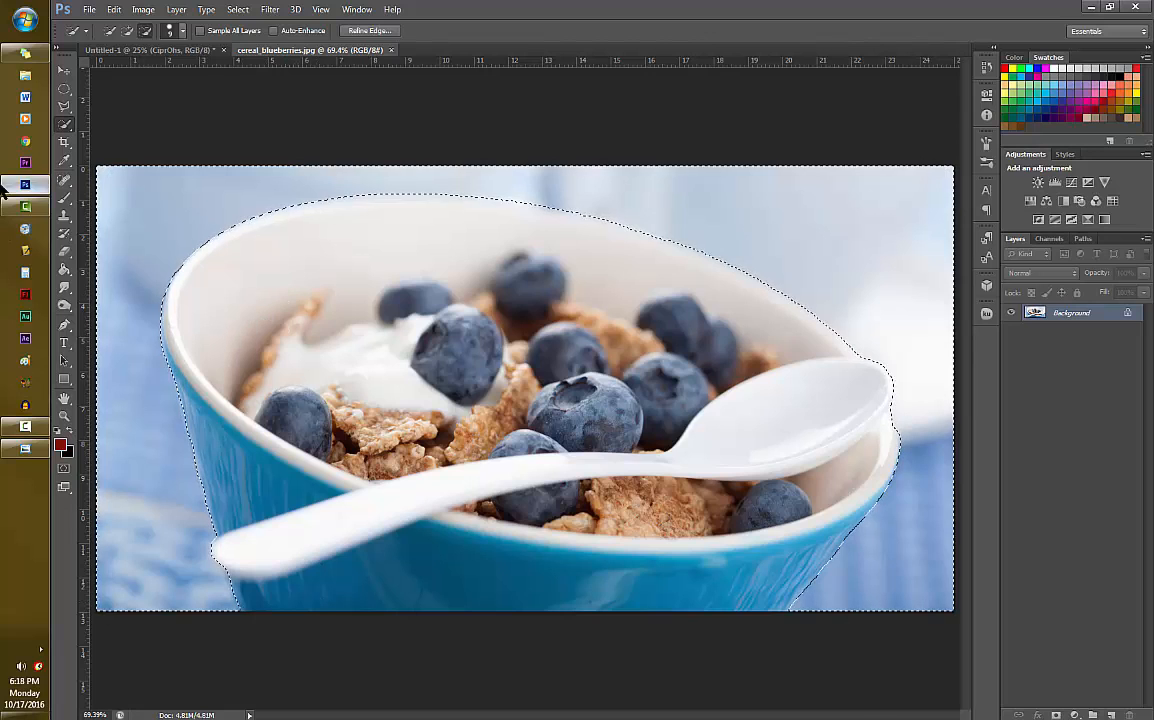
- Erase the selected background around the bowl with the Background Eraser tool and deselect
click(65, 252)
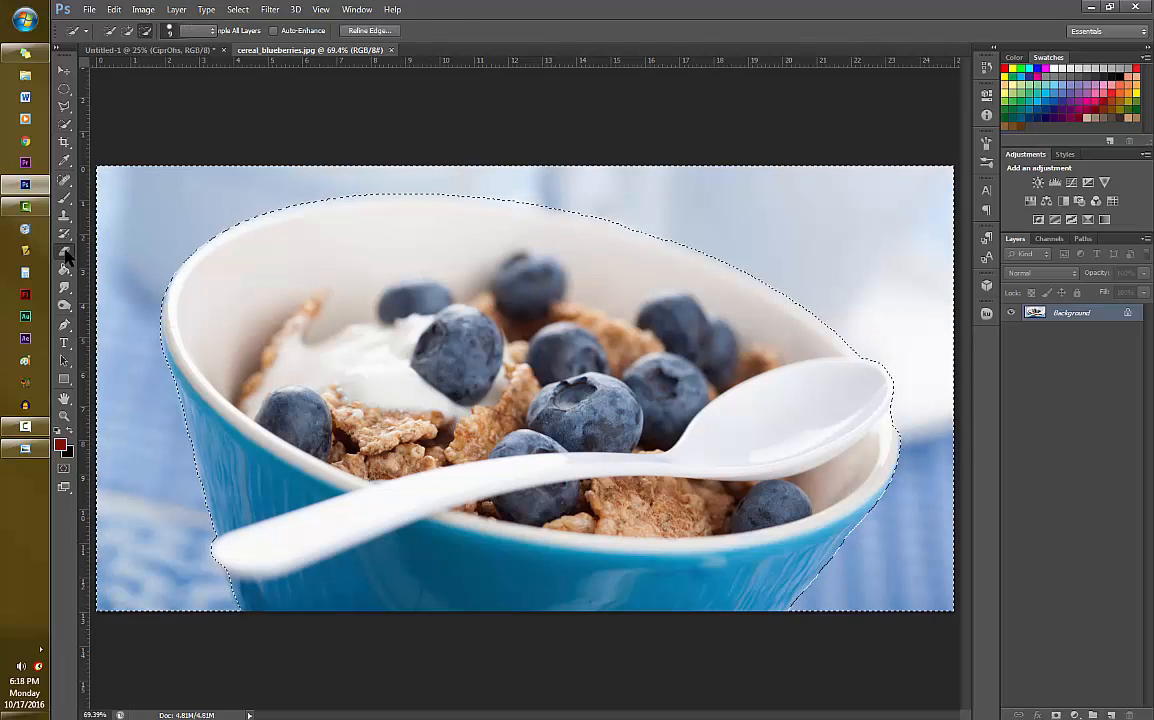
mouse_move(65, 252)
mouse_down()
mouse_move(100, 247)
mouse_move(105, 259)
mouse_move(155, 226)
mouse_move(105, 195)
mouse_move(116, 185)
mouse_move(186, 205)
mouse_move(170, 240)
mouse_move(139, 185)
mouse_move(560, 200)
mouse_up()
mouse_move(728, 207)
mouse_down()
mouse_move(672, 232)
mouse_move(930, 345)
mouse_move(835, 242)
mouse_move(887, 230)
mouse_move(891, 495)
mouse_move(858, 374)
mouse_up()
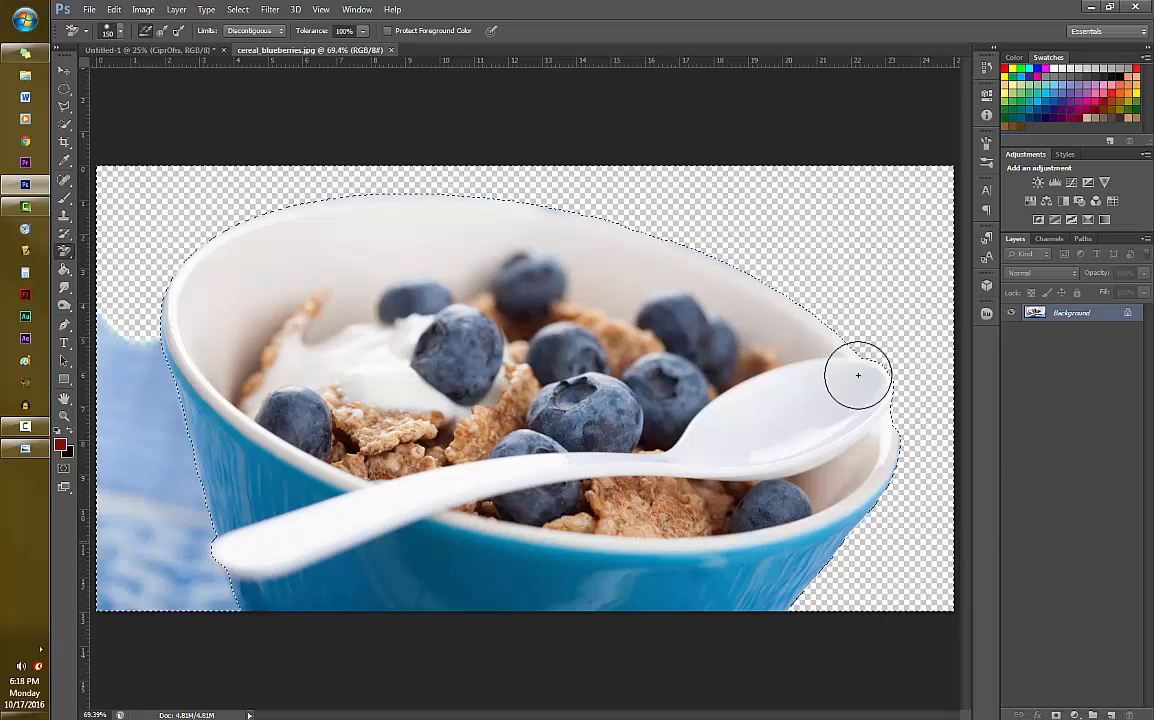
mouse_move(124, 352)
mouse_down()
mouse_move(240, 587)
mouse_move(160, 582)
mouse_up()
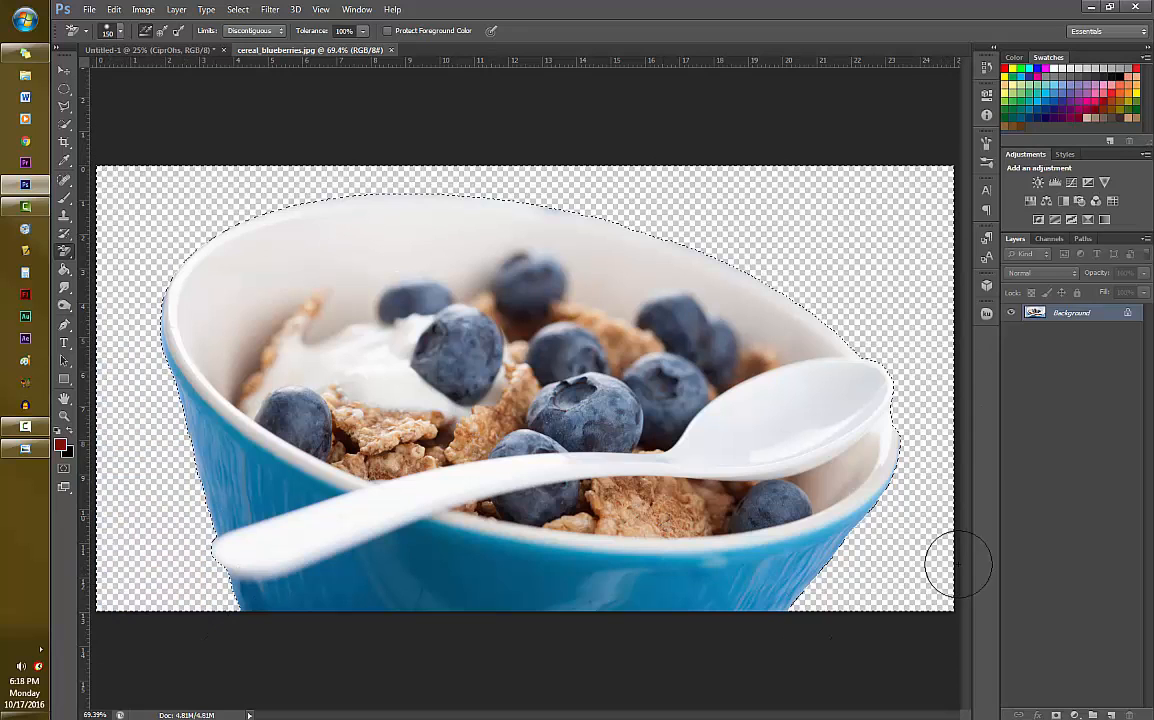
drag(570, 198, 153, 232)
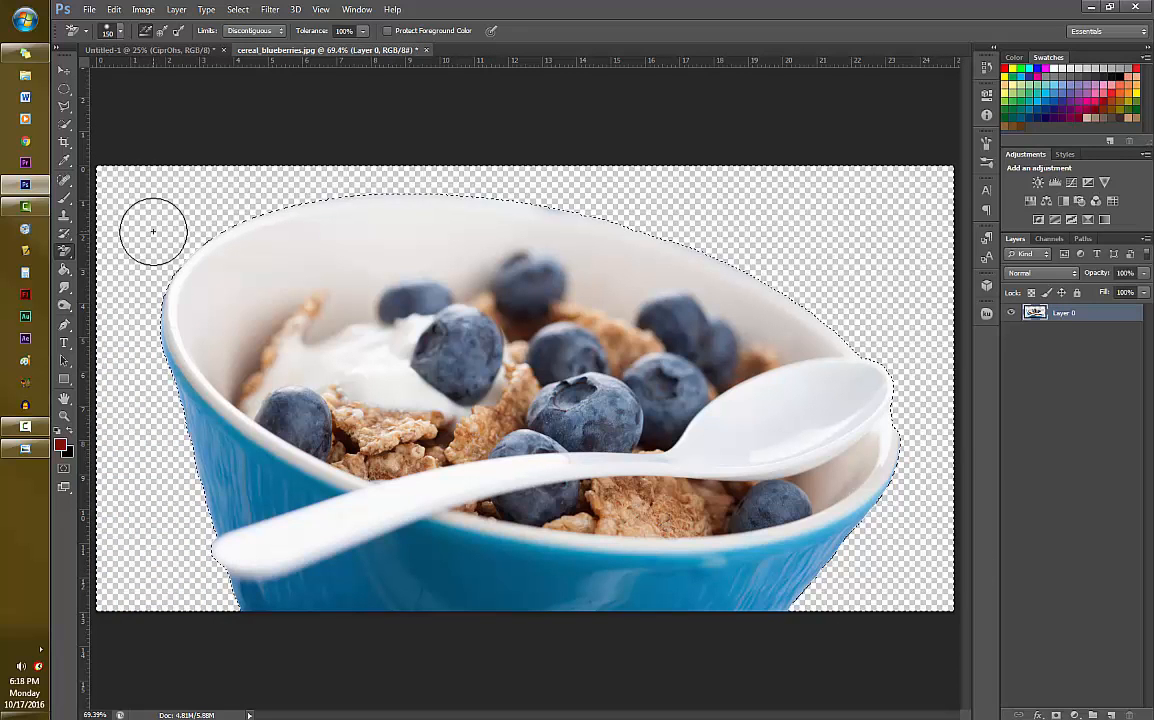
key(ctrl+d)
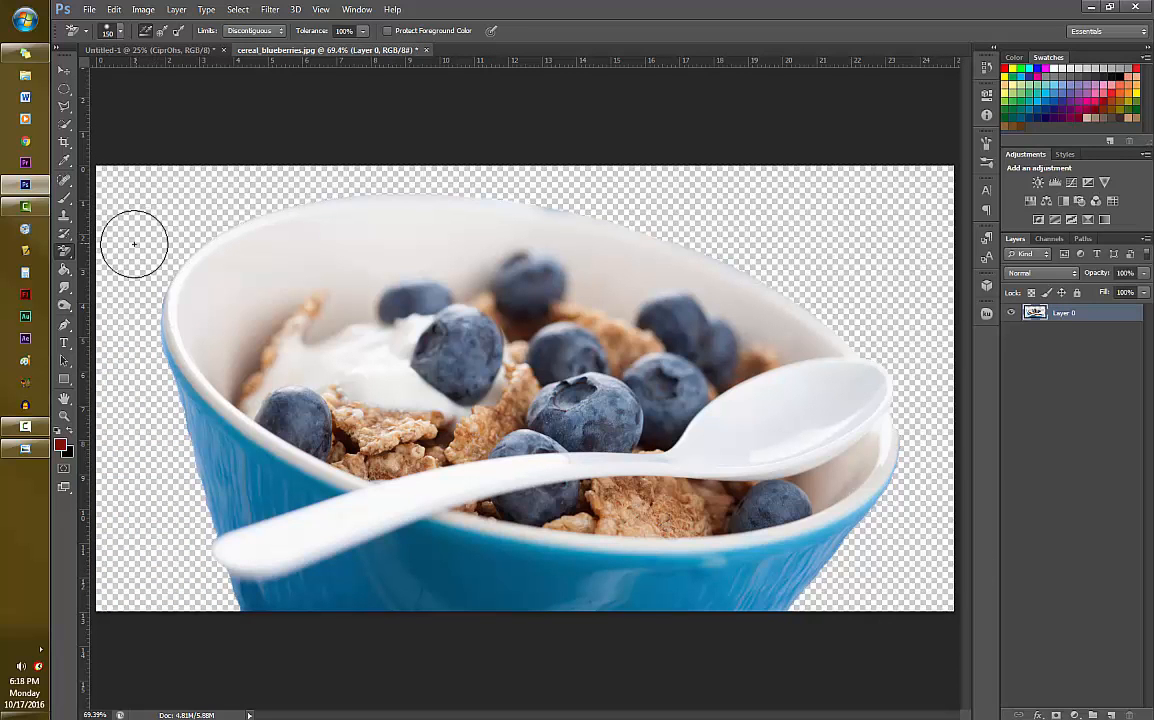
- Copy the cut-out bowl into the Untitled-1 cereal box document, redock the image window, and return to the box design
drag(329, 49, 516, 136)
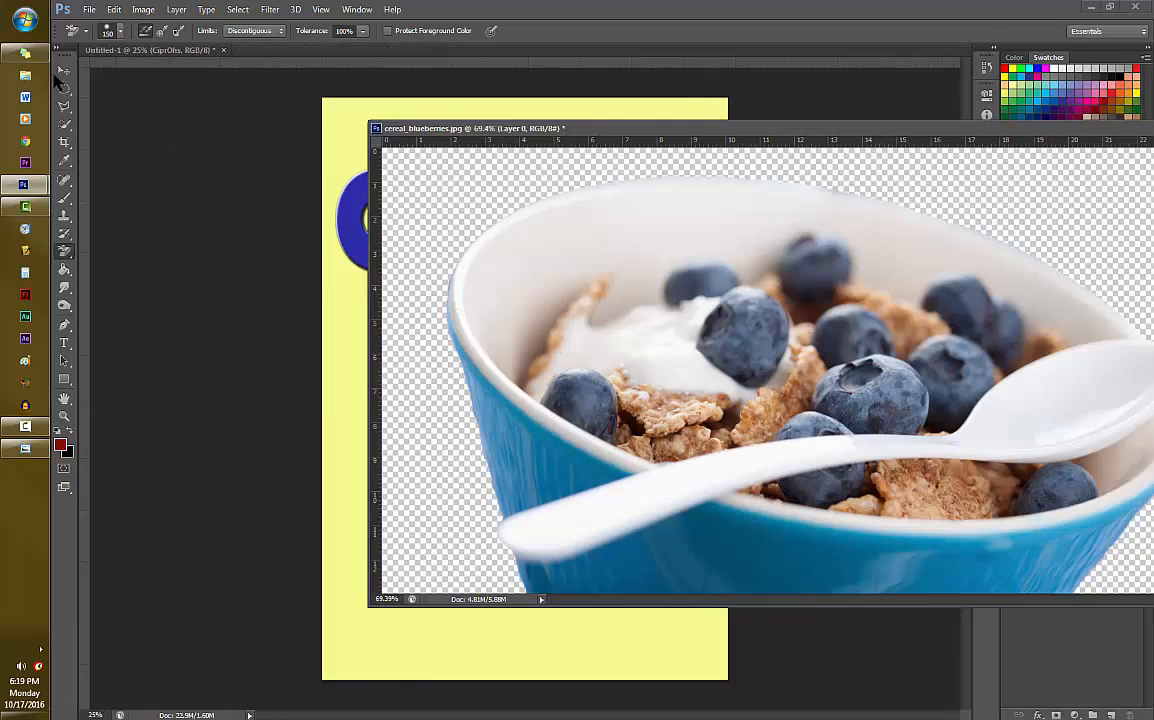
click(62, 73)
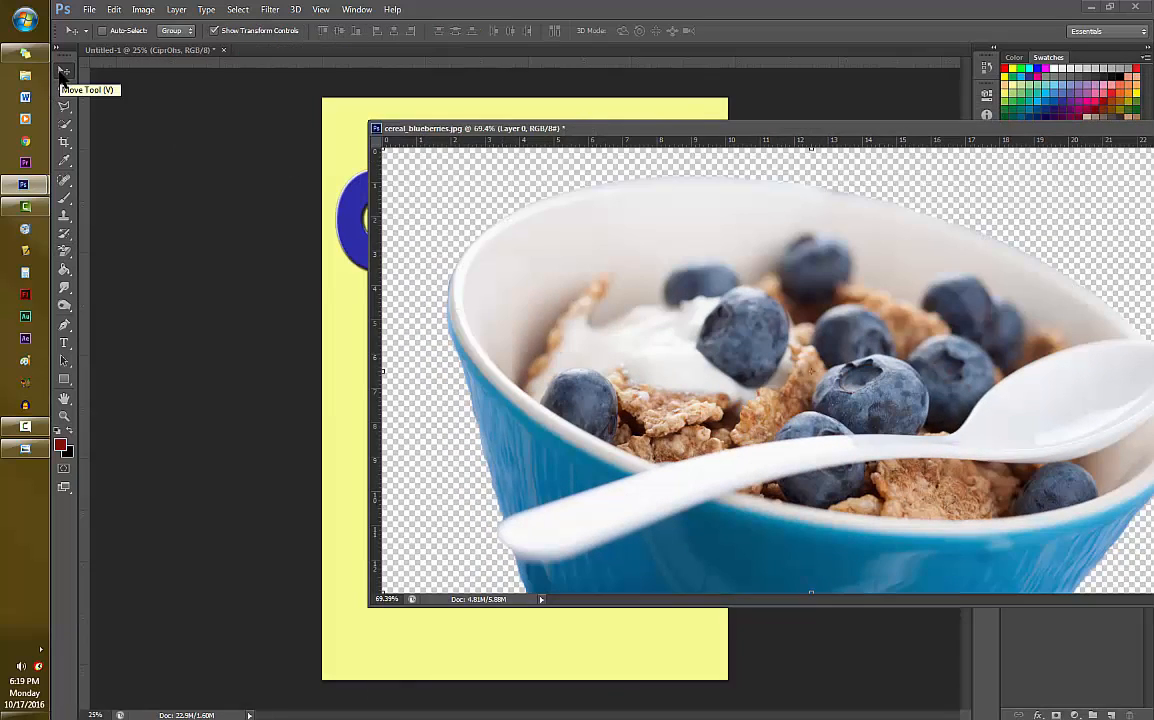
drag(648, 335, 237, 320)
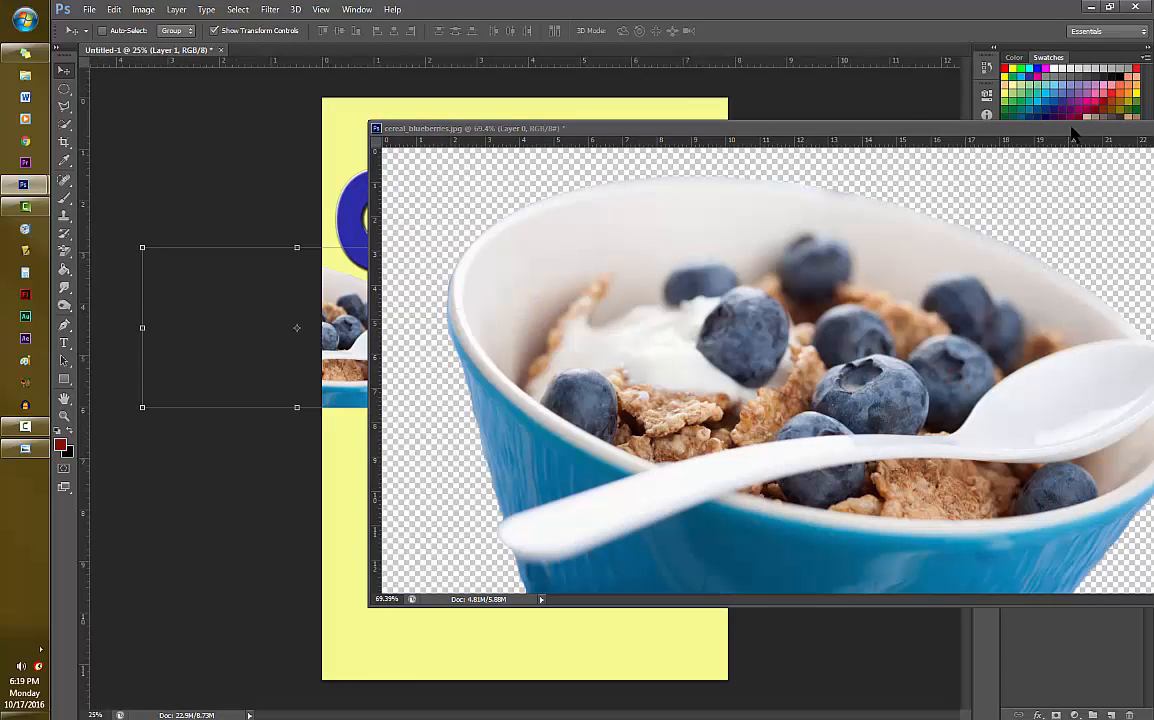
drag(1072, 131, 288, 42)
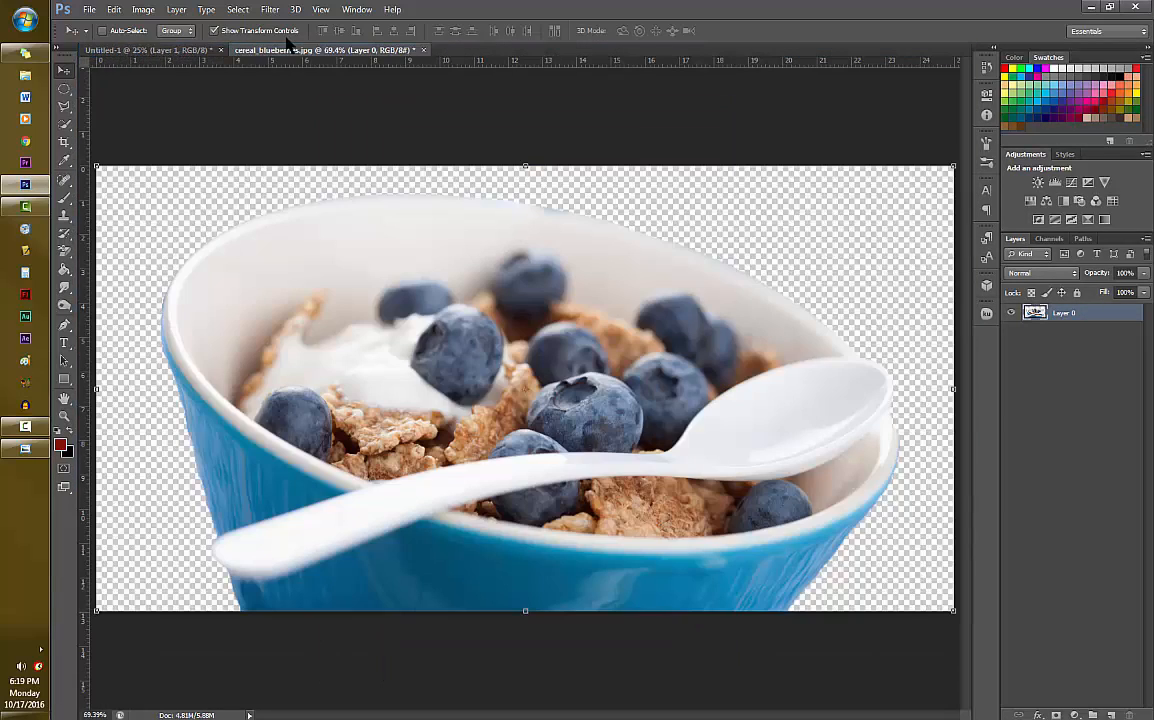
click(141, 51)
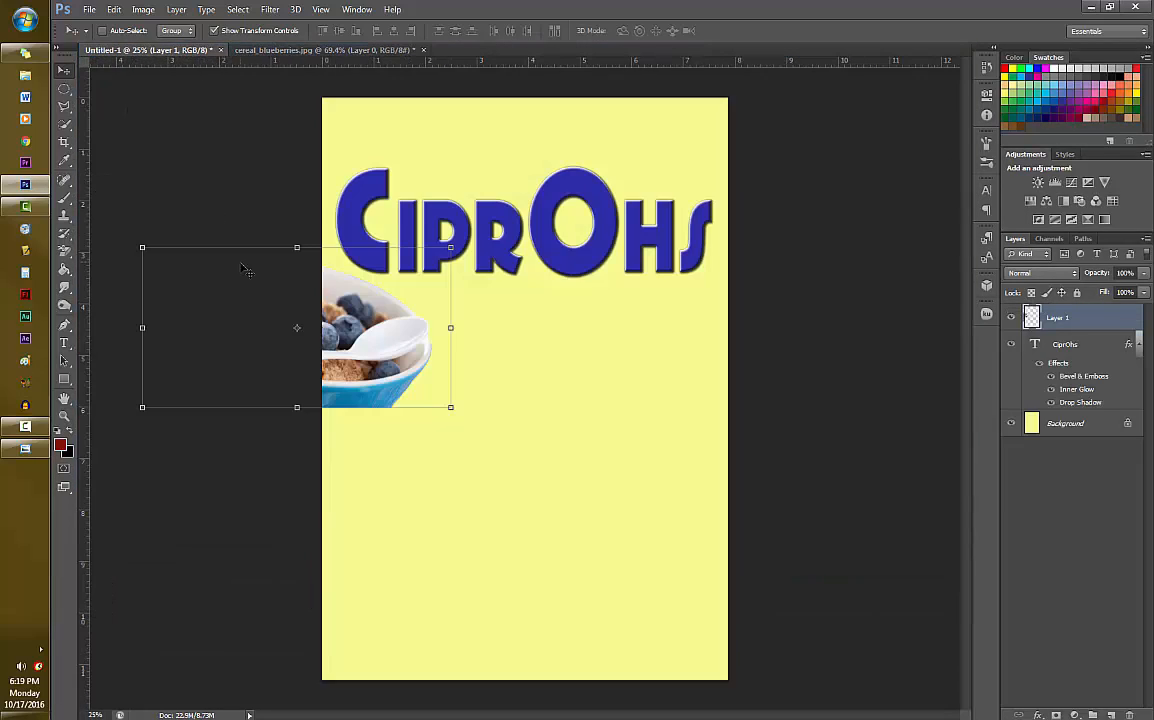
- Scale the bowl layer proportionally to about 146% and place it along the bottom edge of the cereal box
key(ctrl+t)
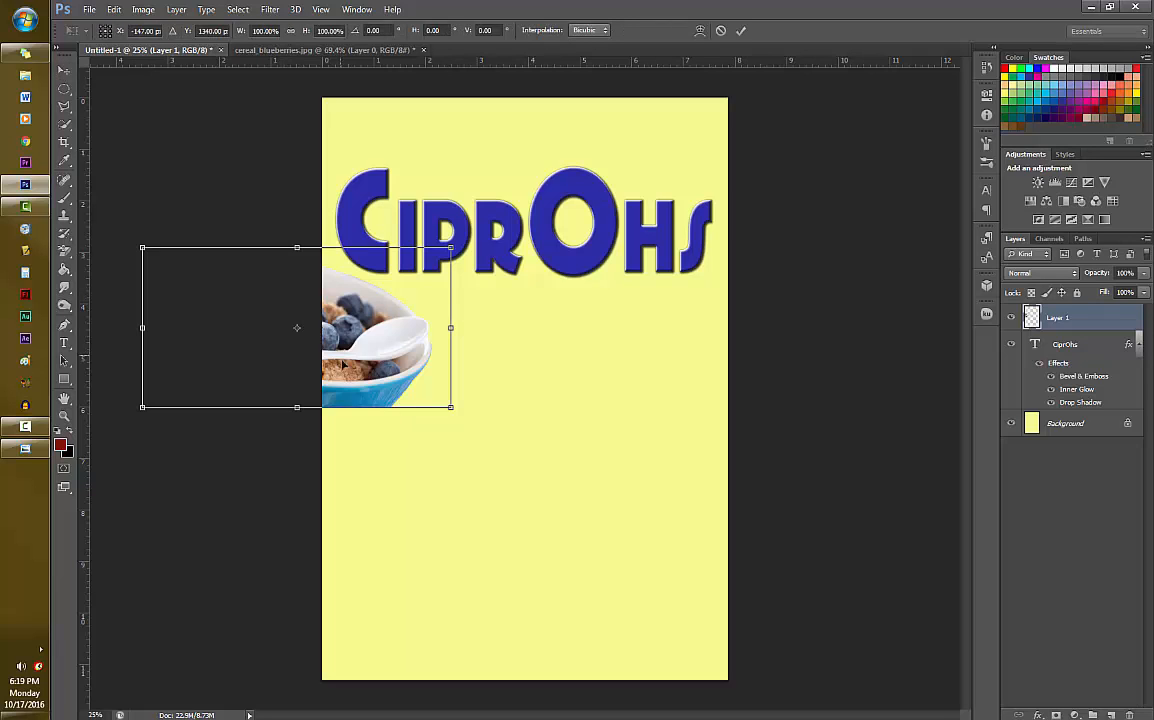
drag(368, 347, 577, 515)
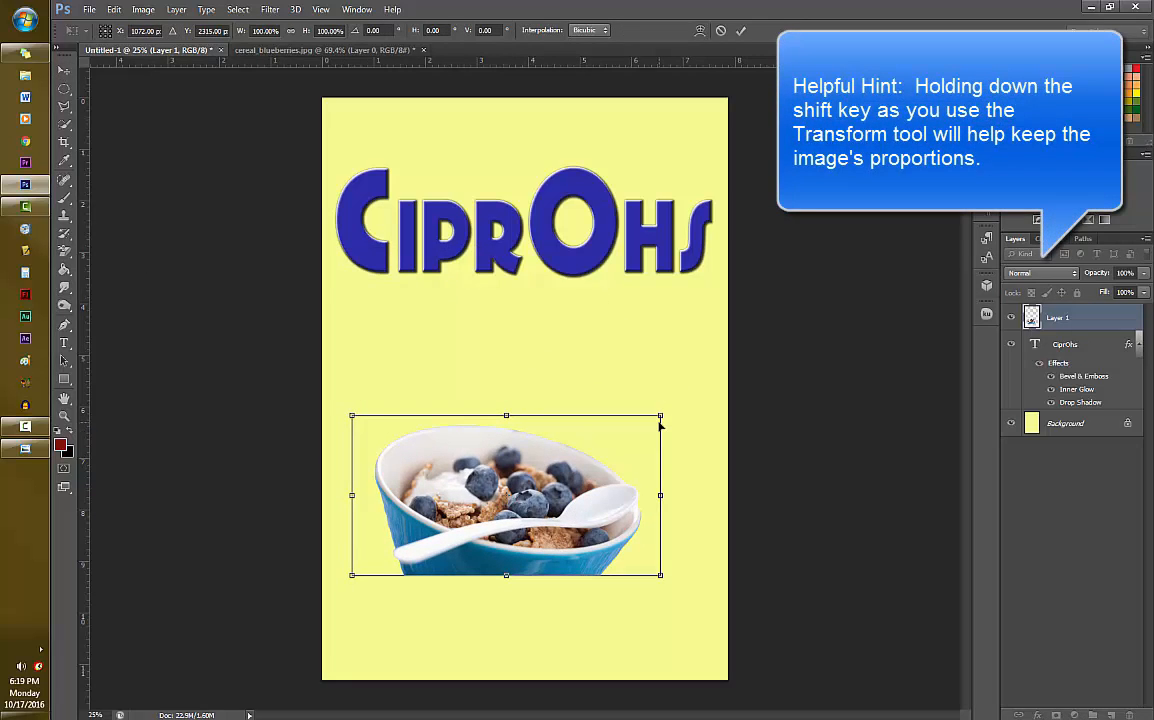
drag(658, 414, 818, 322)
drag(755, 417, 680, 523)
drag(757, 442, 731, 443)
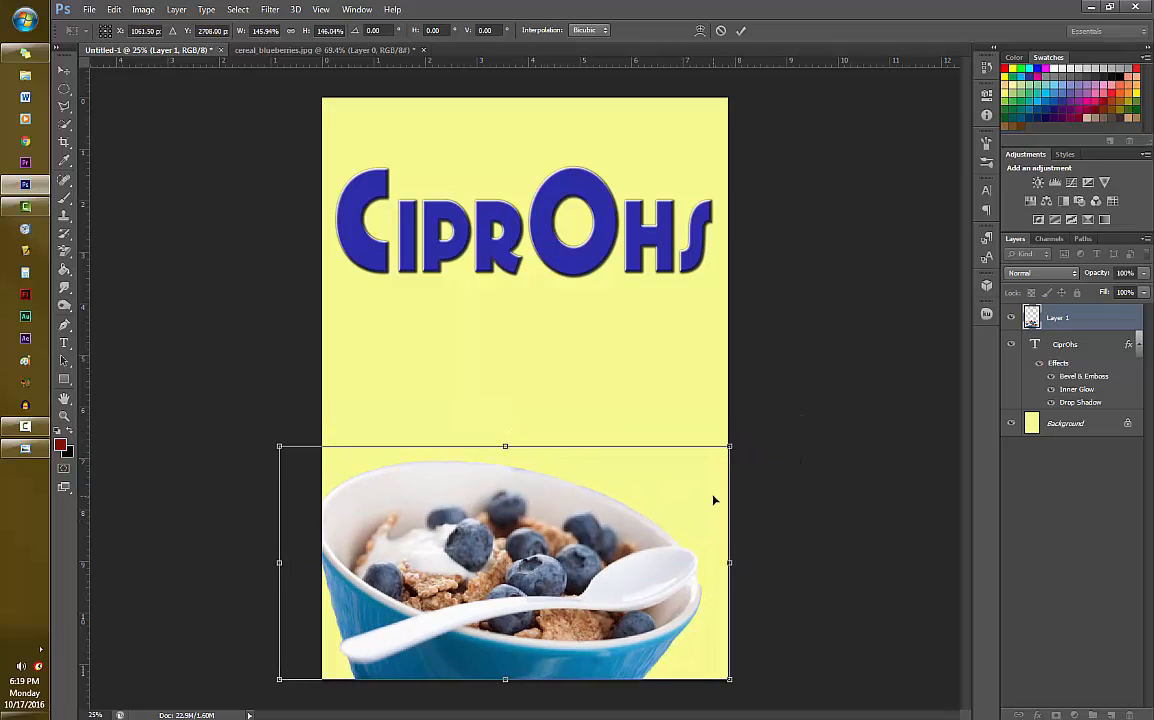
drag(716, 500, 722, 497)
key(Return)
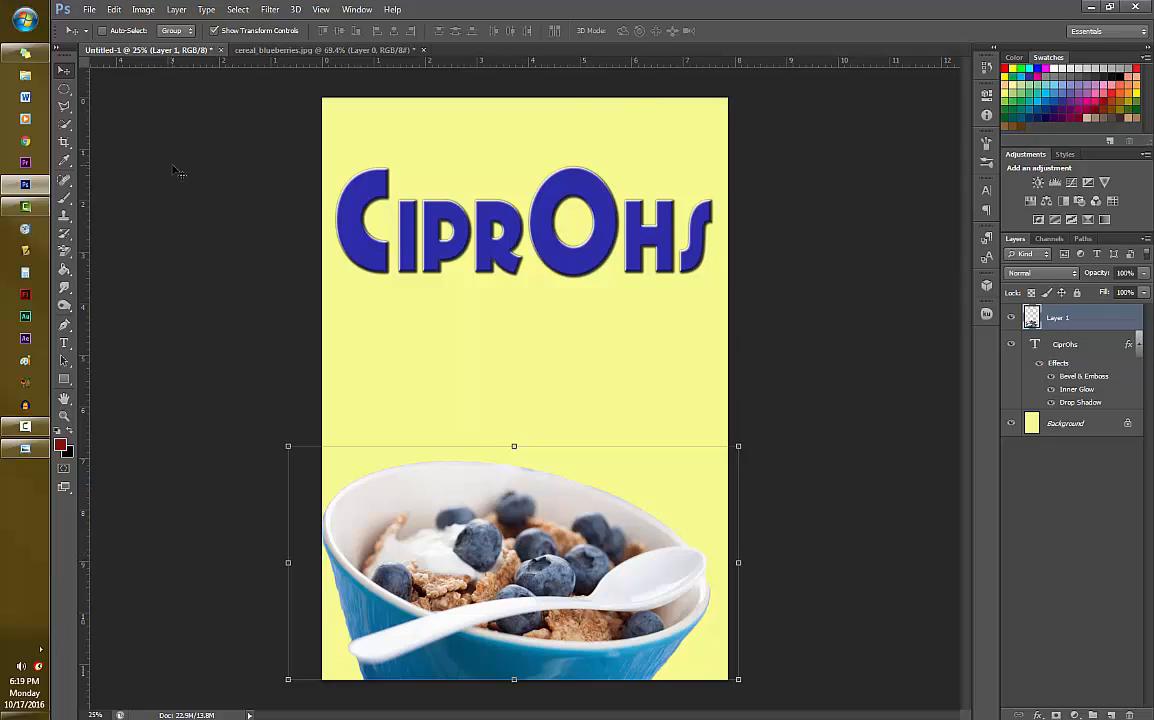
- Open the Blueberry PNG image from the Food folder
click(89, 10)
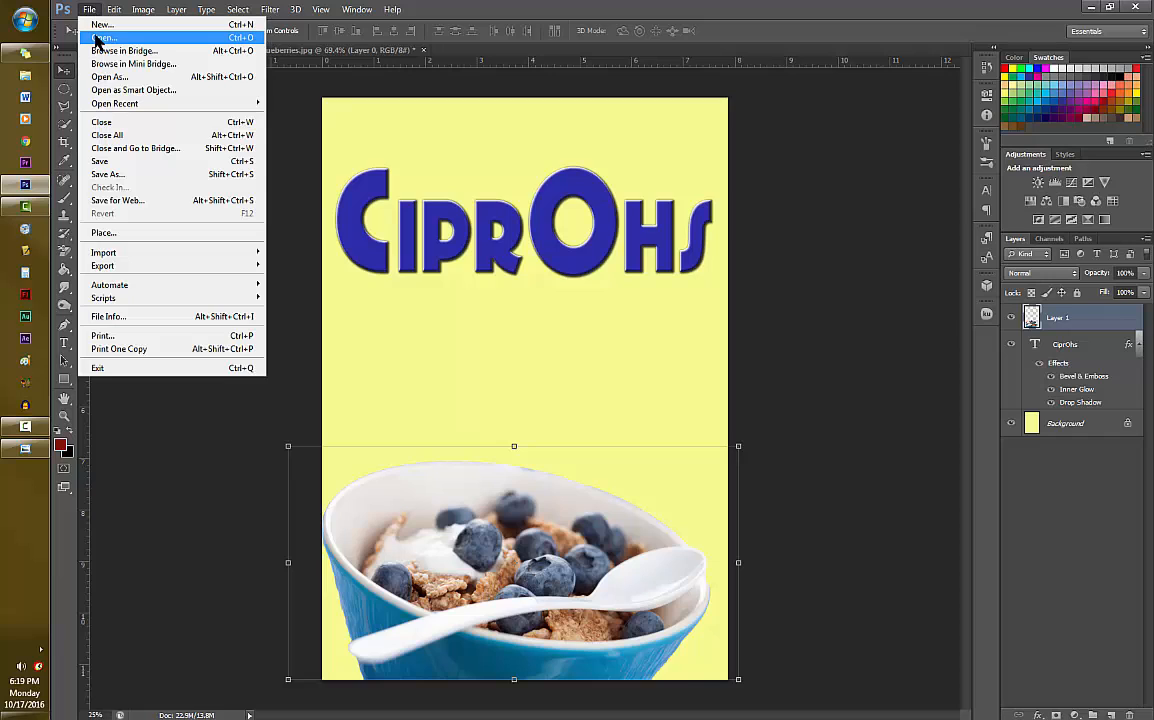
click(99, 38)
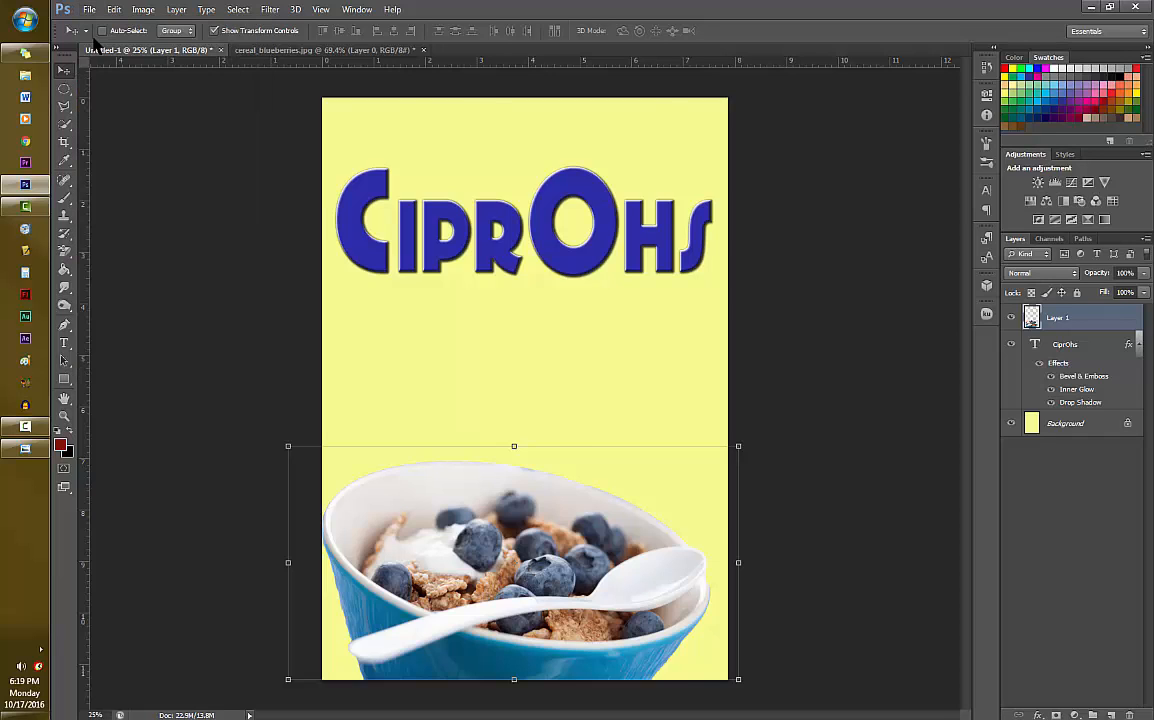
click(530, 165)
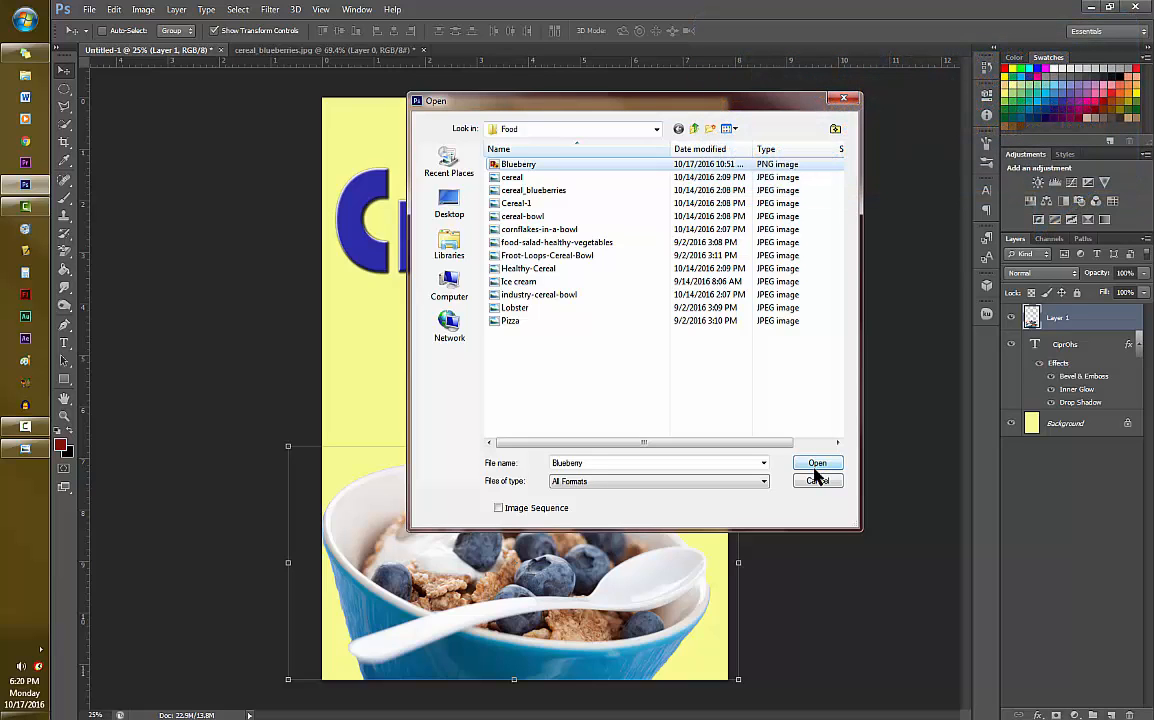
click(818, 464)
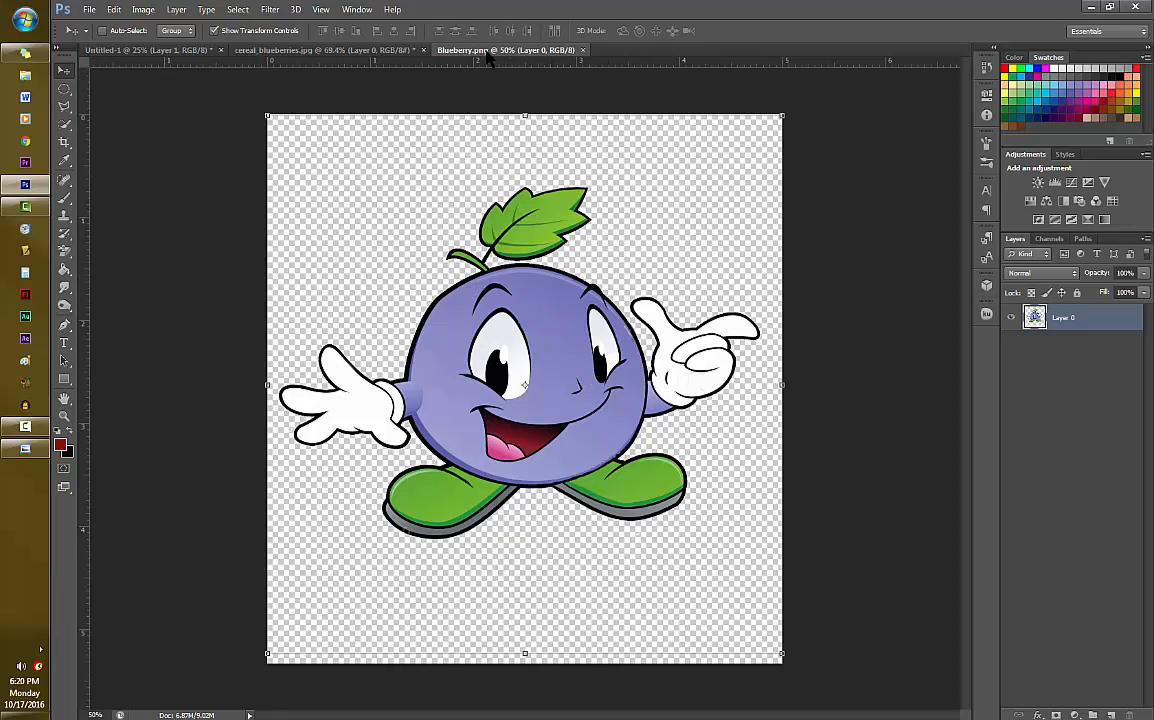
- Copy the blueberry character into the Untitled-1 cereal box document, redock its window, and return to the box design
drag(441, 50, 580, 134)
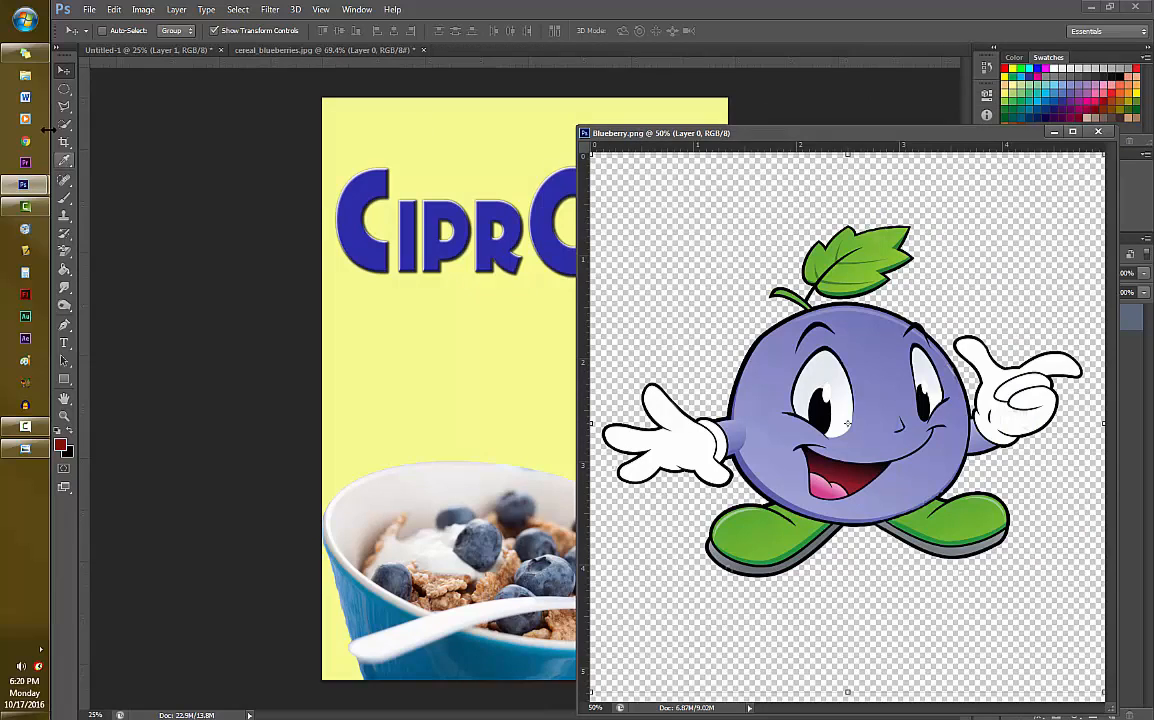
drag(810, 382, 336, 248)
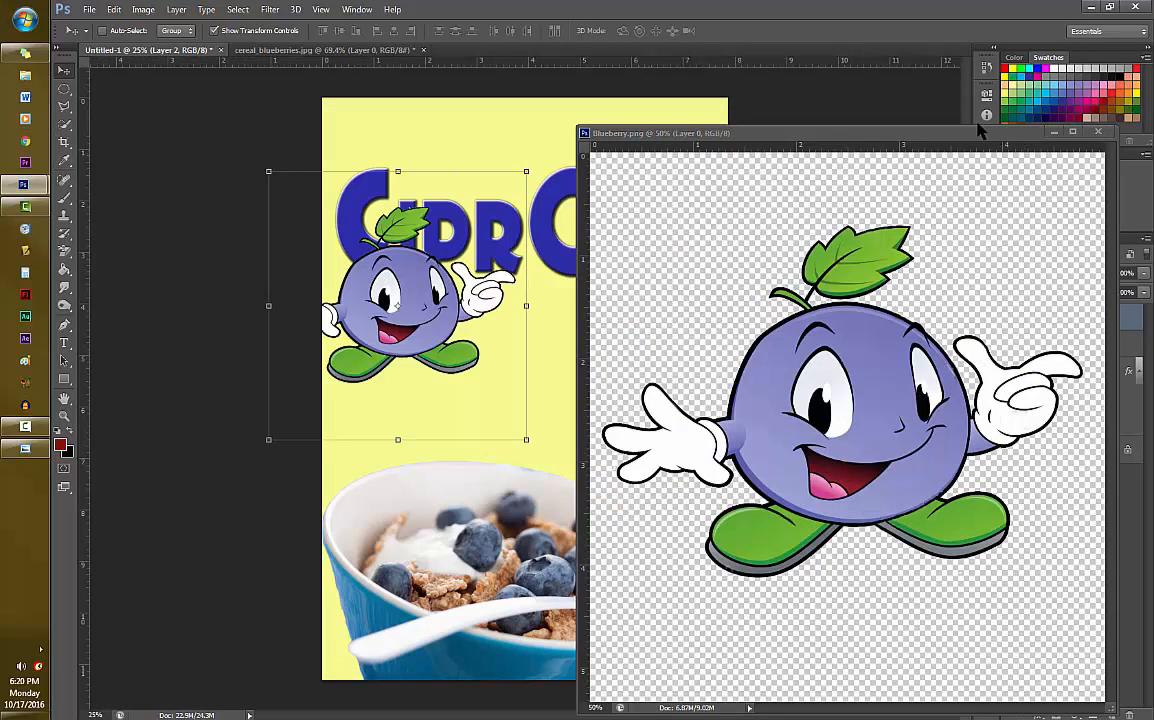
drag(962, 138, 765, 46)
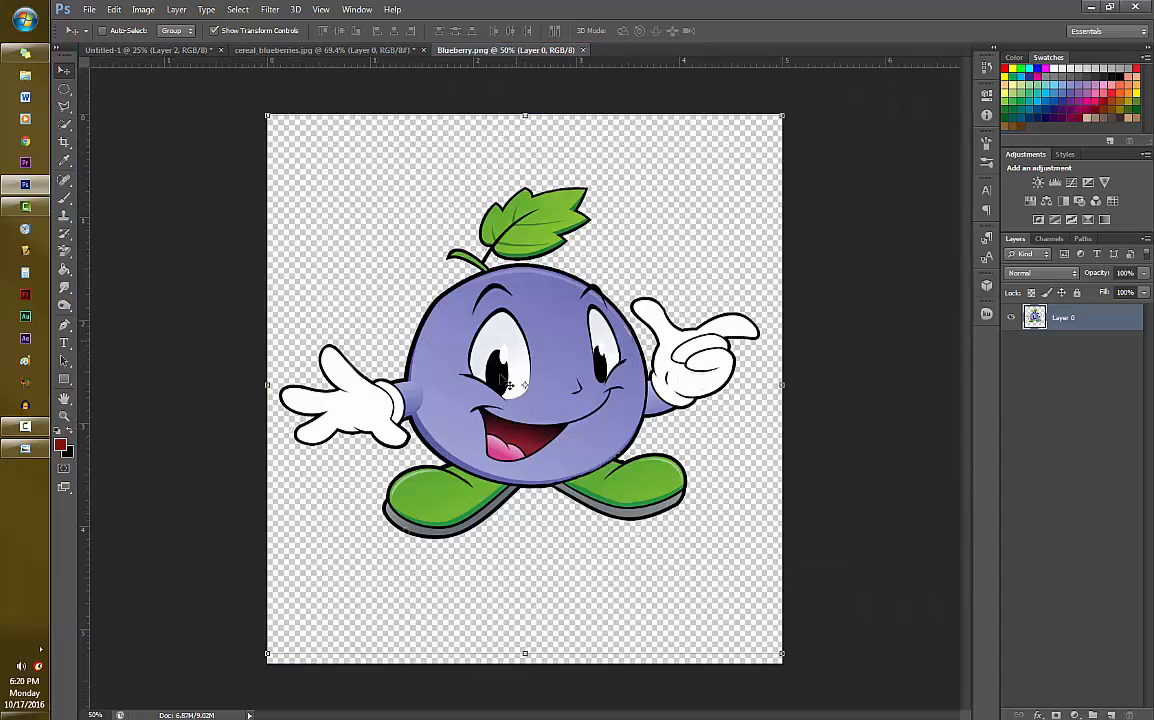
click(160, 50)
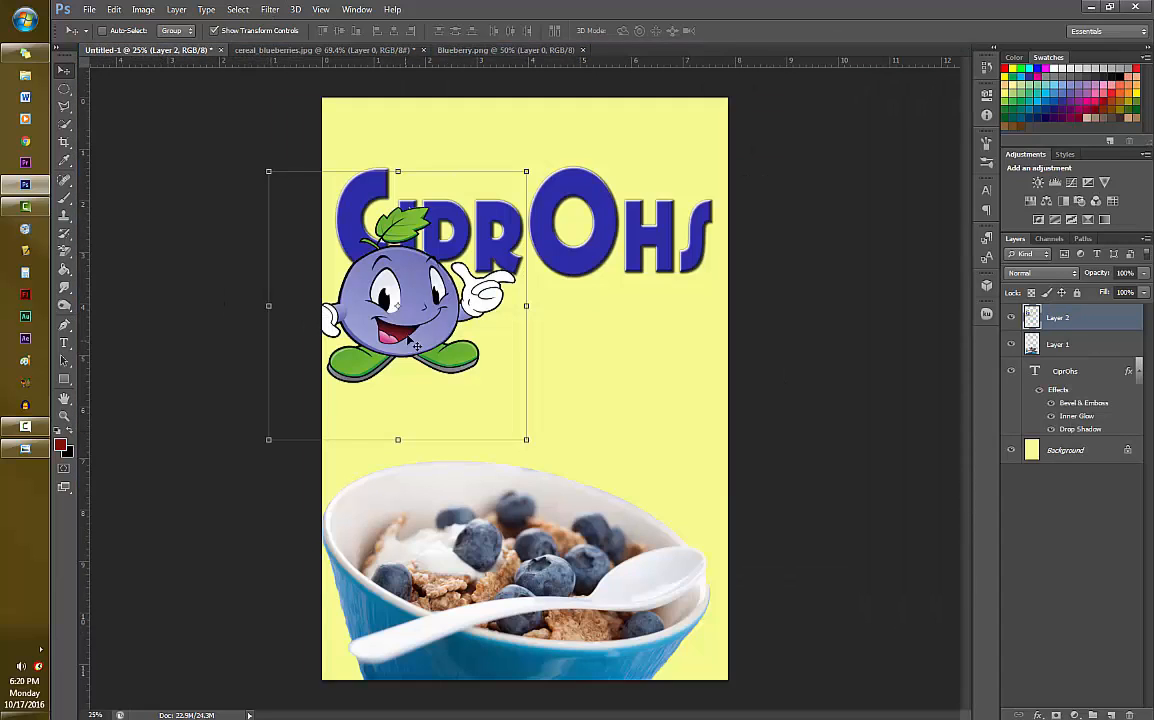
- Scale the blueberry character to about 79%, rotate it about 4.7° clockwise, and place it beneath the Ohs part of the title
key(ctrl+t)
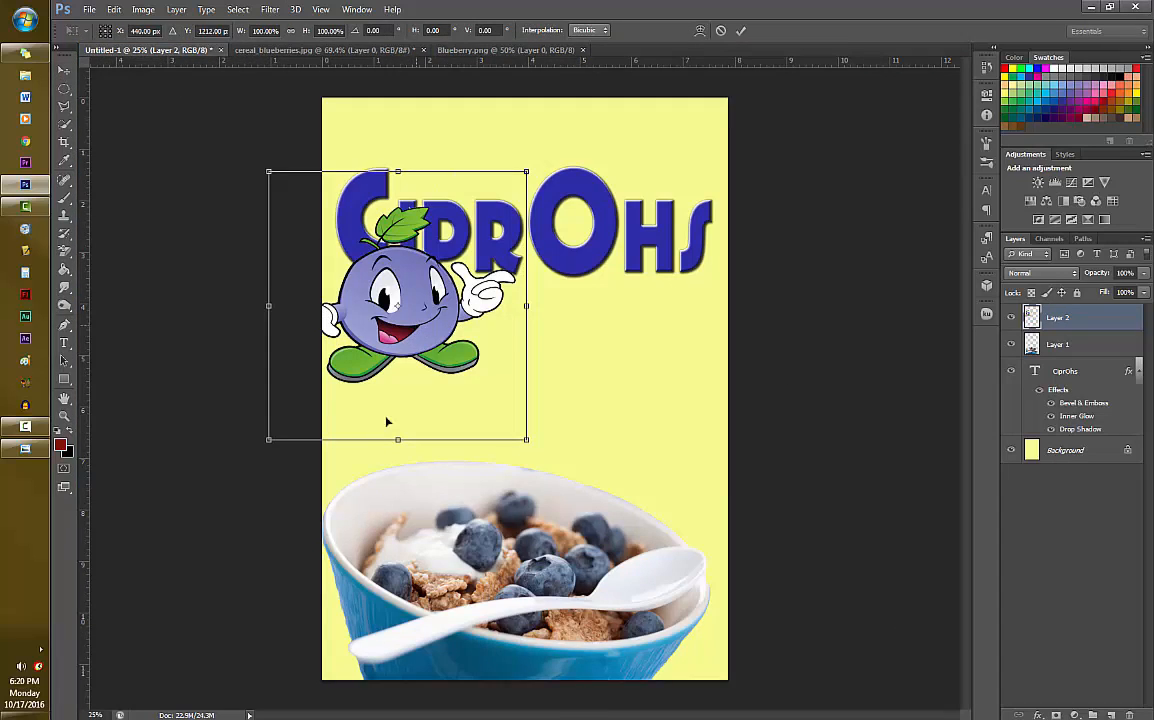
drag(398, 300, 599, 338)
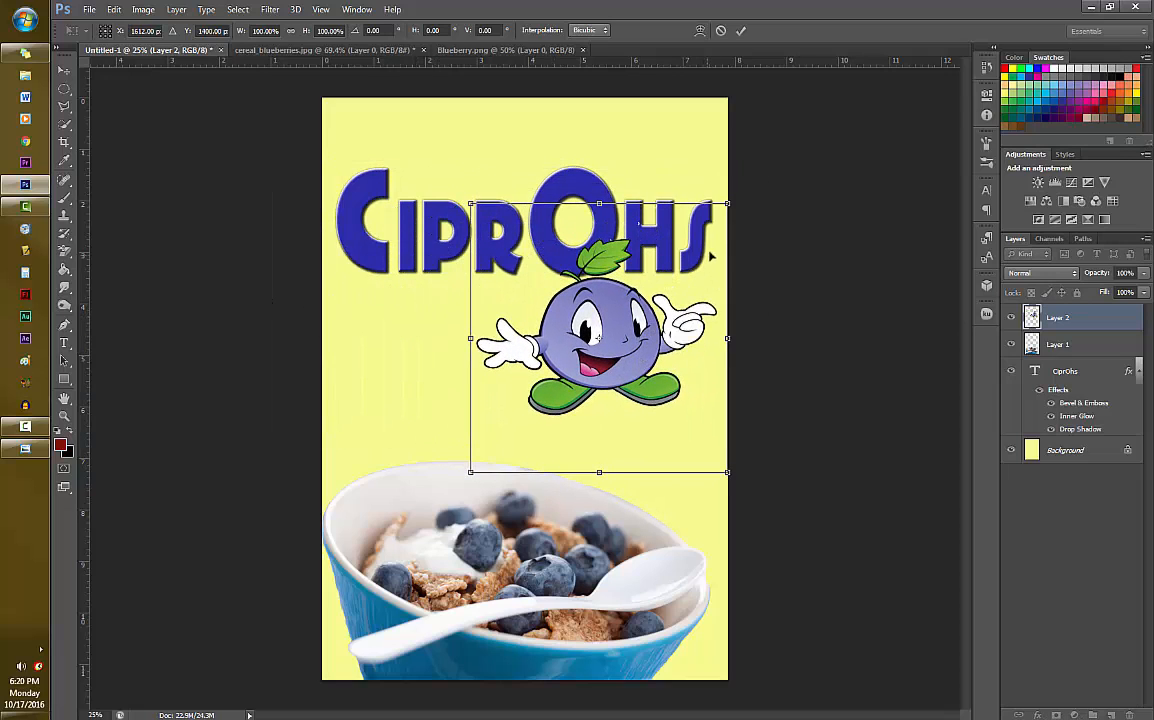
drag(728, 205, 672, 262)
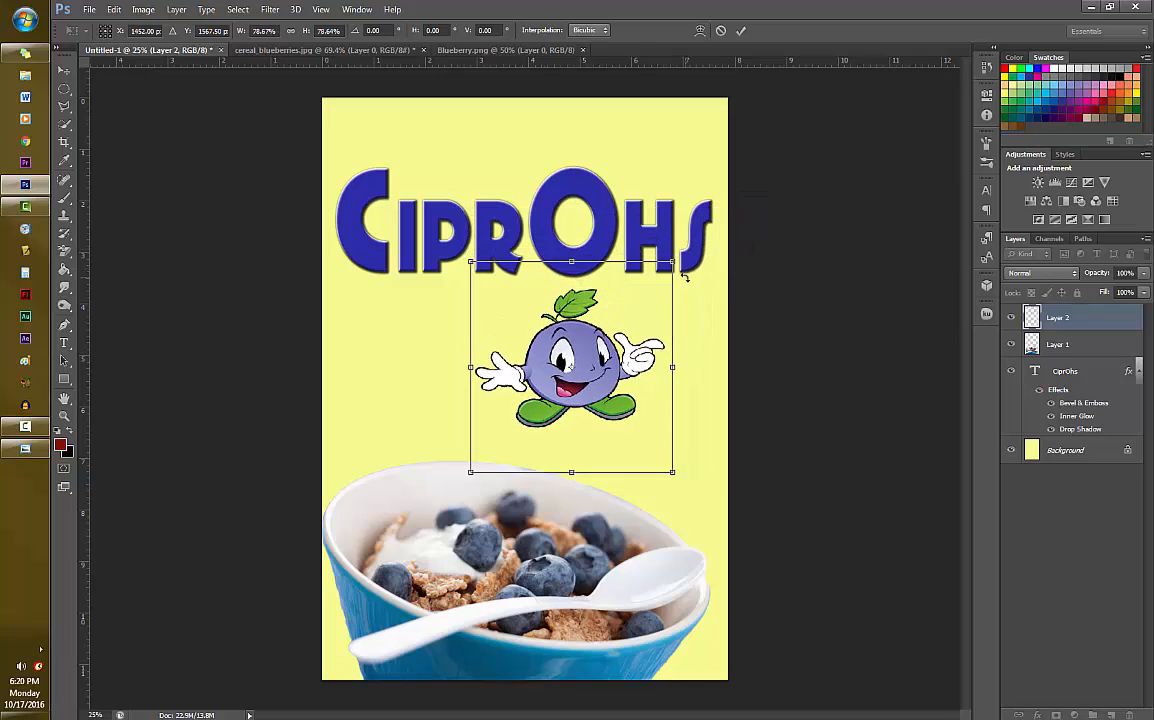
drag(694, 369, 690, 386)
drag(645, 351, 688, 344)
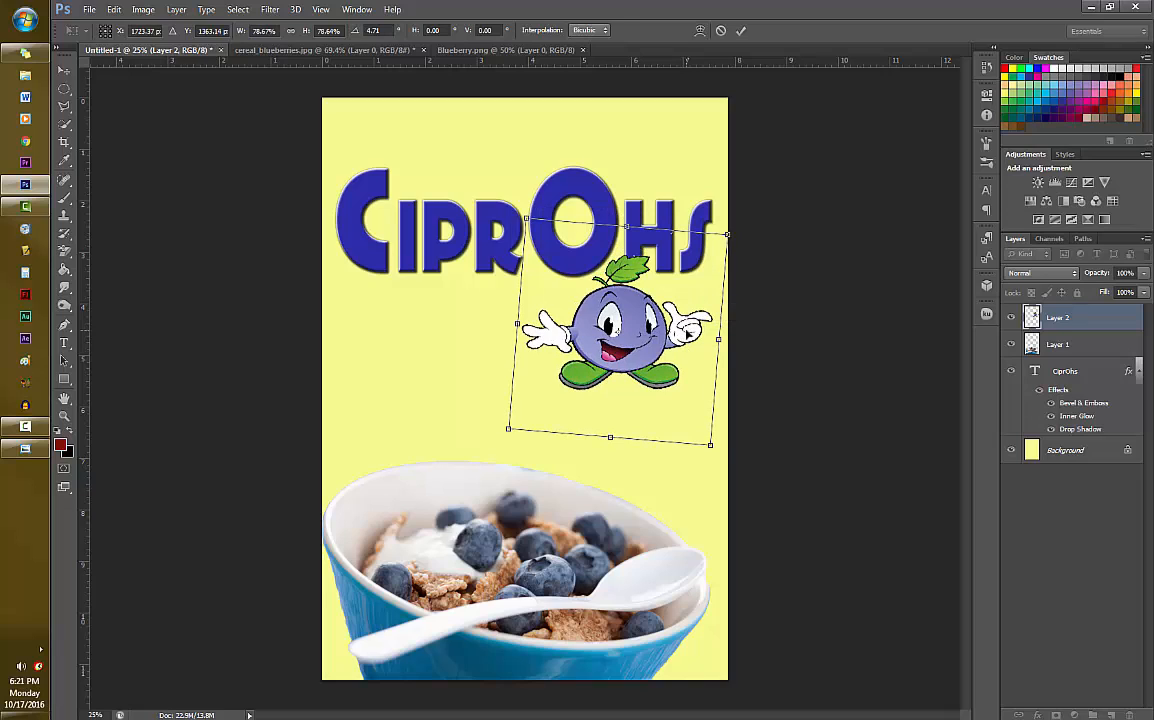
key(Return)
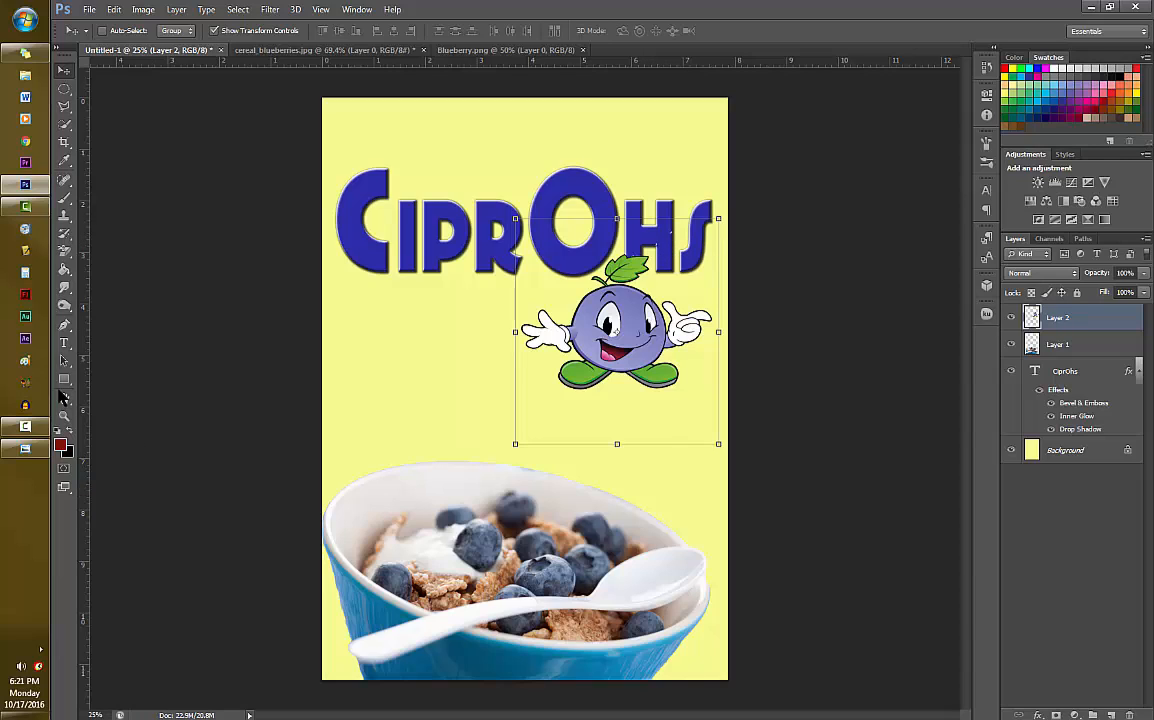
- Switch to the Eraser tool and set its opacity to 100%
click(64, 250)
click(110, 248)
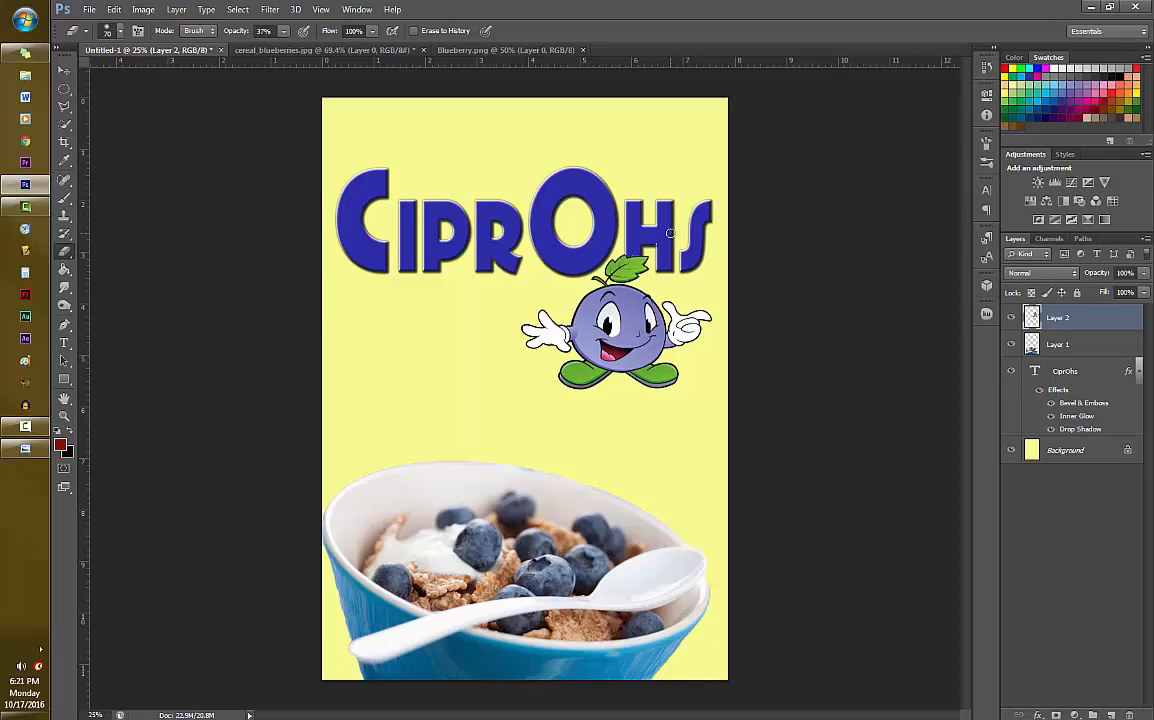
click(284, 31)
drag(284, 50, 375, 50)
- Add a Bevel & Emboss effect with a size of about 24 px to the blueberry character's layer
right_click(1112, 317)
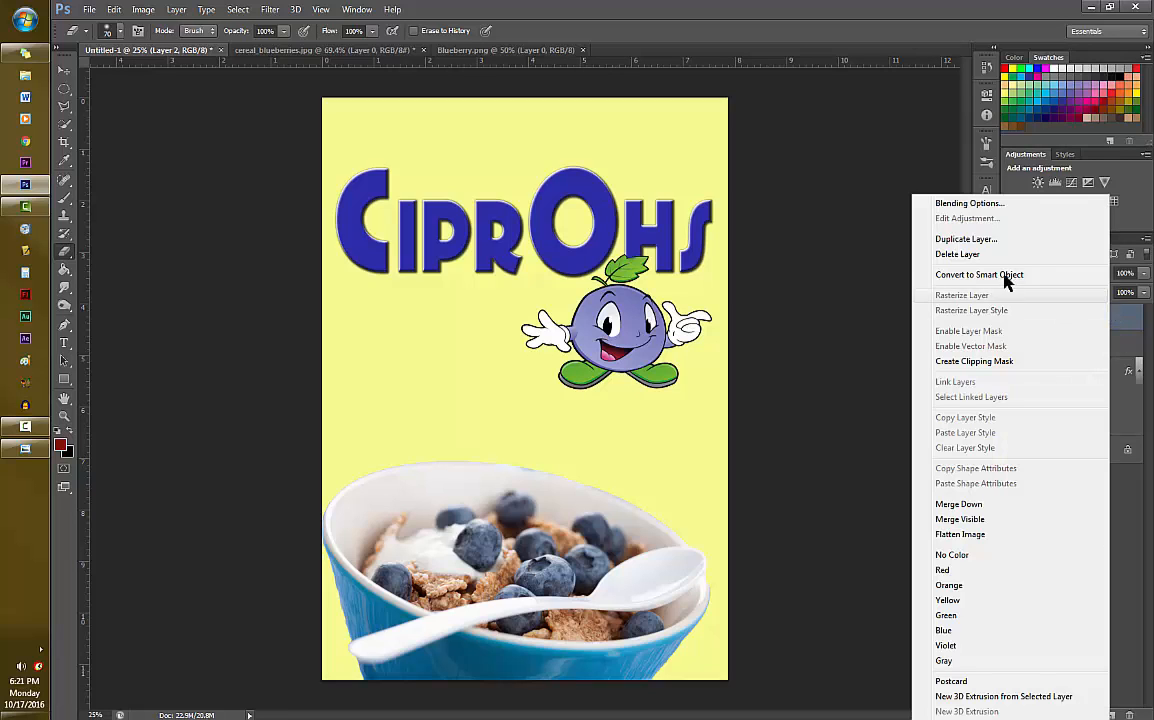
click(1025, 206)
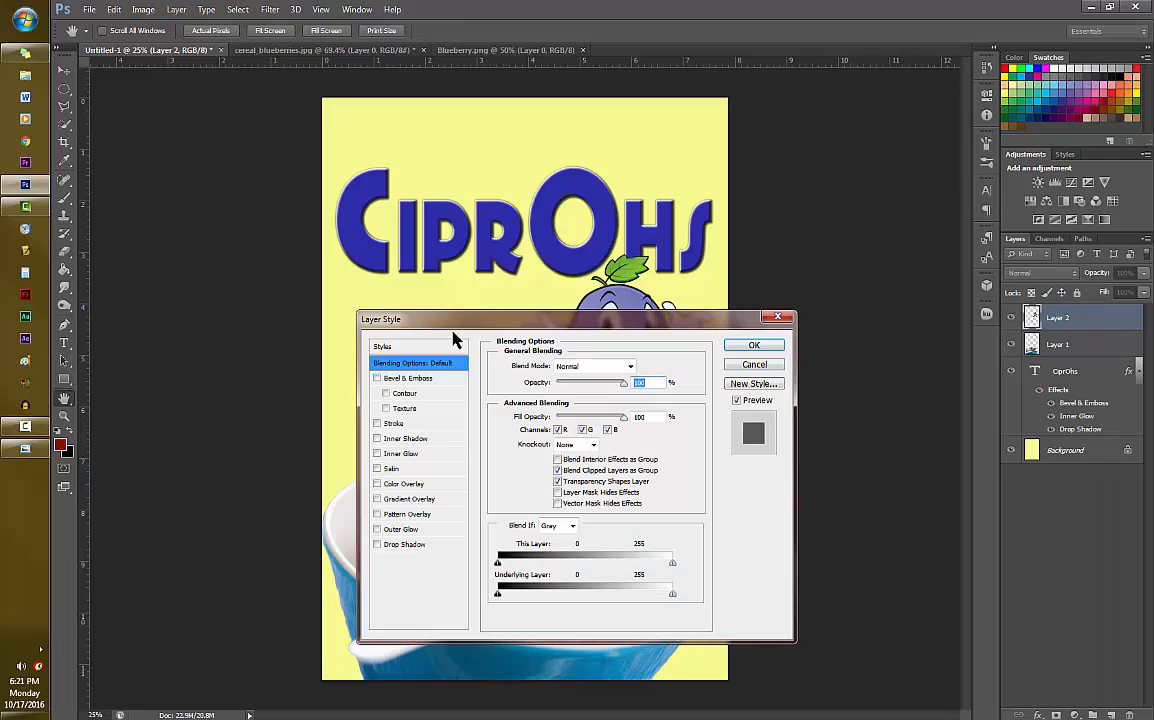
drag(455, 320, 215, 283)
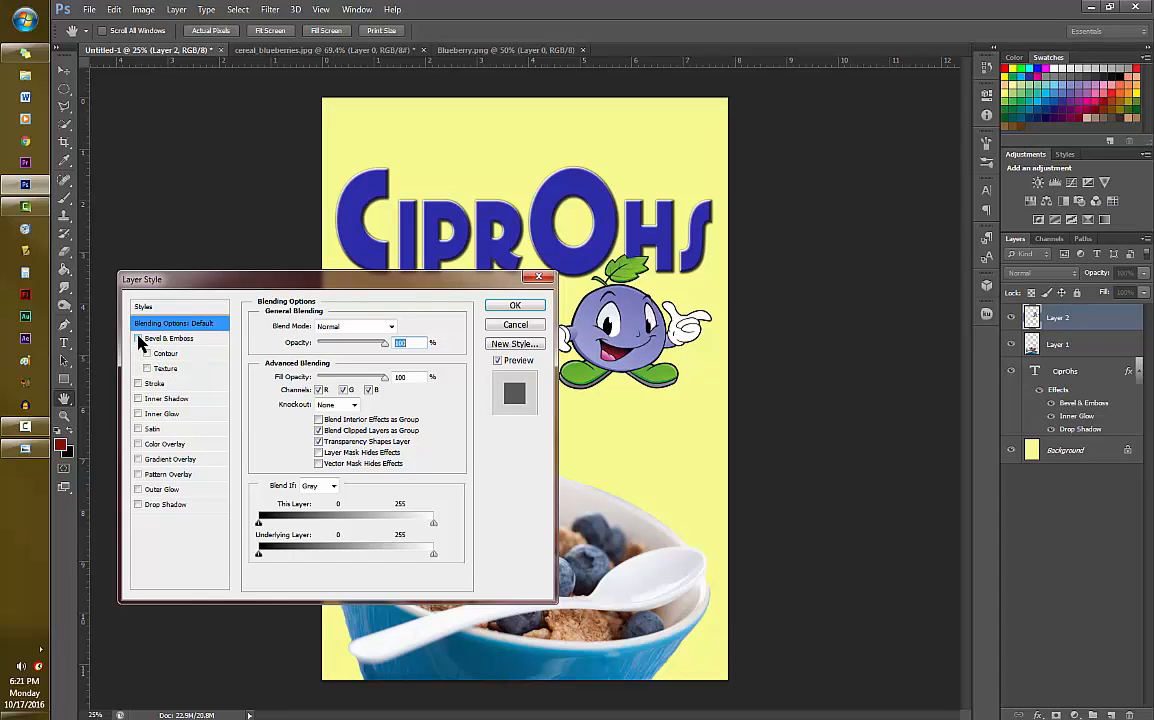
click(190, 338)
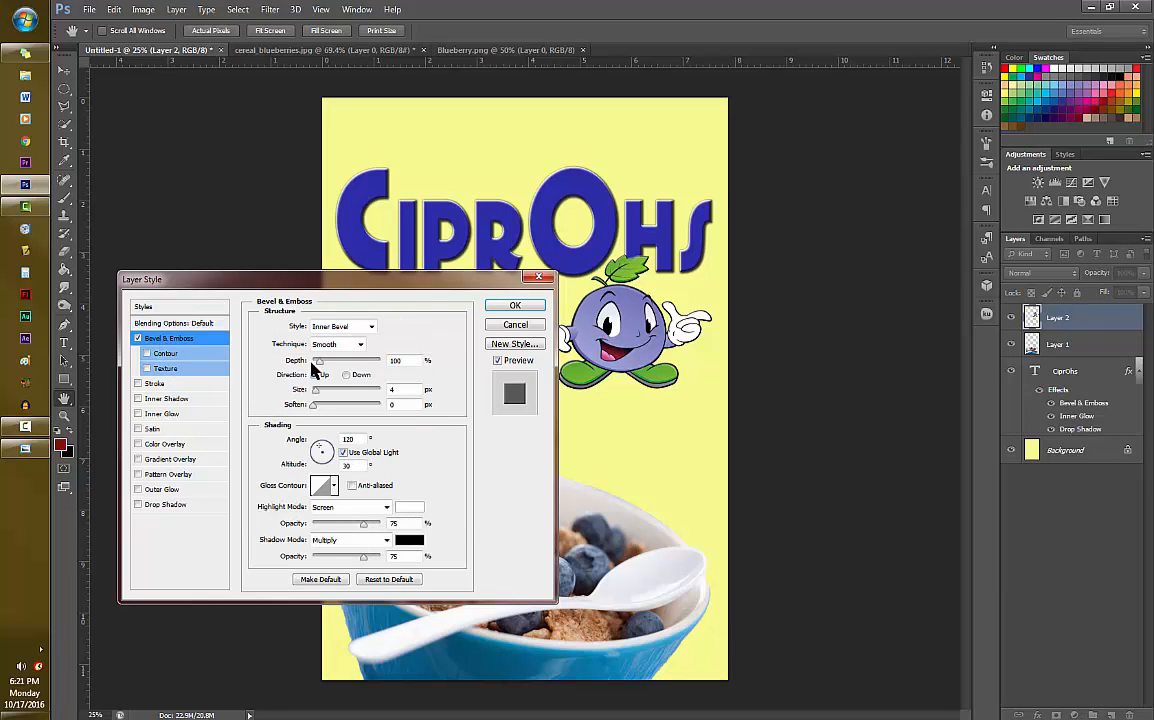
drag(317, 393, 325, 400)
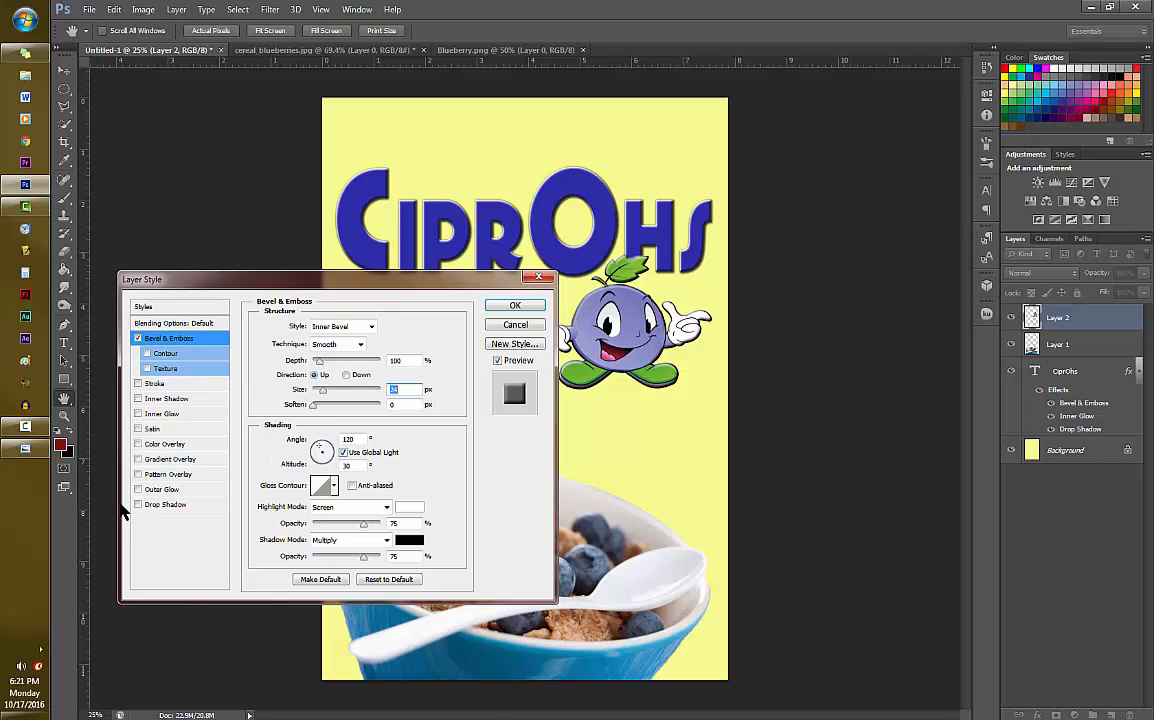
- Add a Drop Shadow with a distance of 0 px to the blueberry character's layer and apply the layer style
click(165, 505)
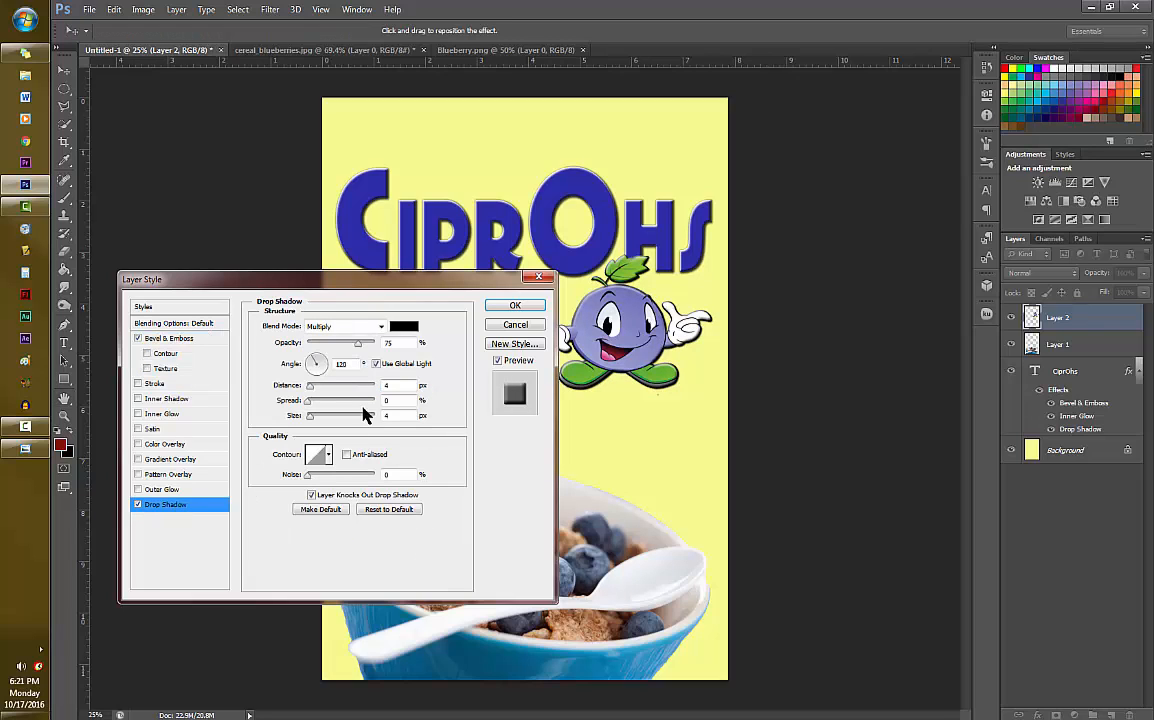
drag(310, 388, 308, 396)
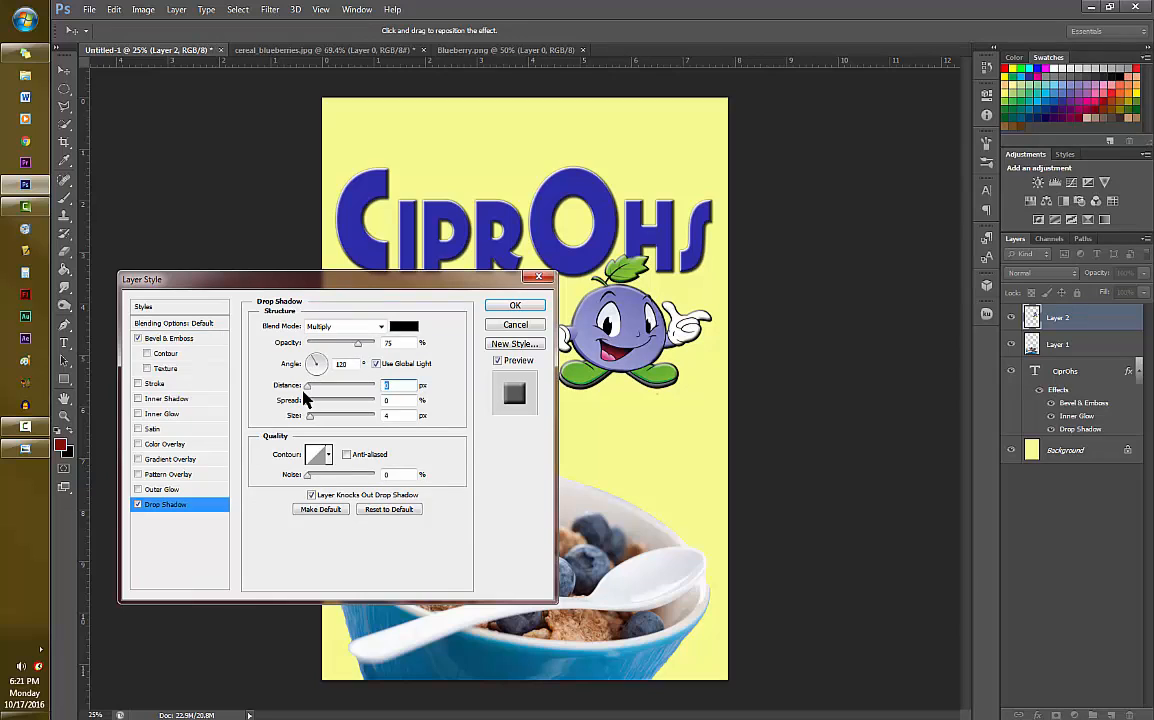
click(515, 306)
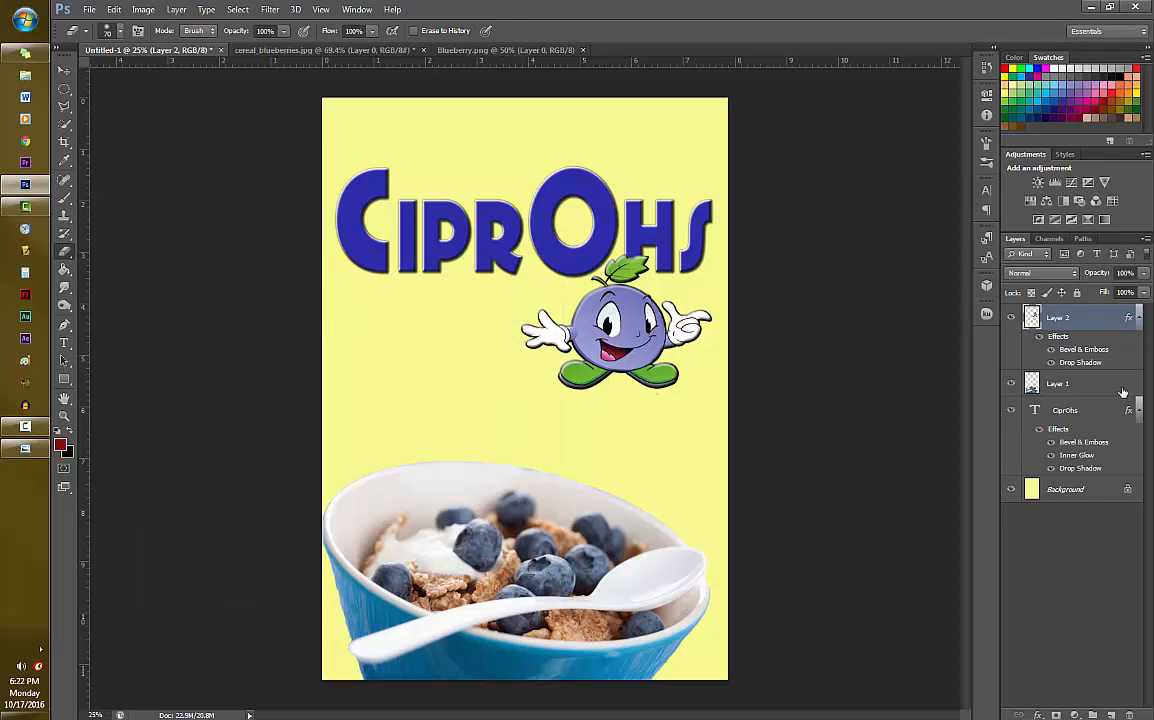
- Apply a Bevel & Emboss effect to the cereal bowl layer with depth 42%, size 13 px and soften 3 px
click(1056, 392)
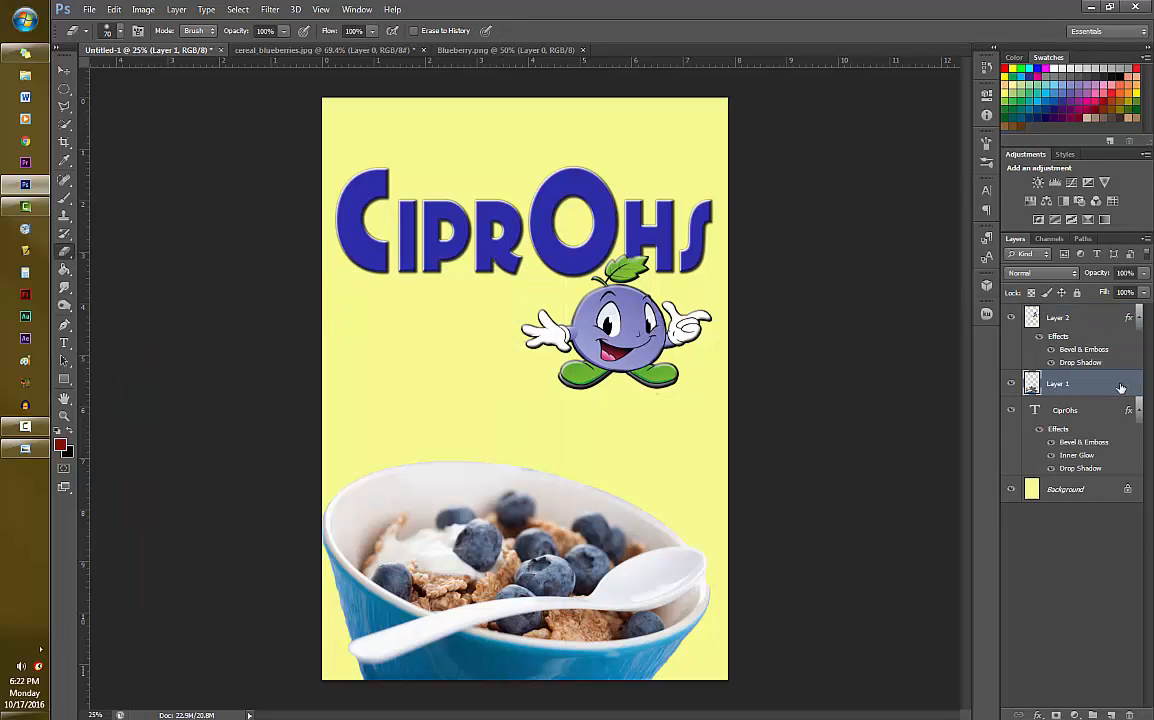
right_click(1120, 387)
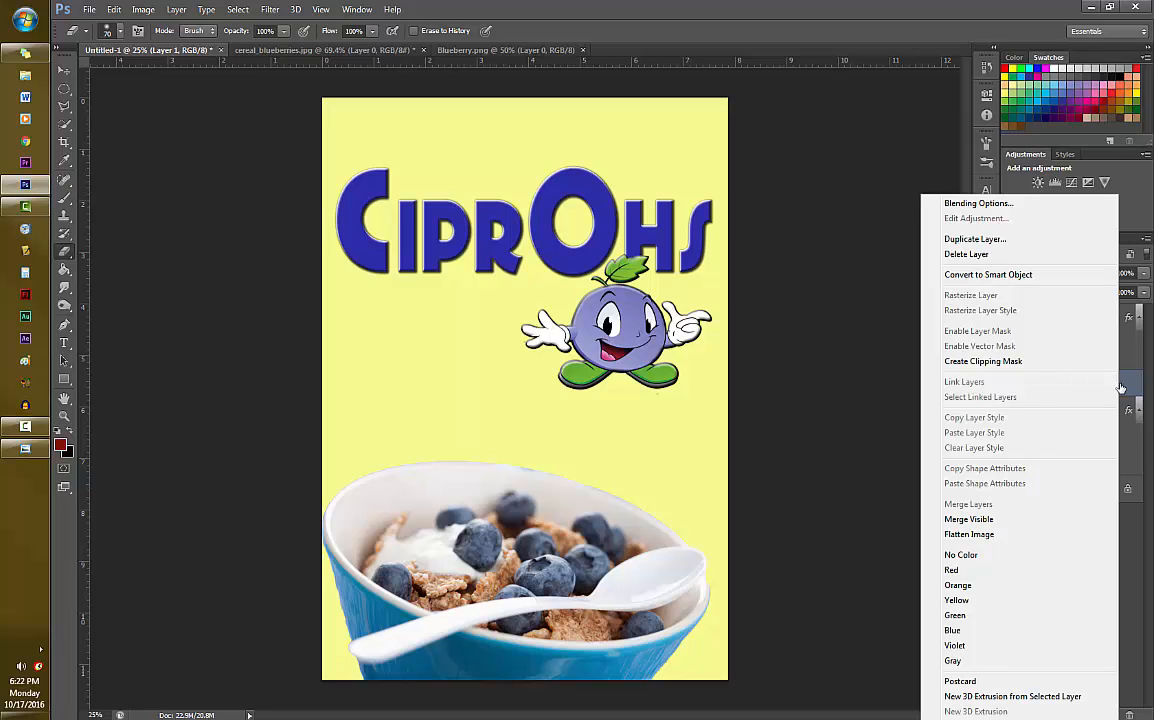
click(975, 204)
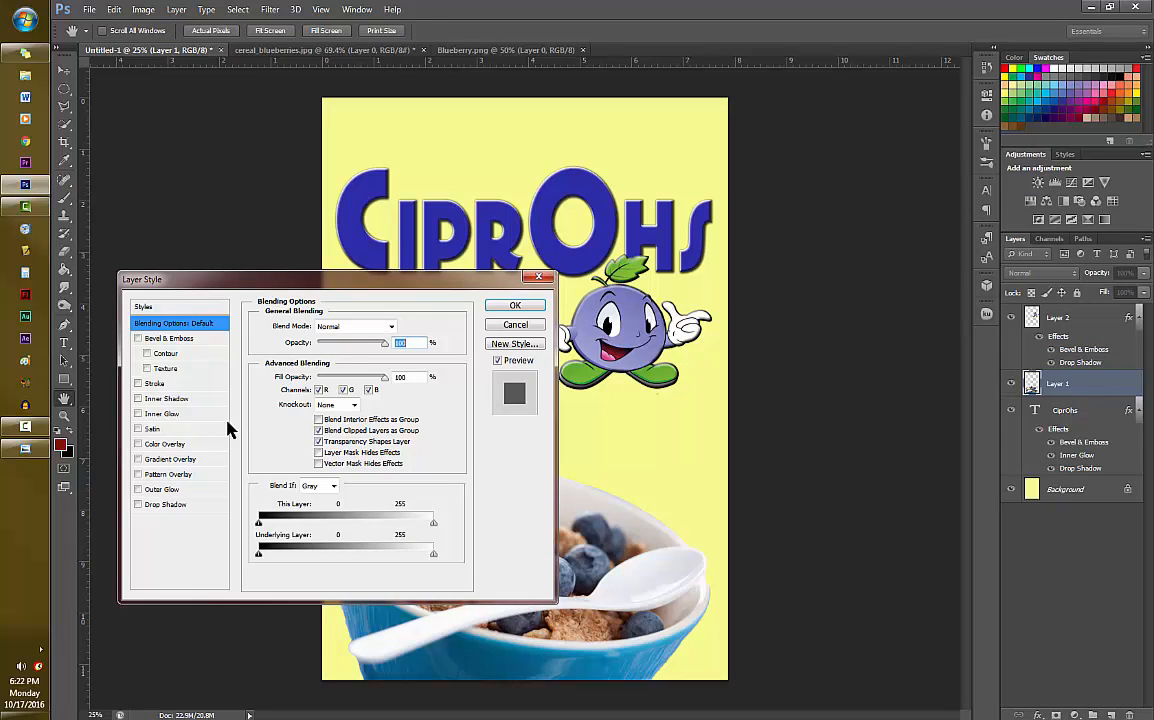
click(139, 339)
click(166, 340)
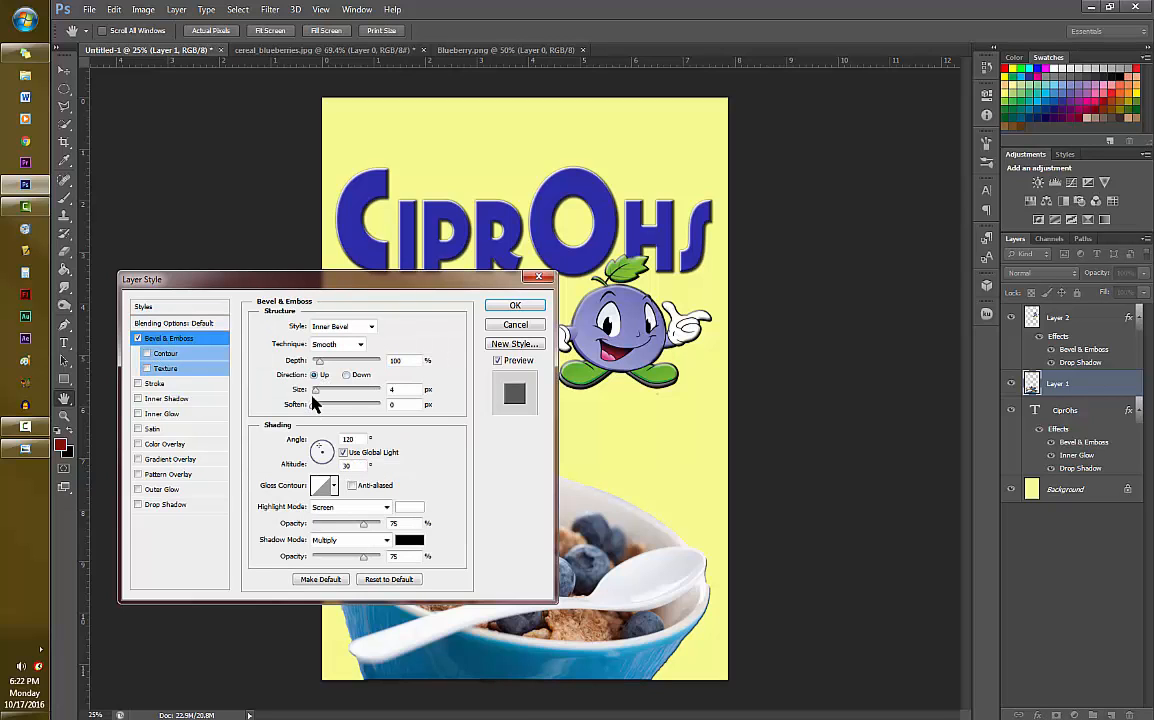
drag(315, 390, 320, 389)
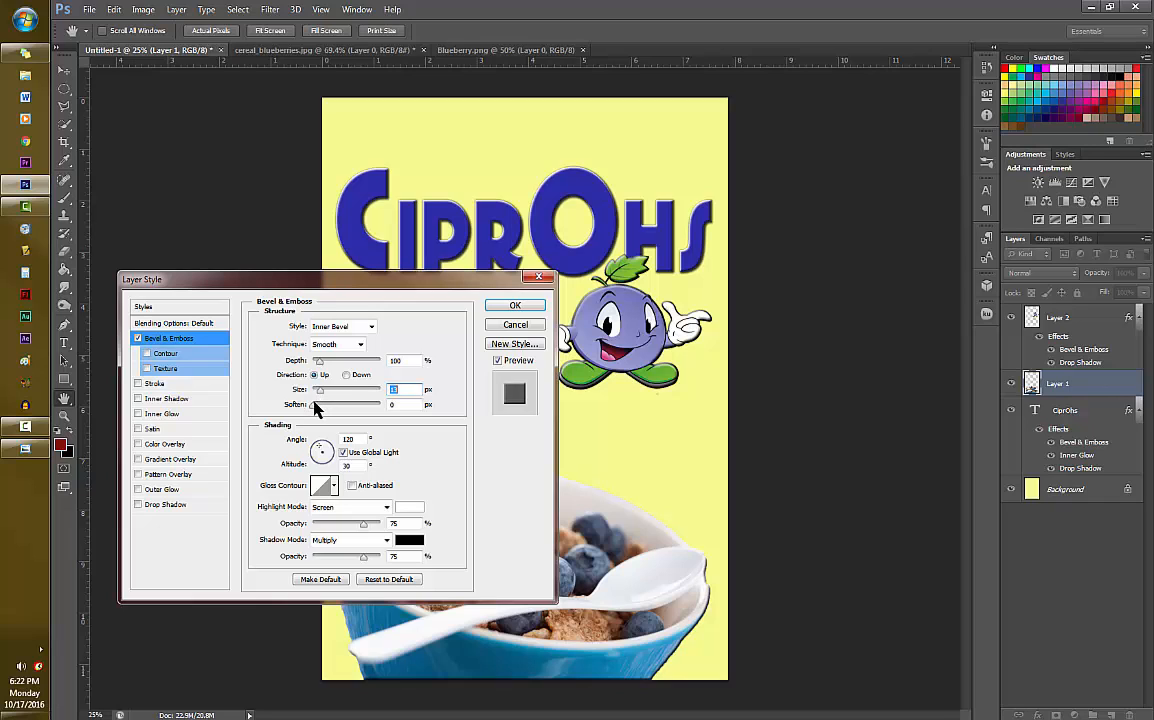
click(321, 405)
drag(320, 362, 314, 364)
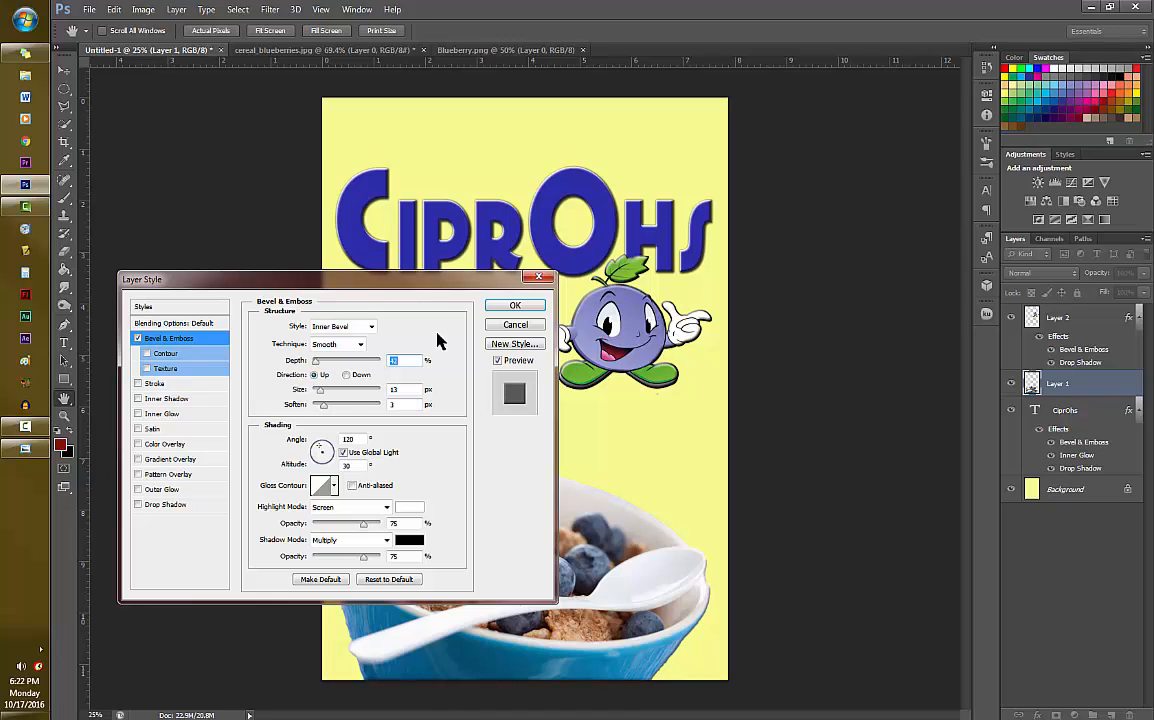
click(509, 309)
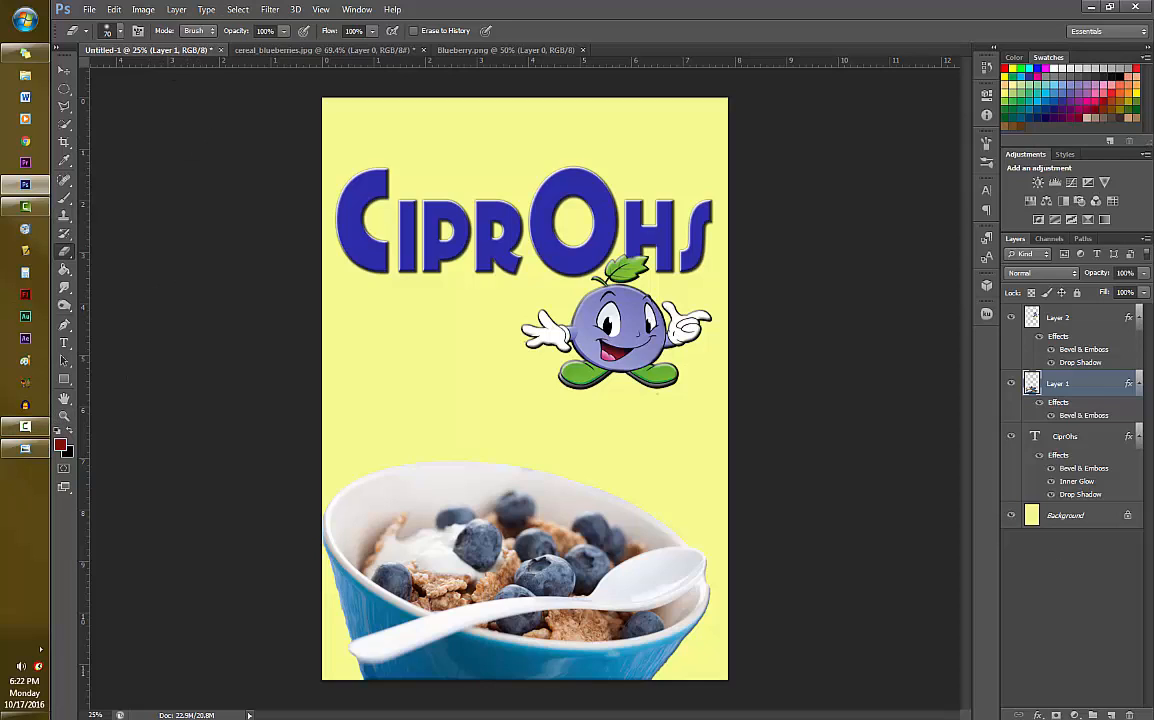
- Add a new layer and enter the two-line slogan HAPPINESS / IN A BOWL below the title, beside the blueberry character
click(1110, 715)
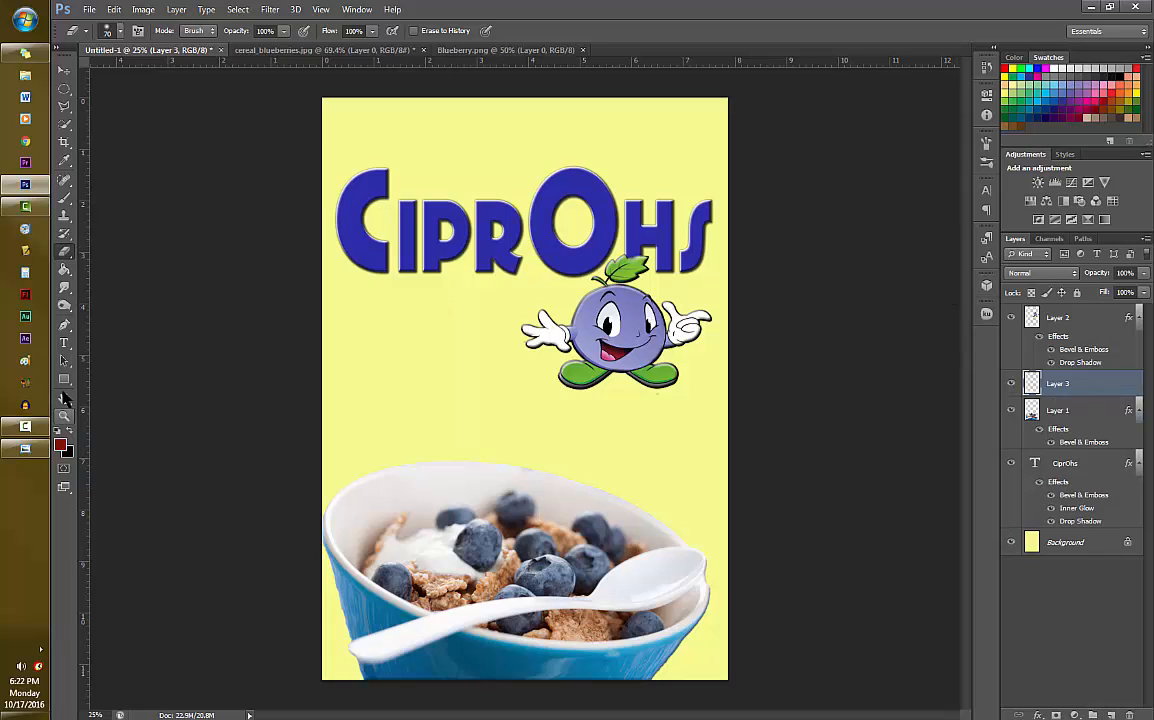
click(64, 342)
click(386, 336)
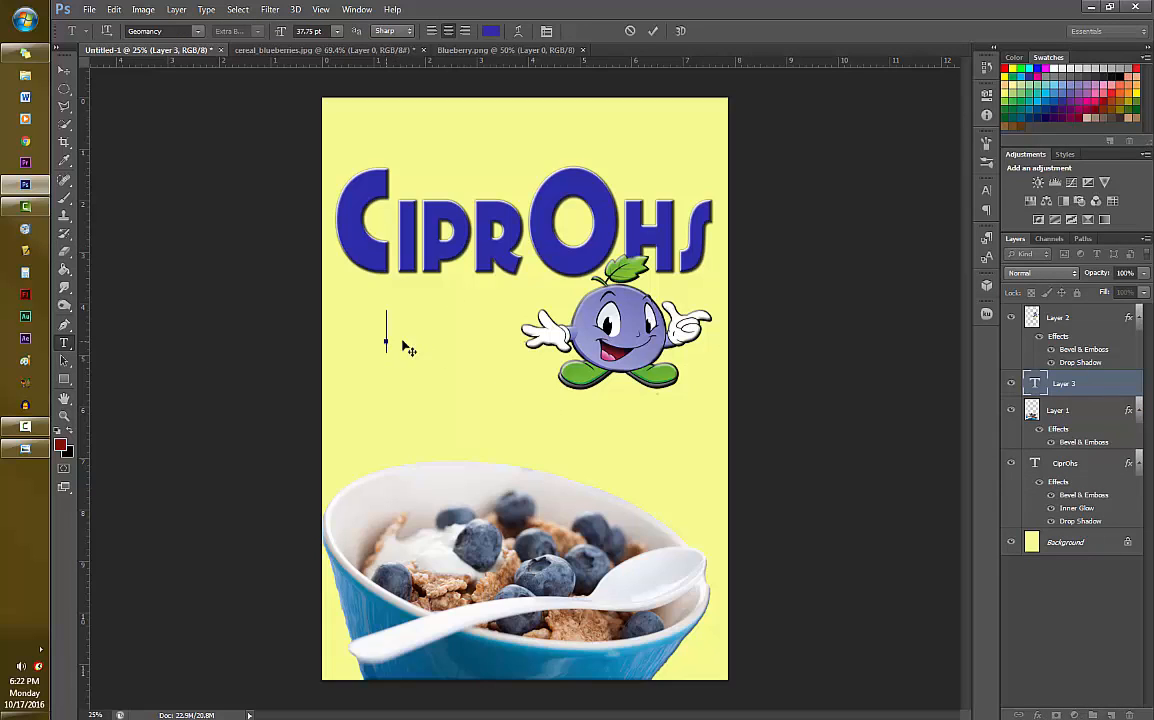
text(HAPPINESS)
key(Return)
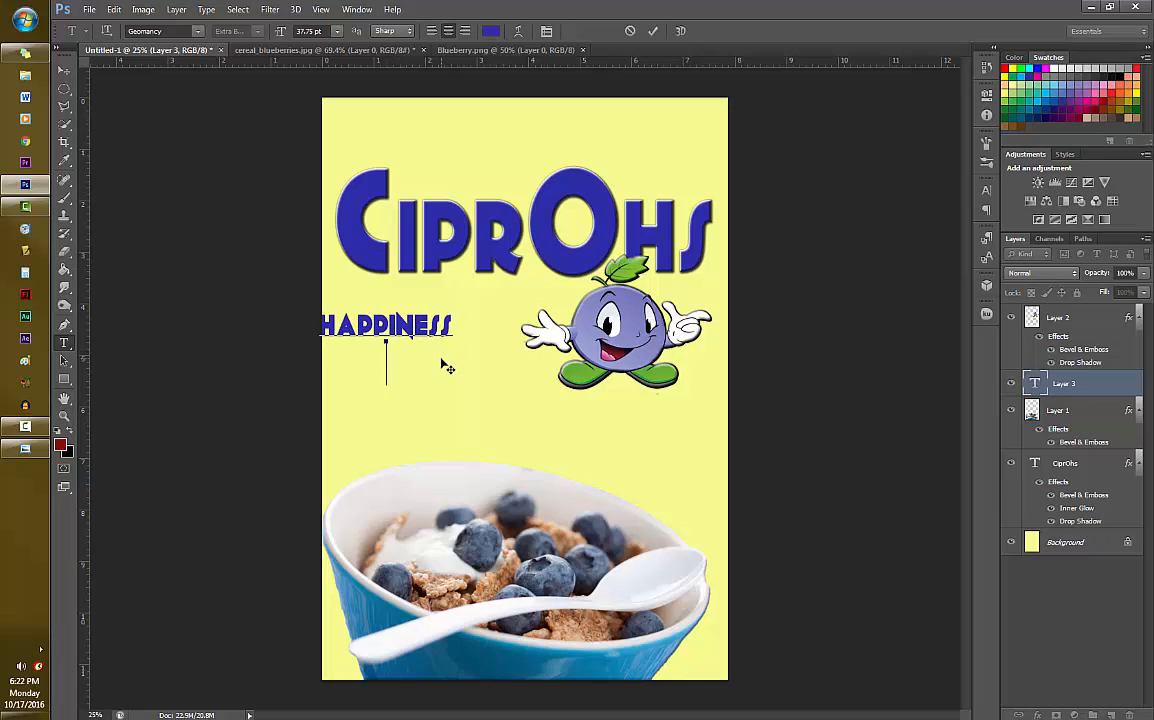
text(INA)
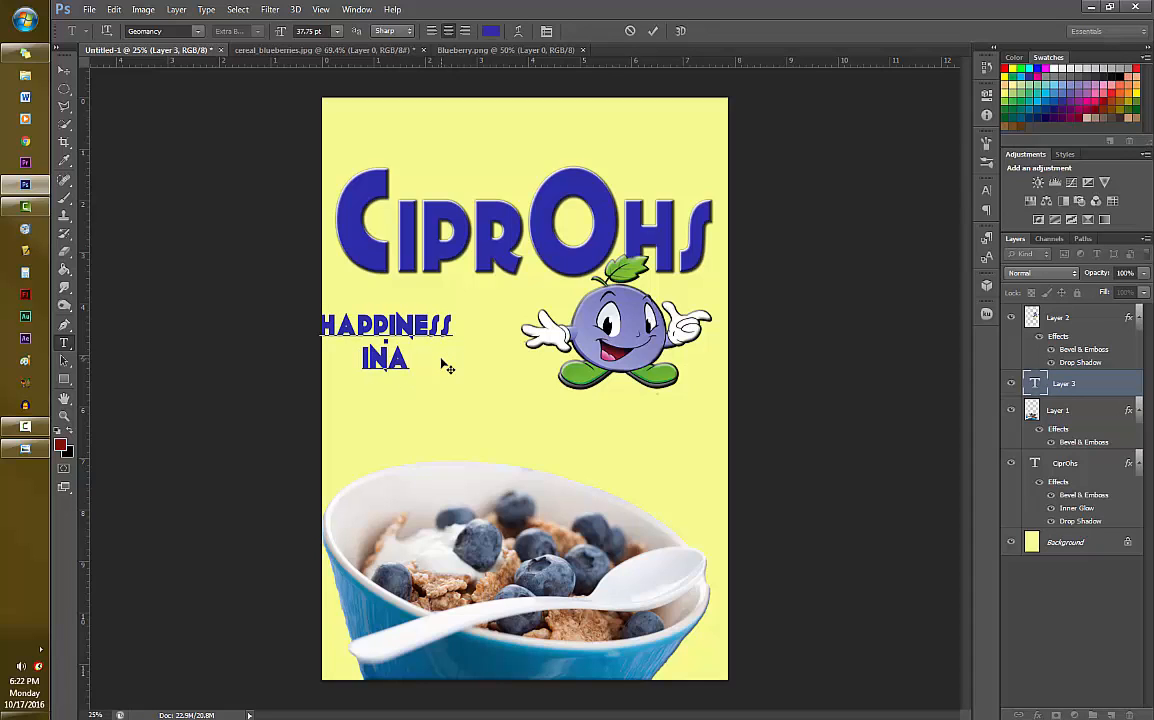
key(BackSpace)
text(A BOWL)
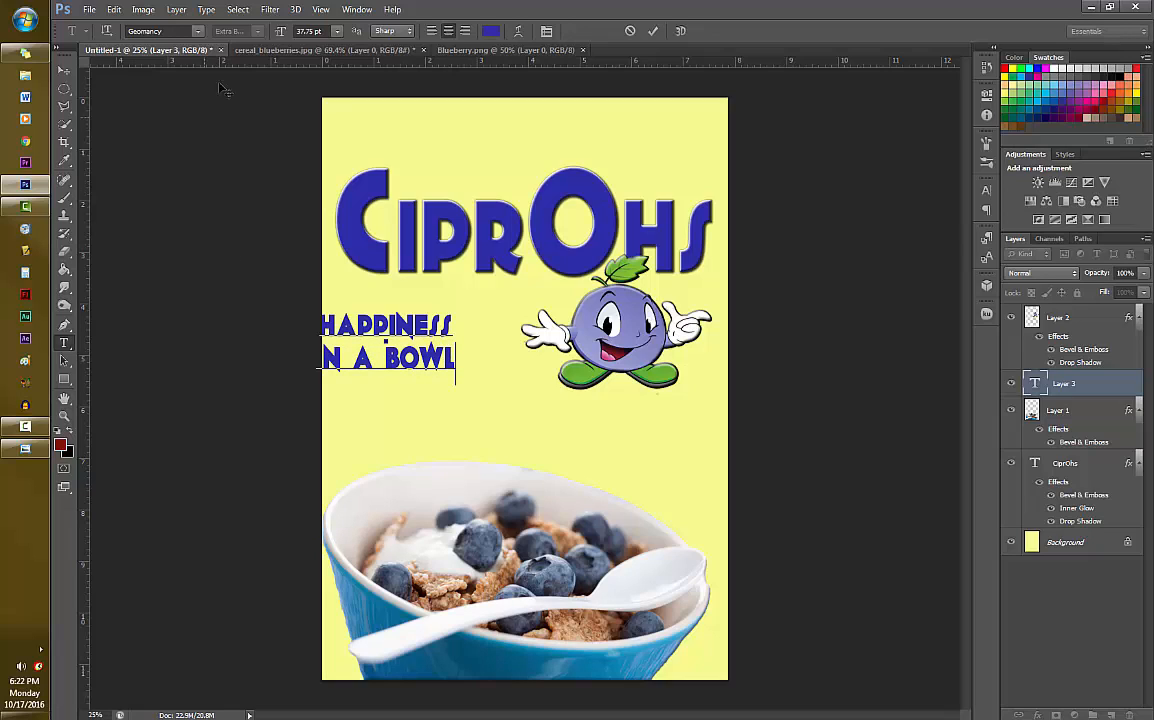
click(653, 31)
- Try the fonts Microsoft PhagsPa, Papyrus, Viner Hand ITC and MV Boli on the slogan
click(198, 31)
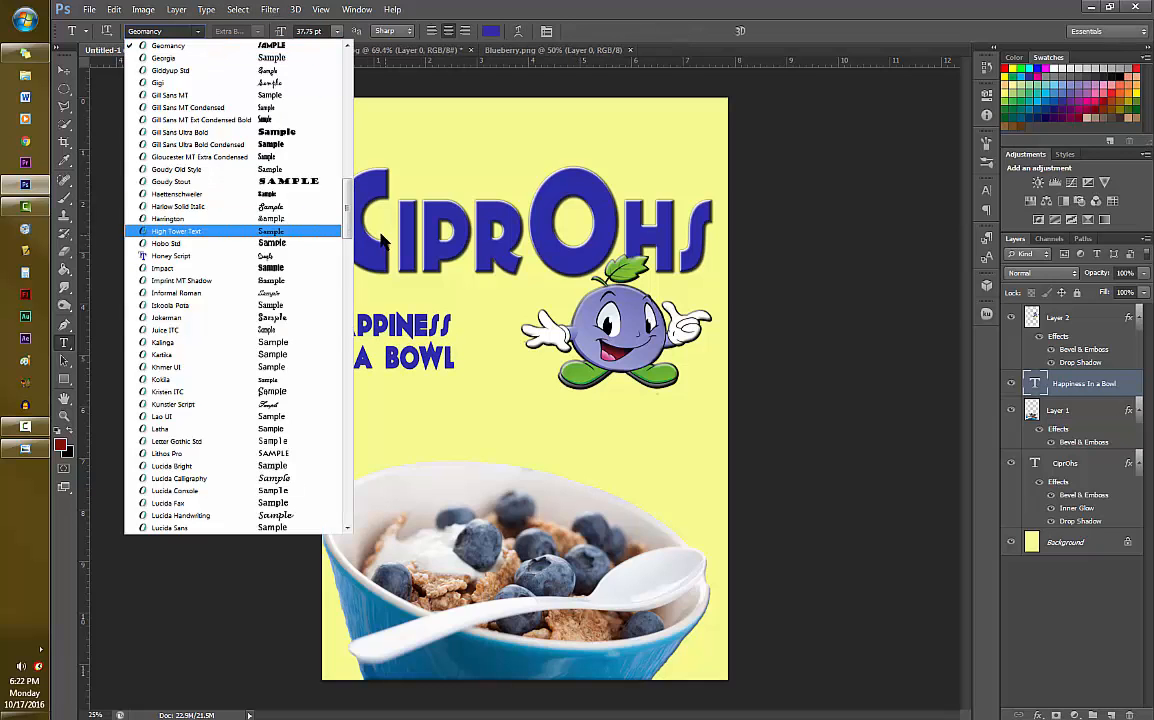
scroll(282, 447, down, 5)
scroll(286, 447, down, 10)
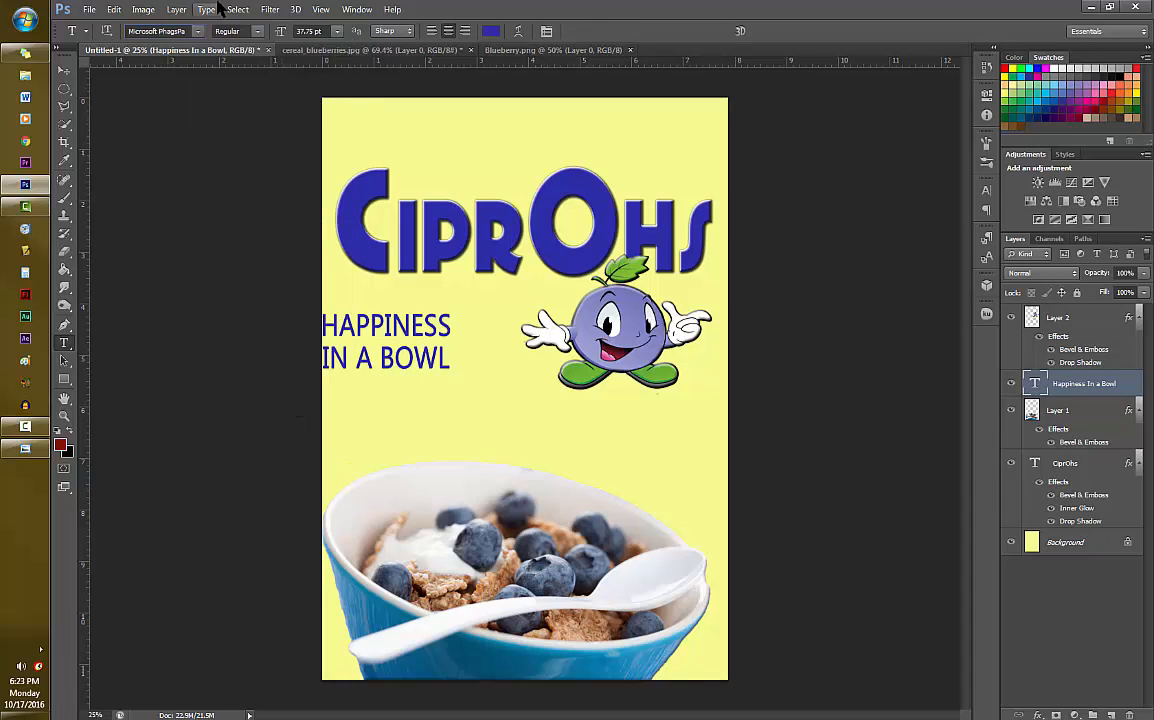
scroll(302, 442, down, 7)
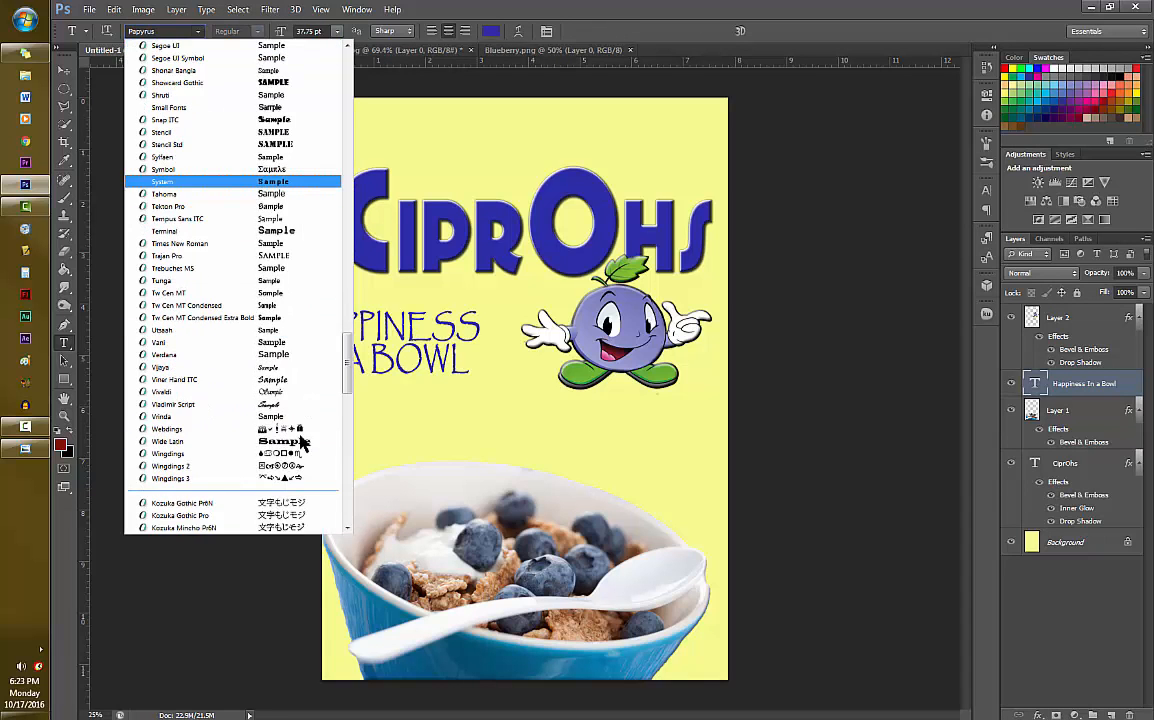
click(254, 382)
click(198, 31)
scroll(285, 307, up, 18)
scroll(280, 240, up, 8)
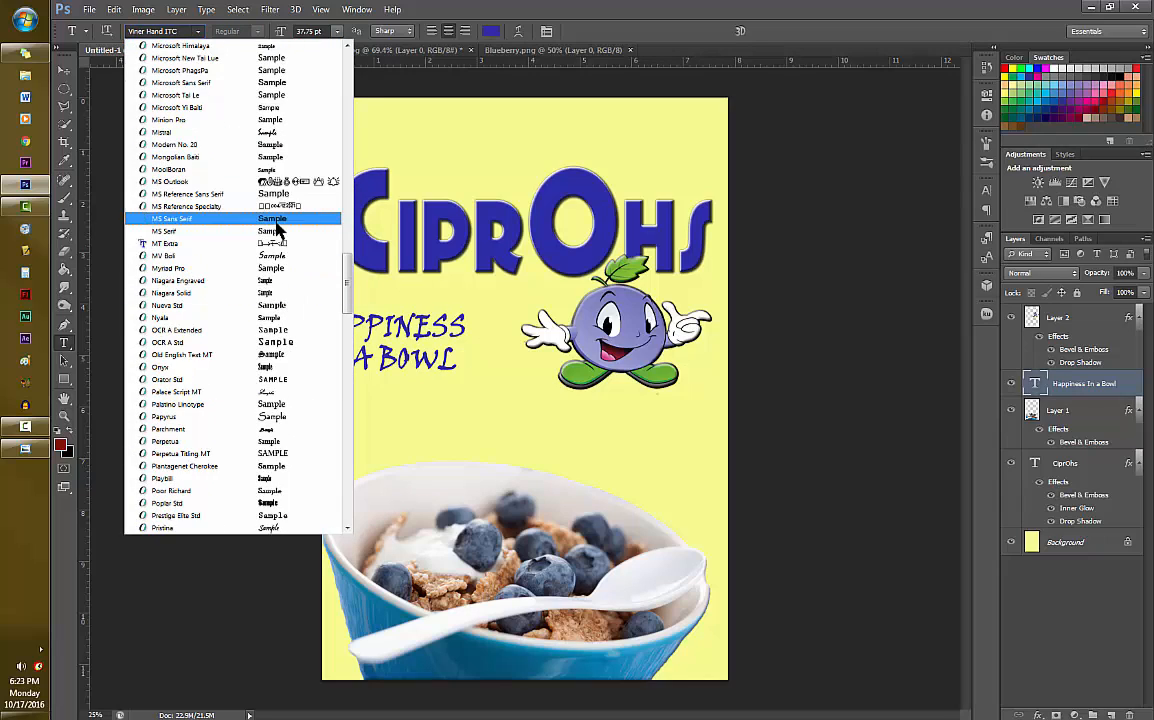
click(252, 360)
- Try Gill Sans MT Ext Condensed Bold and Bradley Hand ITC as the slogan's font
click(198, 31)
scroll(270, 240, up, 15)
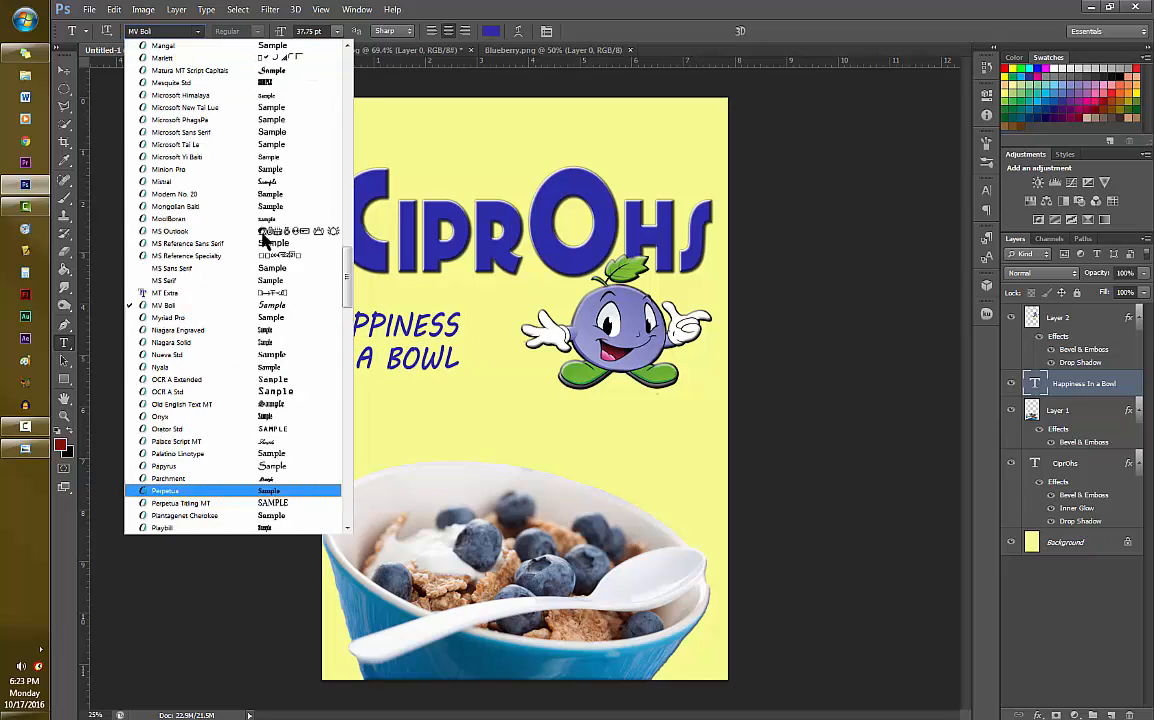
click(230, 173)
click(198, 31)
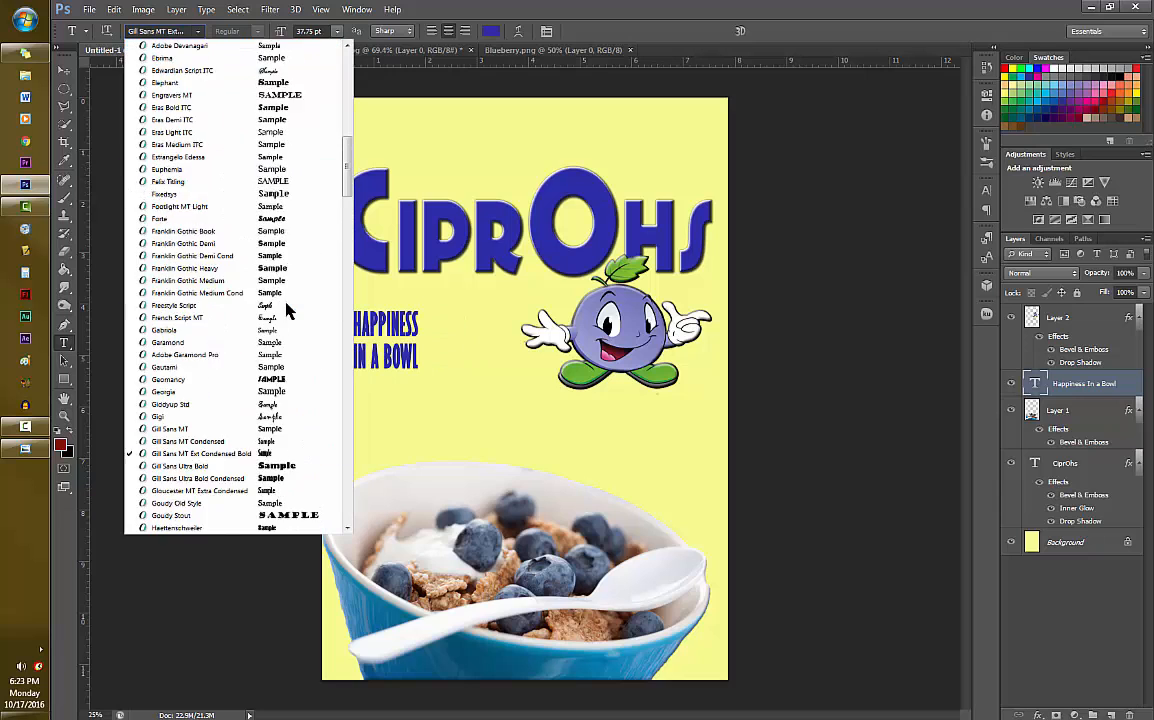
scroll(286, 309, up, 10)
click(307, 196)
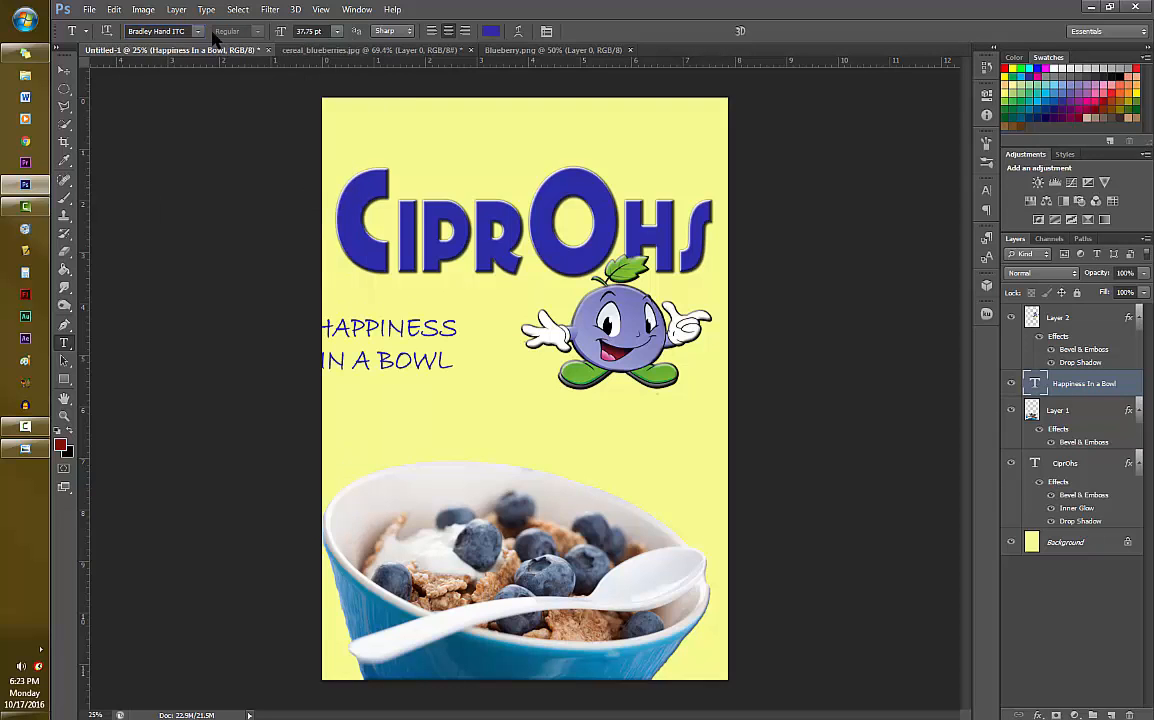
- Try Brush Script MT and Monotype Corsiva as the slogan's font
click(198, 31)
click(260, 279)
click(198, 31)
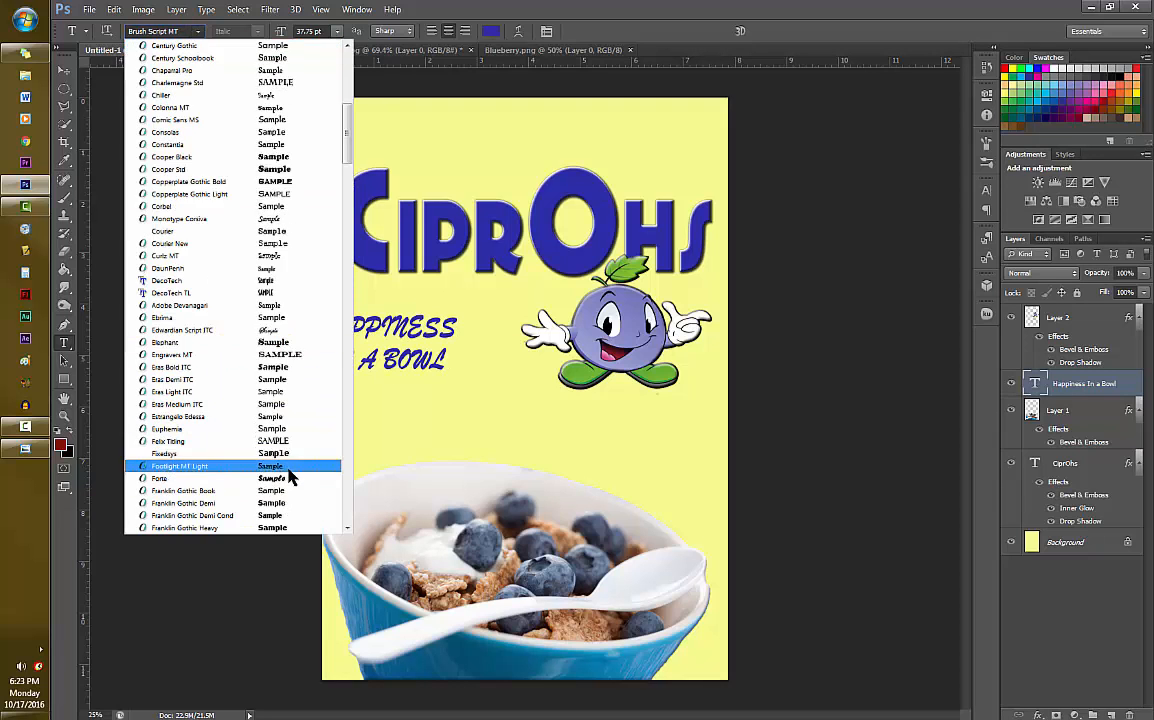
click(290, 470)
click(198, 31)
click(316, 481)
- Set the slogan's font to MV Boli
click(198, 31)
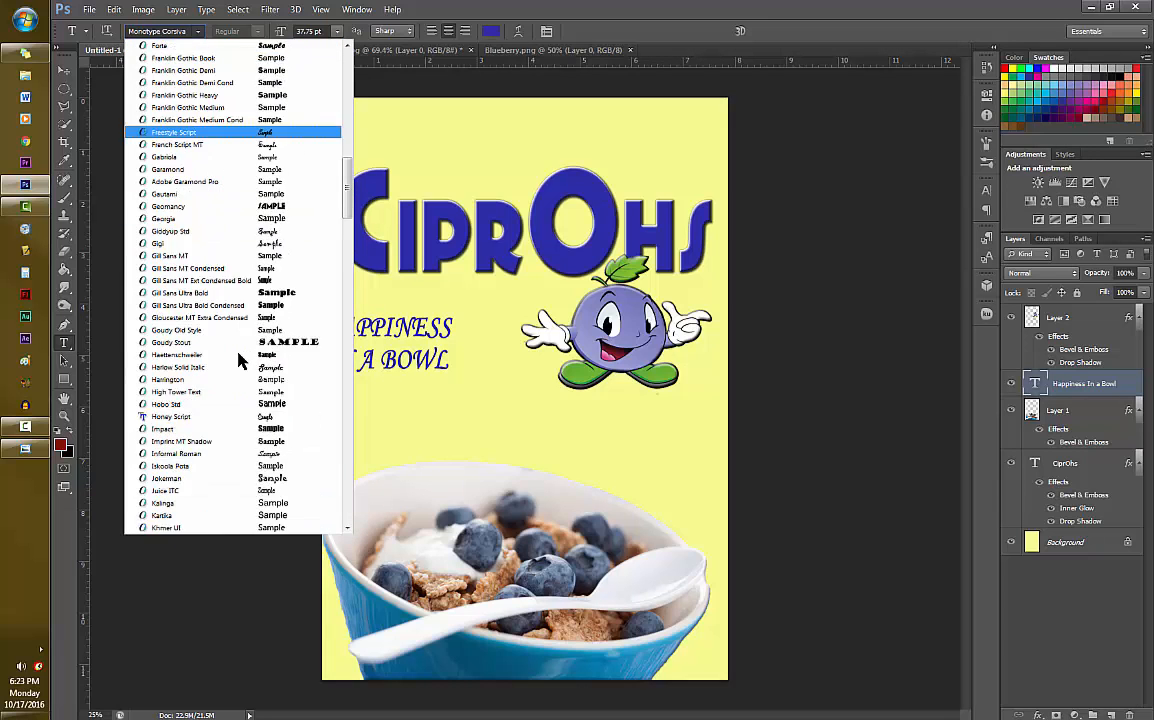
scroll(225, 340, down, 10)
click(212, 408)
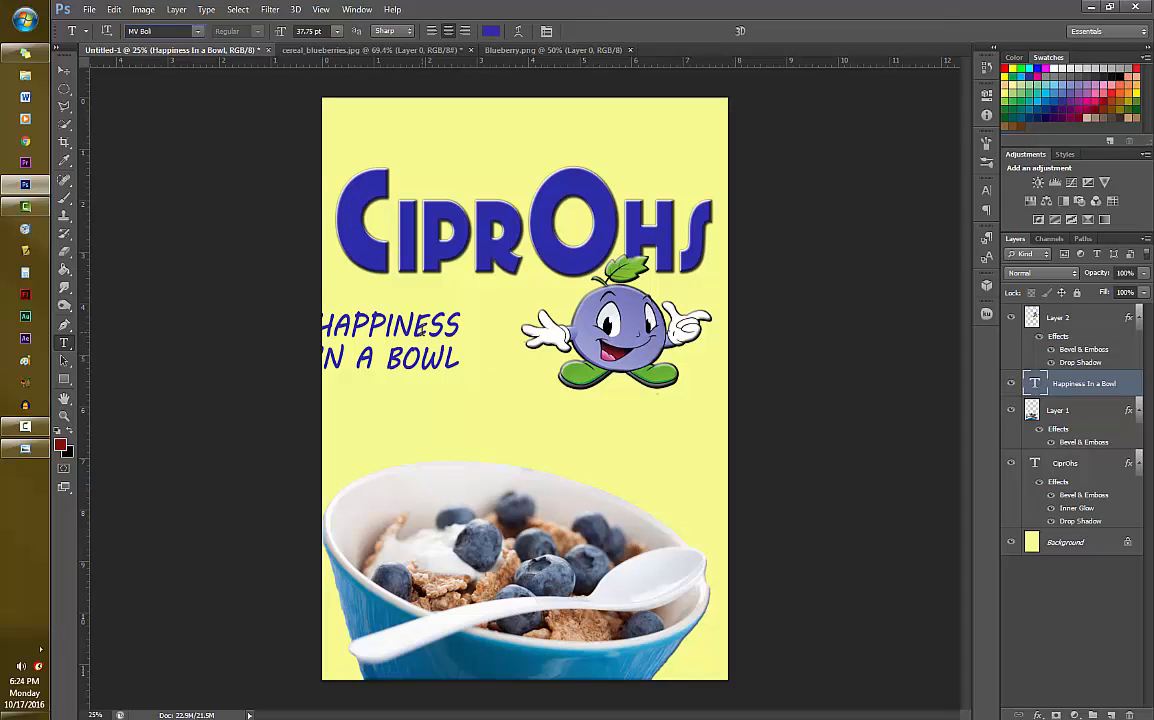
- Scale the slogan to about 61.5%, rotate it about 22° counterclockwise beneath the Cip part of the title, and show the character settings
key(ctrl+t)
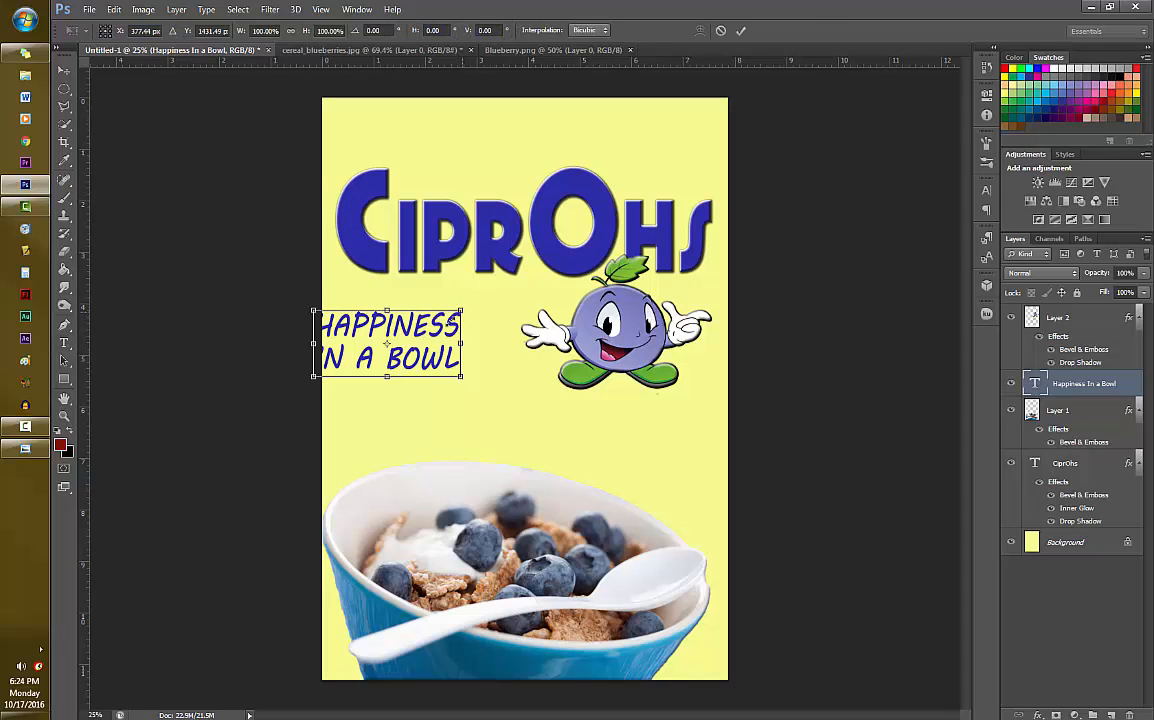
mouse_move(461, 311)
mouse_down()
mouse_move(404, 343)
mouse_move(440, 295)
mouse_move(440, 308)
mouse_up()
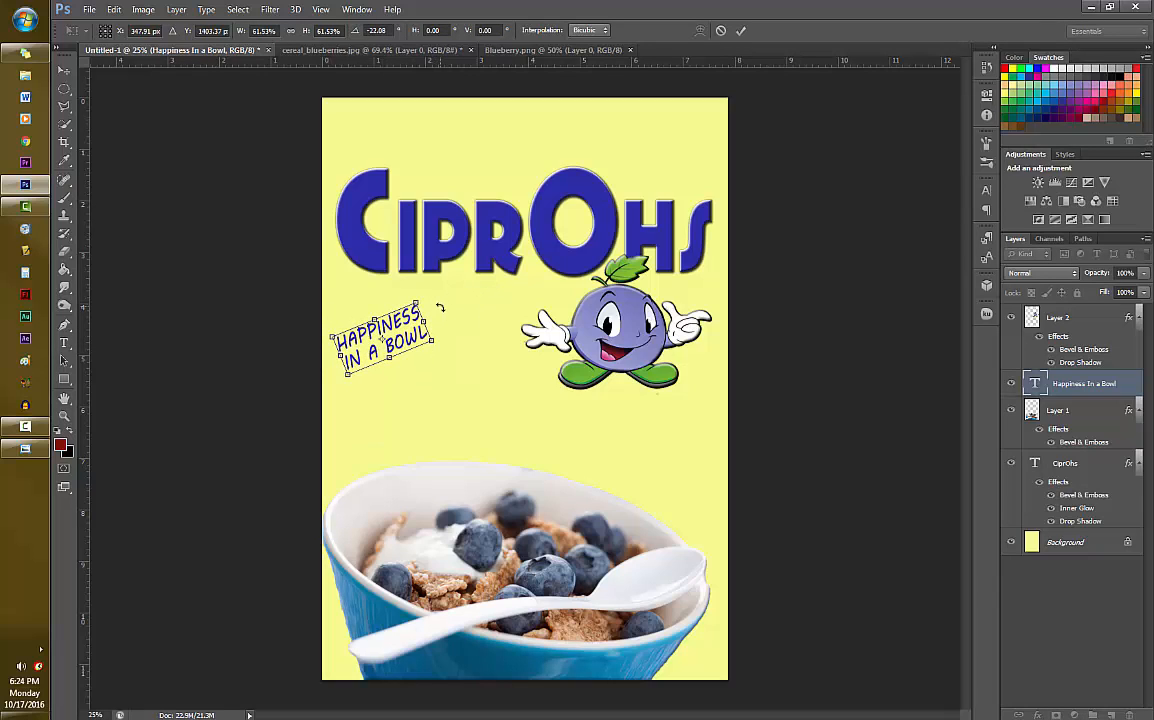
click(988, 191)
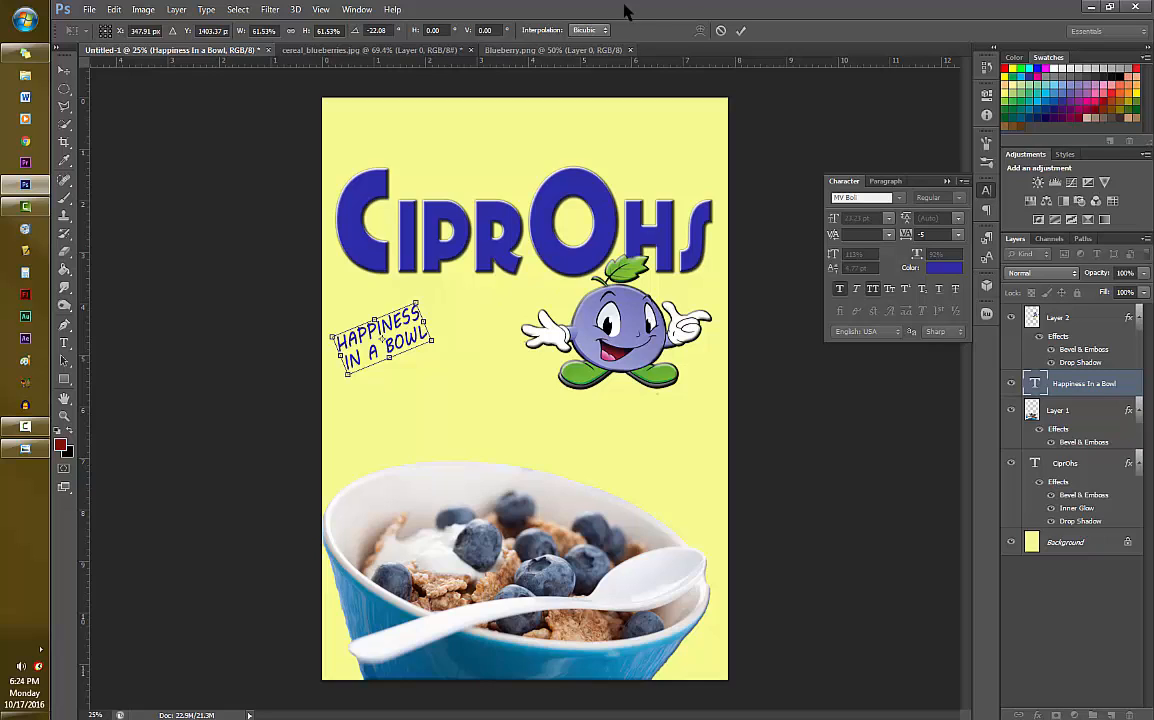
click(740, 30)
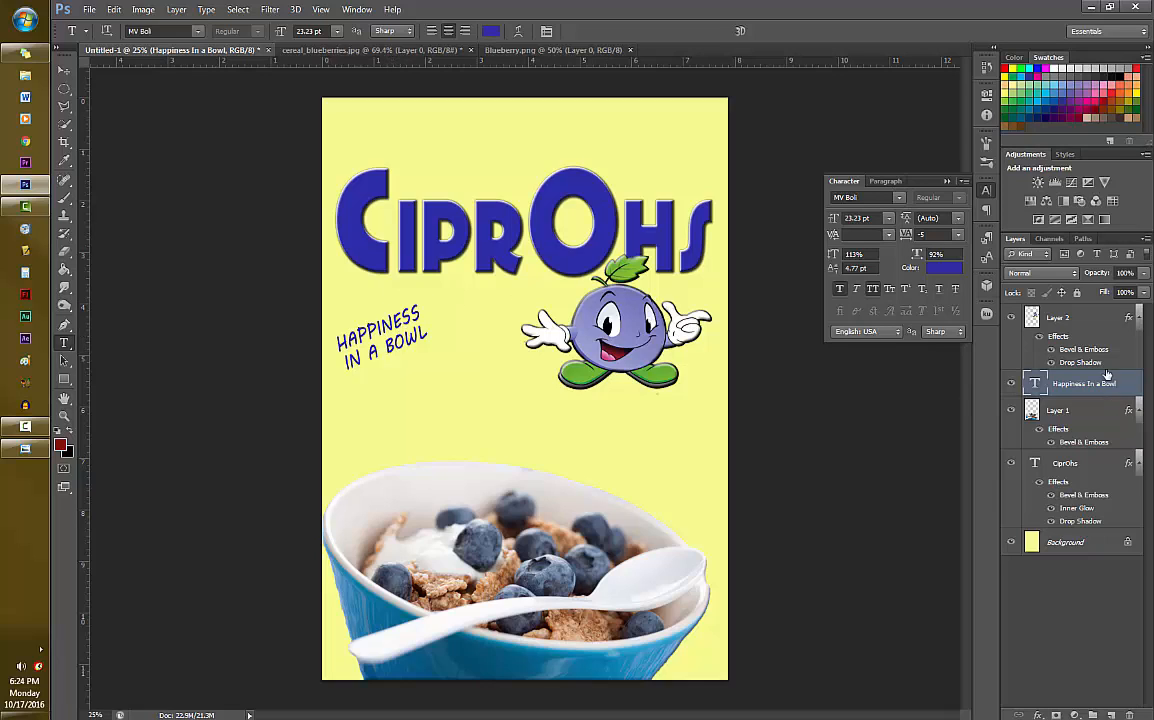
- Switch the slogan from all caps to small caps and set vertical scale 102%, horizontal scale 83% and baseline shift 20.77 pt
click(891, 289)
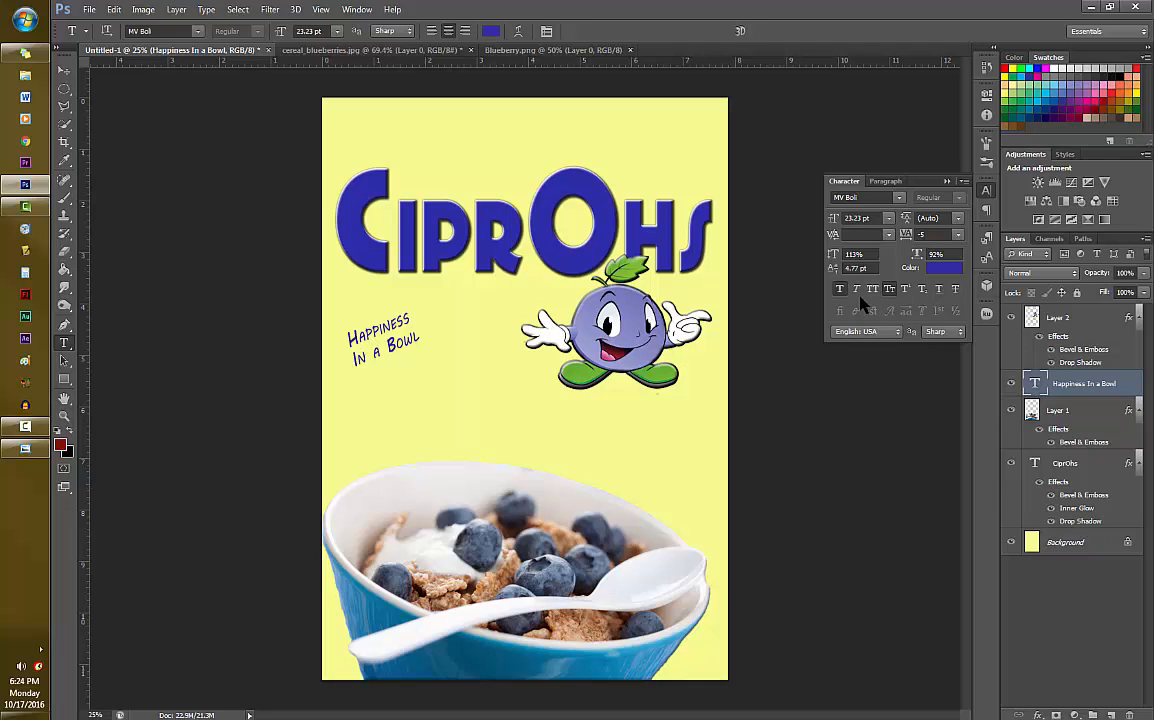
click(918, 255)
key(Return)
drag(920, 256, 845, 270)
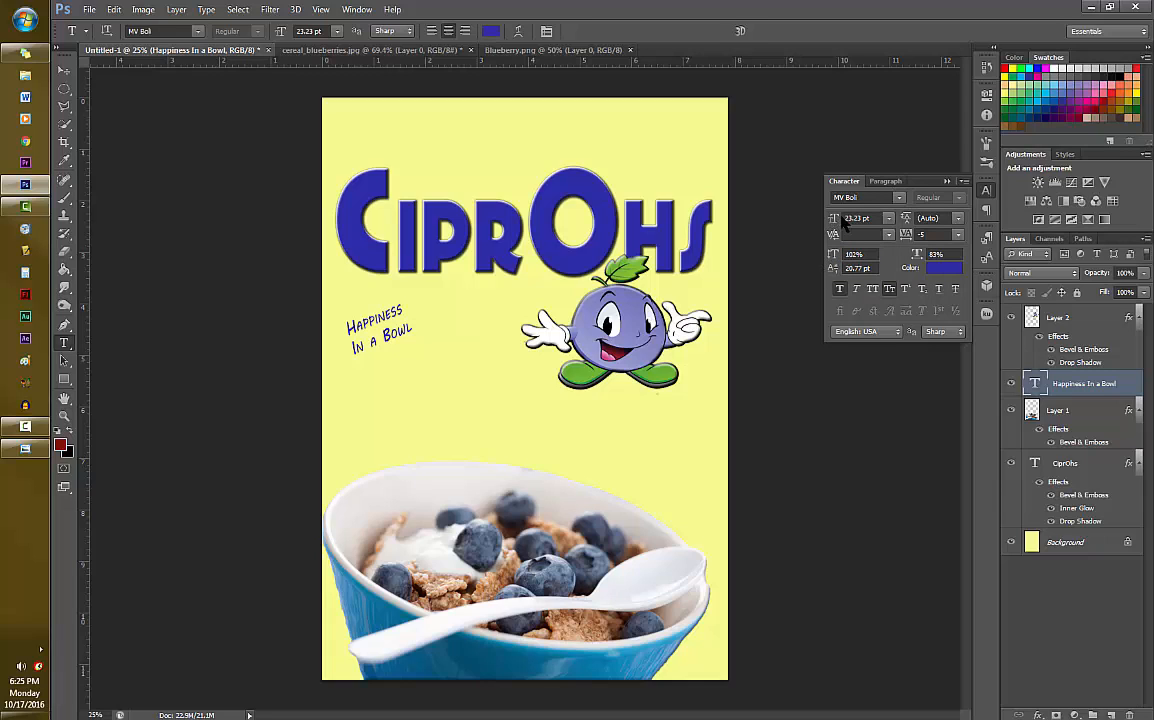
- Try 6 pt and 18 pt as the slogan's leading, and set it to 24 pt
click(957, 218)
click(945, 255)
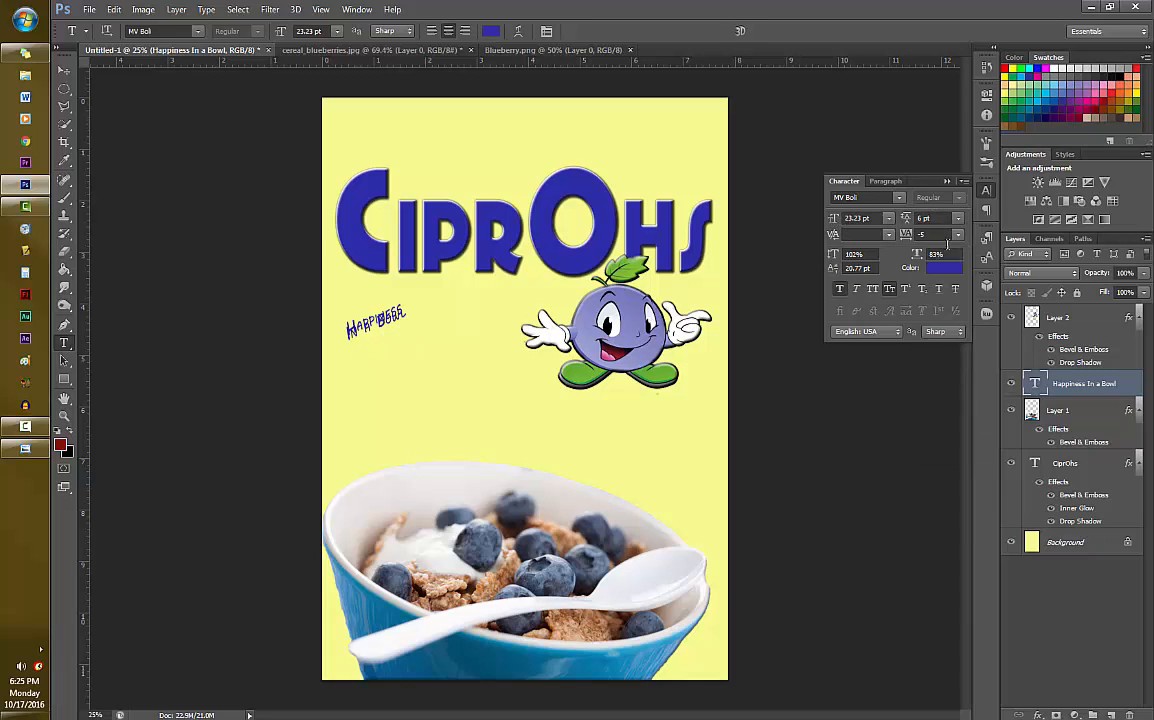
click(957, 218)
click(947, 345)
click(957, 220)
click(947, 362)
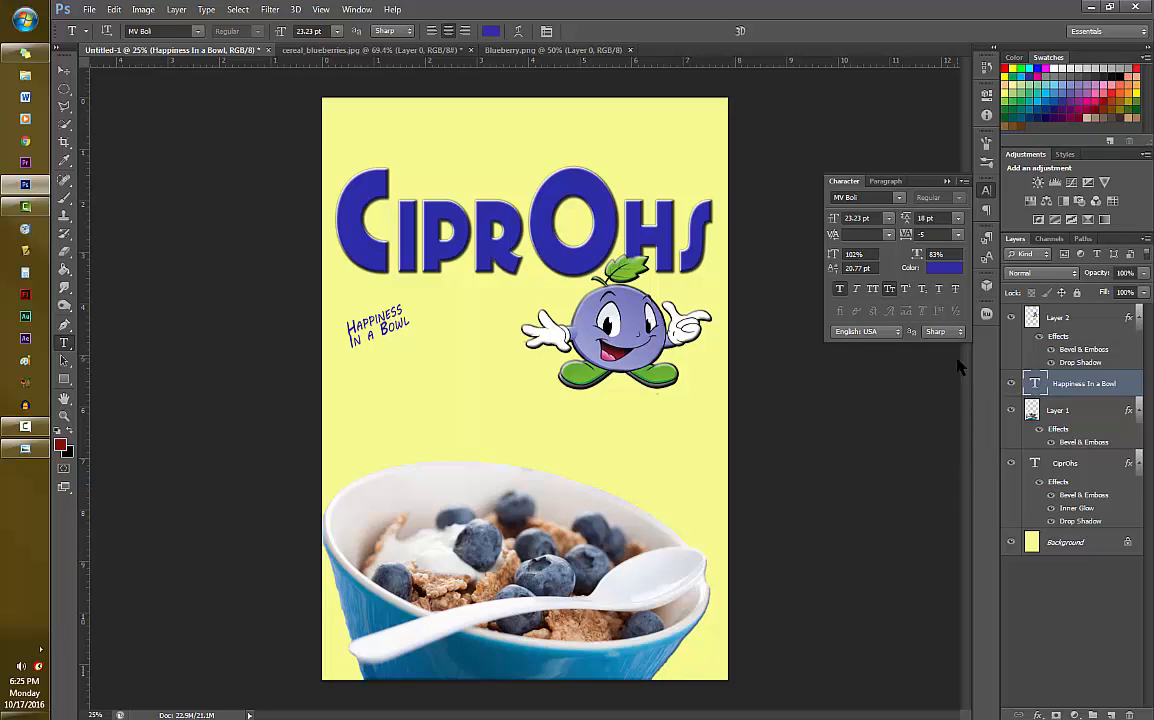
click(960, 220)
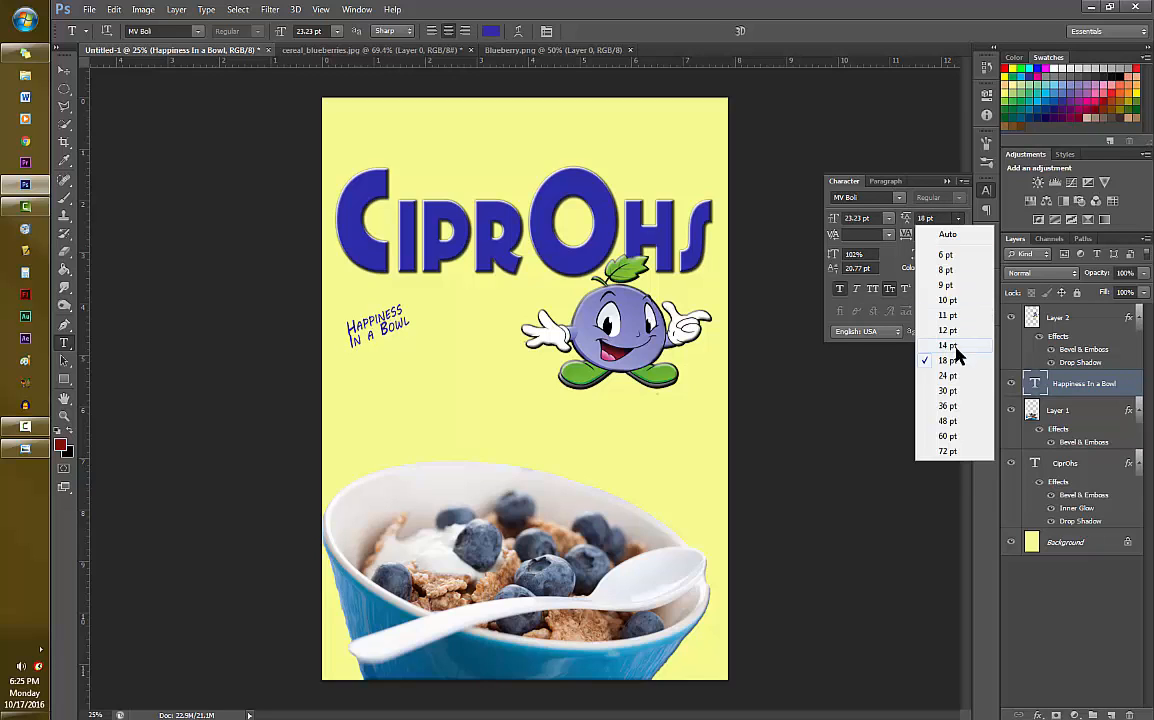
click(953, 380)
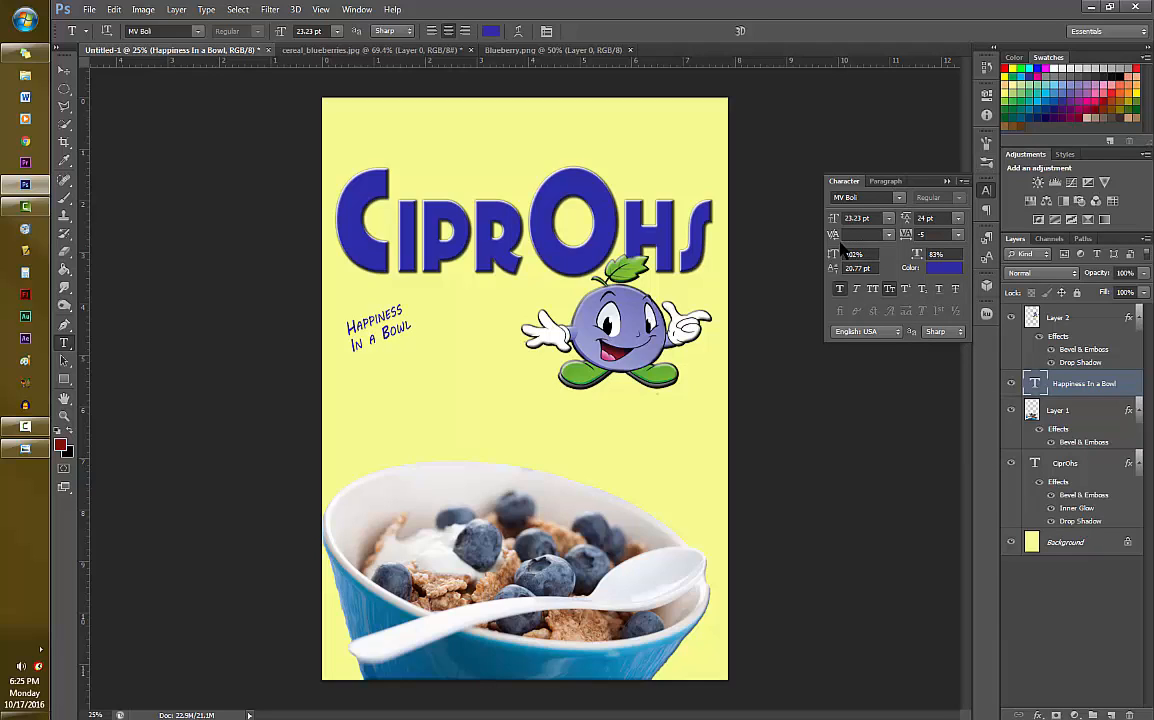
- Set the slogan's anti-aliasing to Strong and enlarge and widen the text to about 33.31 pt beneath the title's Cip part
click(388, 31)
click(382, 78)
key(ctrl+t)
drag(414, 298, 458, 266)
drag(432, 297, 449, 325)
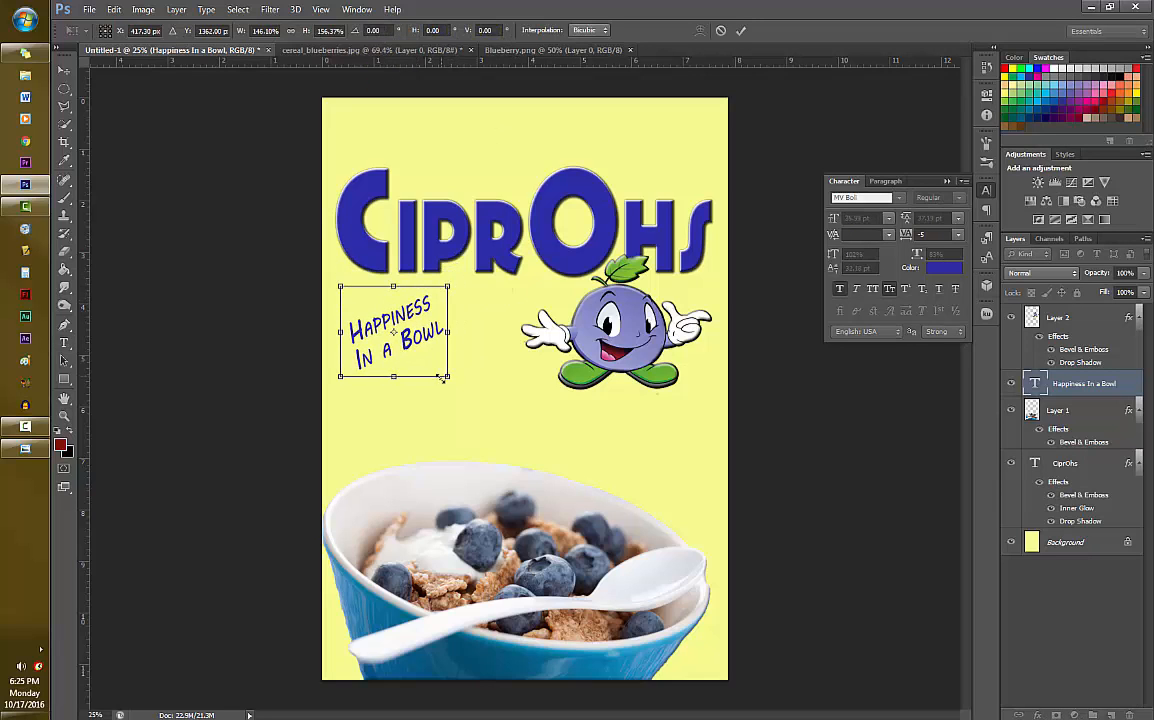
drag(448, 379, 480, 358)
key(Return)
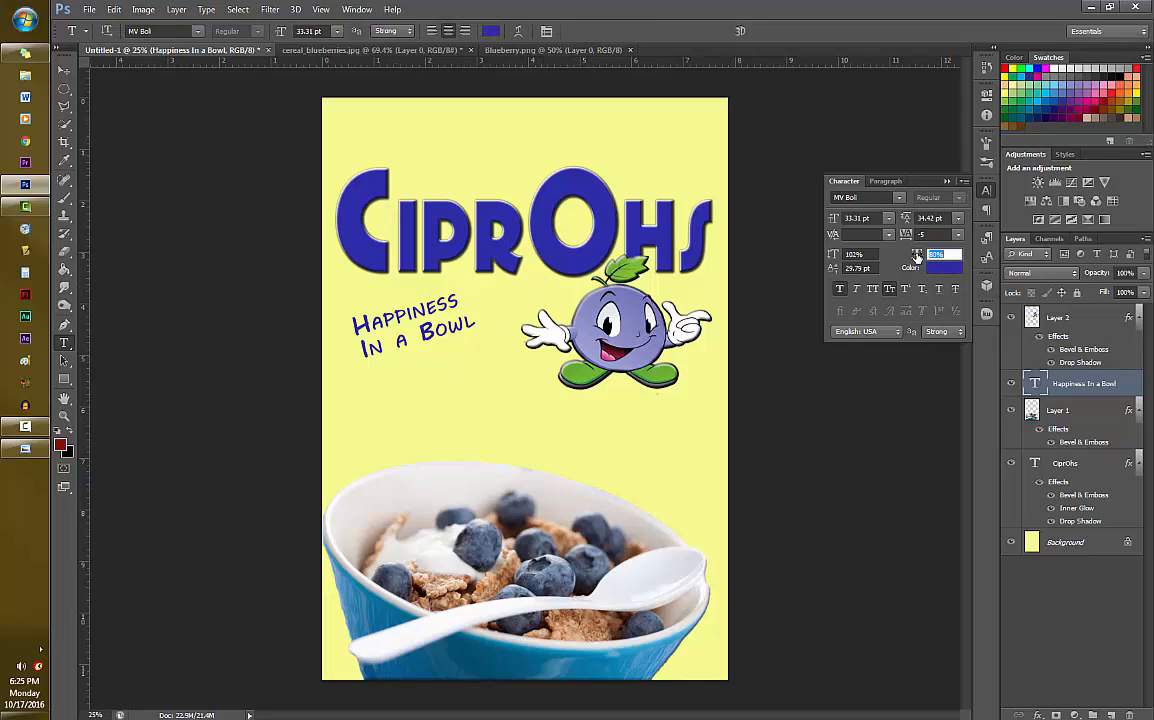
- Set the slogan's horizontal scale to 76% and shrink the spaces around the word "a", the one before "Bowl" to 15 pt
drag(917, 256, 915, 256)
click(398, 322)
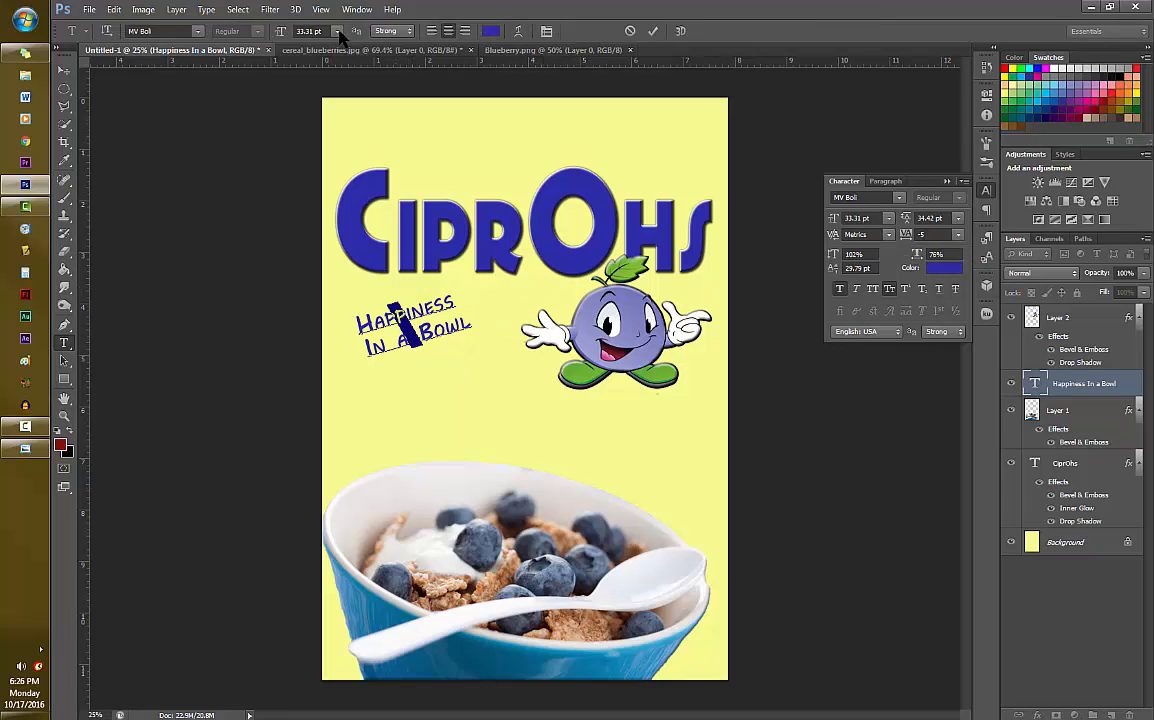
drag(838, 221, 827, 229)
text(12)
click(401, 352)
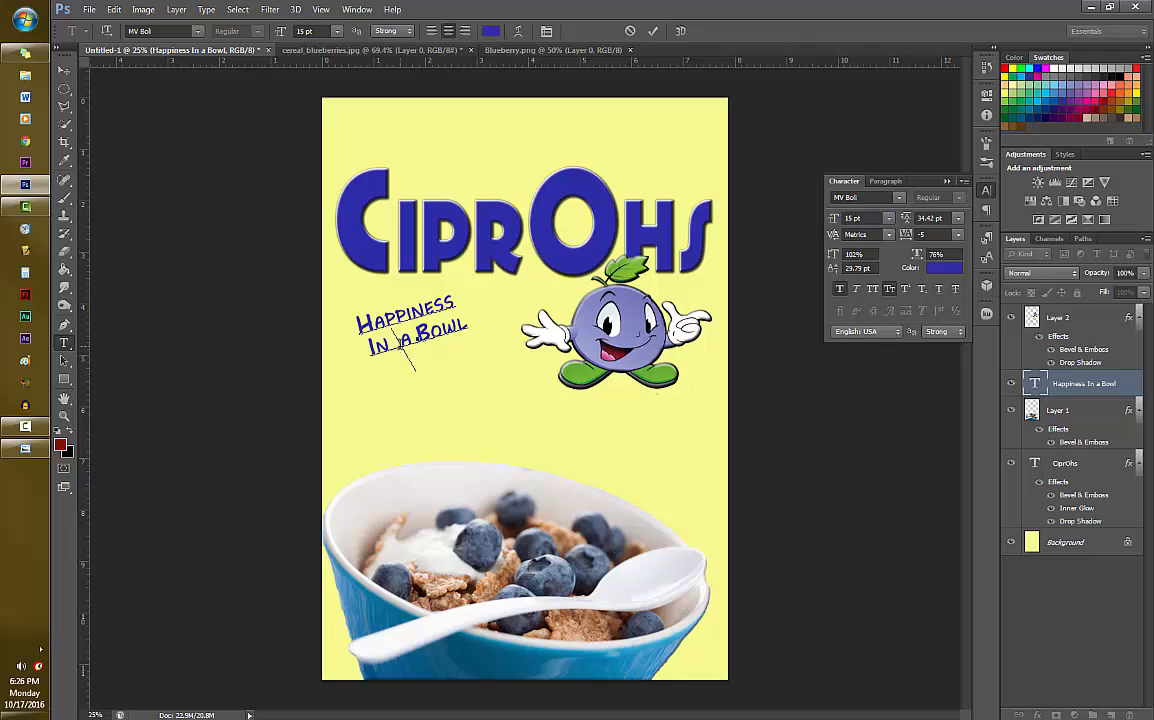
click(392, 354)
drag(405, 352, 392, 354)
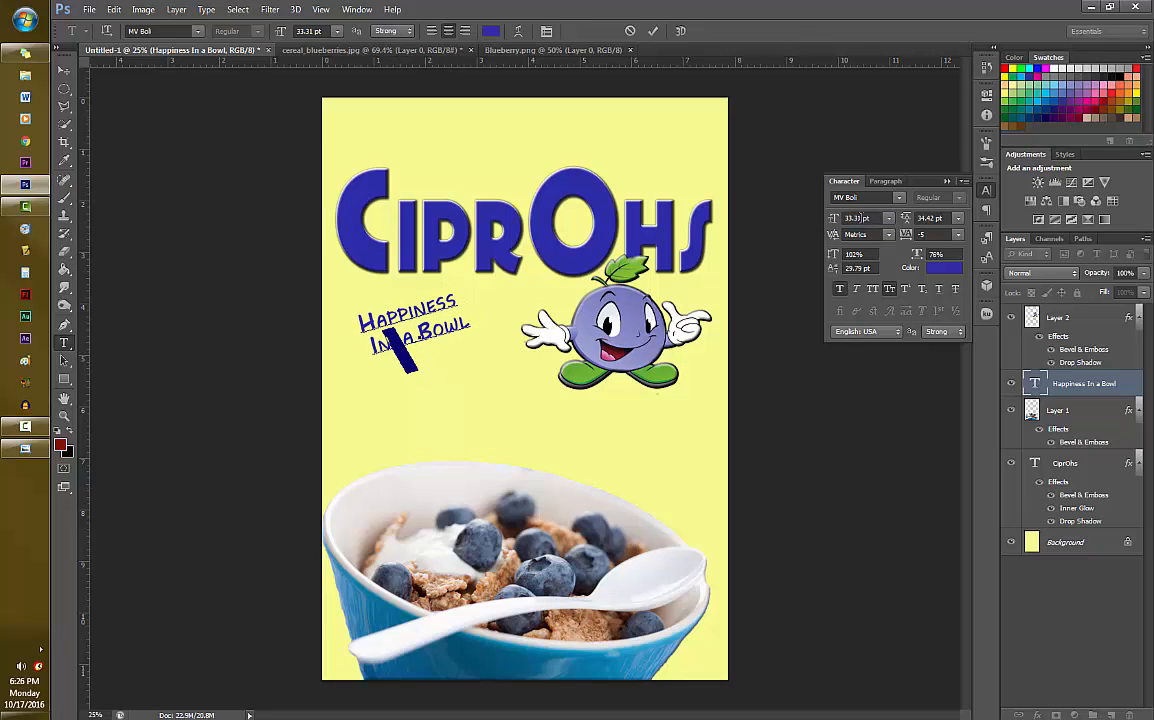
drag(832, 219, 808, 232)
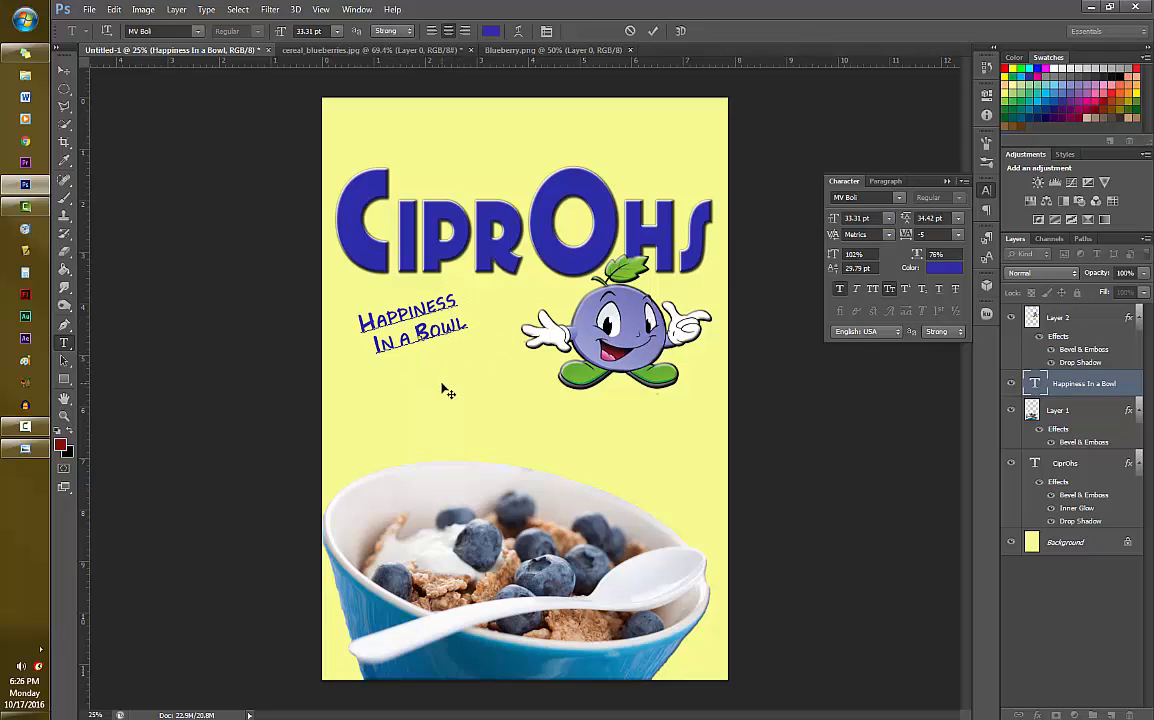
- Replace the capital I of "In" in the slogan with a lowercase i and commit the text
click(408, 312)
click(362, 334)
click(393, 344)
key(BackSpace)
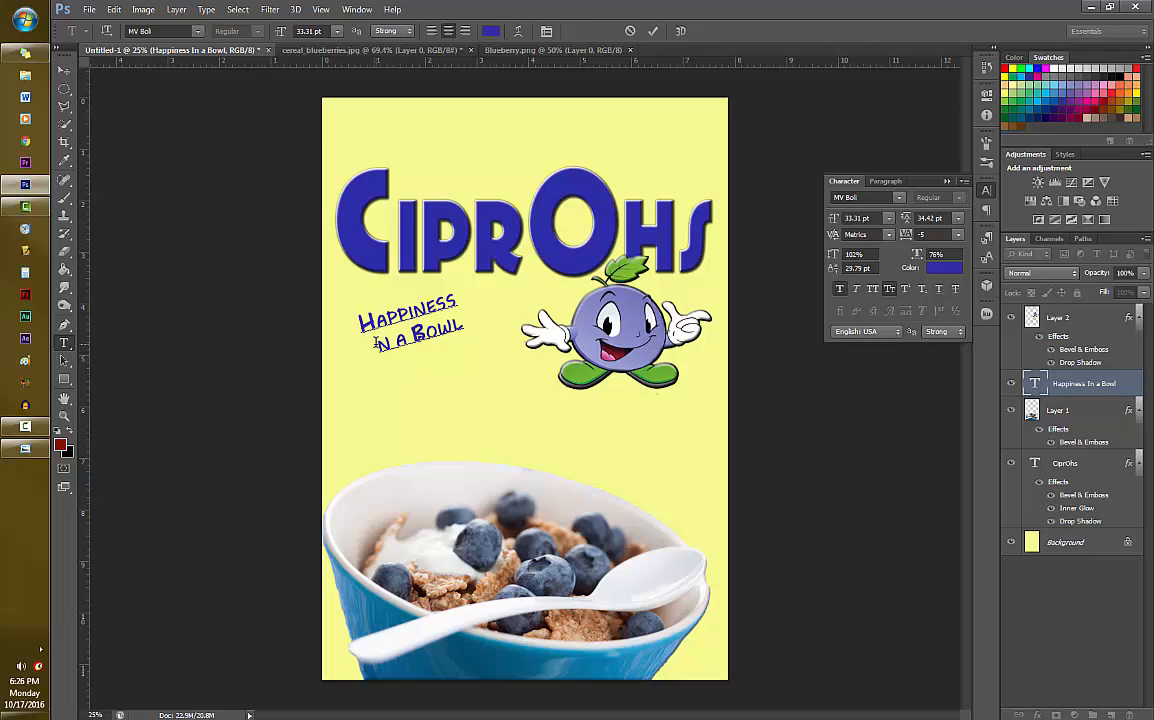
text(I)
click(656, 30)
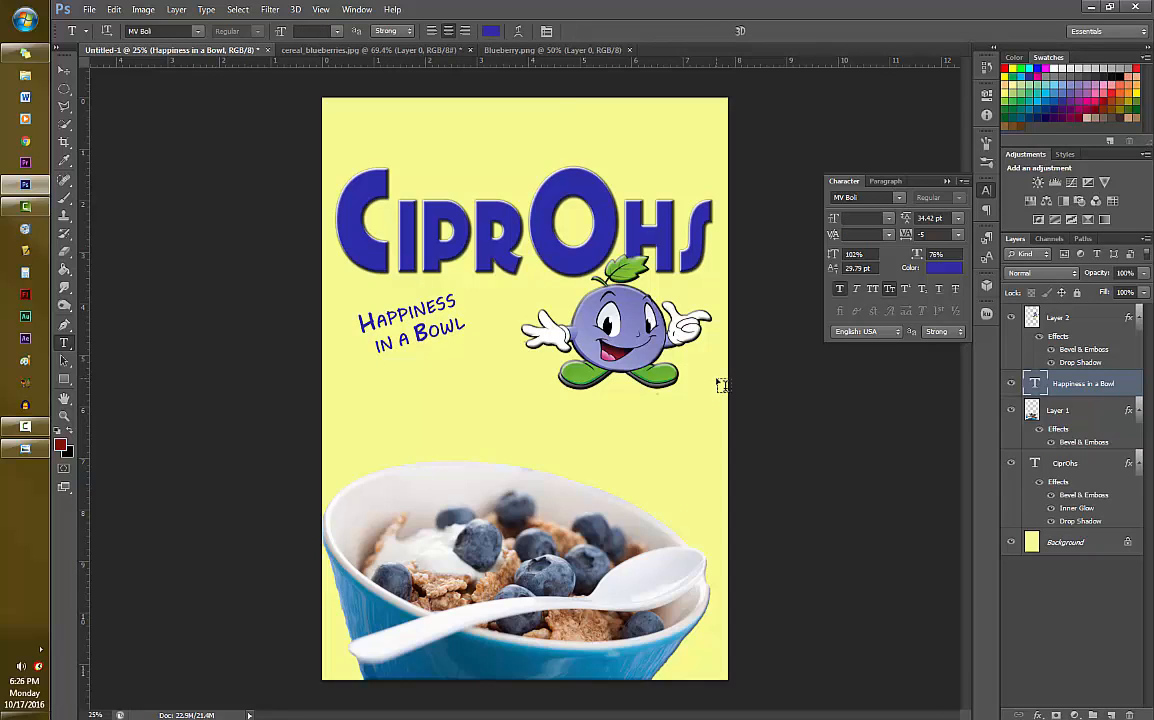
- Choose the Gradient tool with the foreground-to-transparent preset and set the foreground color to a medium sky blue
key(g)
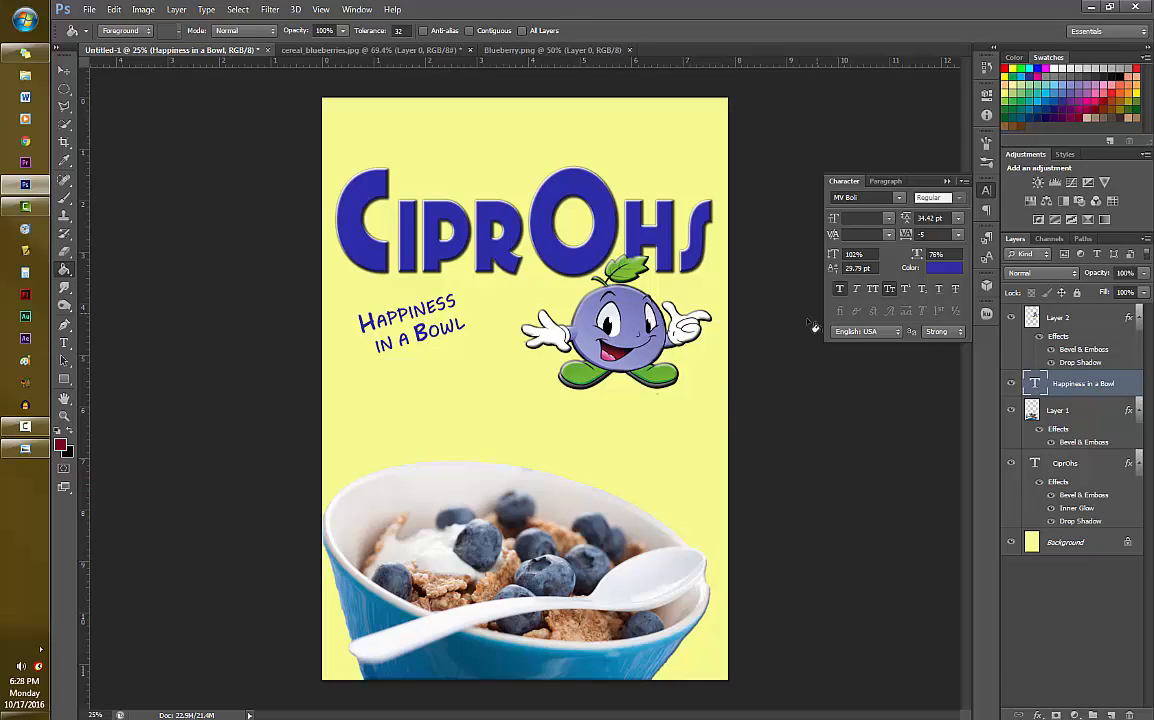
click(63, 270)
click(125, 267)
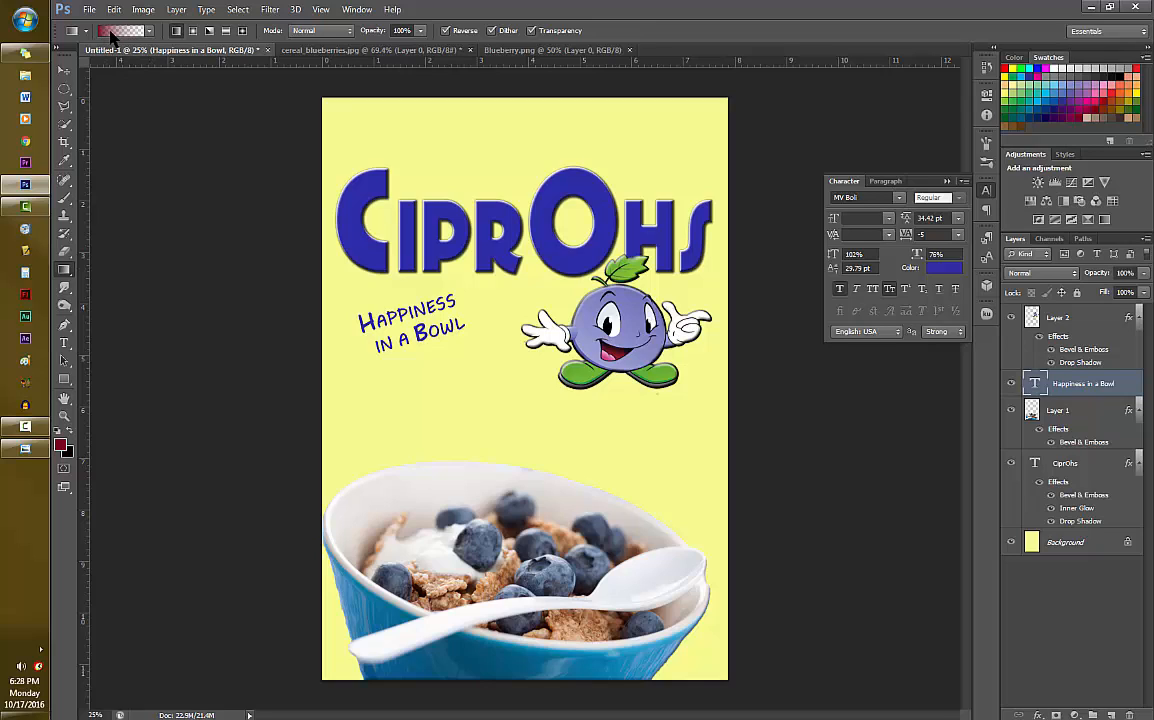
click(147, 31)
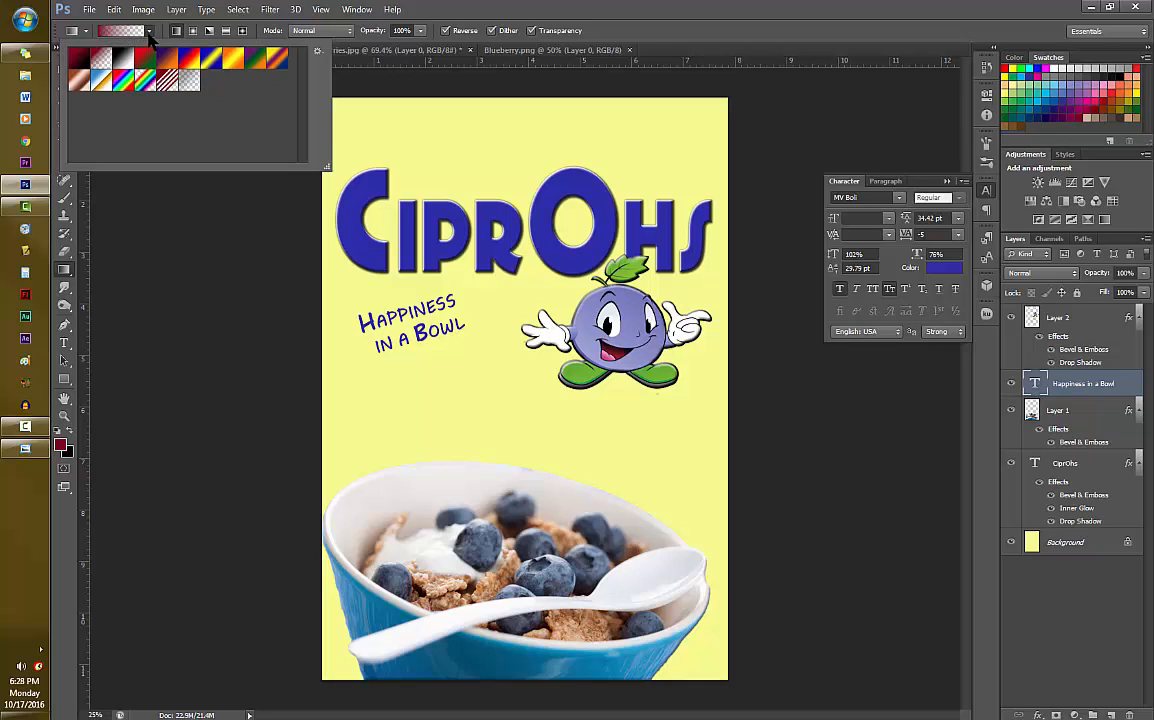
click(149, 32)
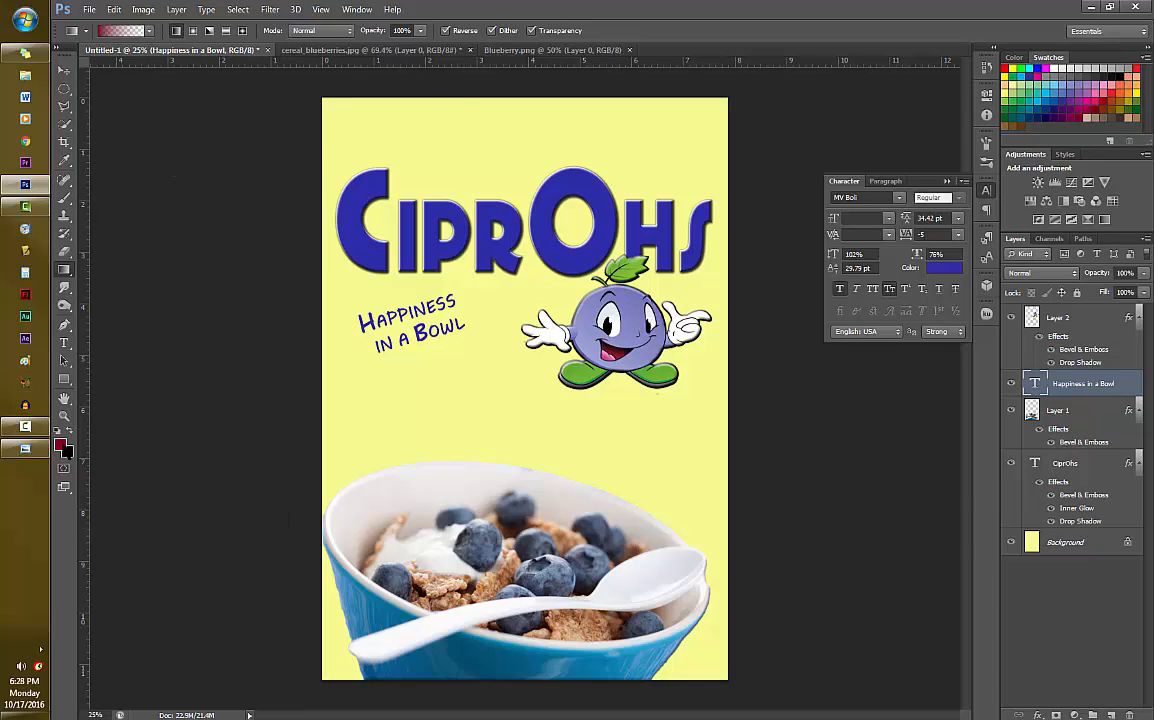
click(60, 445)
drag(500, 279, 424, 307)
click(638, 264)
- Add a new empty layer and place it directly above the Background, removing the unneeded layer group
click(1093, 715)
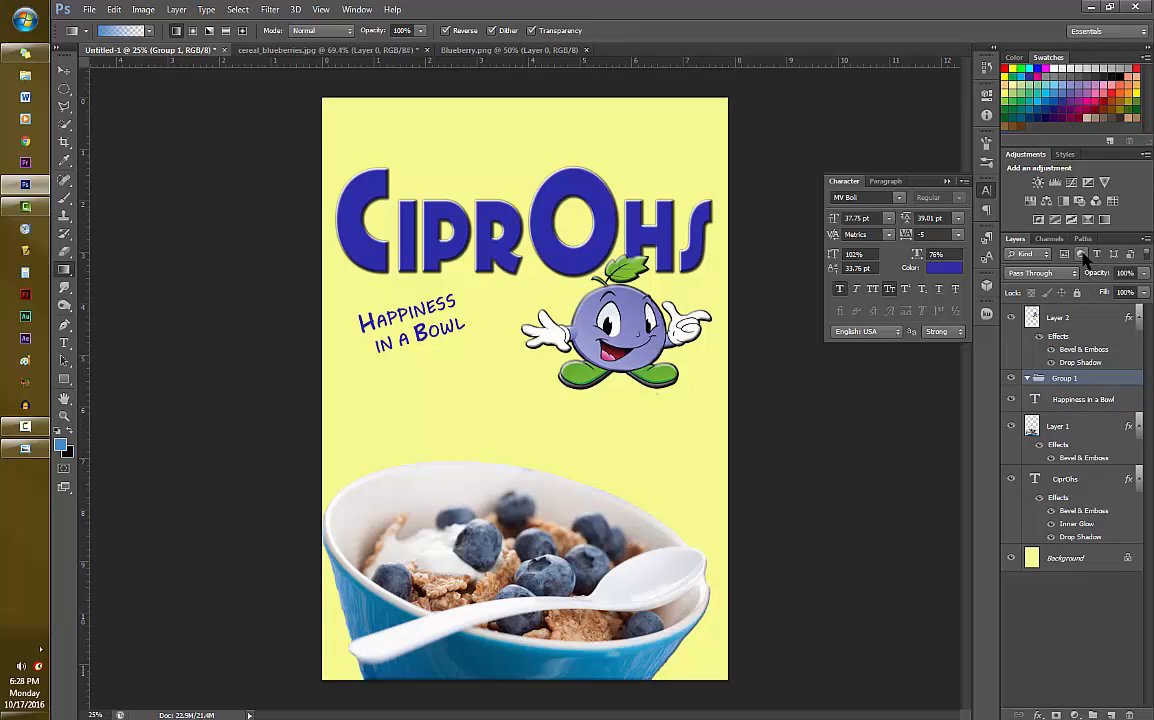
drag(1080, 383, 1130, 715)
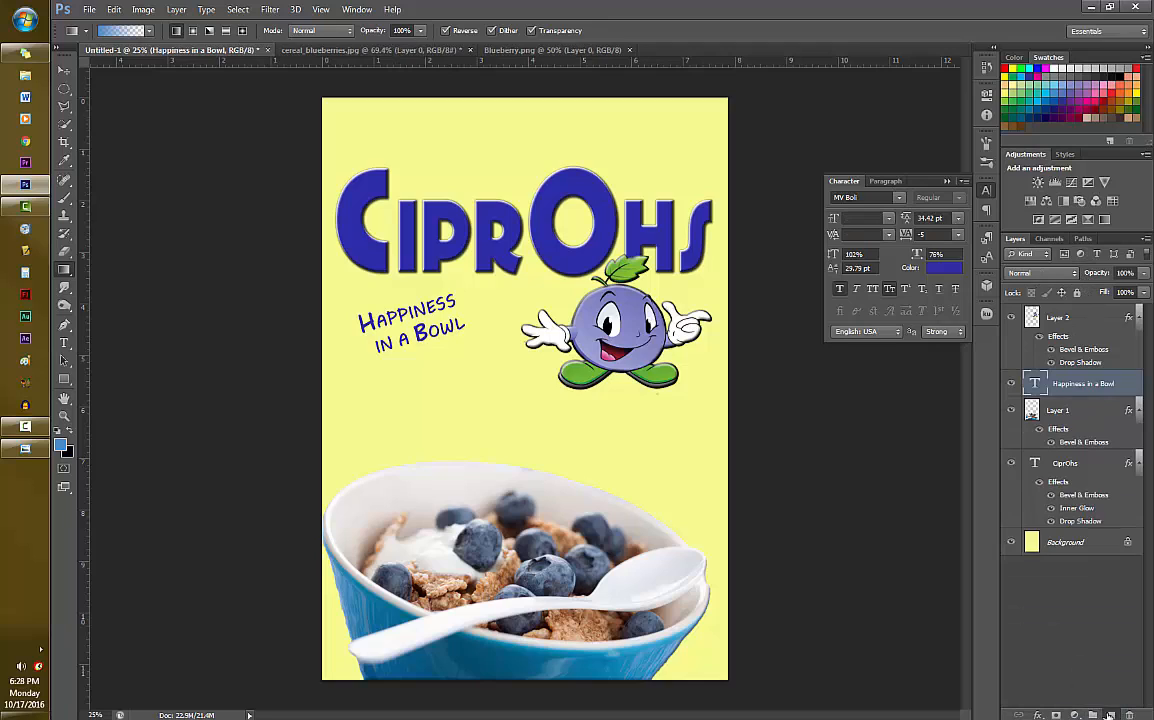
click(1111, 715)
drag(1087, 388, 1077, 552)
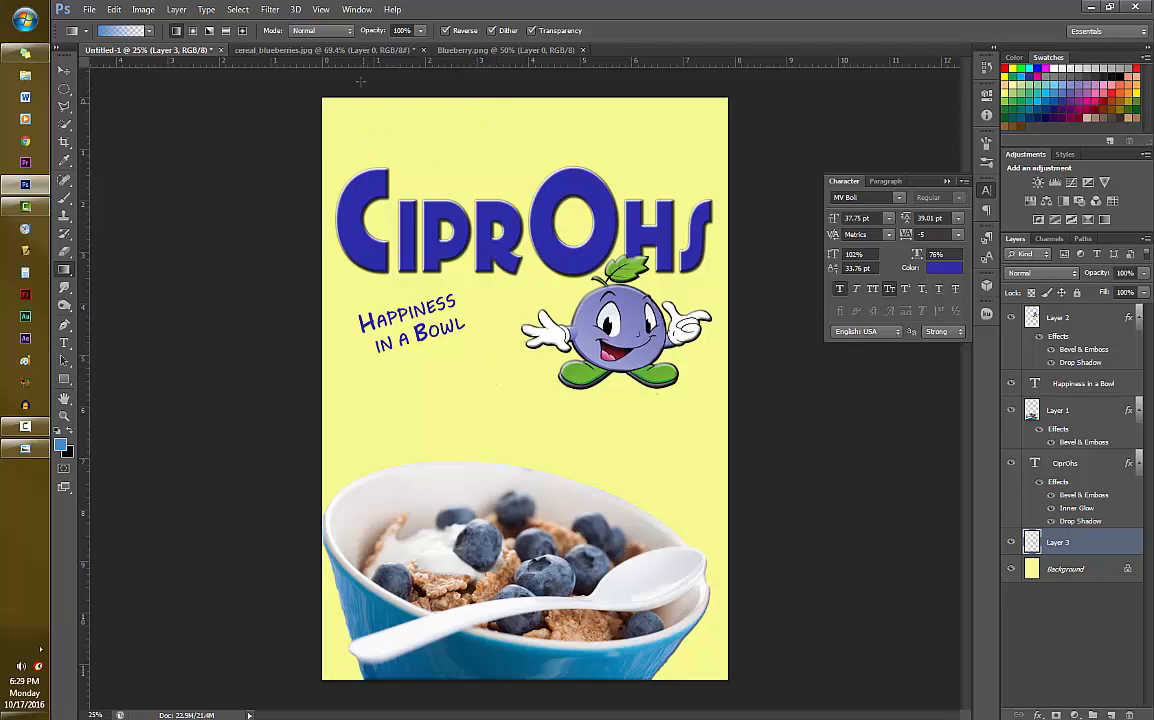
- Try a blue gradient darkening toward the box's bottom, and a slanted one darkening toward its top, undoing each
drag(393, 189, 432, 640)
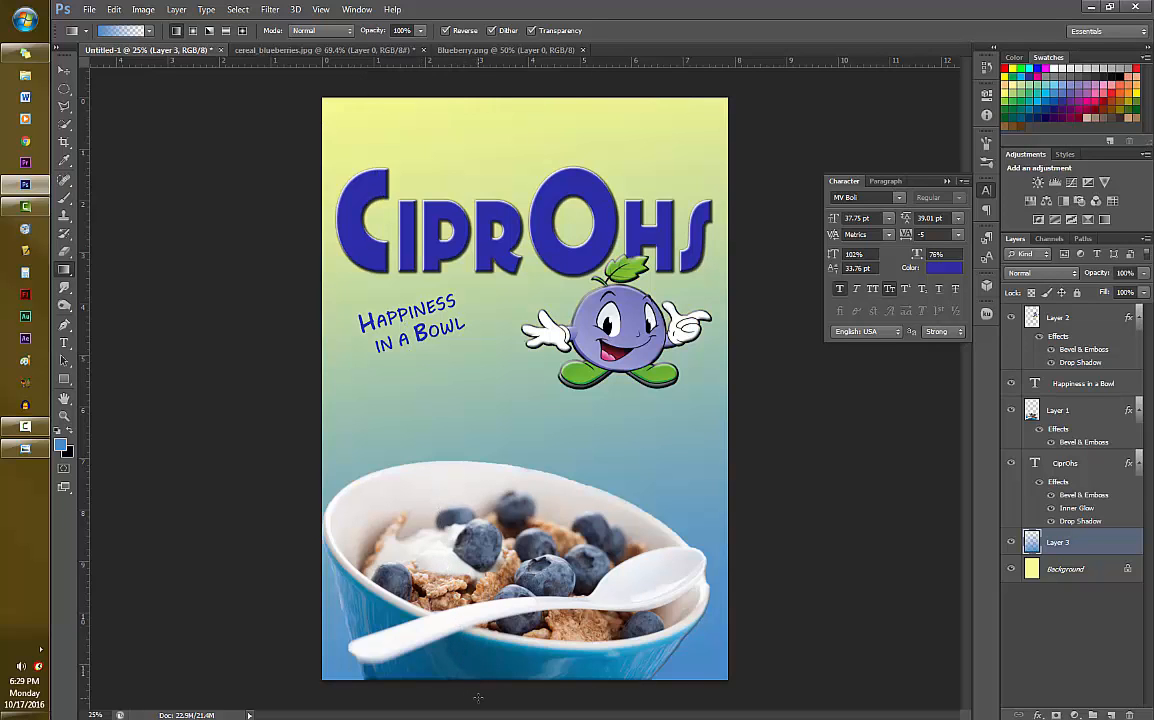
key(ctrl+z)
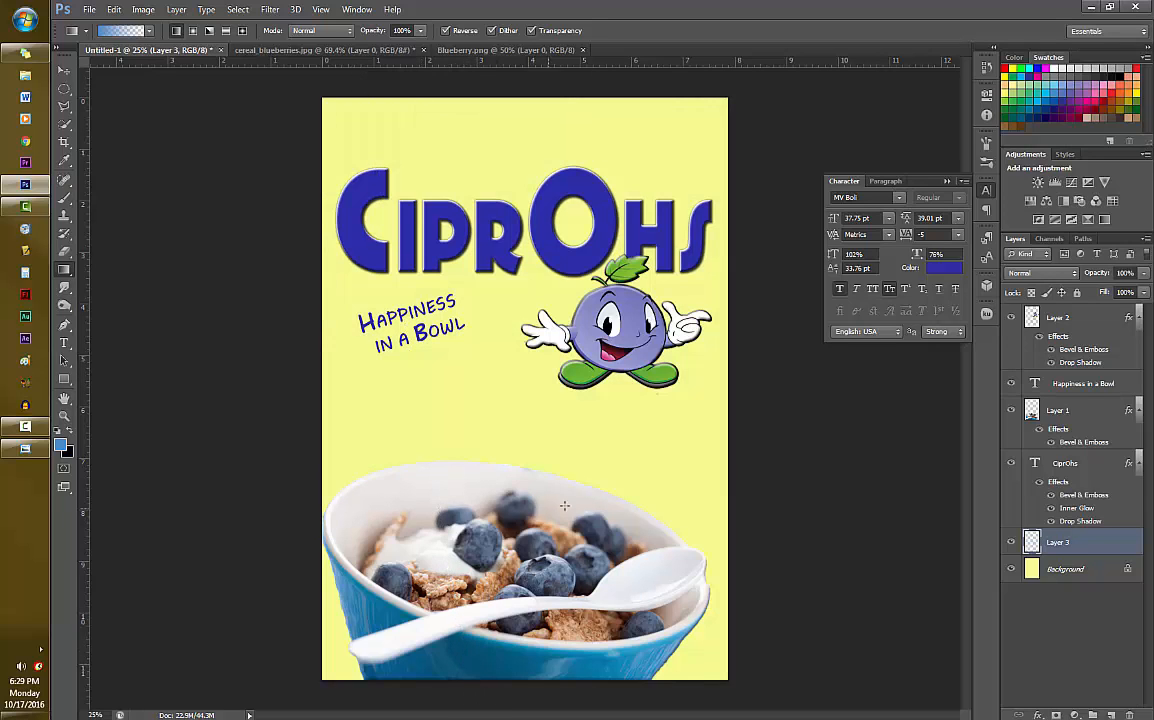
drag(675, 702, 443, 68)
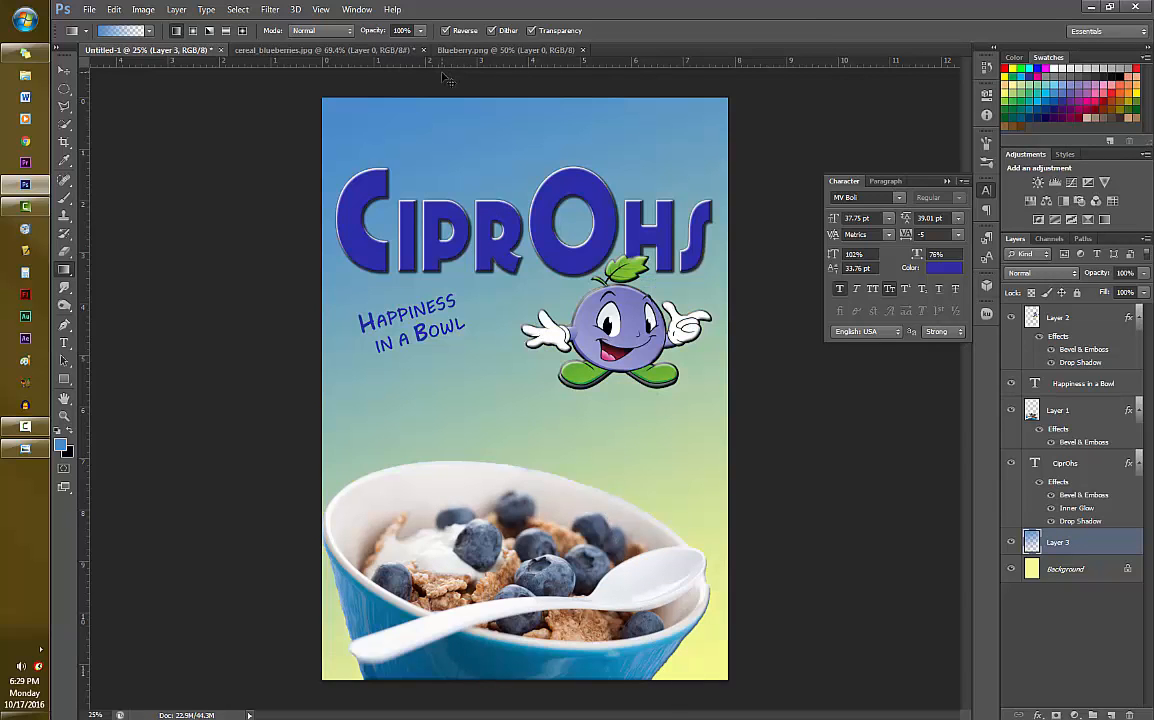
key(ctrl+z)
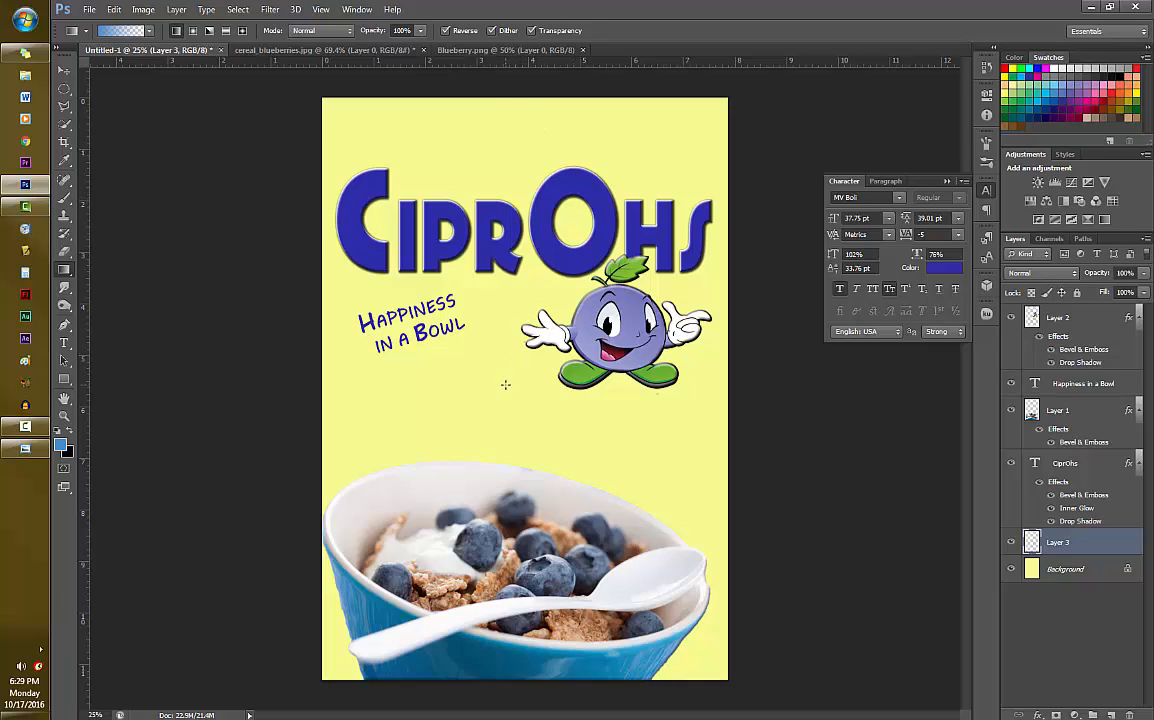
- Draw a linear gradient on the new layer, fading from blue at the box's top edge to transparent below the mascot's feet
drag(504, 389, 493, 90)
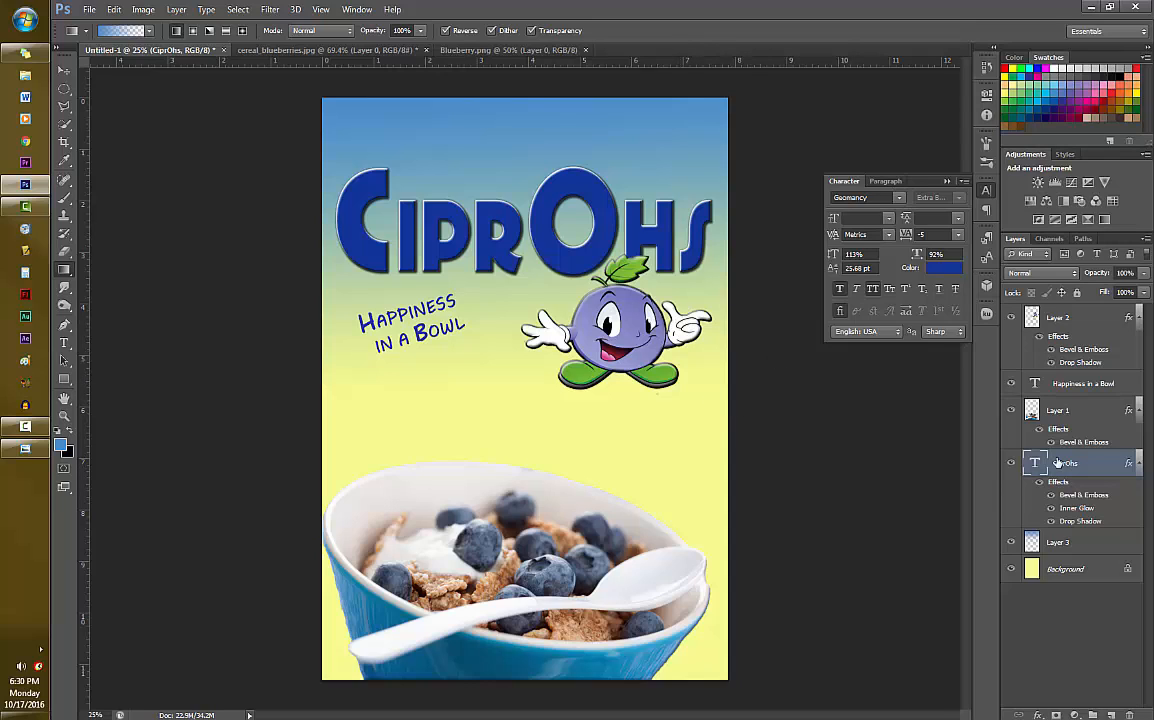
- Add a new layer above the gradient layer and enter the text "MACY MILLS COMPANY" at the top of the box front
click(1060, 545)
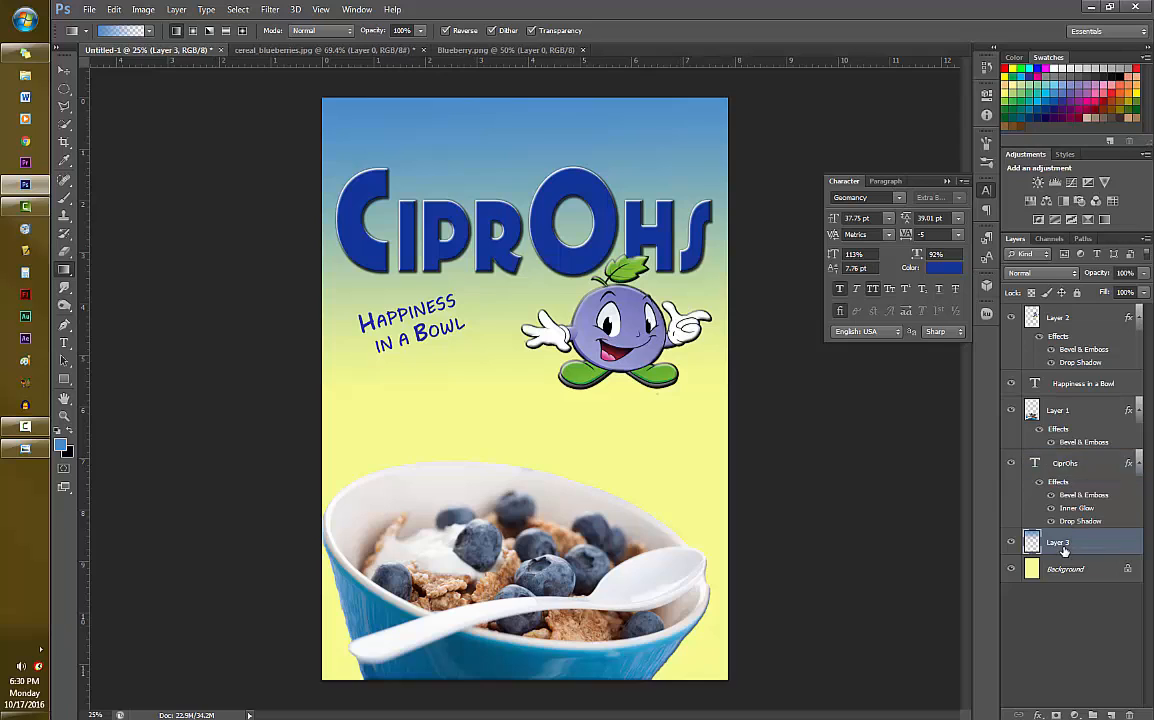
click(1095, 714)
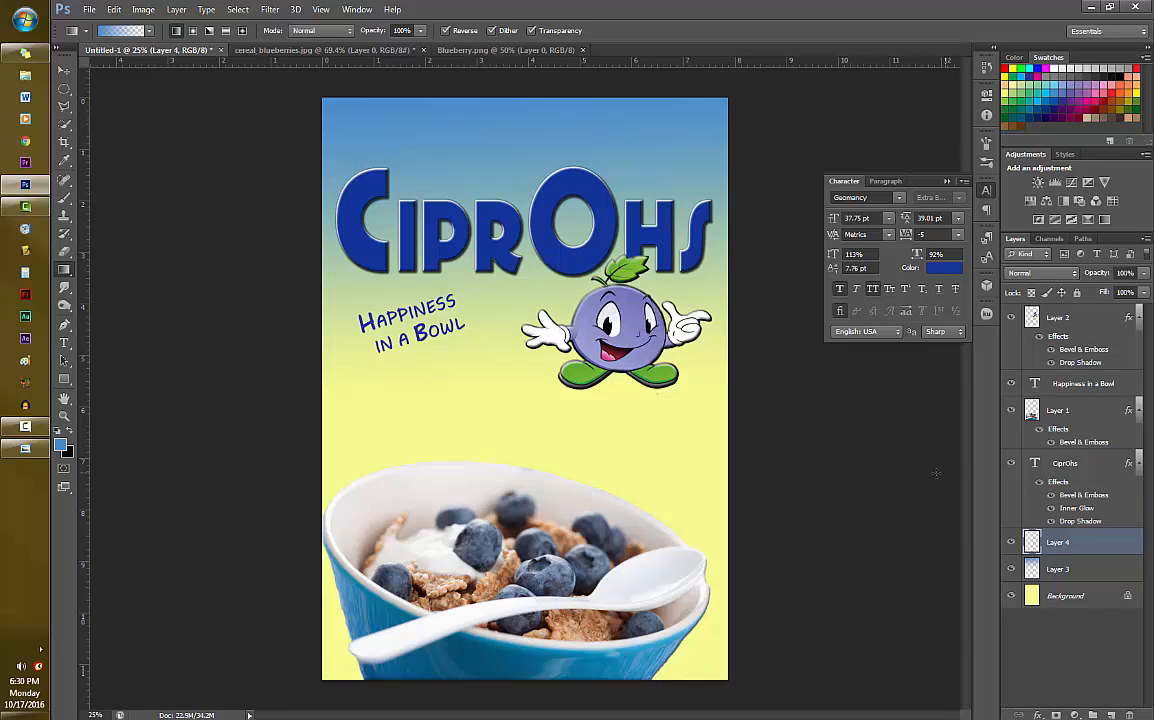
key(t)
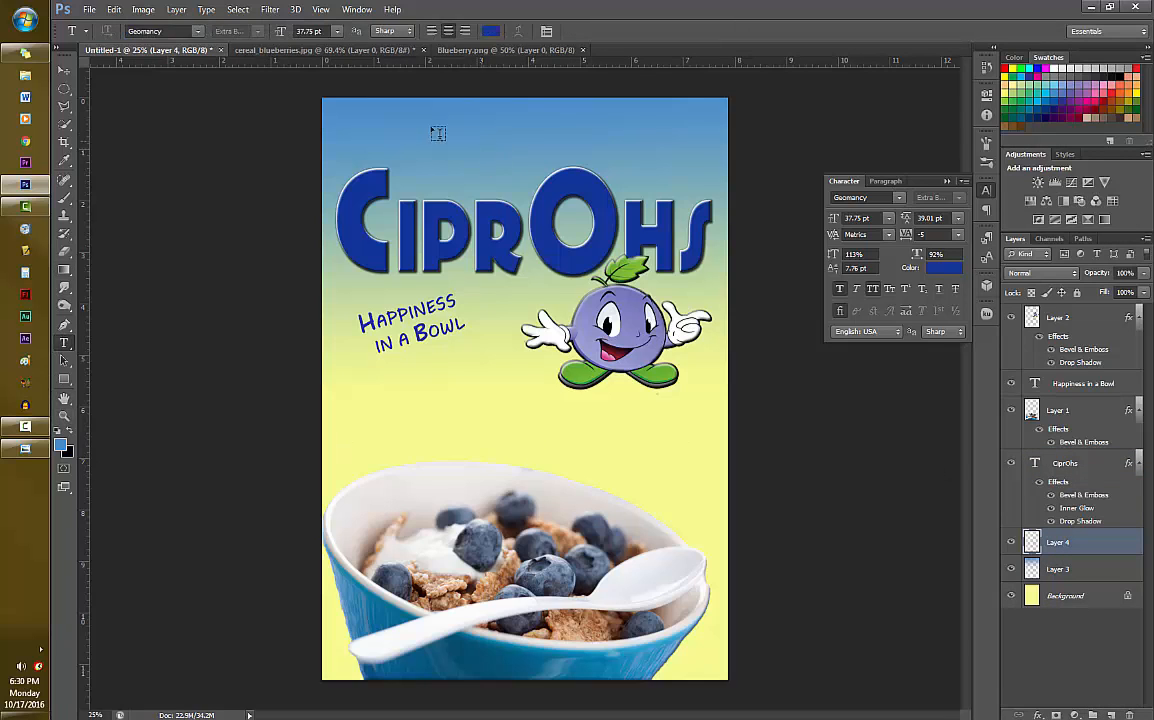
click(376, 124)
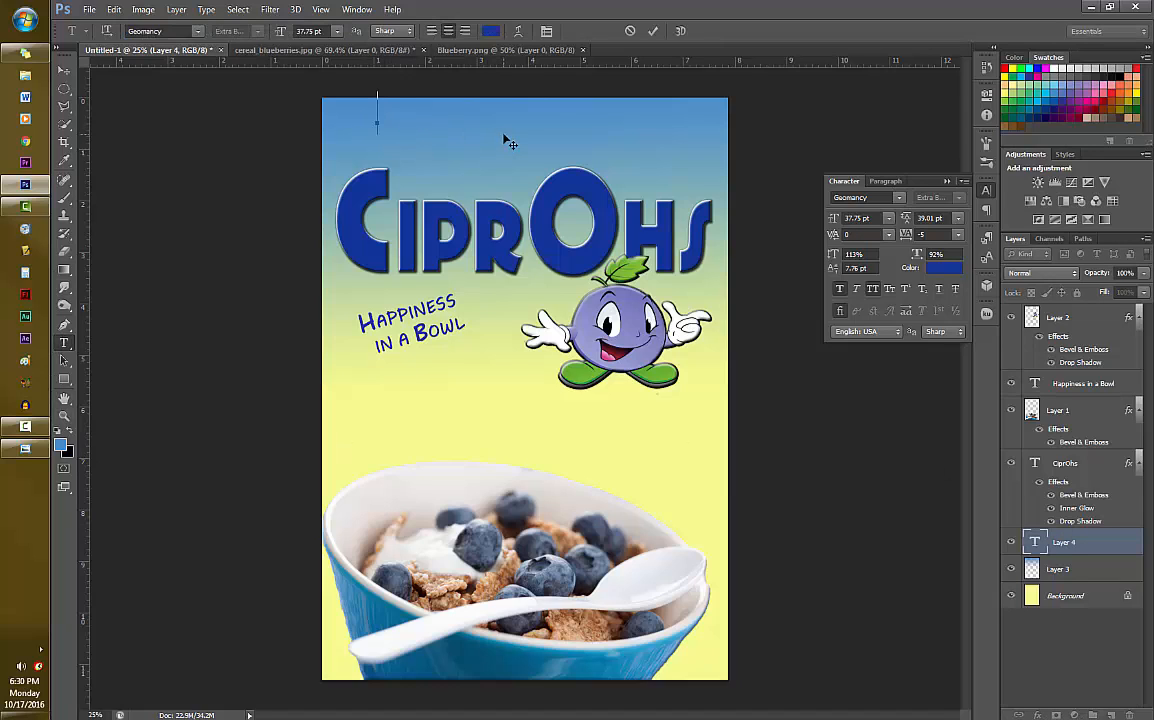
text(MACY C)
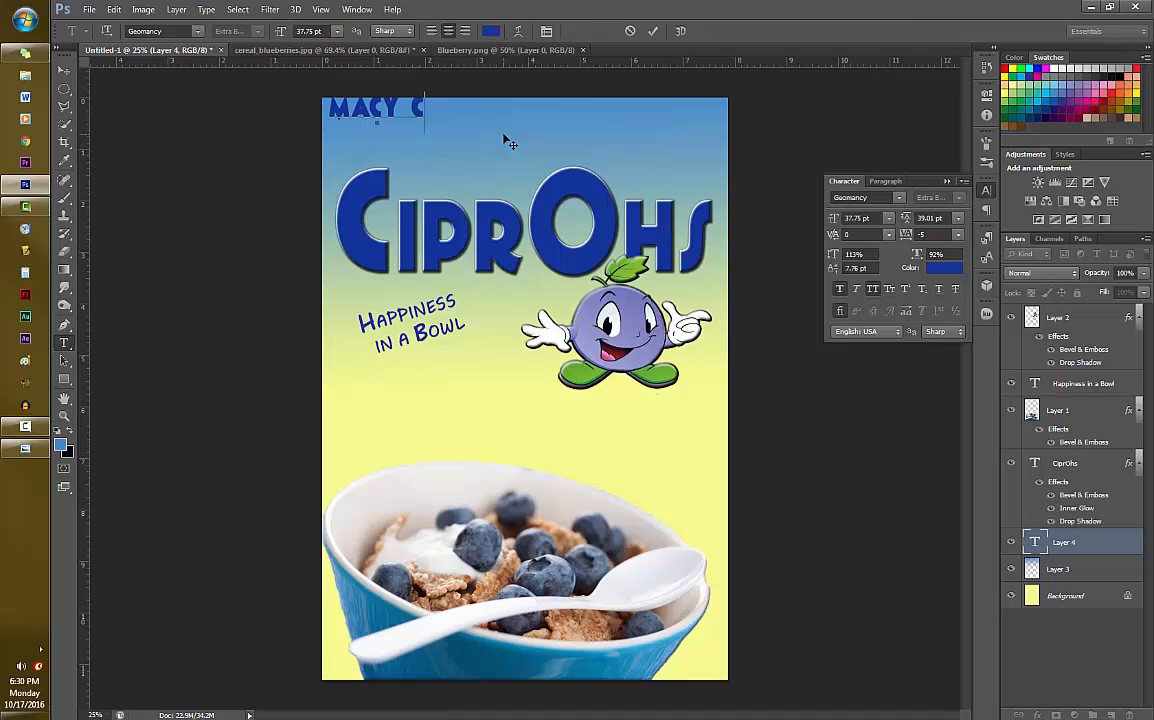
key(BackSpace)
key(BackSpace)
text(MILL'S)
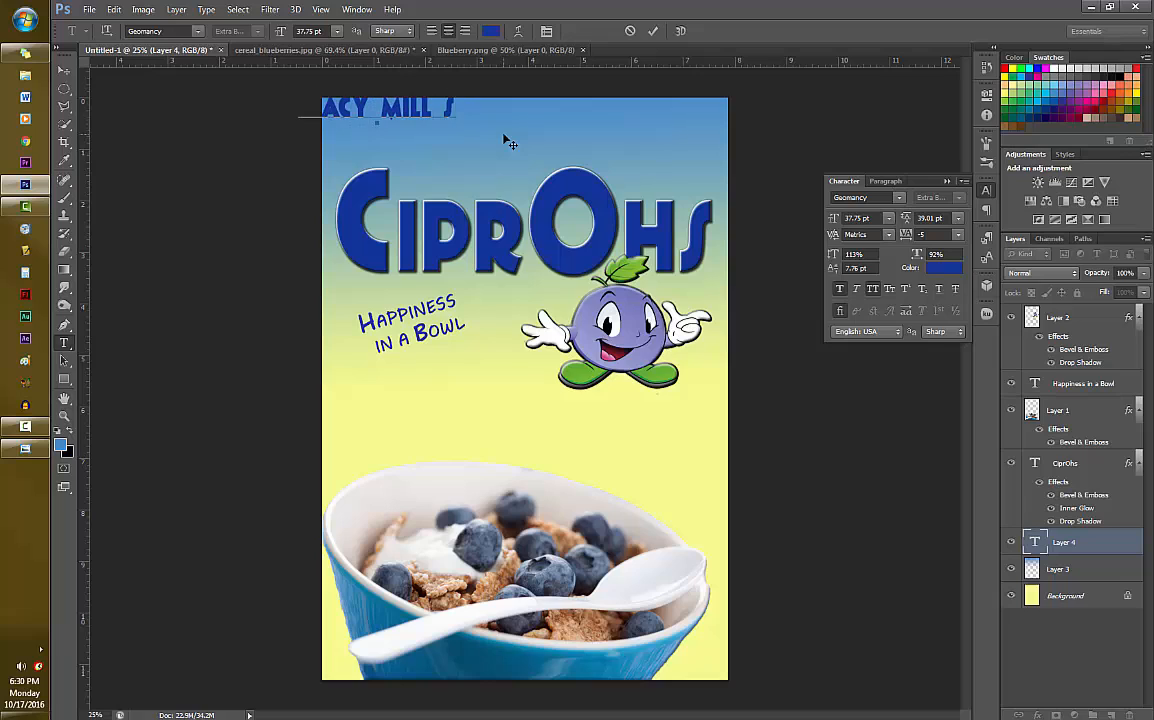
key(BackSpace)
key(BackSpace)
key(BackSpace)
text(L)
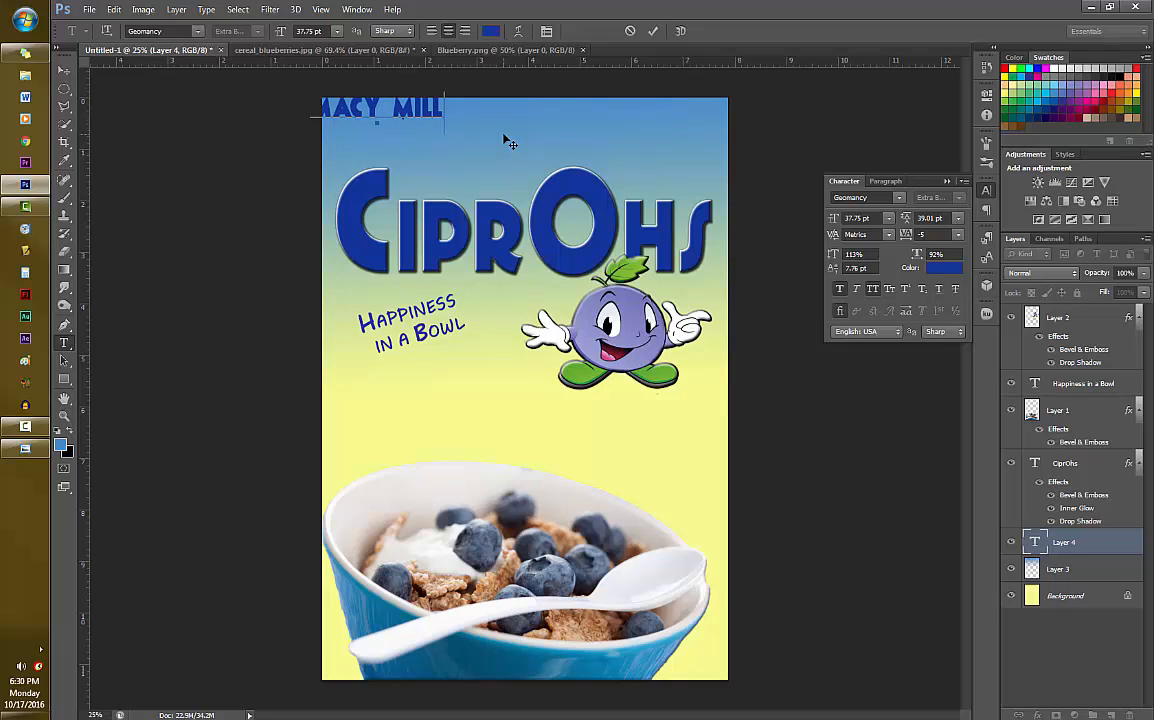
text(S C)
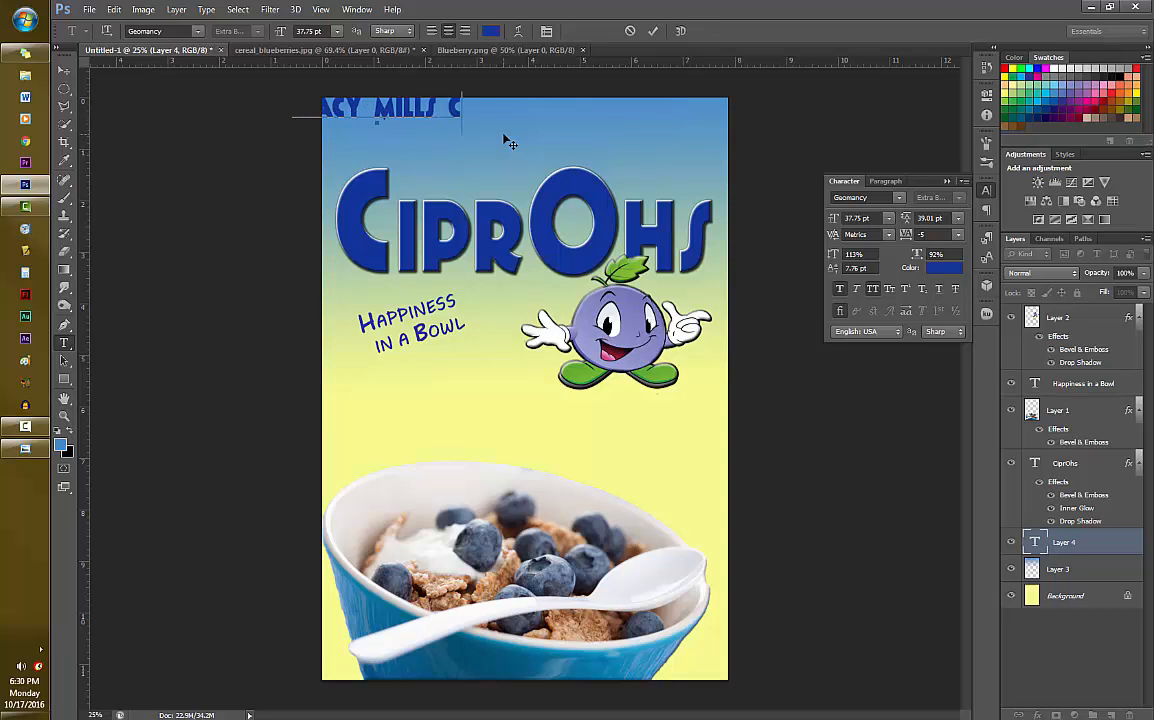
text(OMPANY)
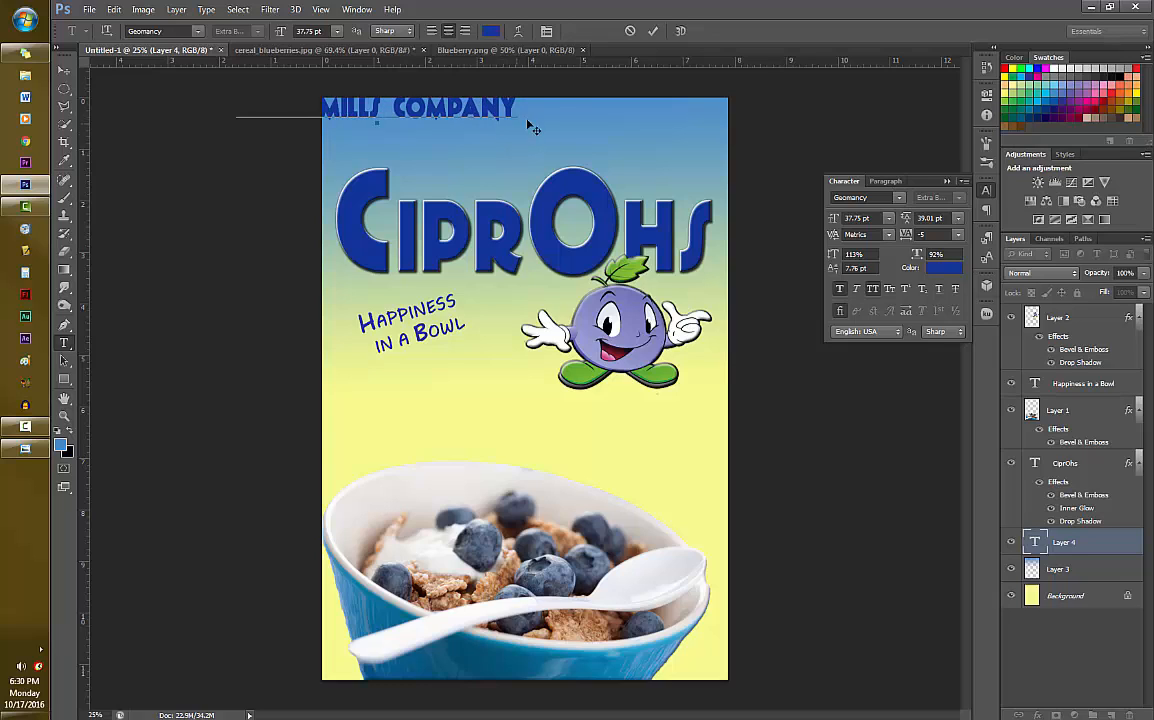
- Change the font of the whole company name text to the condensed Gill Sans MT
drag(453, 114, 218, 104)
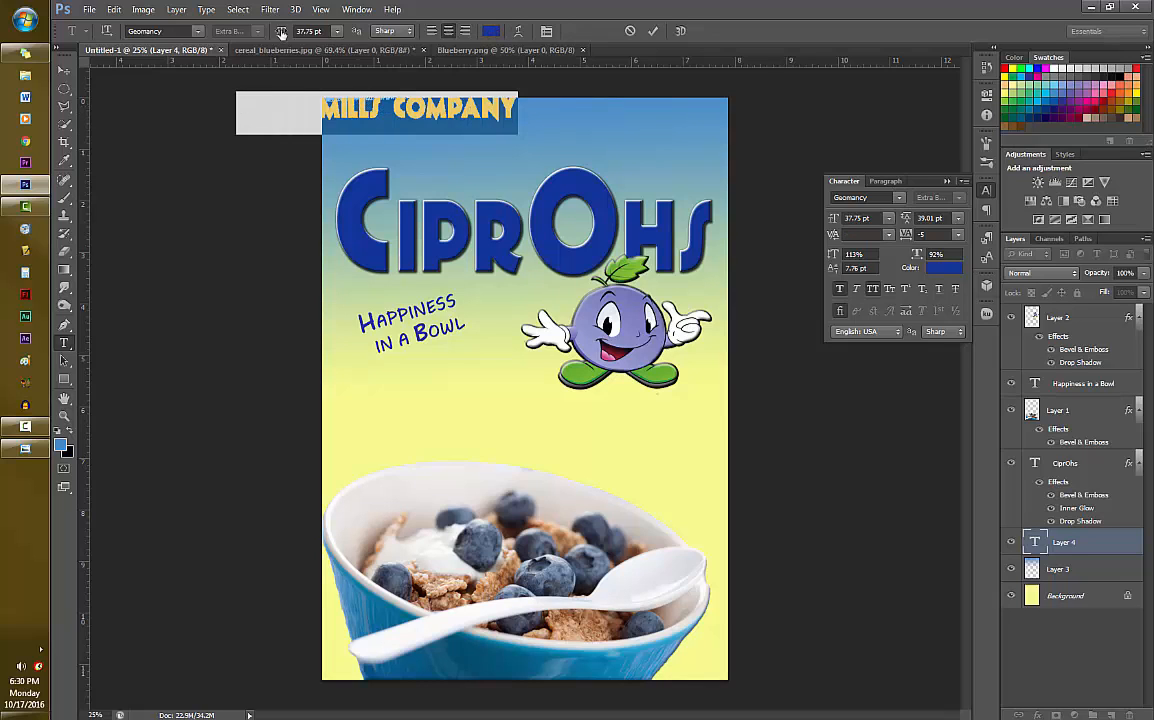
click(199, 33)
click(275, 107)
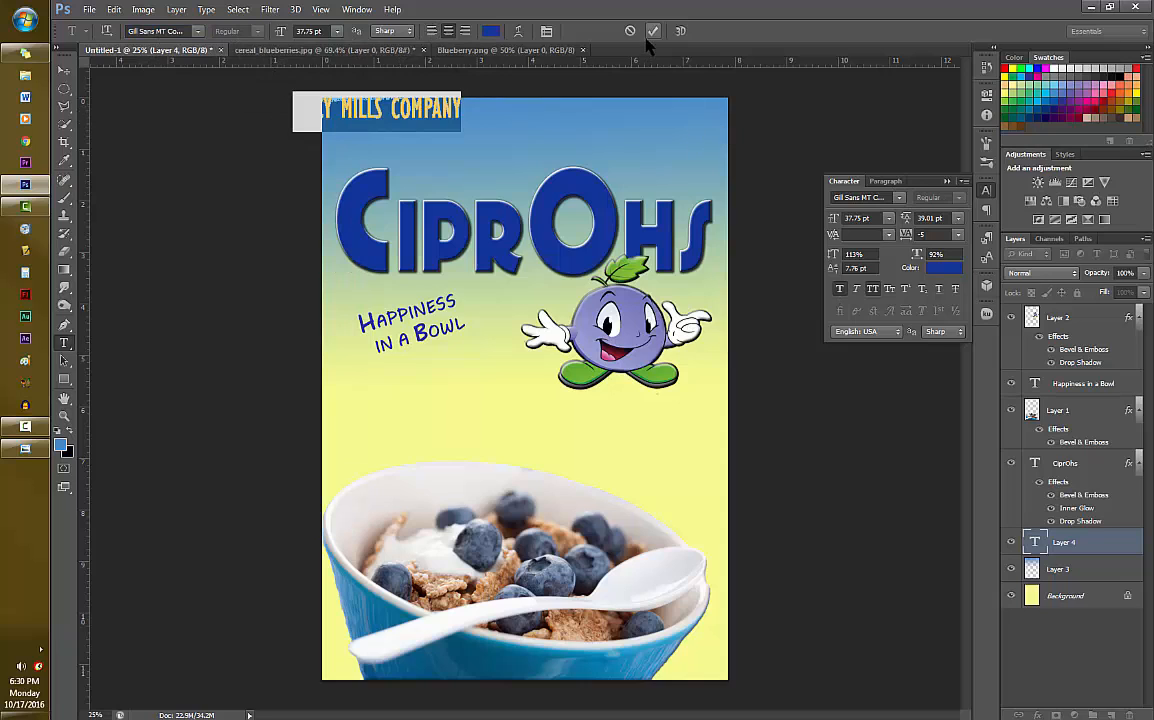
- Recolor the company name golden yellow and commit the text edit
click(490, 31)
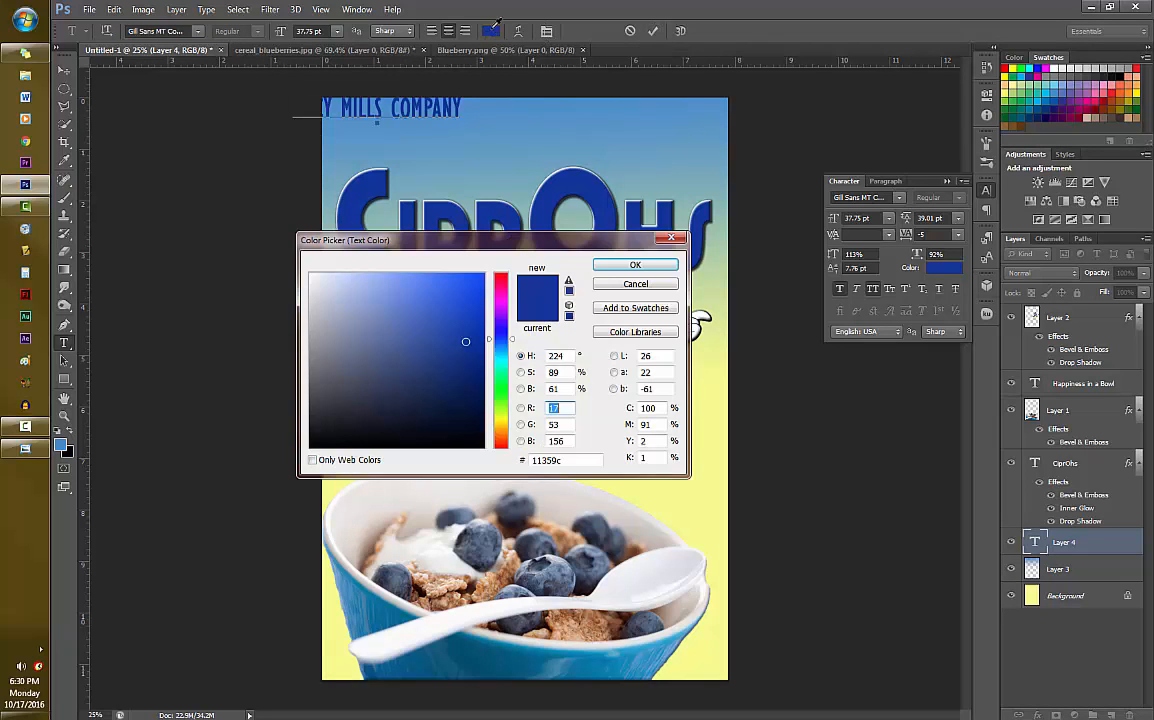
drag(517, 350, 510, 418)
click(474, 277)
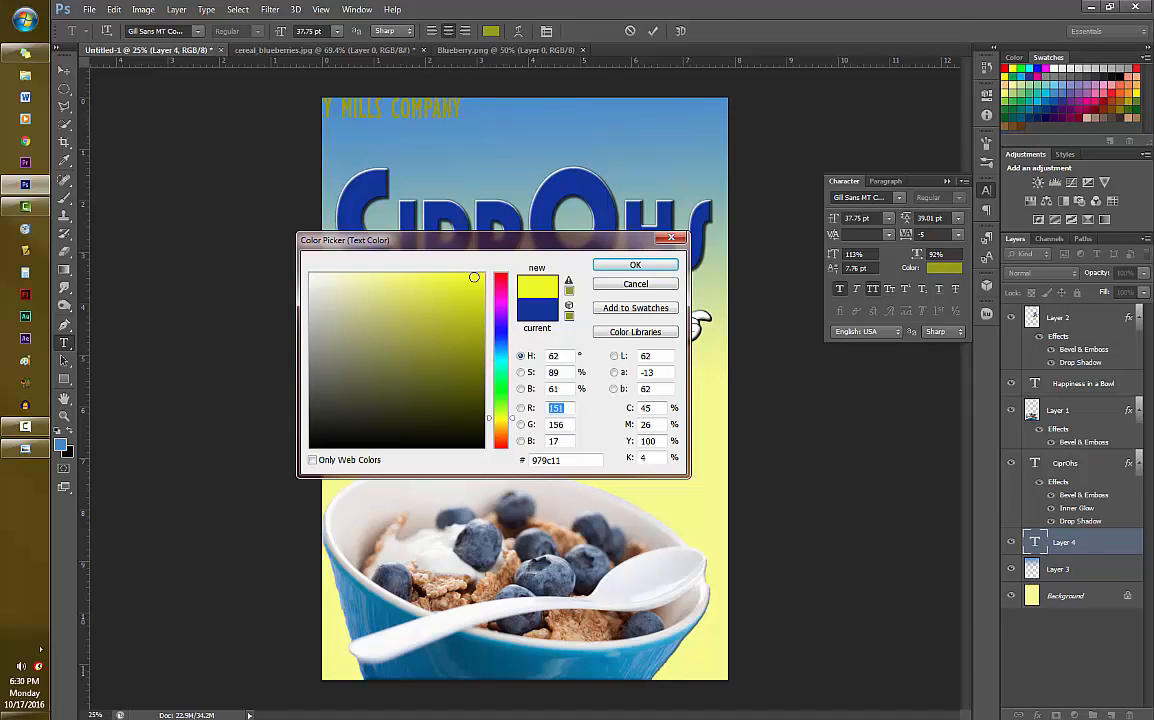
click(459, 276)
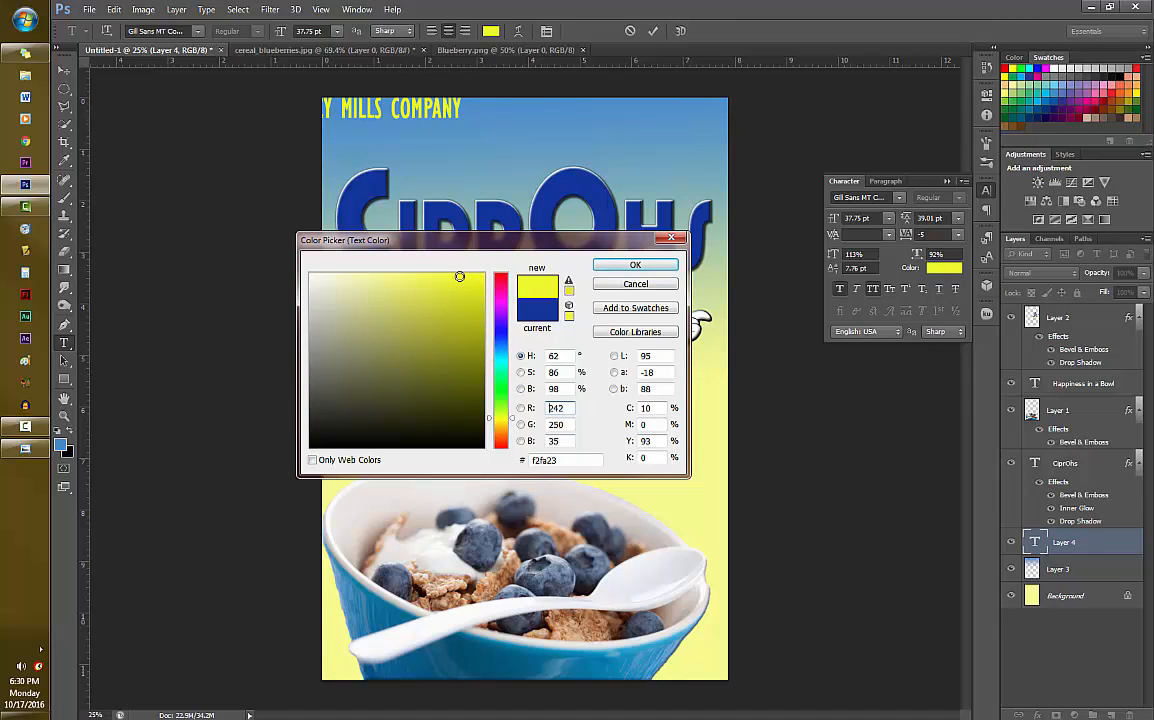
click(430, 281)
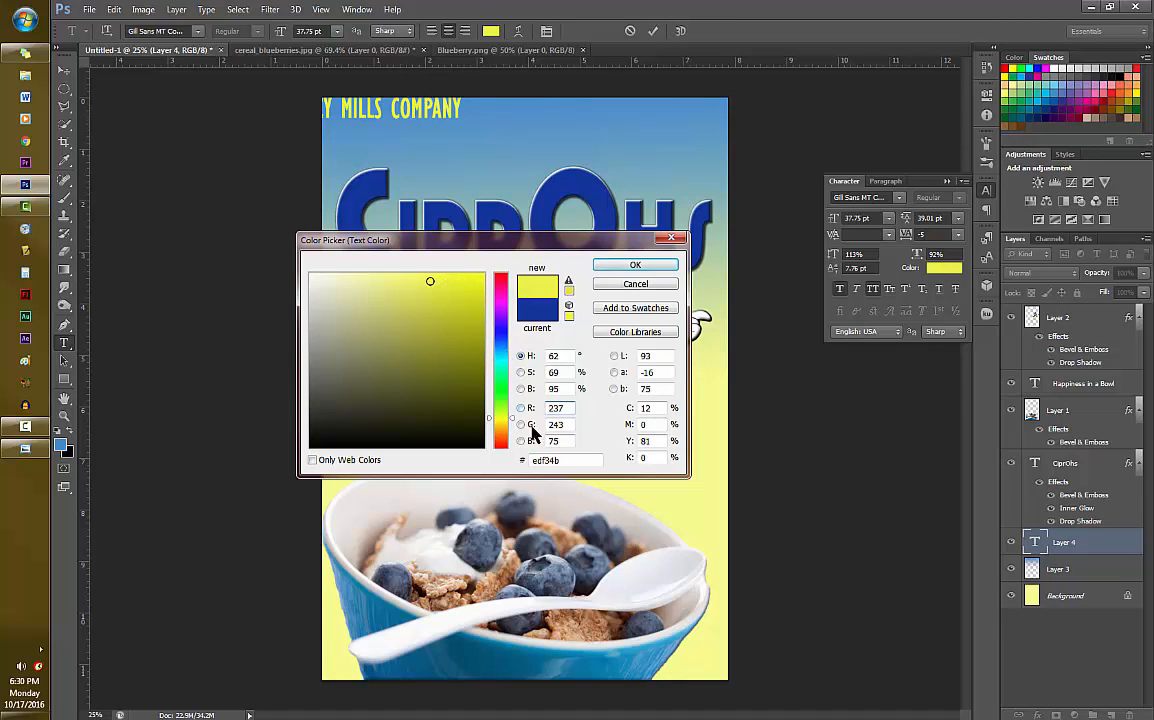
click(500, 421)
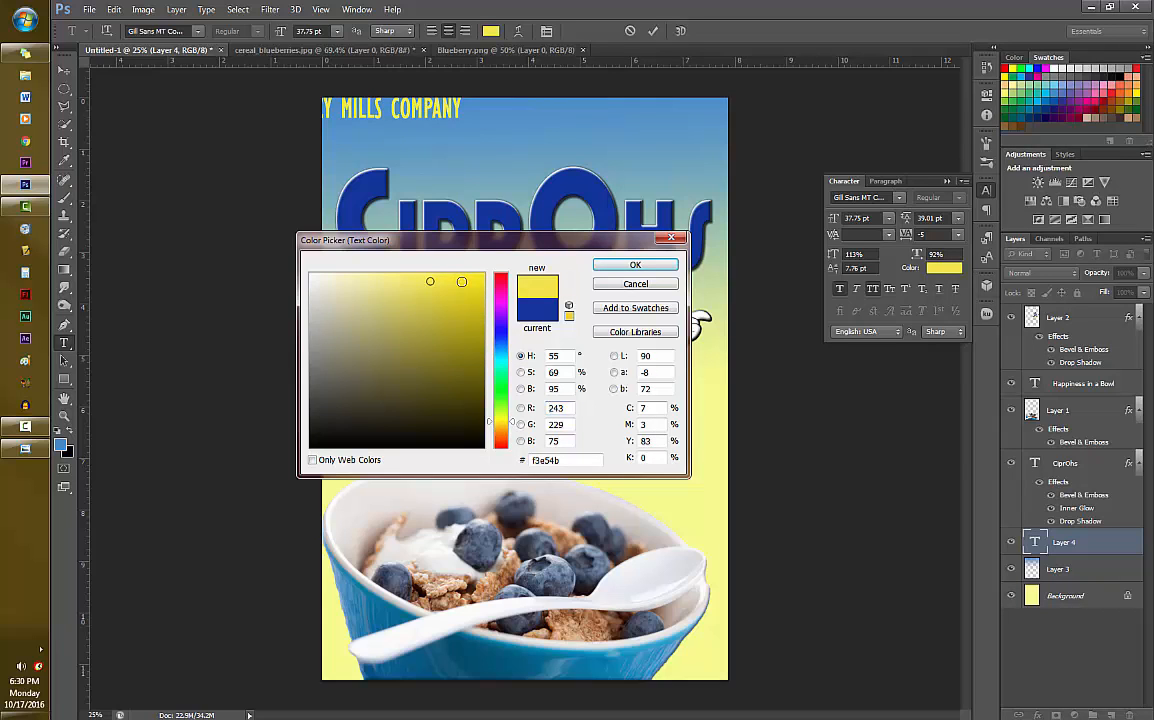
click(460, 283)
click(605, 265)
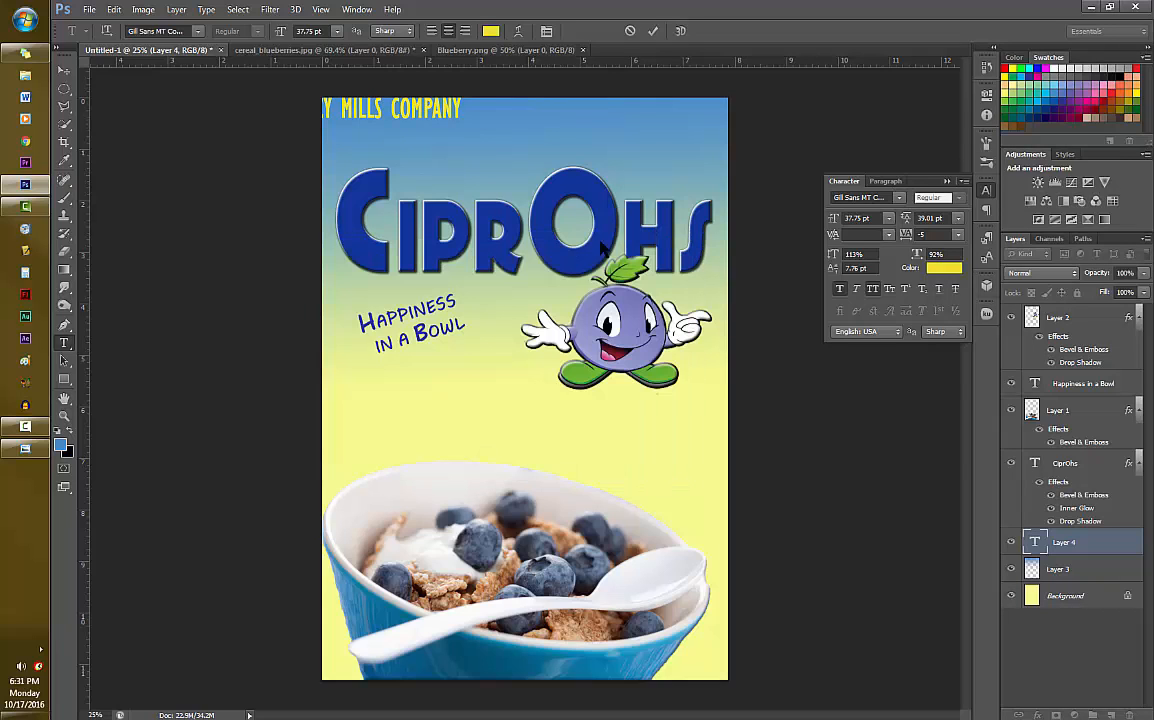
click(652, 31)
- Scale the company name to about 45% width and 59% height, placing it in the box front's upper-left corner
key(ctrl+t)
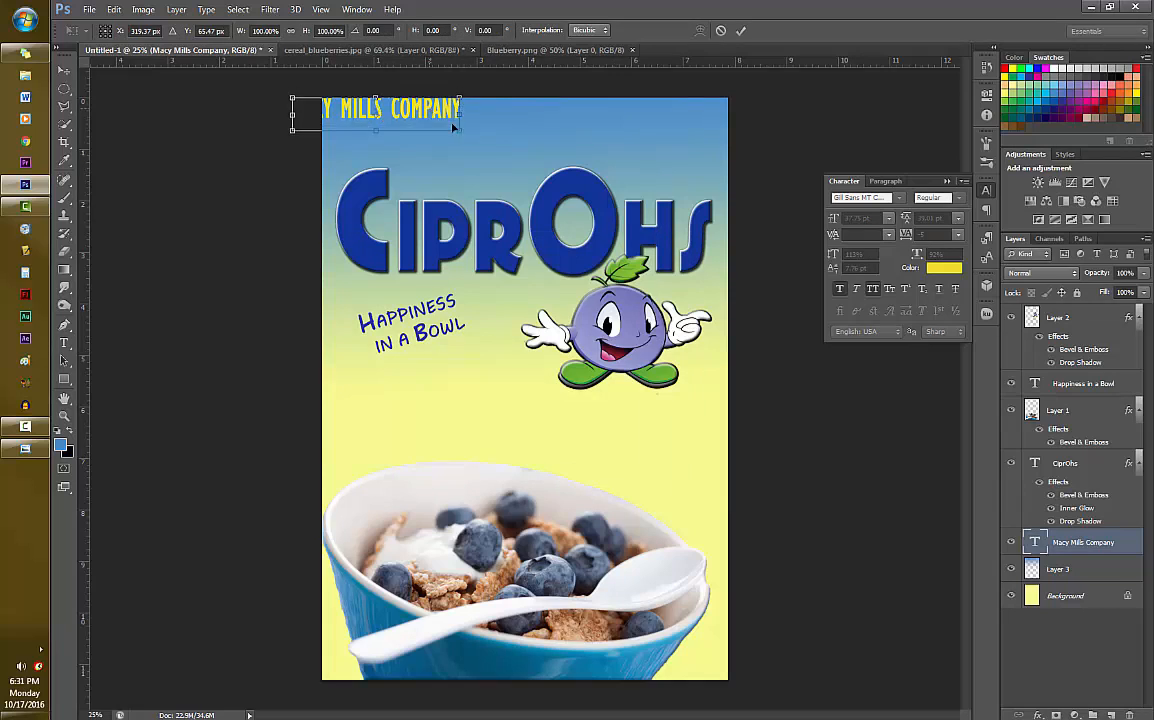
mouse_move(407, 110)
mouse_down()
mouse_move(452, 112)
mouse_move(407, 109)
mouse_move(413, 118)
mouse_move(396, 125)
mouse_up()
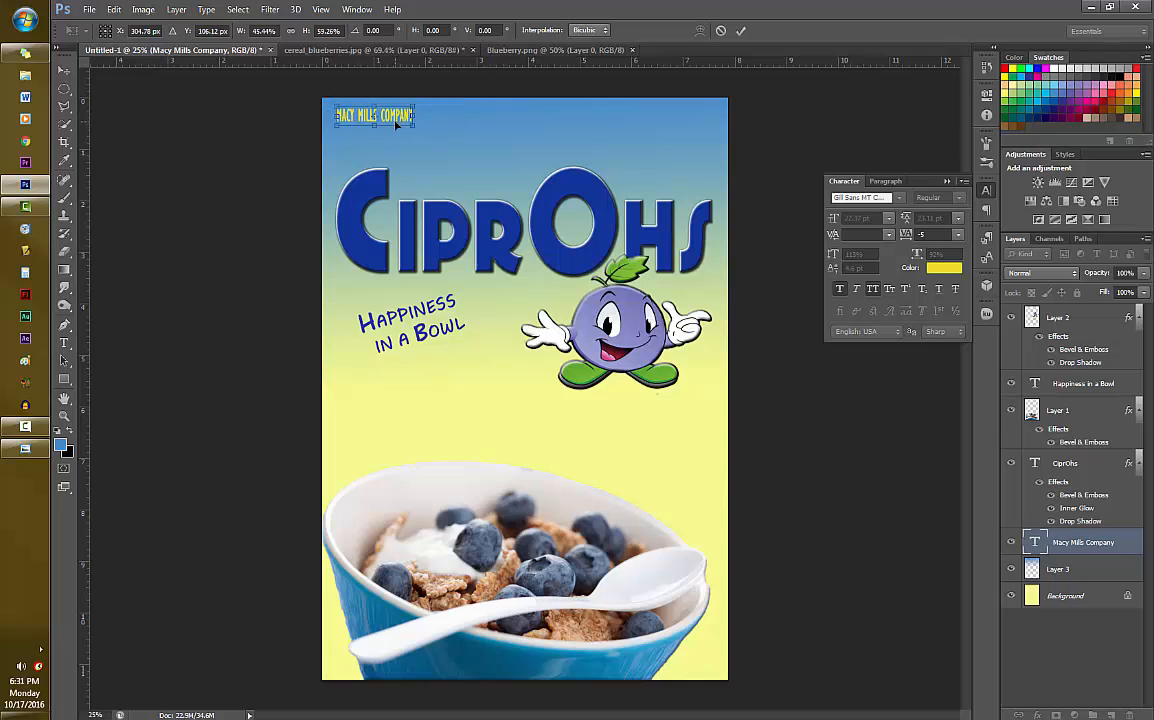
key(Return)
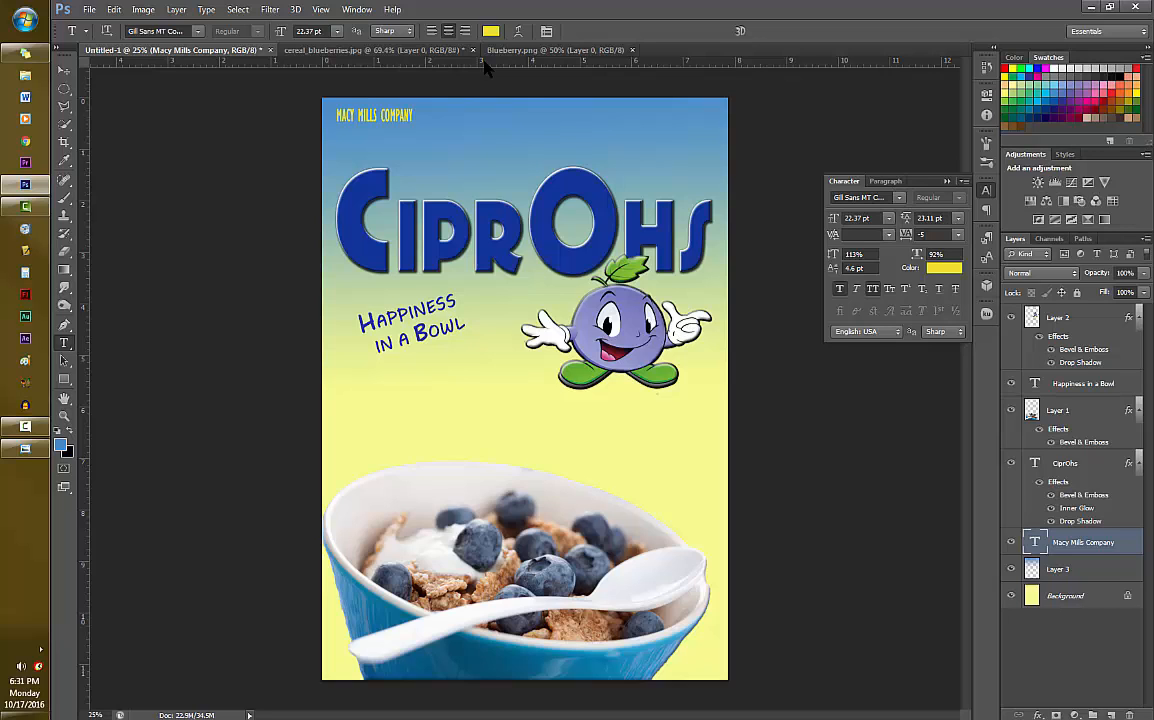
- Open the Box Top Image and Check Mark Icon files from the Misc folder in Stock Photos
click(90, 11)
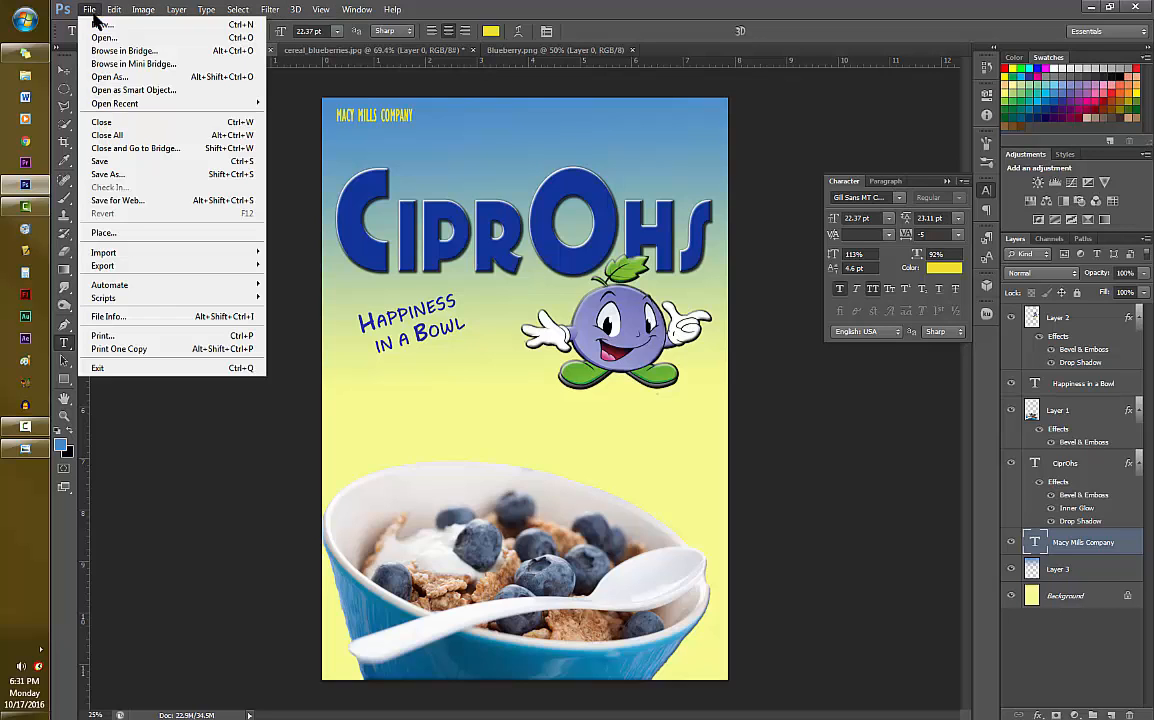
click(100, 38)
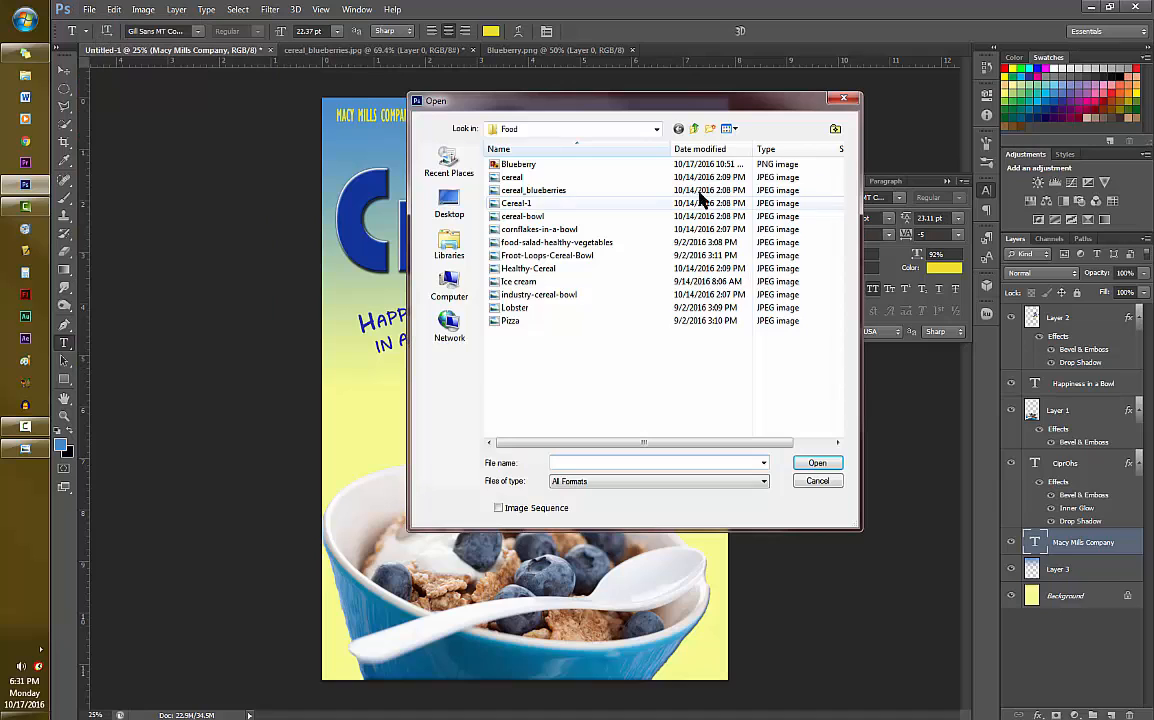
click(692, 130)
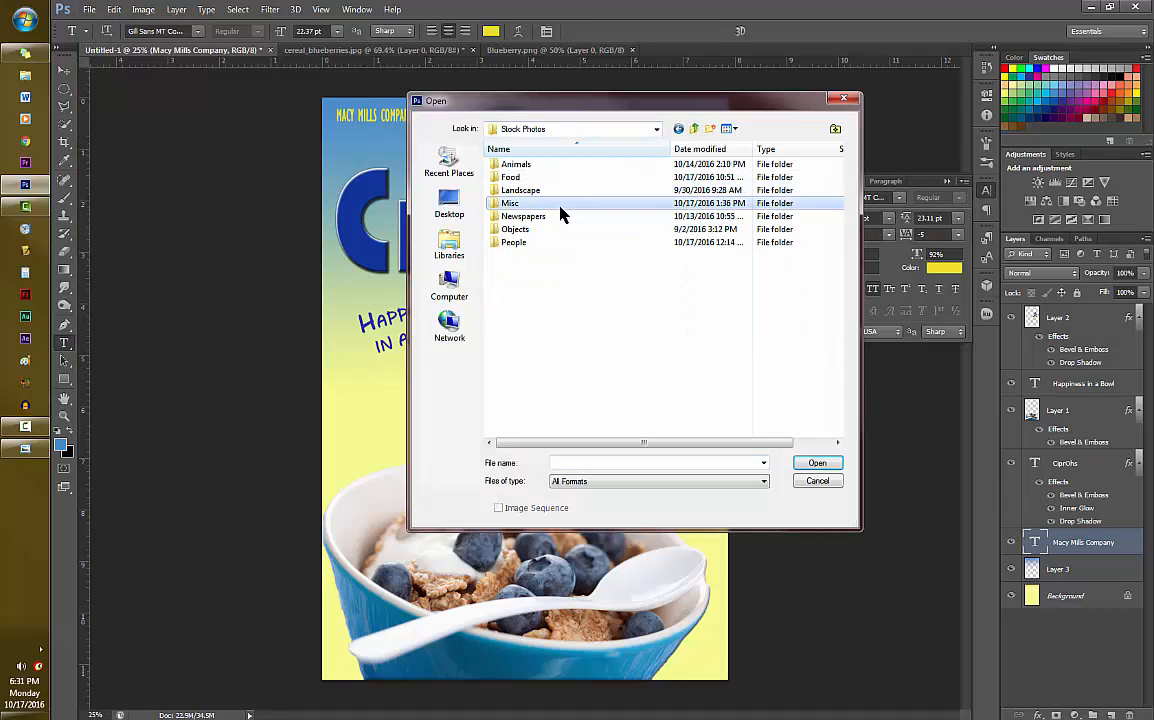
double_click(561, 205)
click(560, 166)
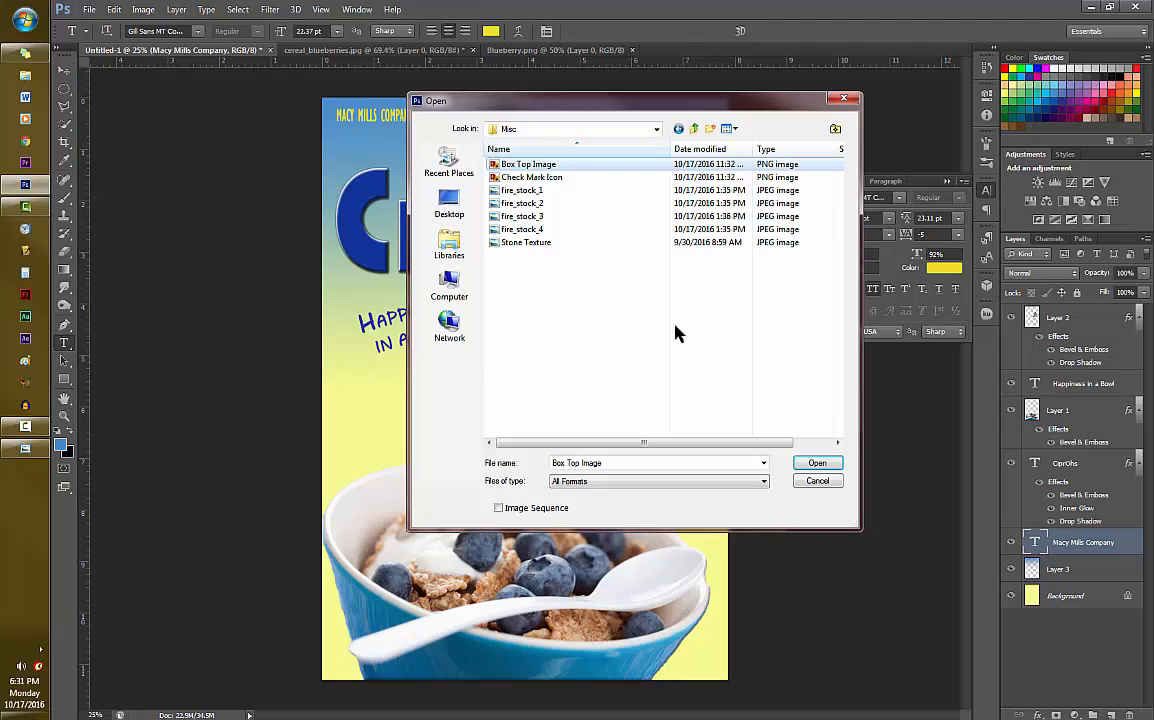
ctrl+click(545, 180)
click(815, 461)
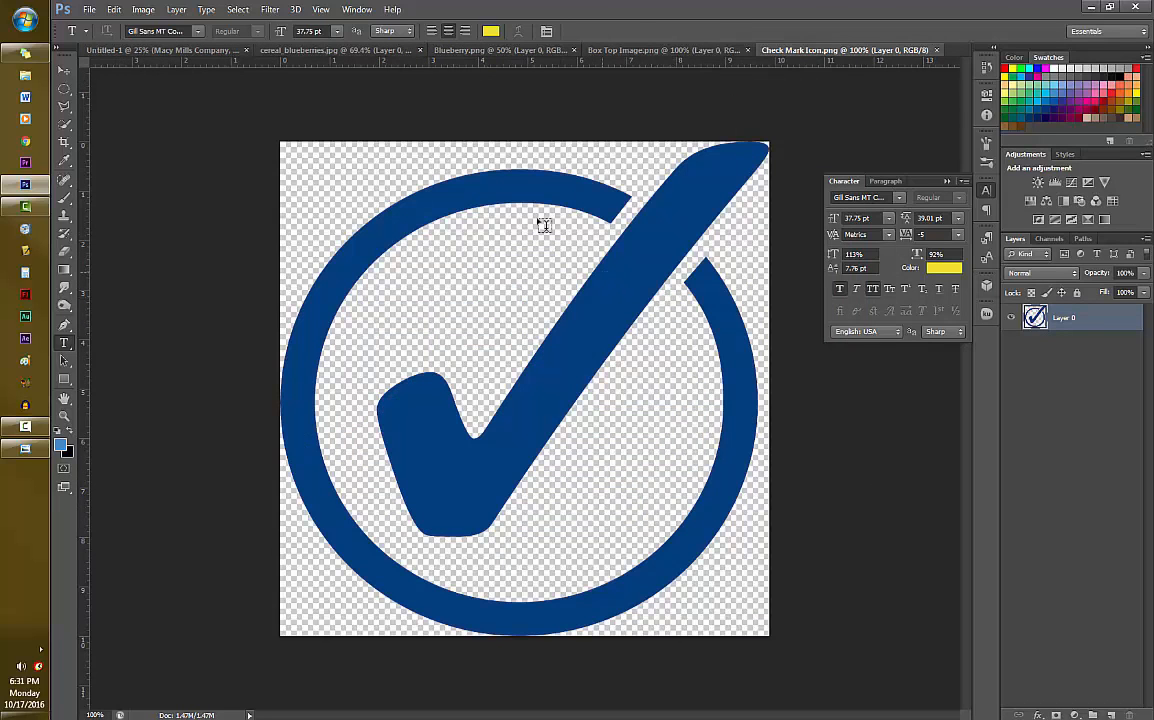
- Copy the Box Tops logo into the cereal box document and place it in the upper-right corner, rotated about 7 degrees
click(605, 50)
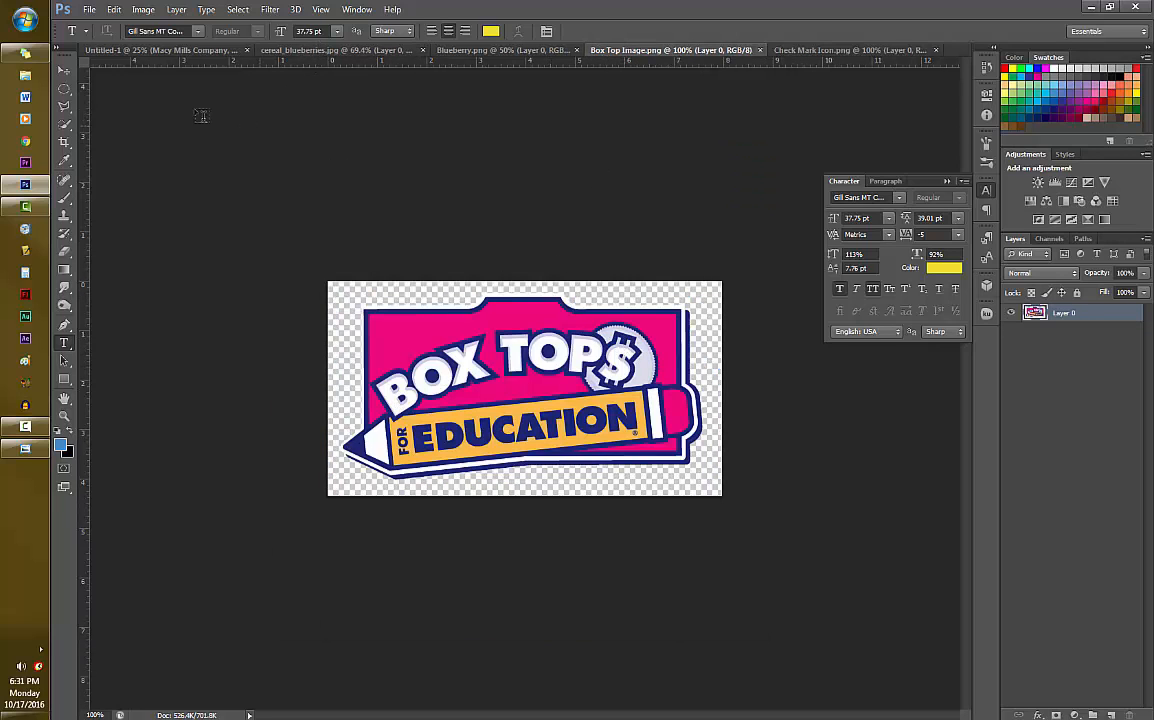
drag(665, 50, 680, 128)
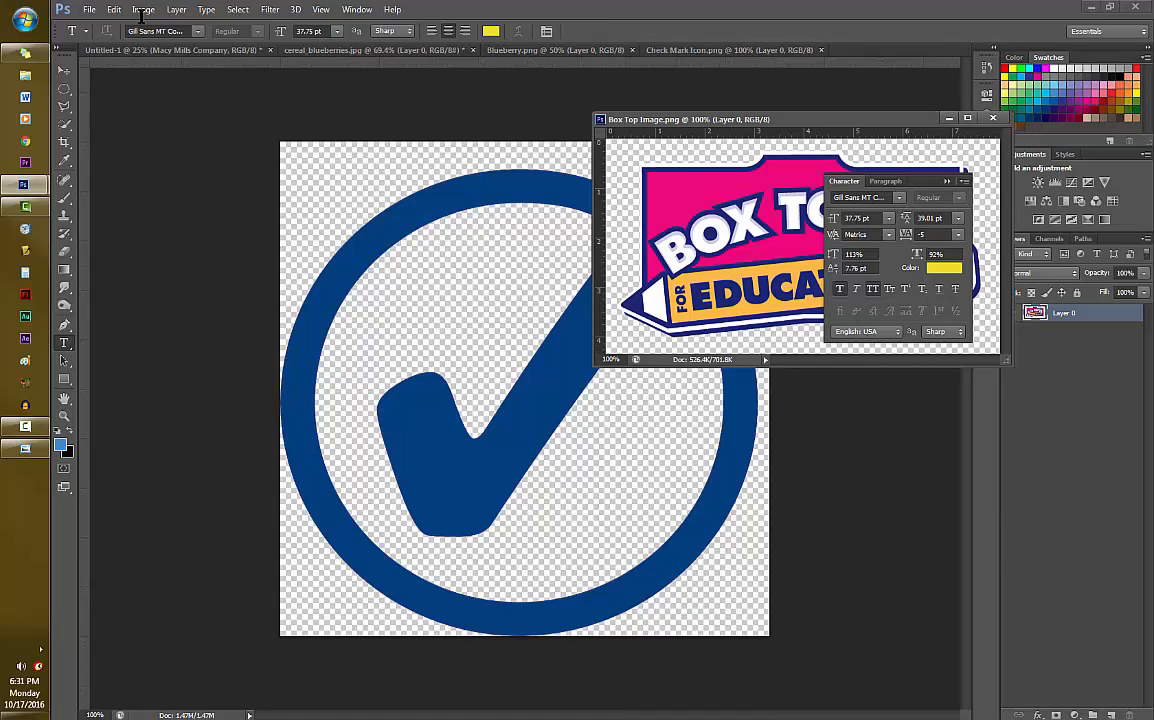
click(170, 50)
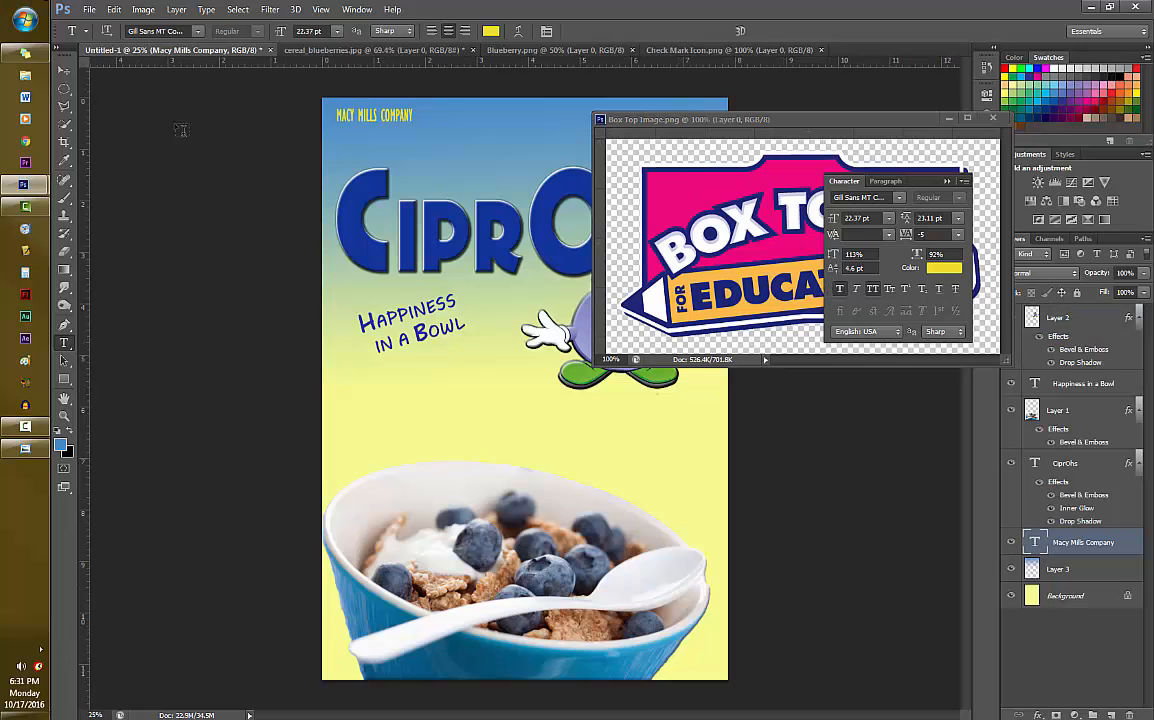
click(64, 70)
drag(633, 214, 410, 236)
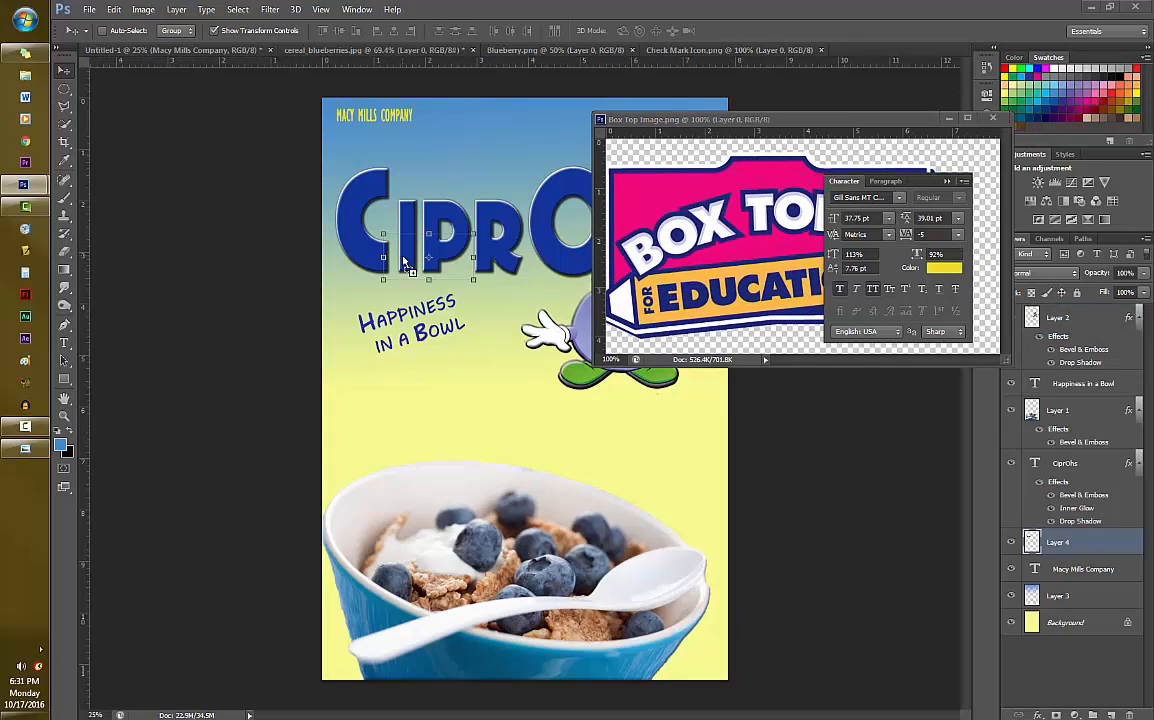
click(949, 118)
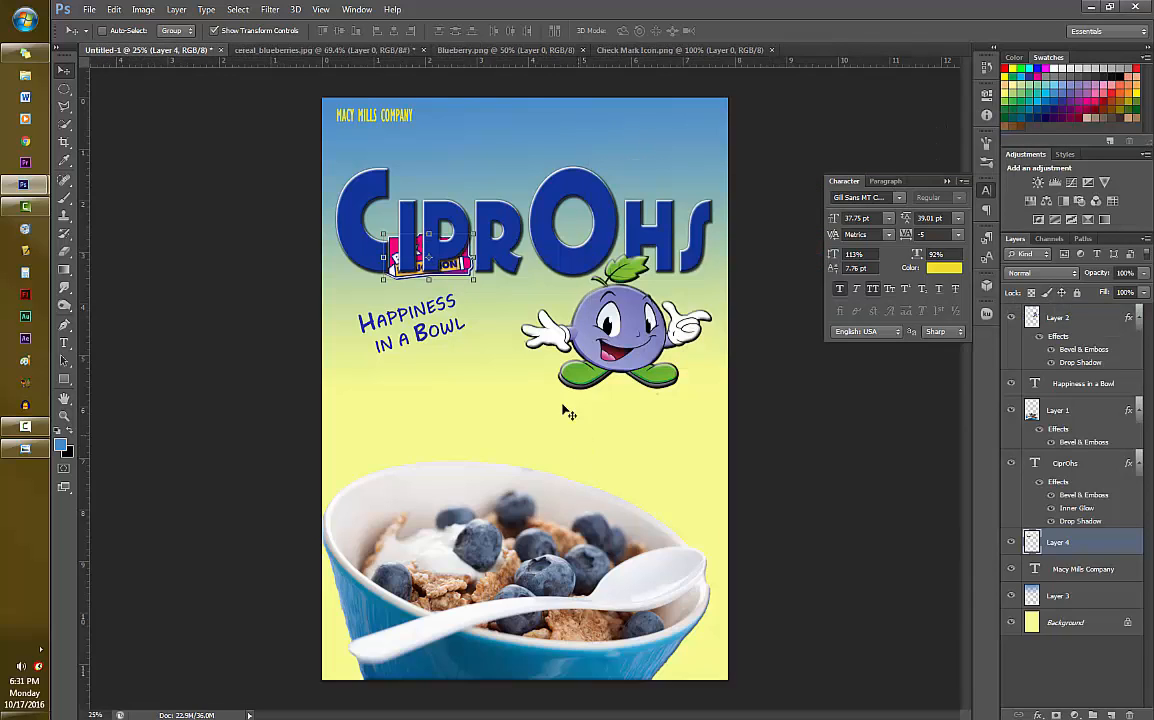
drag(461, 279, 698, 145)
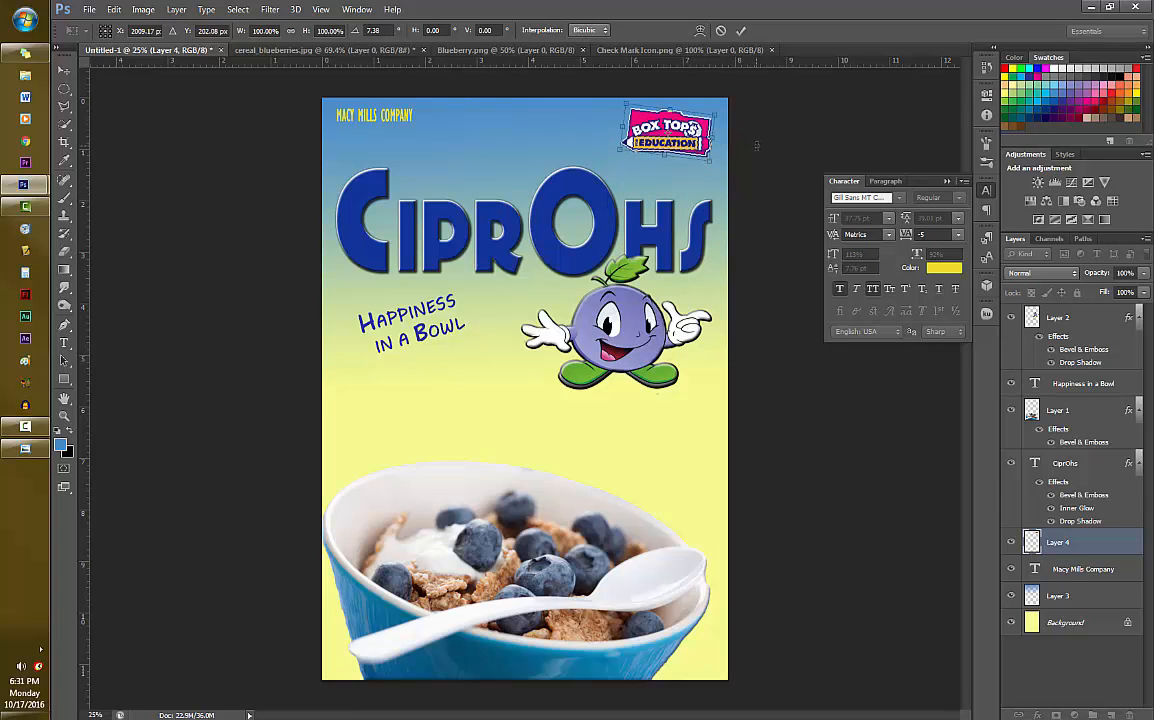
key(Return)
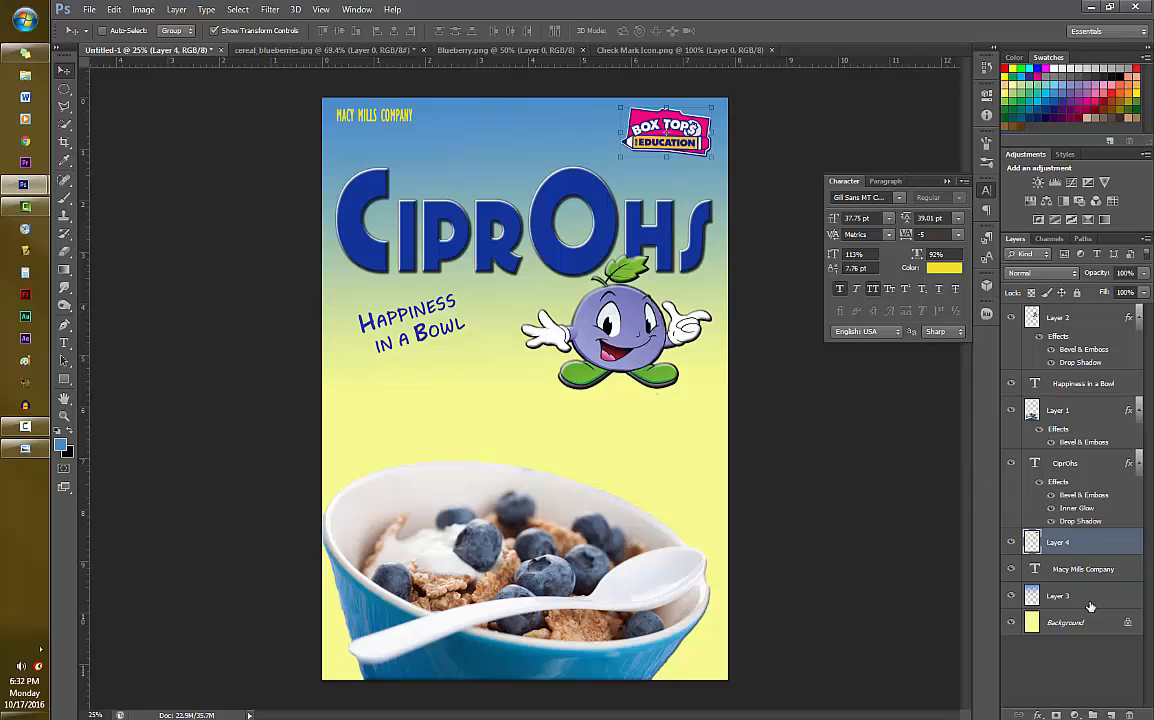
- Enlarge the company name text to about 29 pt, keeping it in the box front's upper-left corner
click(1068, 571)
key(ctrl+t)
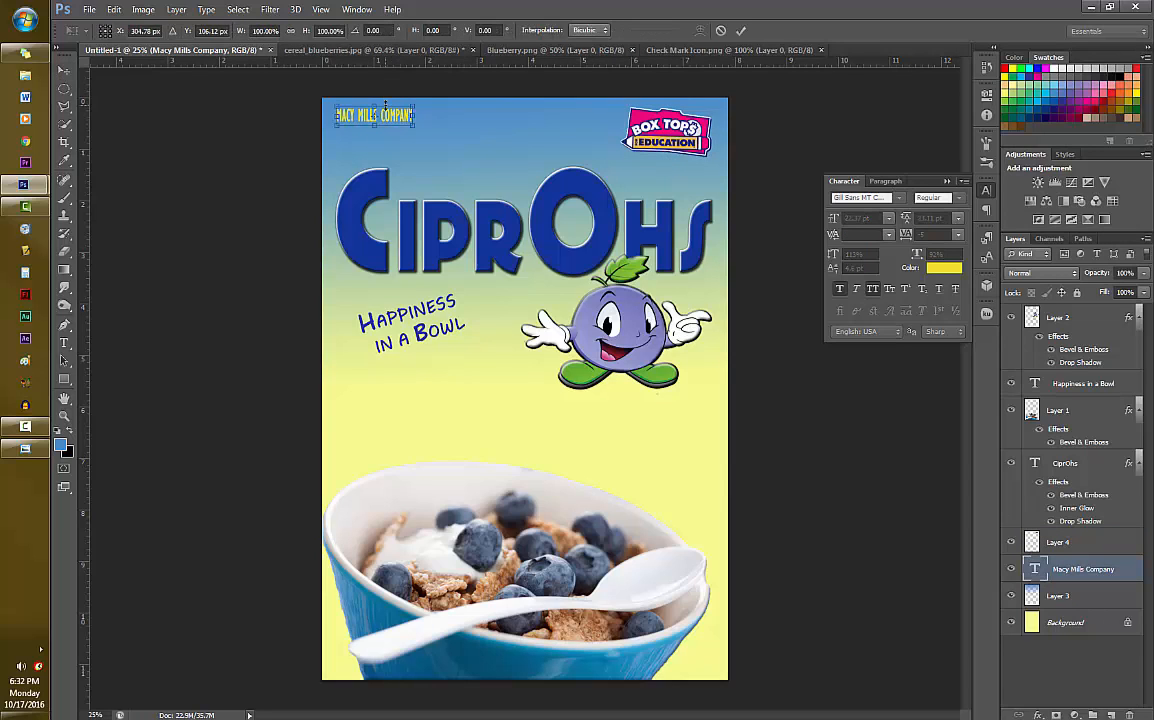
drag(413, 115, 438, 118)
key(Return)
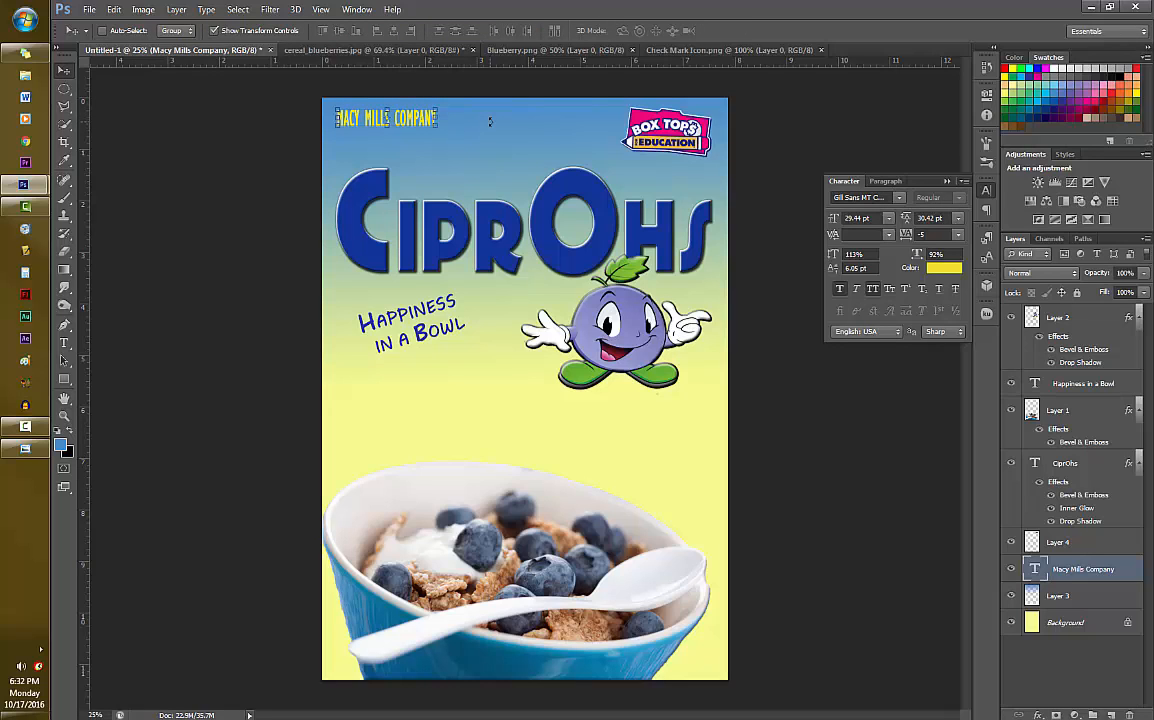
- Copy the check mark icon into the cereal box document as a layer above the company name, and redock the icon's window
click(736, 50)
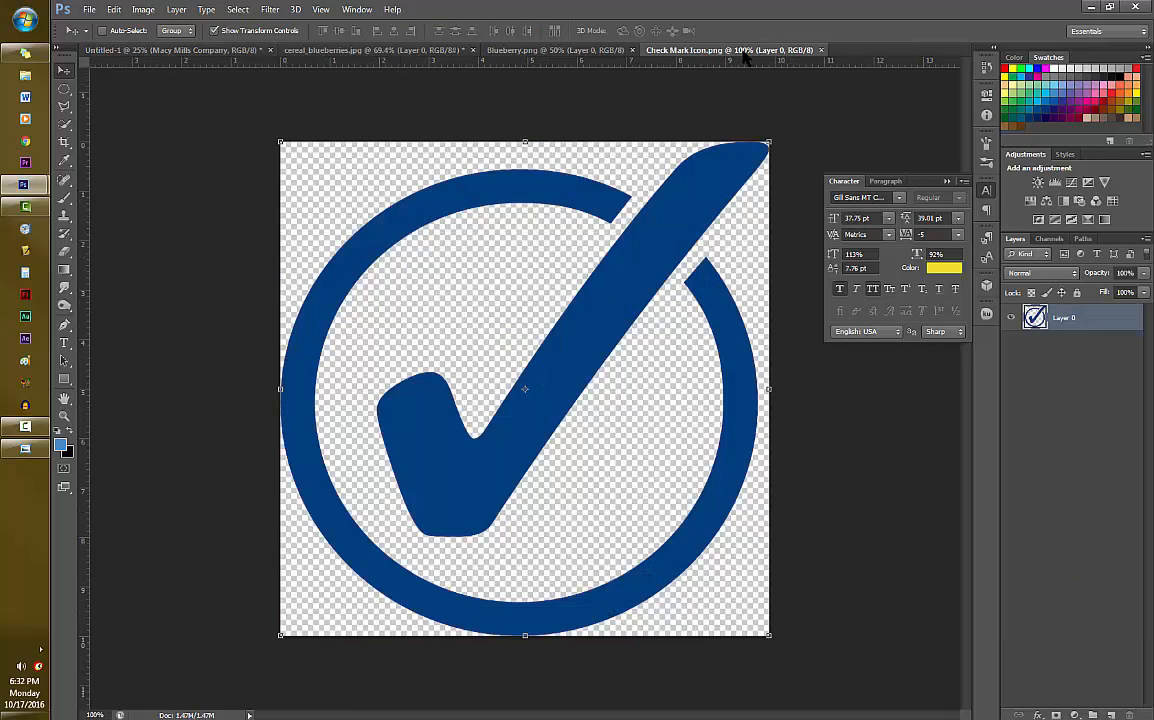
drag(745, 58, 762, 160)
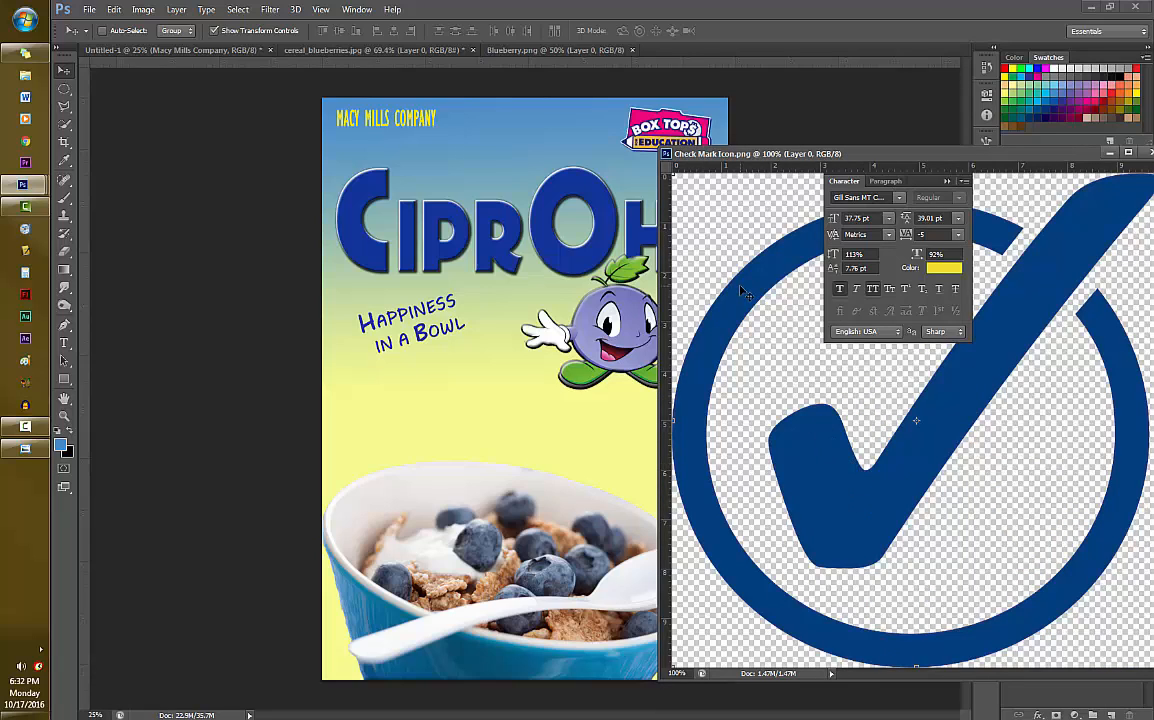
drag(745, 320, 420, 298)
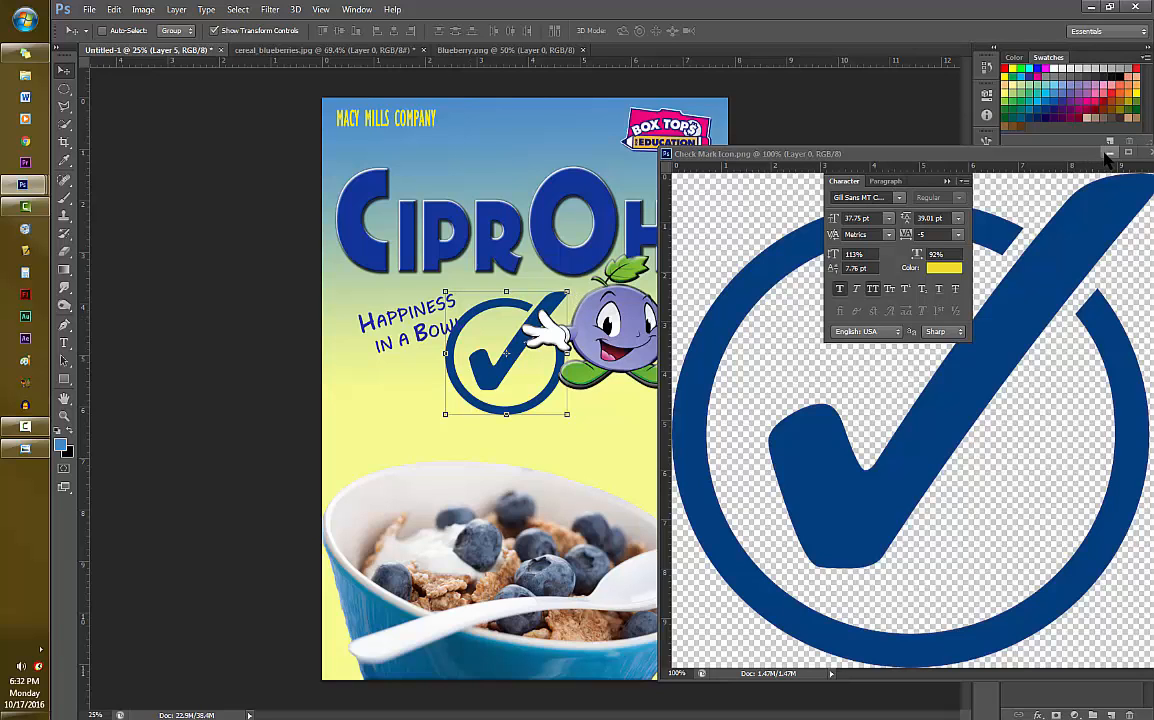
drag(1042, 154, 805, 52)
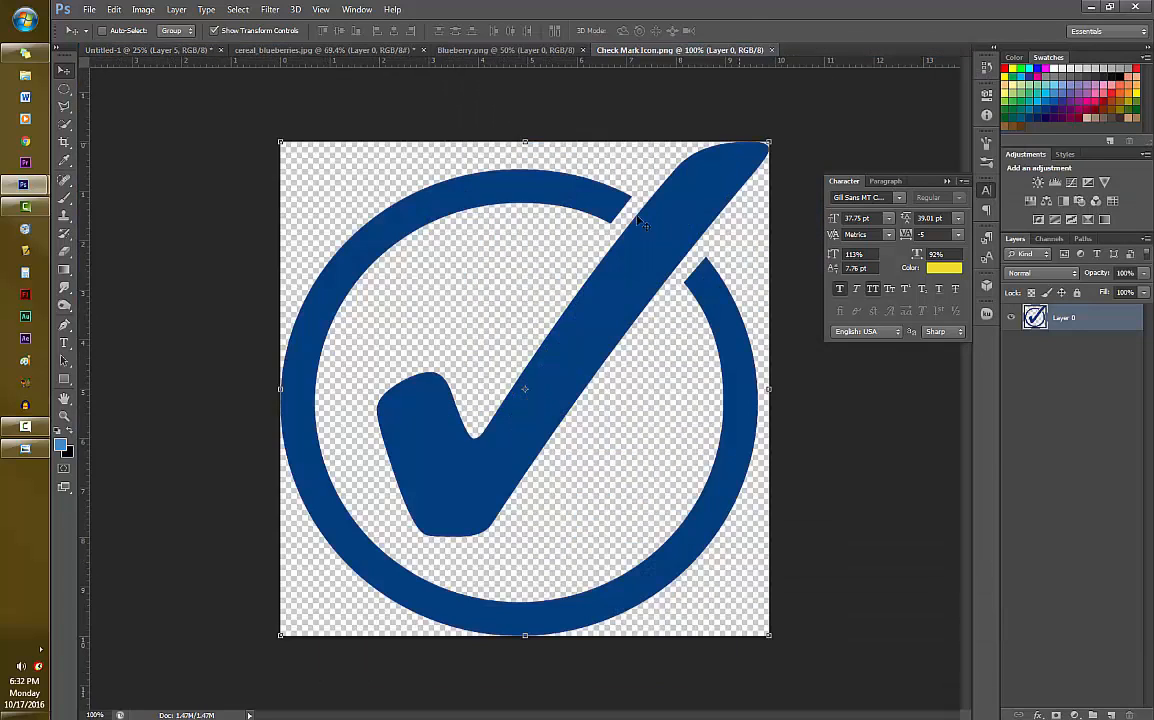
click(122, 50)
- Shrink the check mark to about 43%, rotate it about 10 degrees, and place it above the bowl's right rim
drag(526, 369, 669, 448)
drag(711, 373, 675, 446)
mouse_move(707, 446)
mouse_down()
mouse_move(708, 456)
mouse_move(684, 436)
mouse_move(696, 450)
mouse_move(724, 434)
mouse_up()
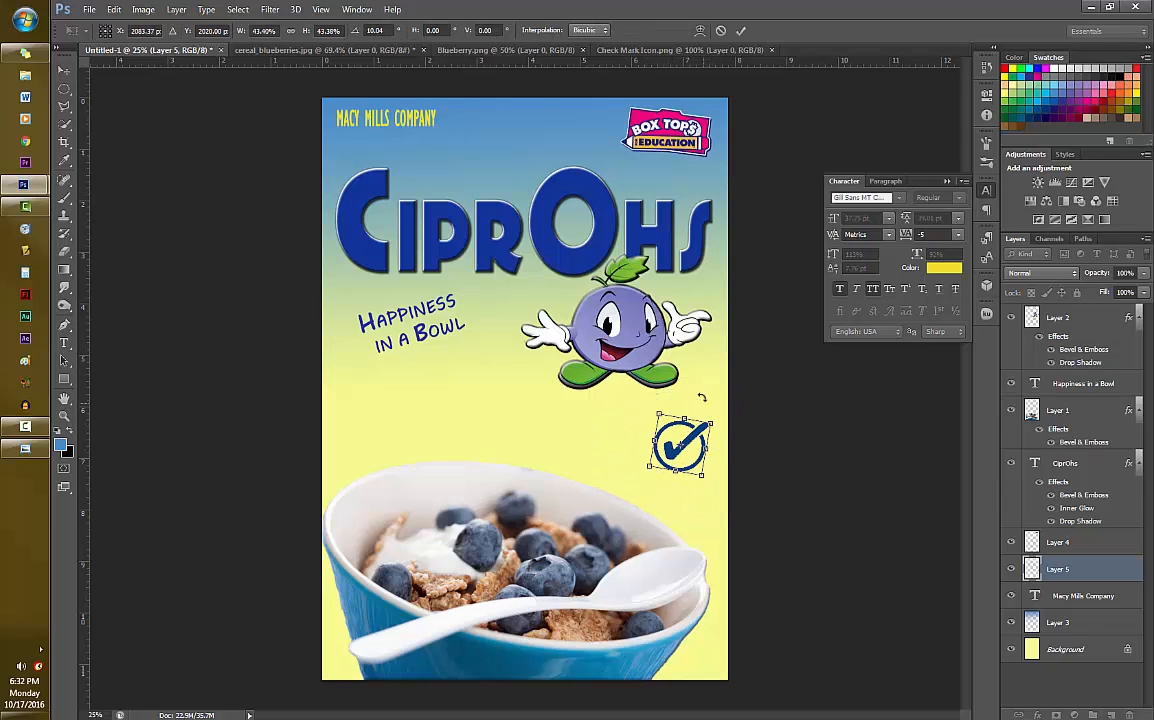
key(Return)
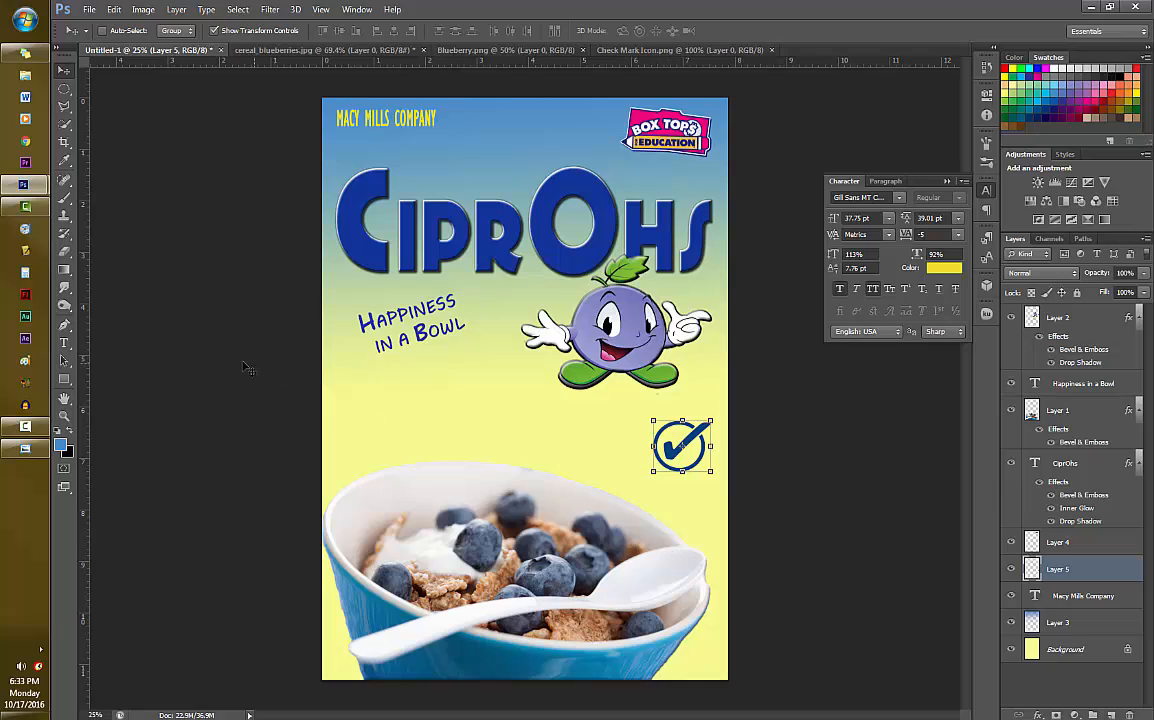
- Add the text "100% Whole Grain Guaranteed" on two centered lines next to the check mark, on a new layer above it
click(1092, 716)
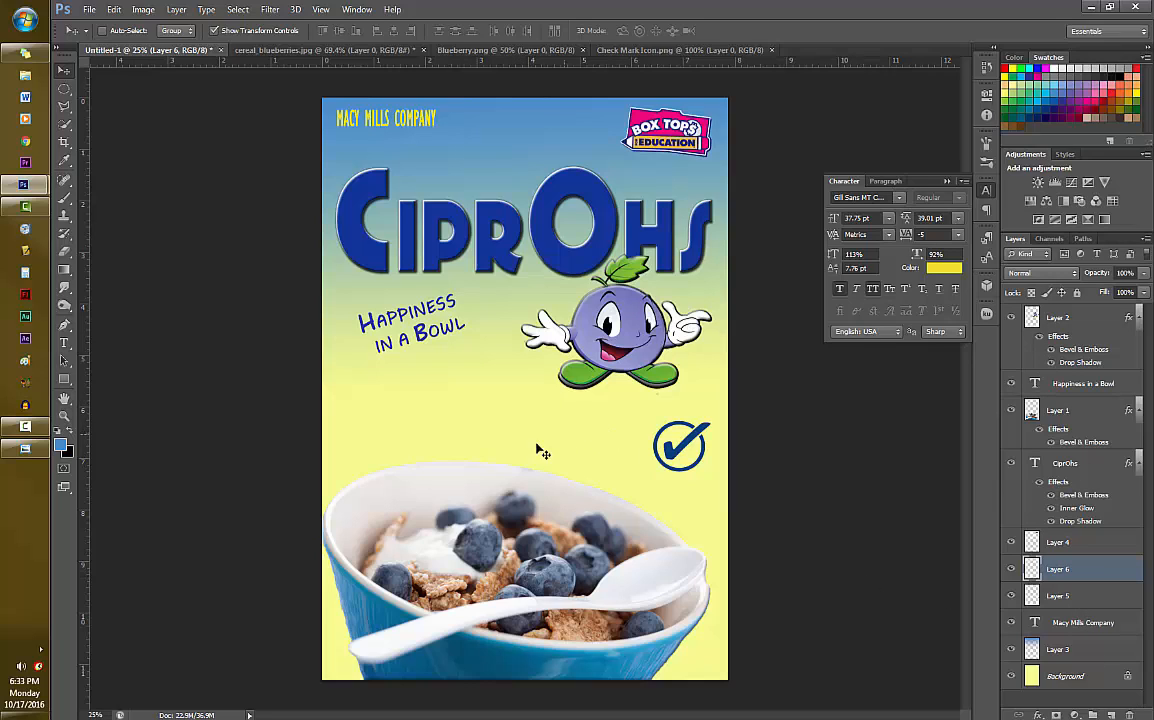
click(64, 343)
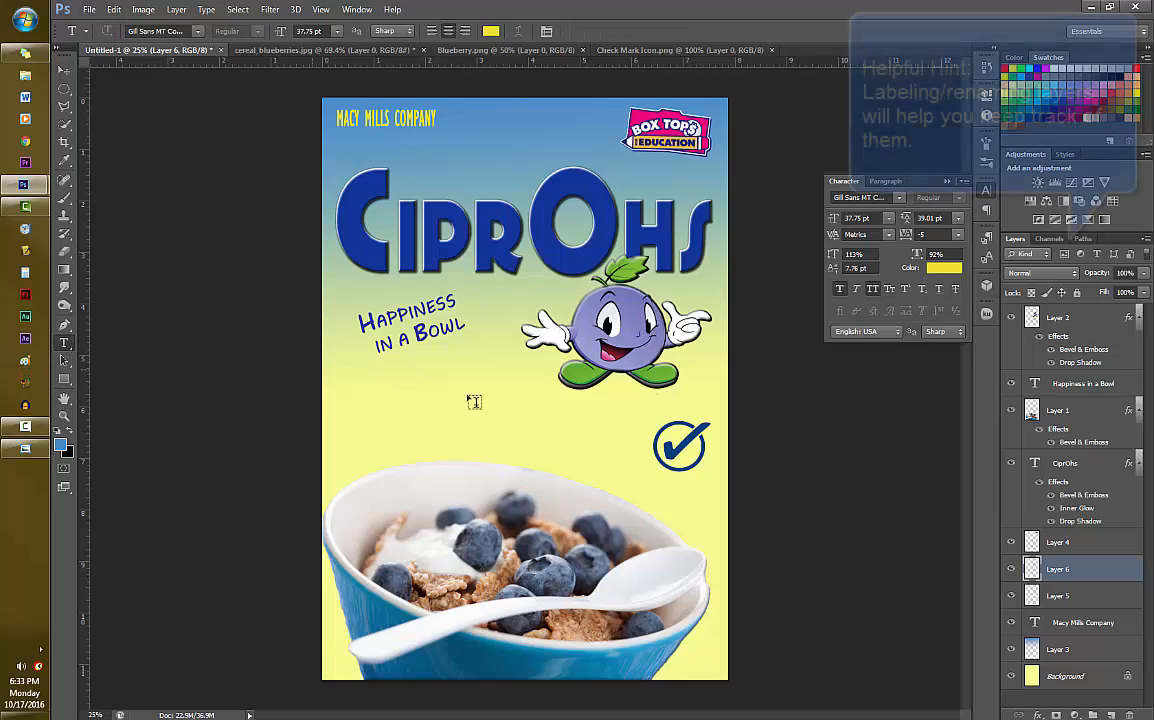
click(590, 428)
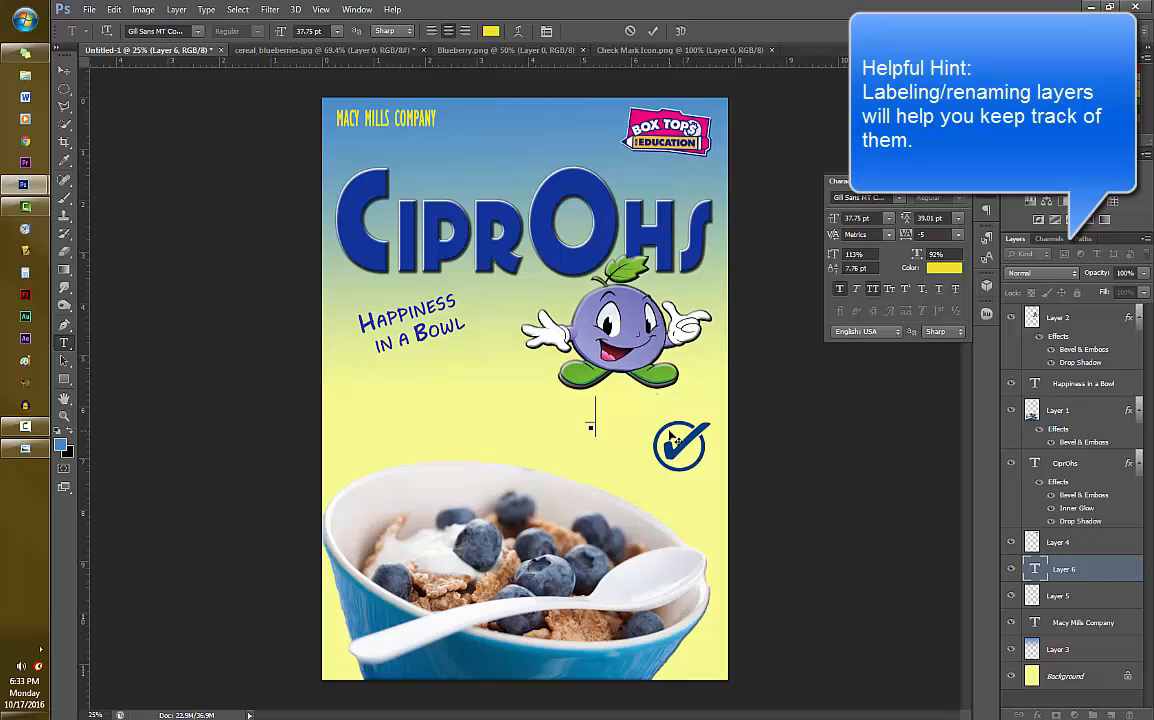
text(100)
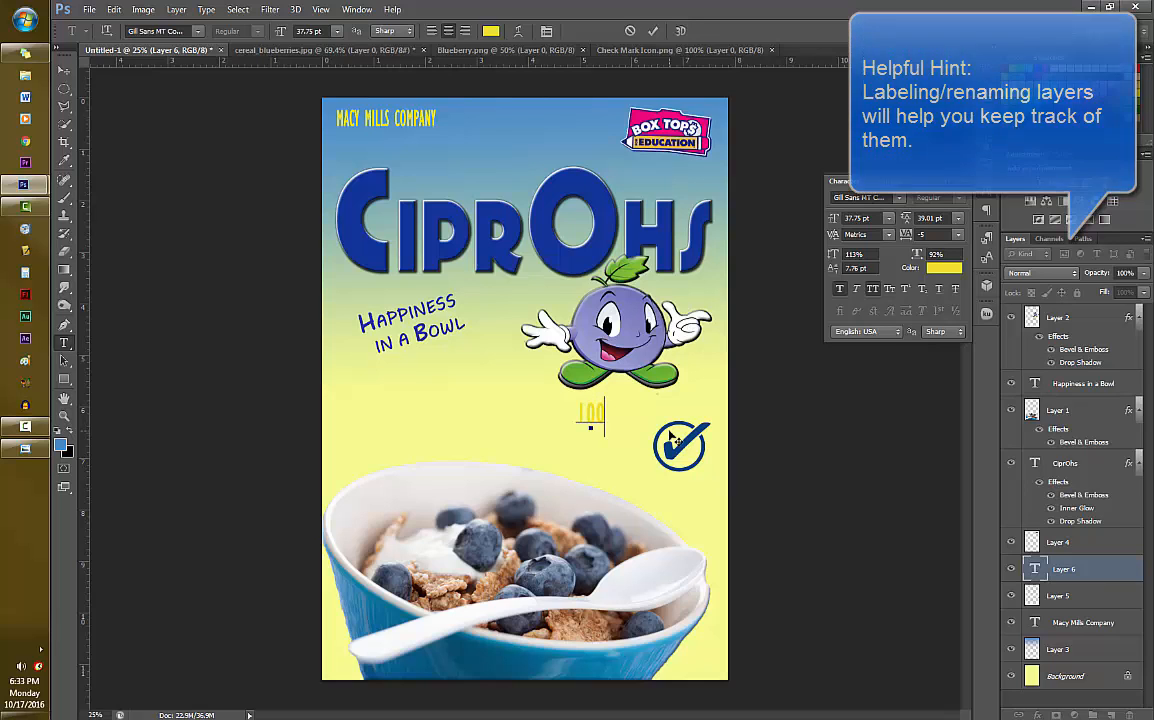
text(%)
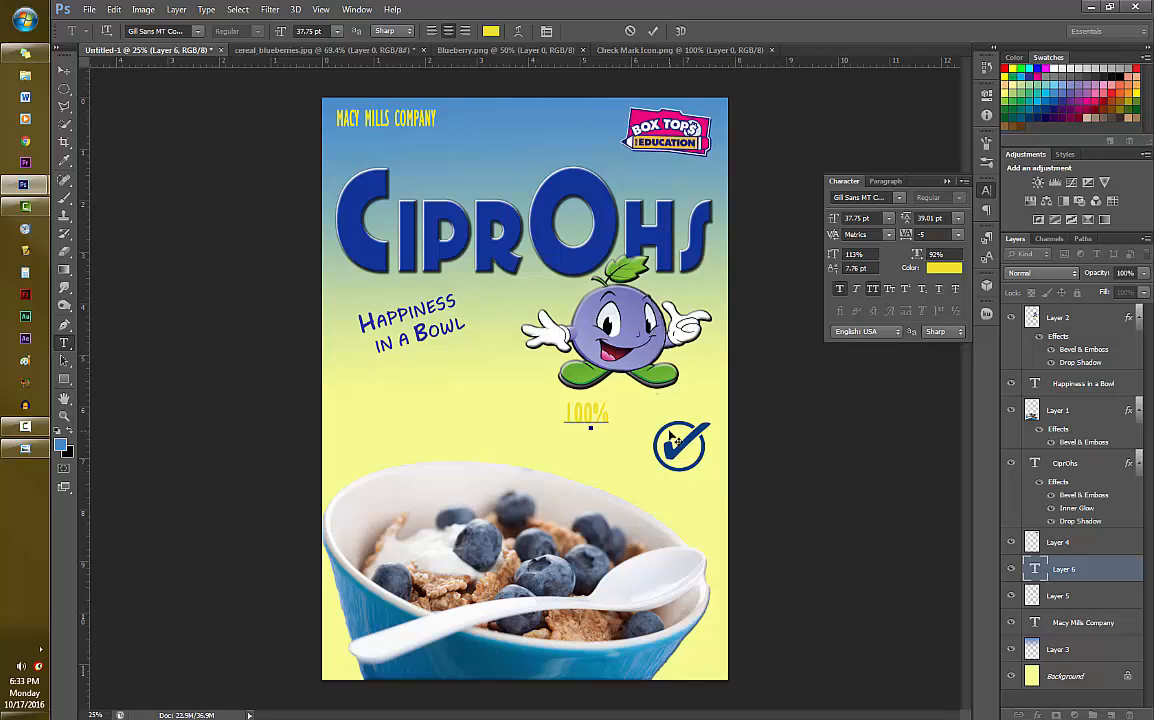
text( WHOLE W)
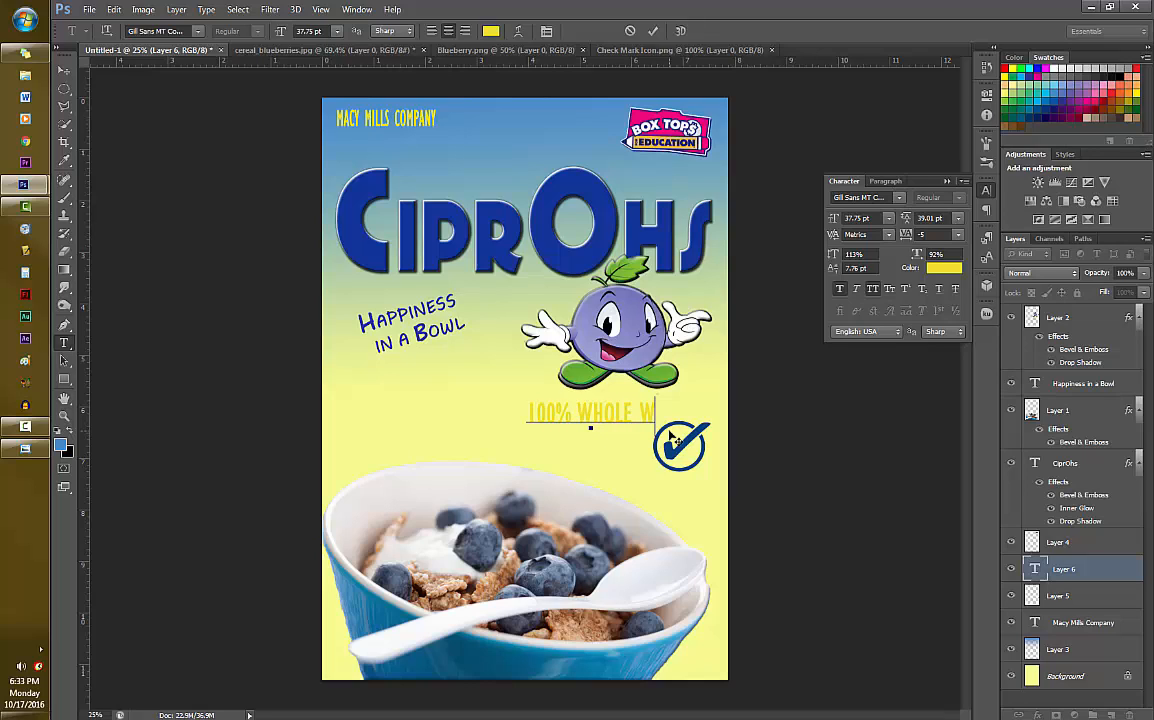
key(BackSpace)
text(GRAD)
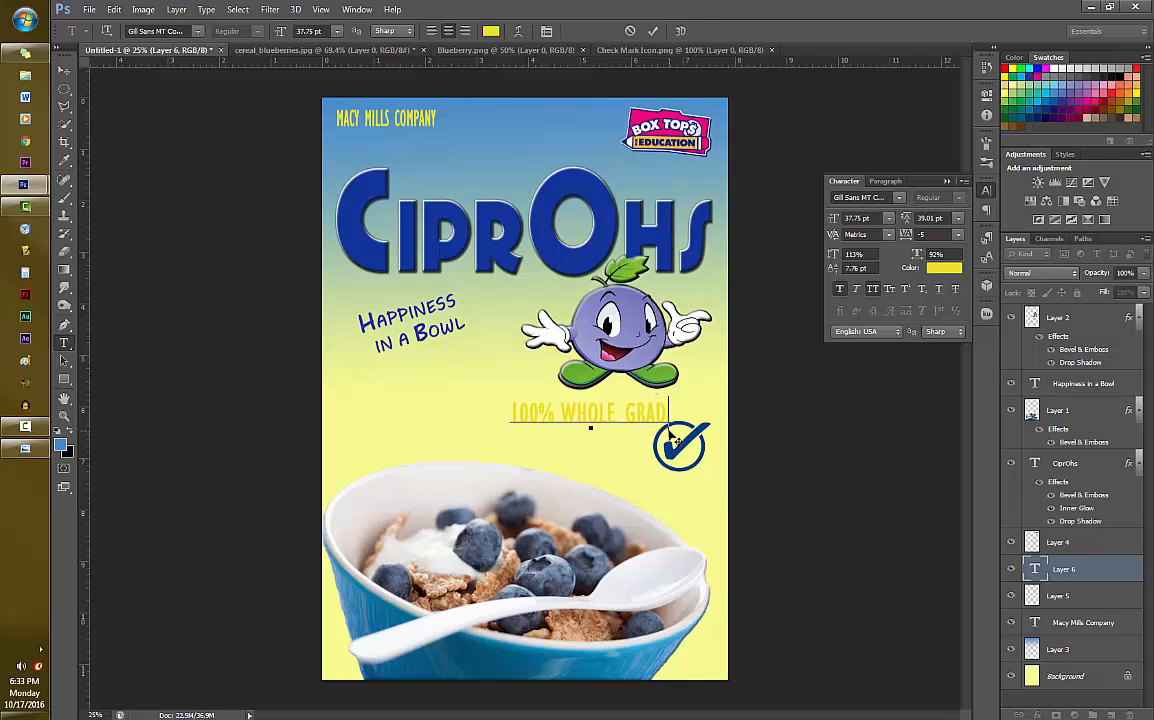
key(BackSpace)
text(IN )
text(GUARA)
text(NTEED)
- Recolor the whole grain claim text to dark blue #120890
drag(643, 436, 498, 401)
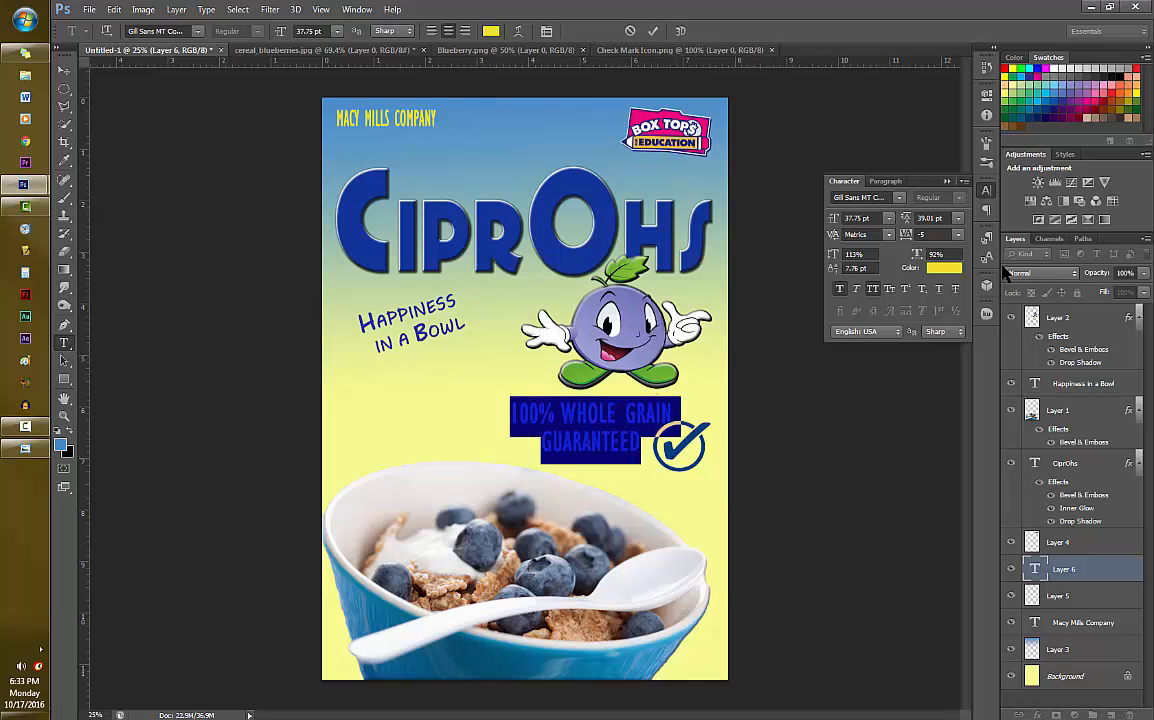
click(944, 267)
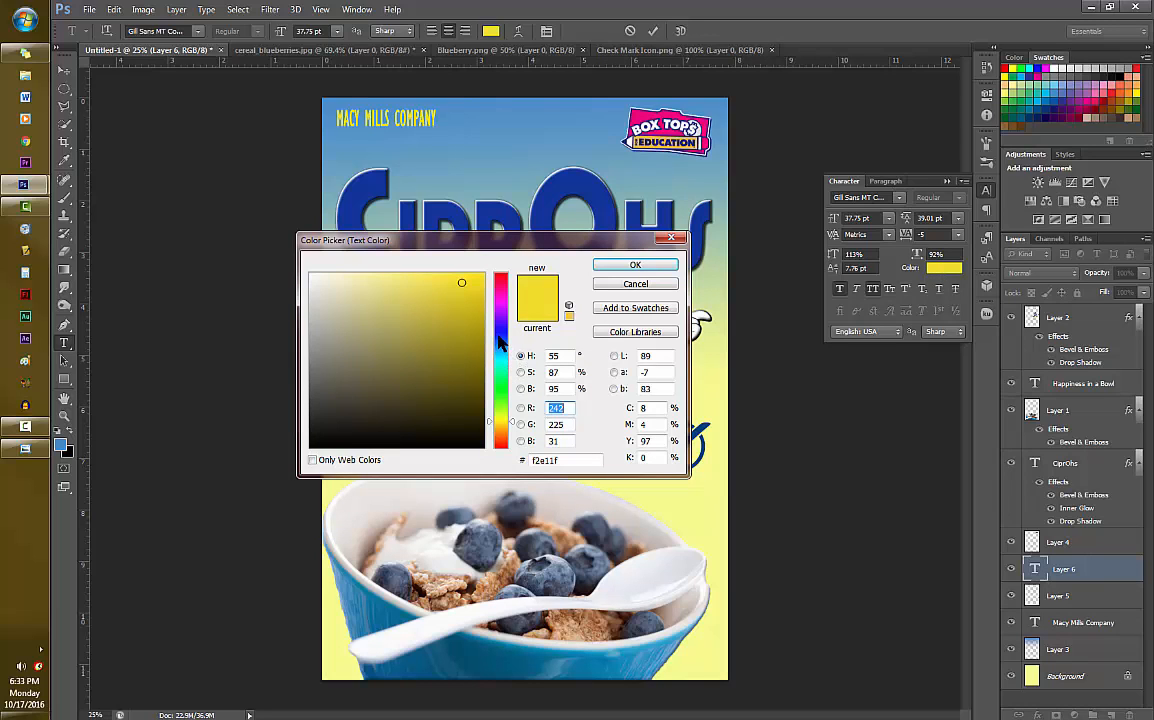
click(498, 331)
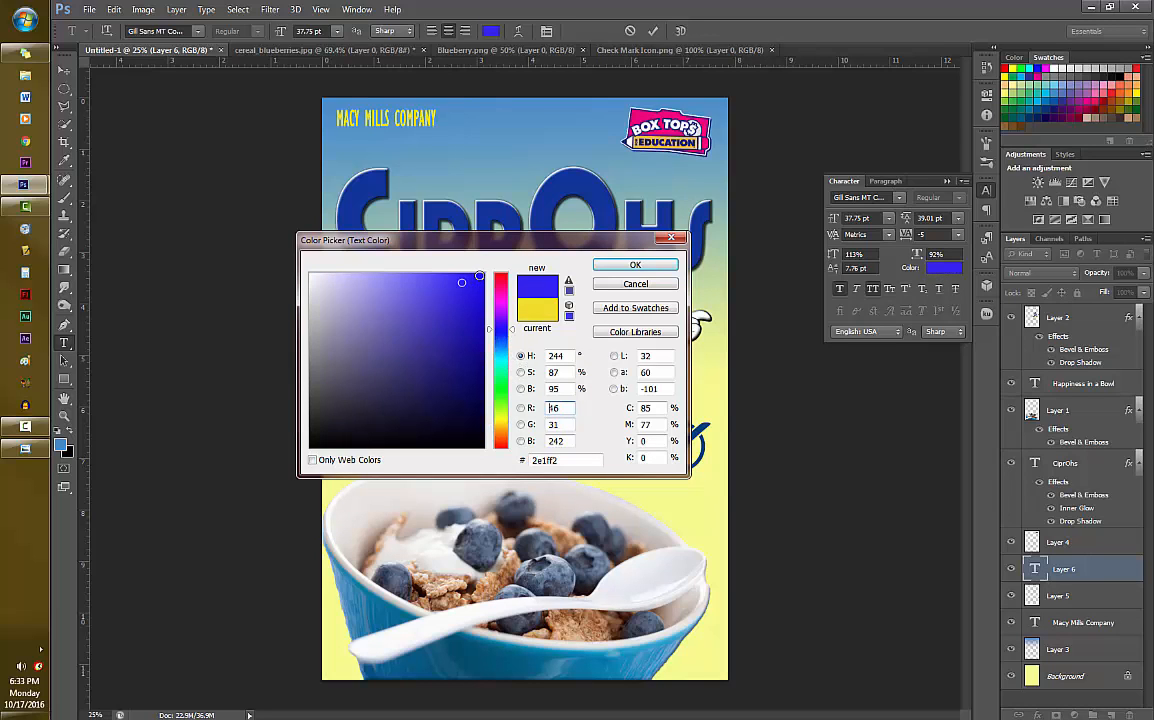
click(479, 275)
click(467, 327)
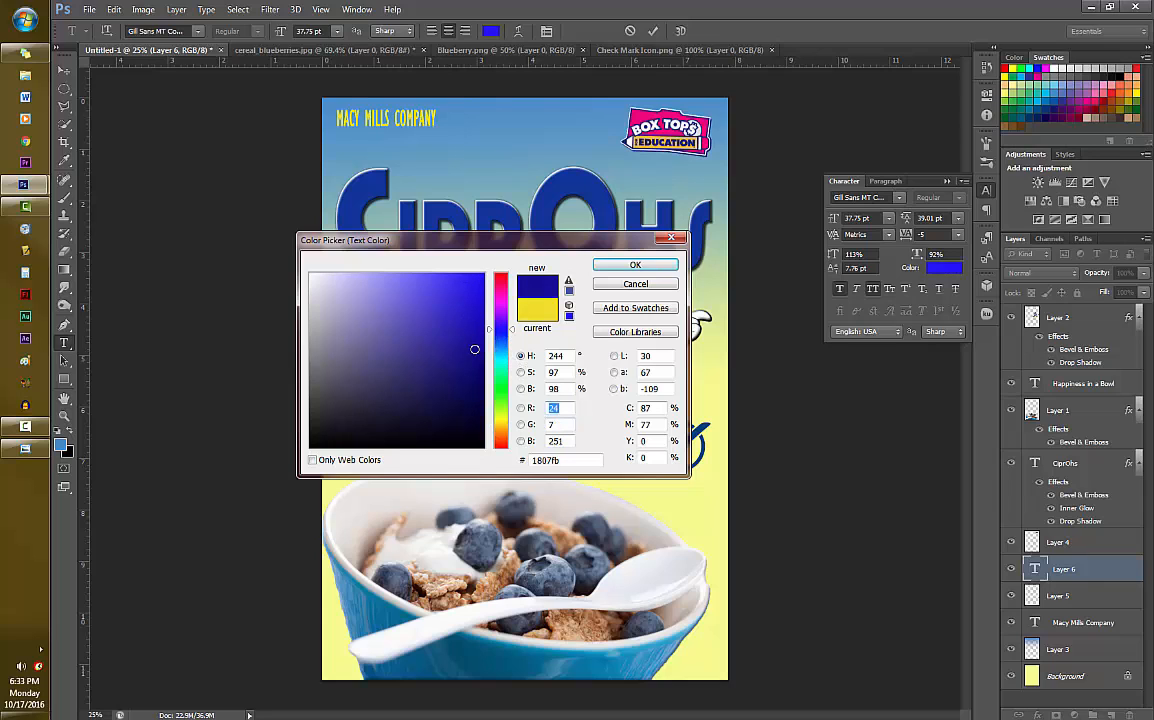
click(635, 264)
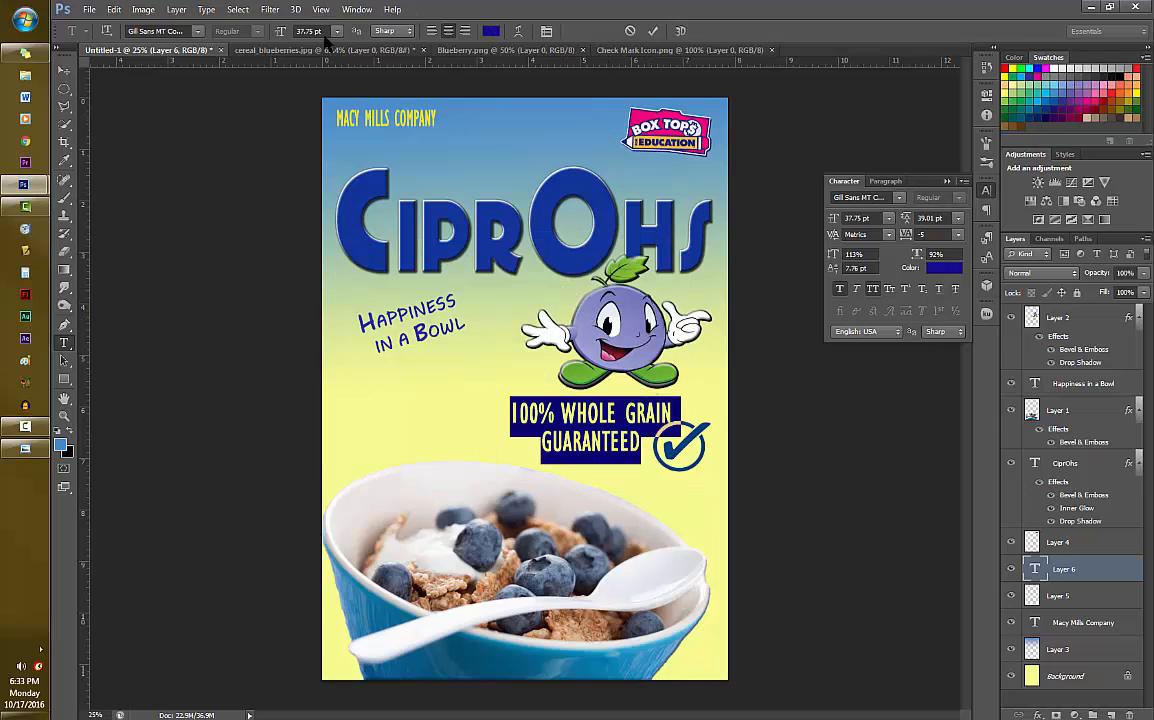
- Change the whole grain claim's font to Letter Gothic Std
click(198, 32)
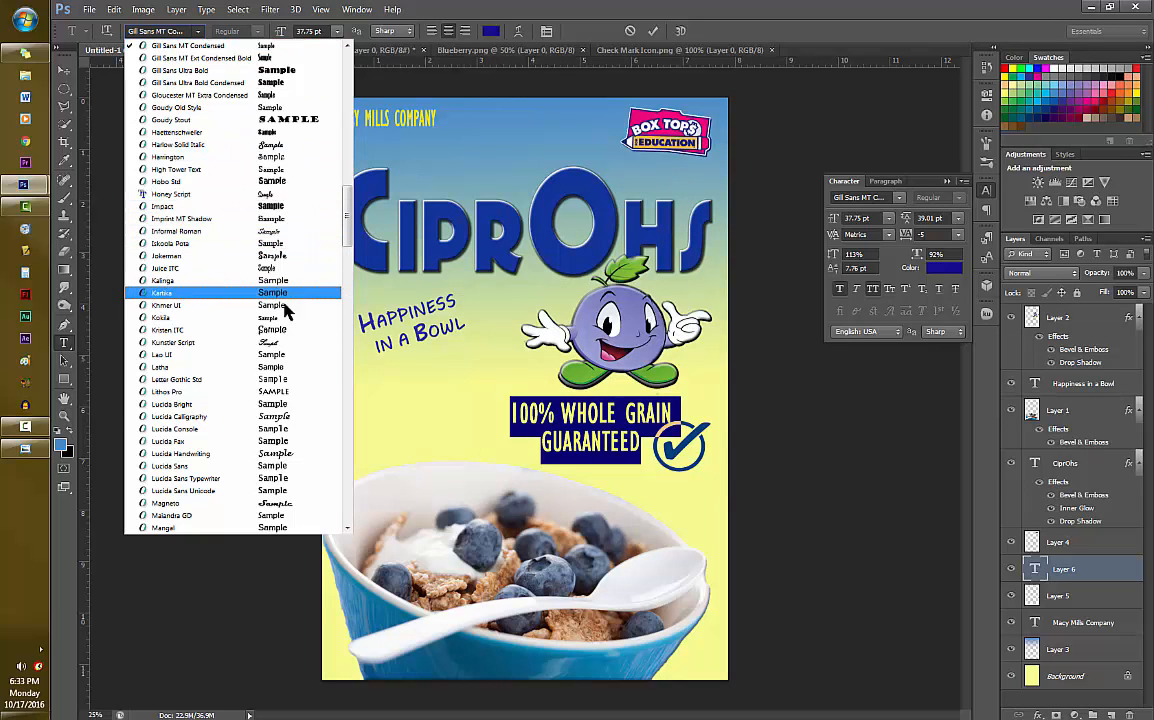
click(280, 379)
click(651, 32)
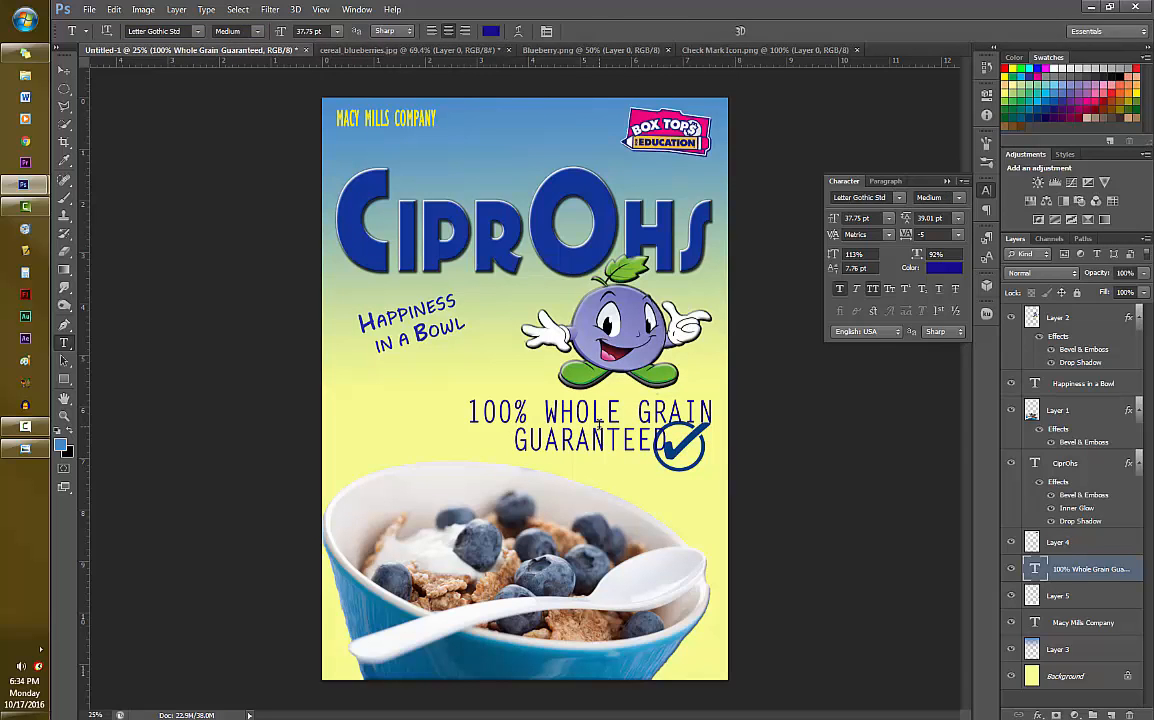
- Shrink and narrow the whole grain claim to about 24 pt and place it directly left of the check mark
key(ctrl+t)
drag(468, 430, 610, 430)
drag(657, 427, 604, 427)
drag(663, 397, 638, 441)
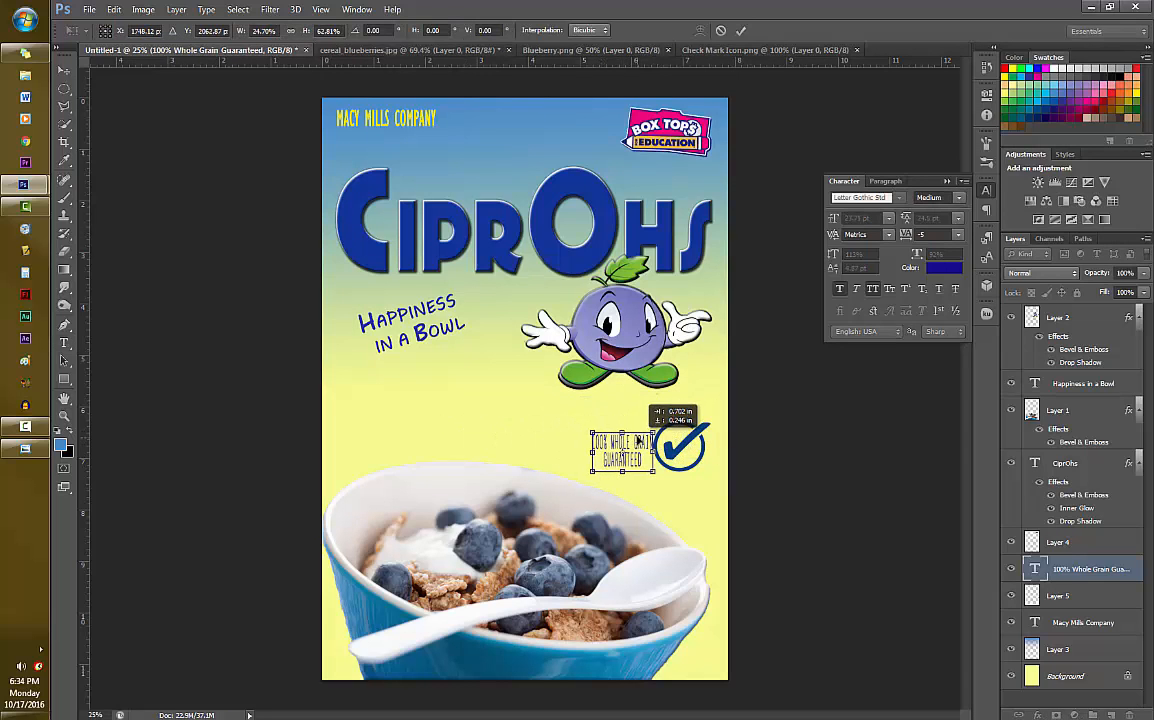
key(Return)
- Make the whole grain claim bold and set its horizontal scale to 110%
click(256, 36)
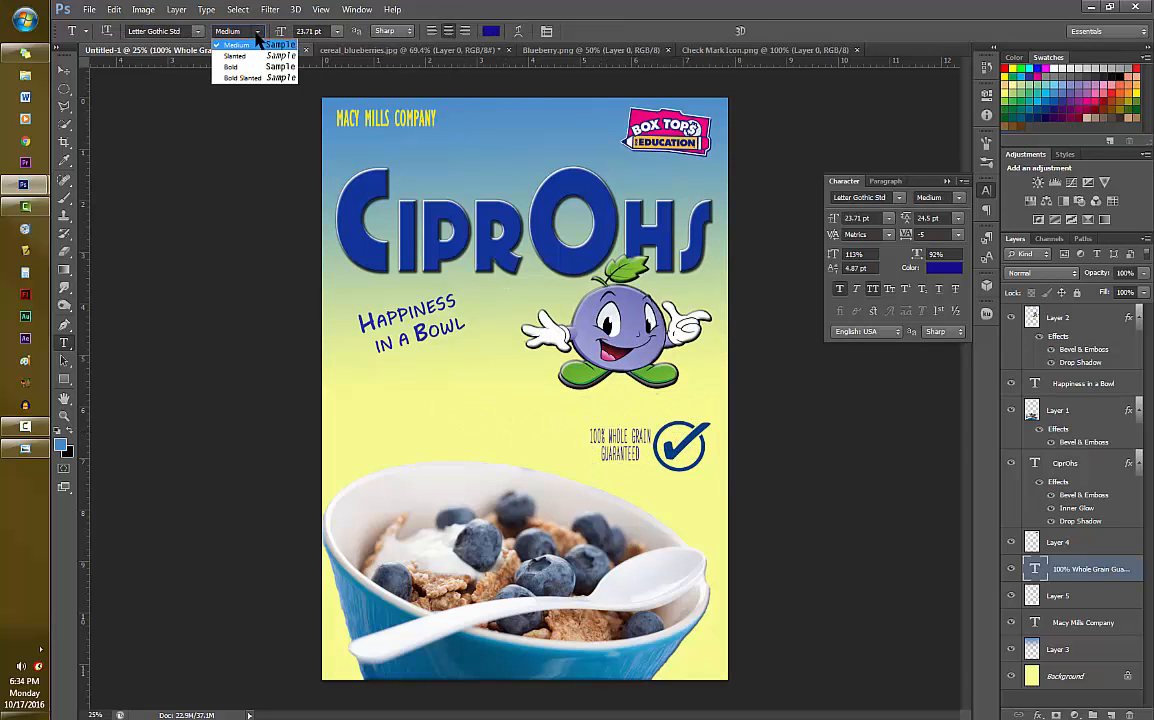
click(231, 66)
click(912, 258)
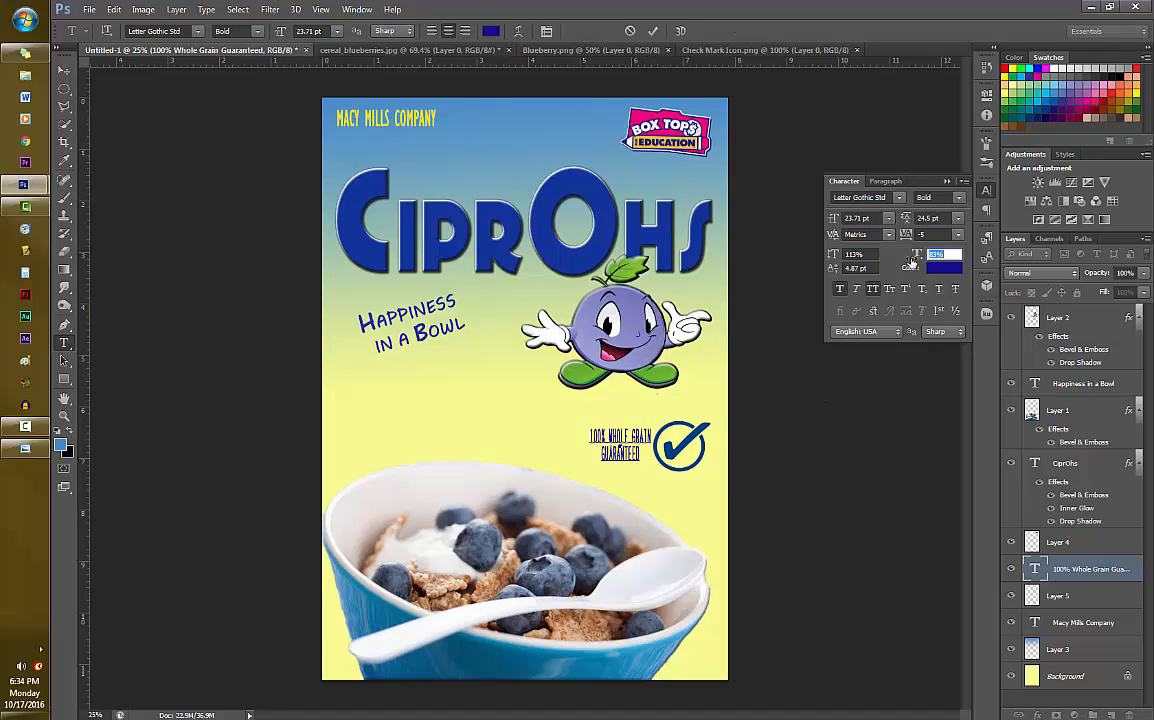
drag(914, 258, 931, 254)
key(ctrl+Return)
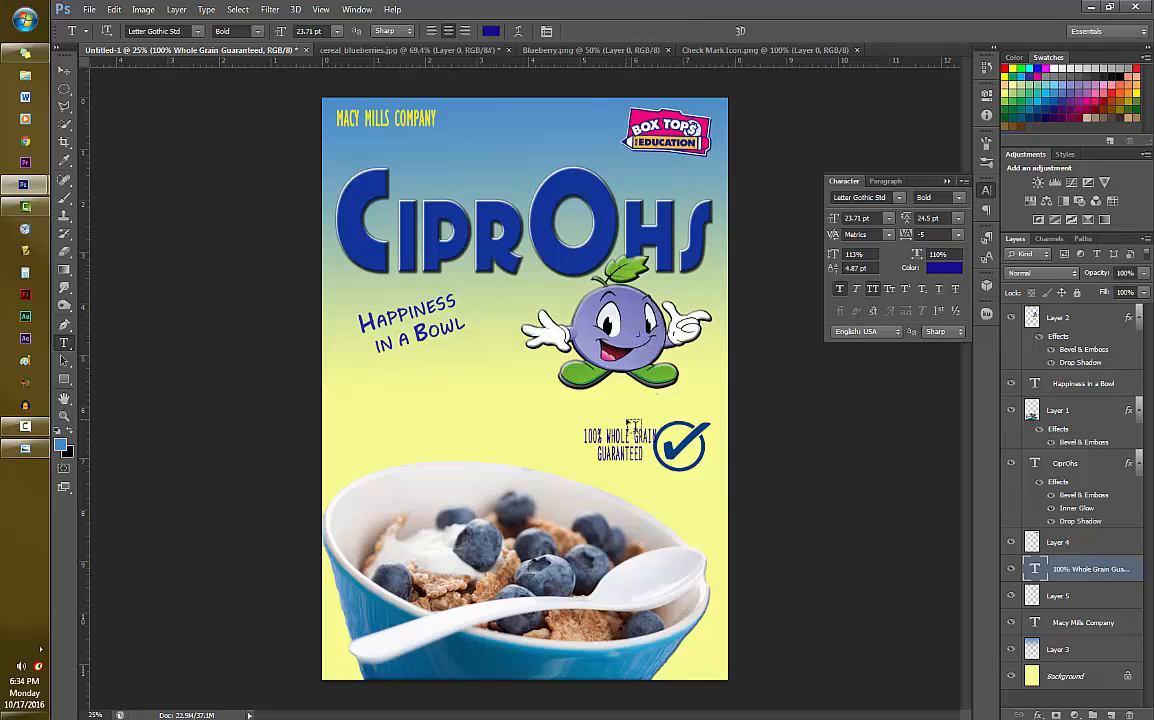
- Reduce the whole grain claim's height to about 16 pt, keeping it clear of the check mark
key(ctrl+t)
mouse_move(634, 446)
mouse_down()
mouse_move(585, 445)
mouse_move(652, 459)
mouse_move(634, 452)
mouse_up()
key(Return)
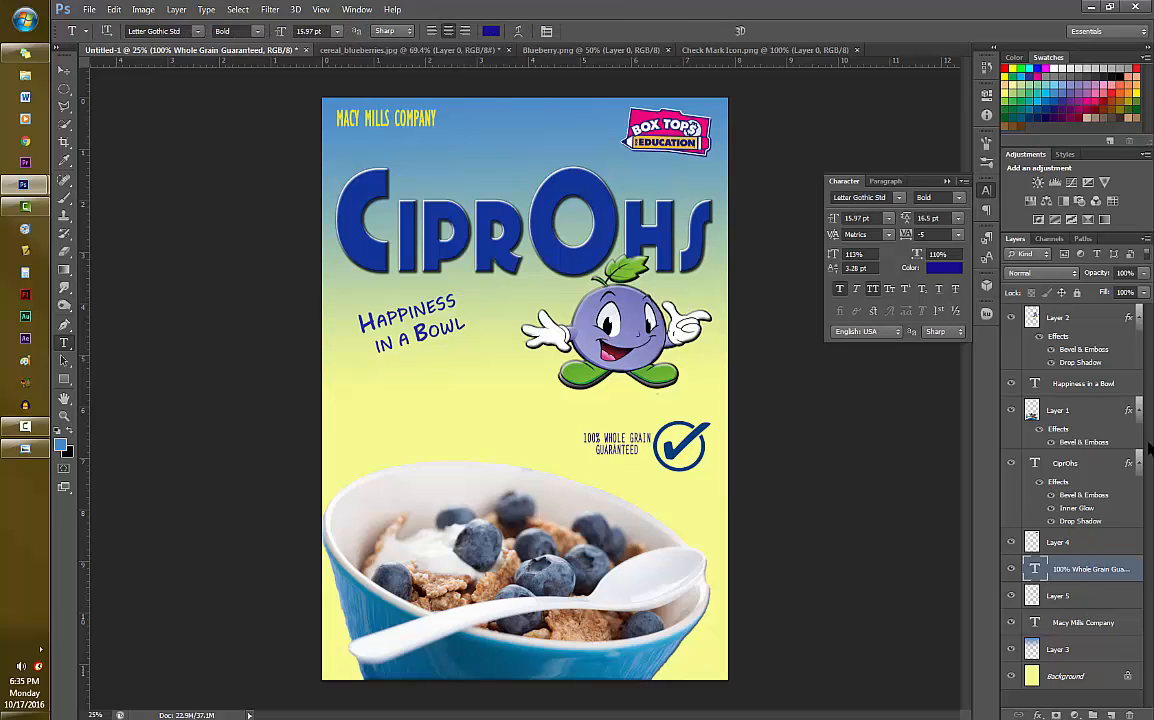
- Shrink the check mark and move it down and right, closer to the bowl's right rim
click(1060, 596)
key(ctrl+t)
drag(708, 420, 694, 437)
mouse_move(689, 454)
mouse_down()
mouse_move(696, 437)
mouse_move(707, 466)
mouse_up()
key(Return)
- Move the whole grain claim down and right so it sits beside the smaller check mark
click(1090, 569)
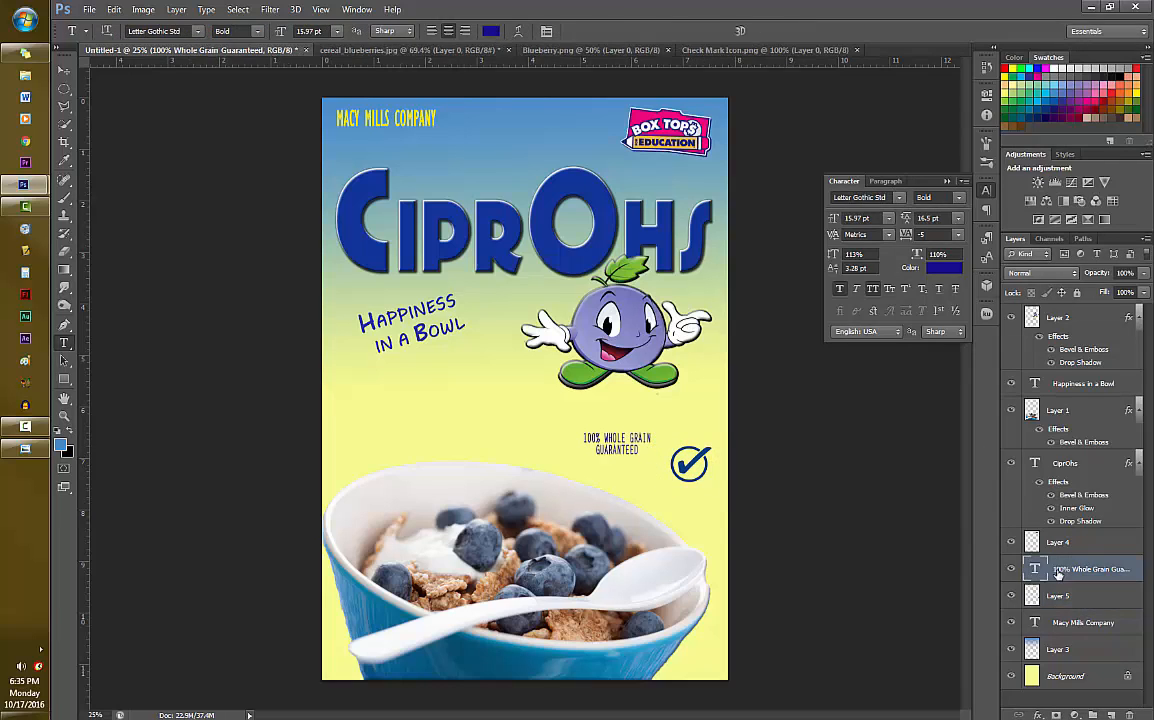
key(ctrl+t)
drag(617, 445, 632, 462)
key(Return)
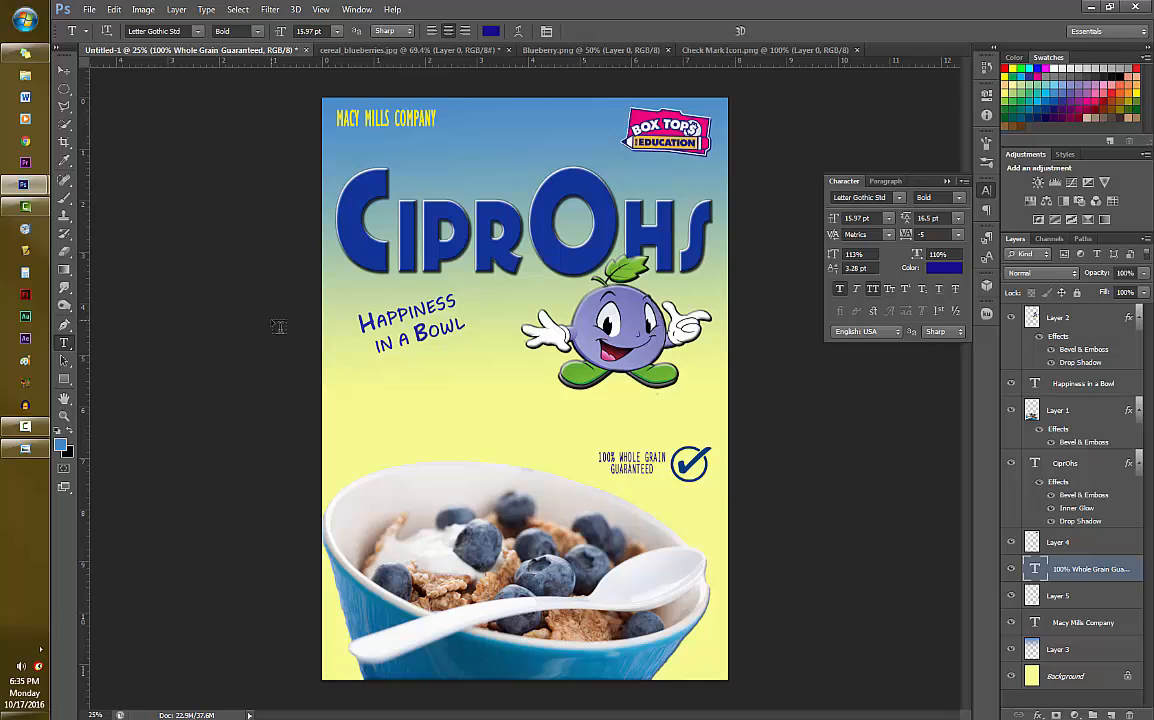
- Check the reference cereal box image, add the text "NET WT 8.9 OZ. (252G)" over the bowl, and put its layer above the bowl layer
click(6, 428)
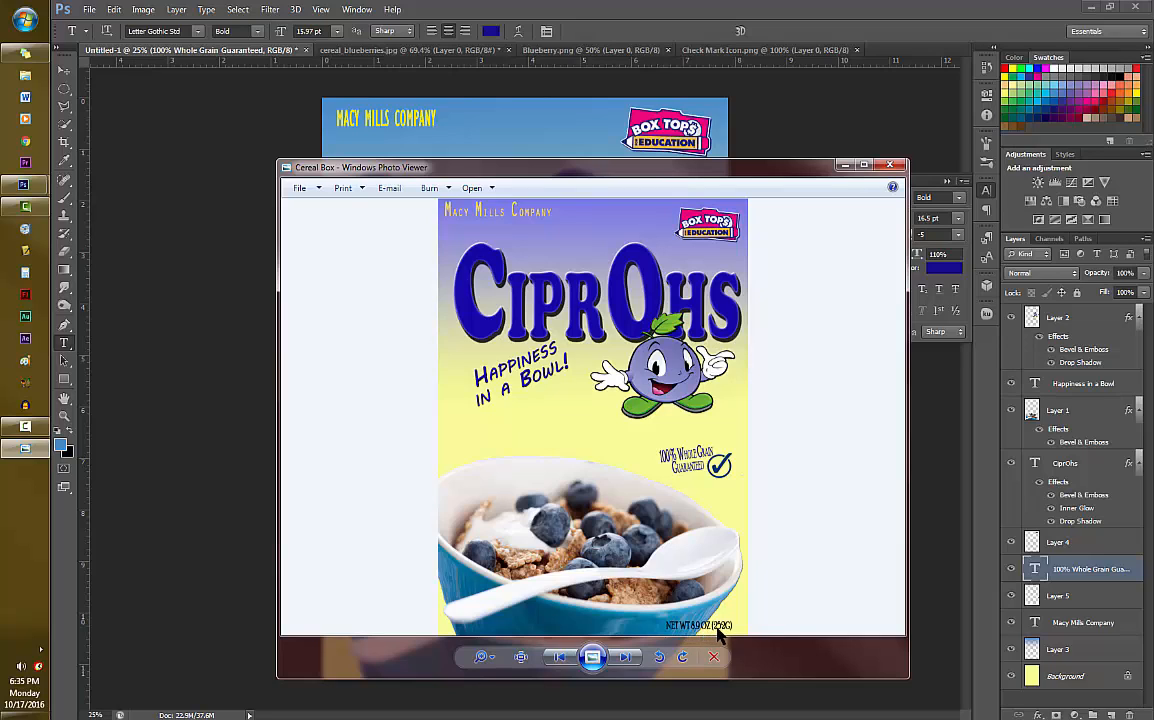
click(845, 167)
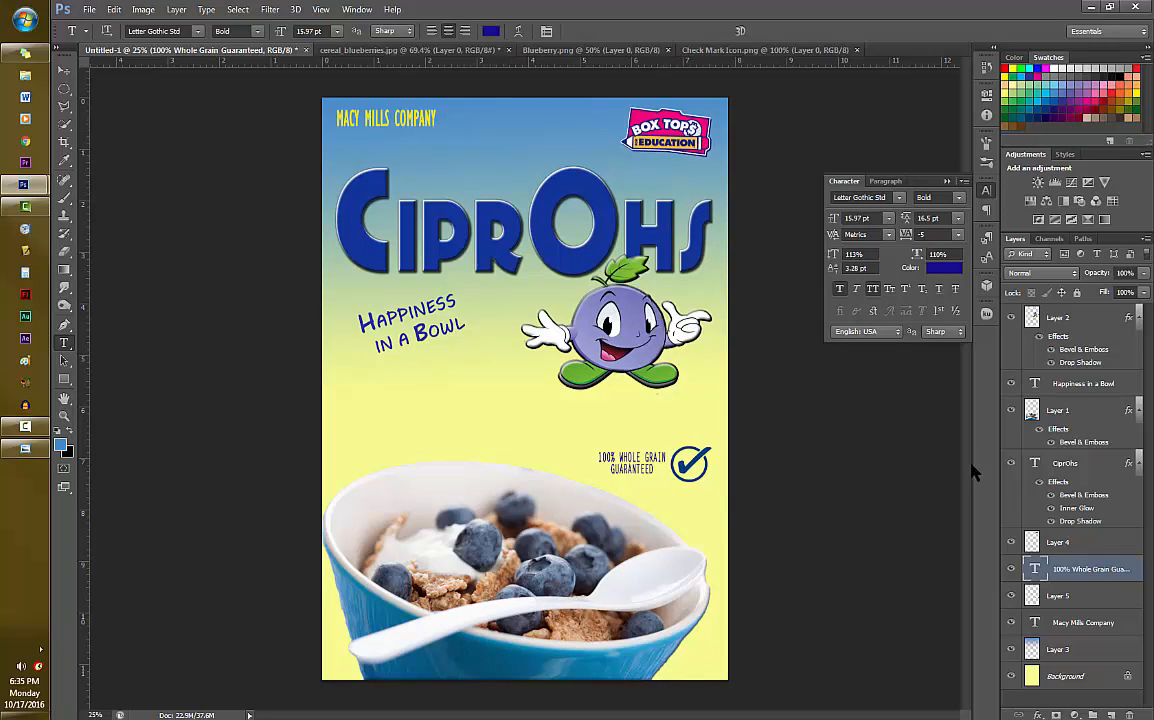
click(1111, 714)
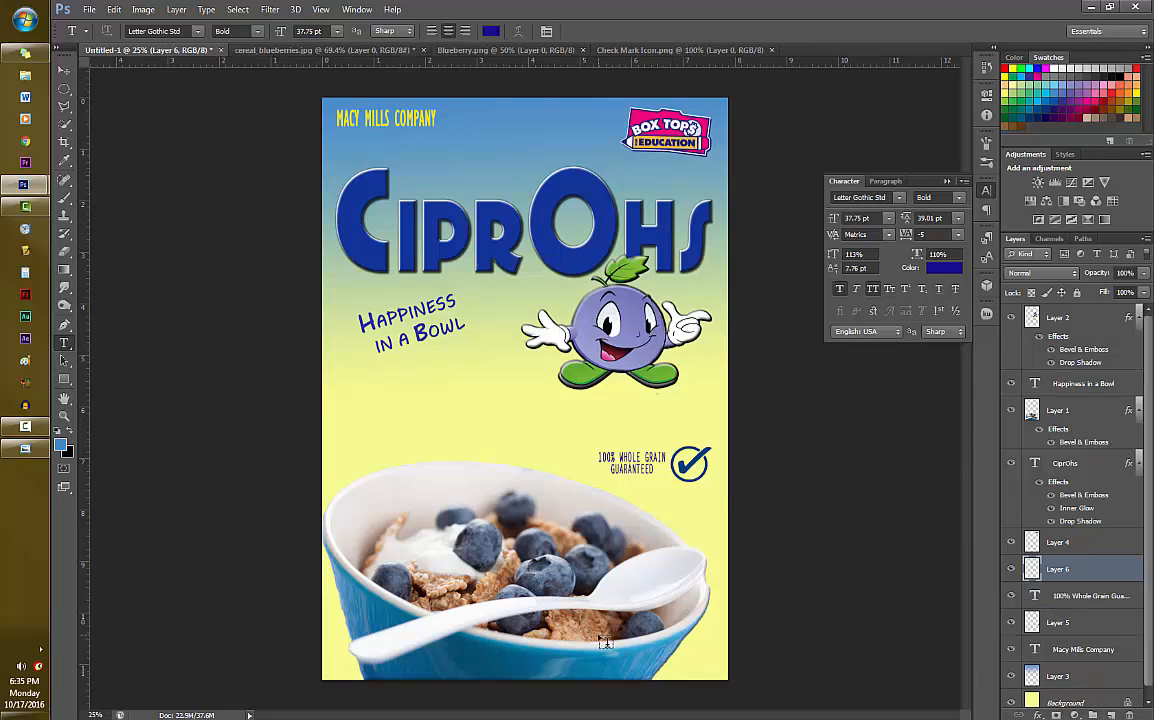
click(545, 585)
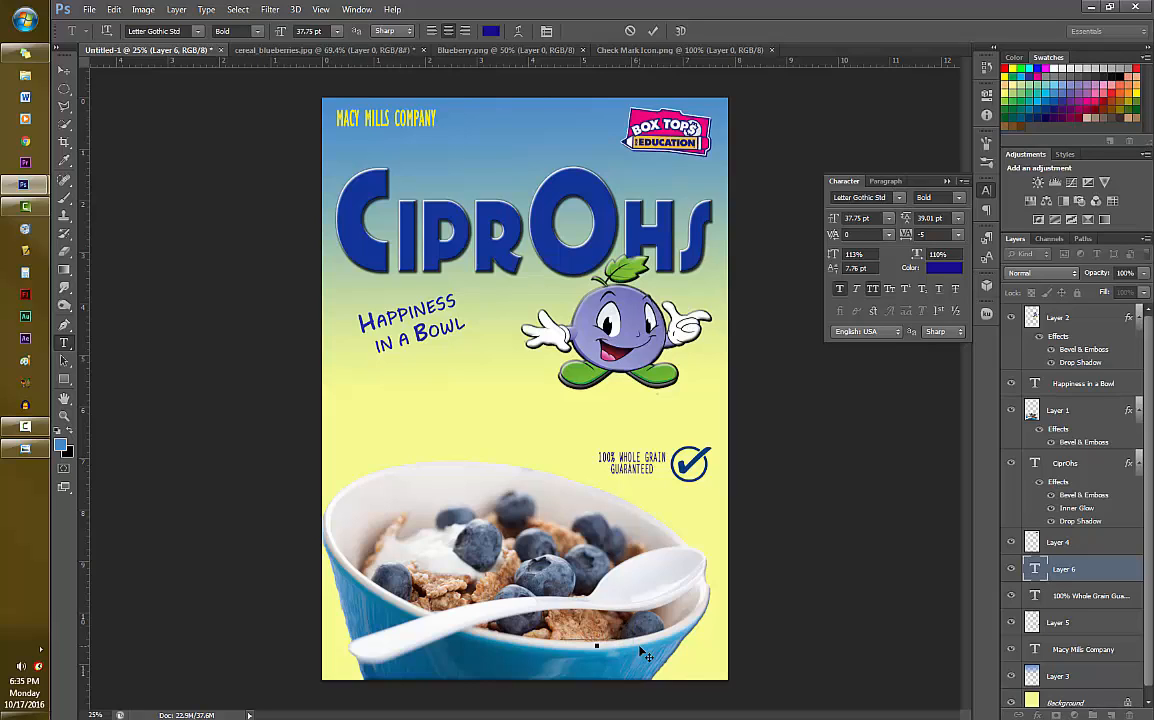
text(W)
text(OZ. )
text(()
text(283g)
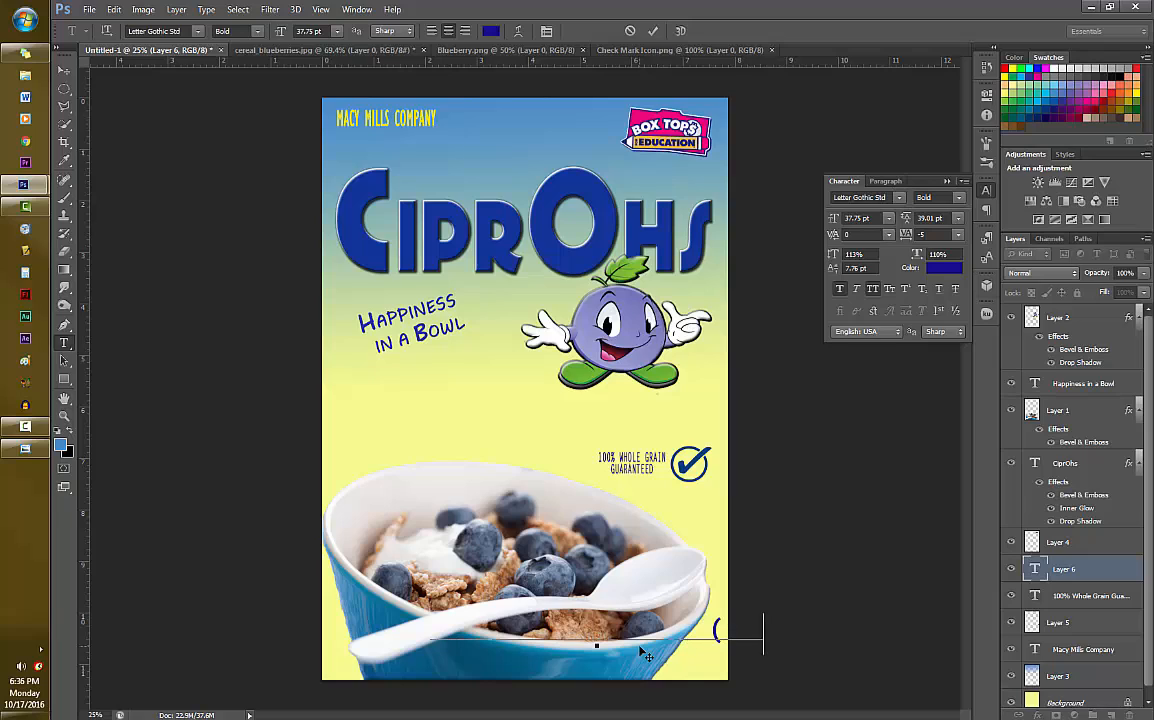
text())
drag(1077, 569, 1073, 396)
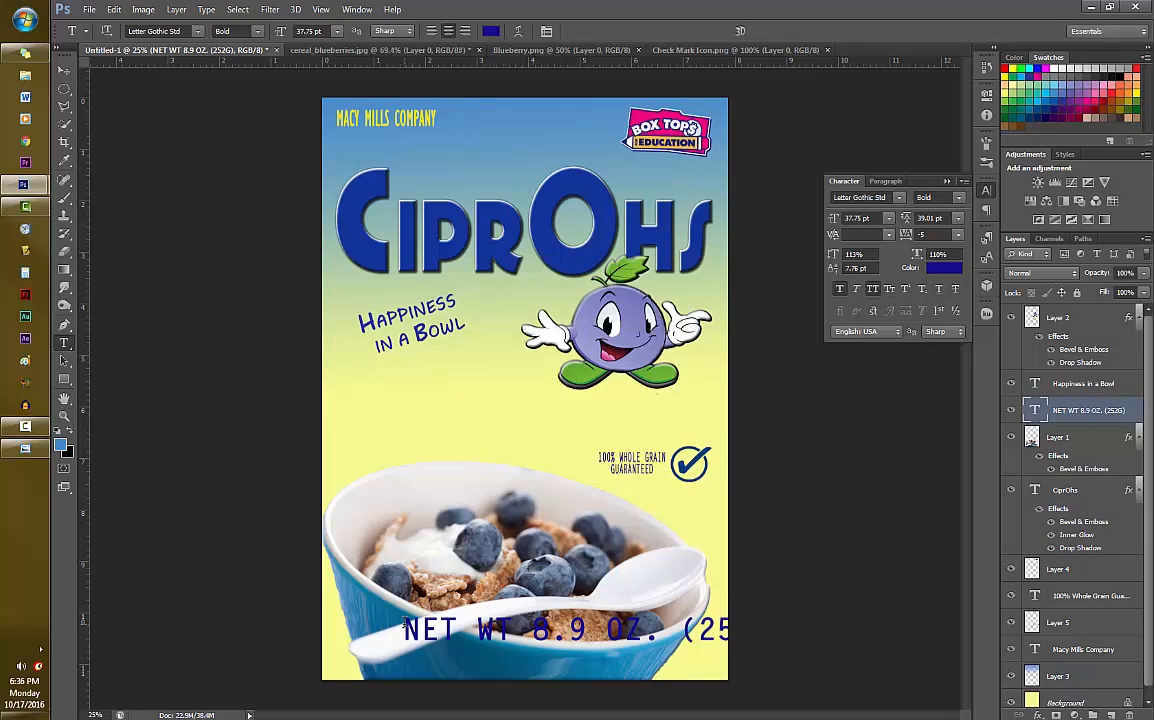
- Recolor the net weight text to black #000000 and set its horizontal scale to 50%
drag(404, 626, 889, 631)
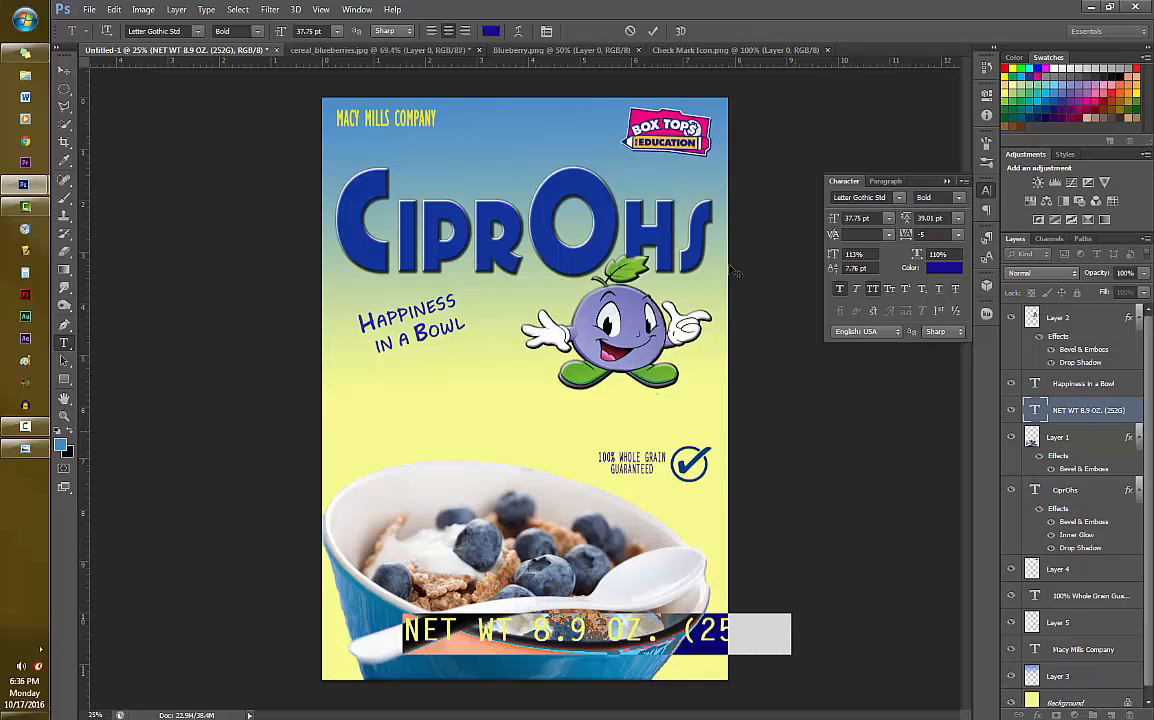
click(490, 31)
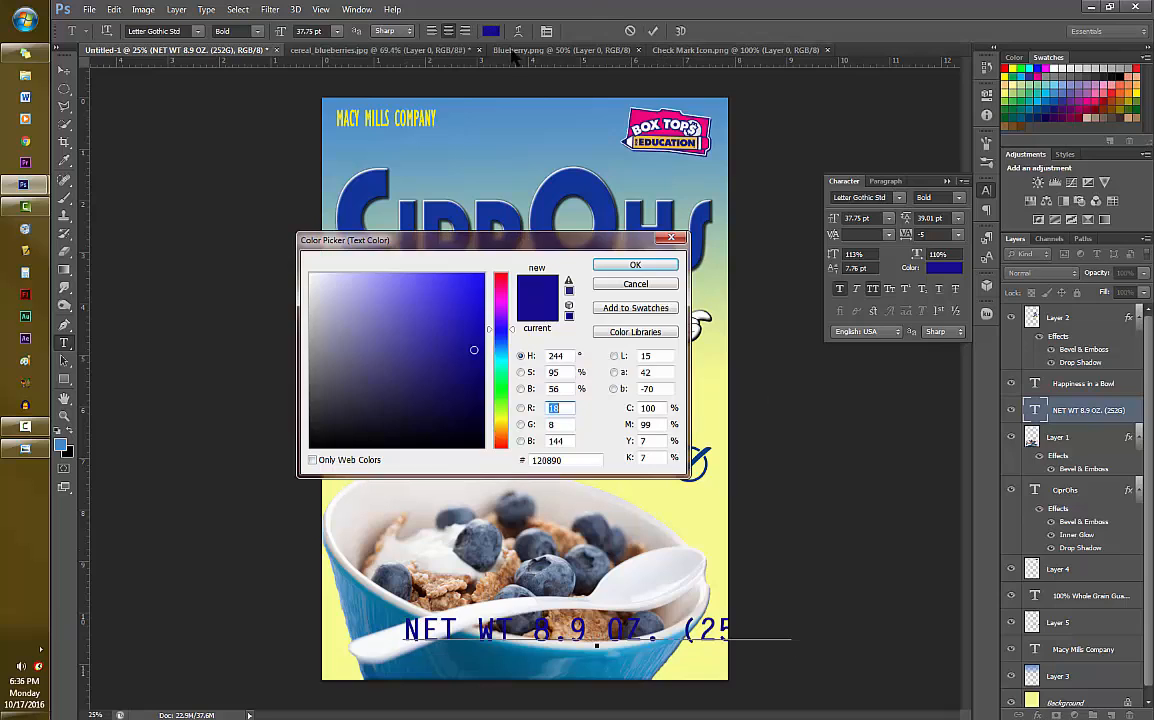
drag(475, 350, 217, 423)
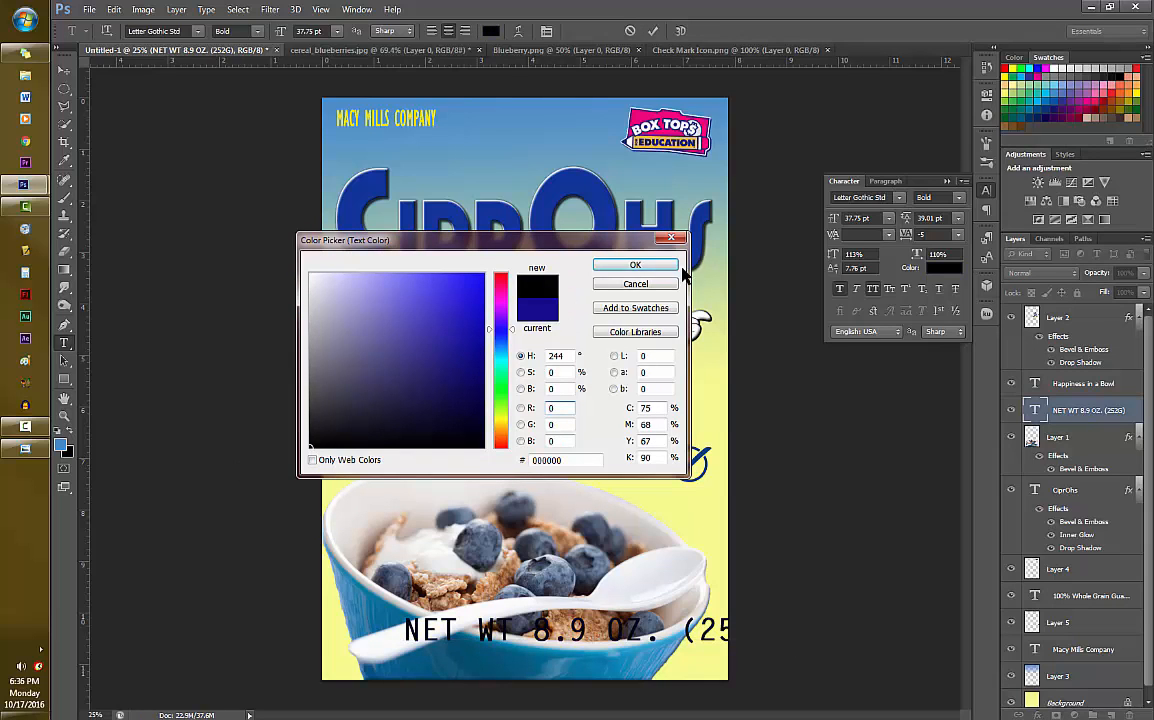
click(635, 265)
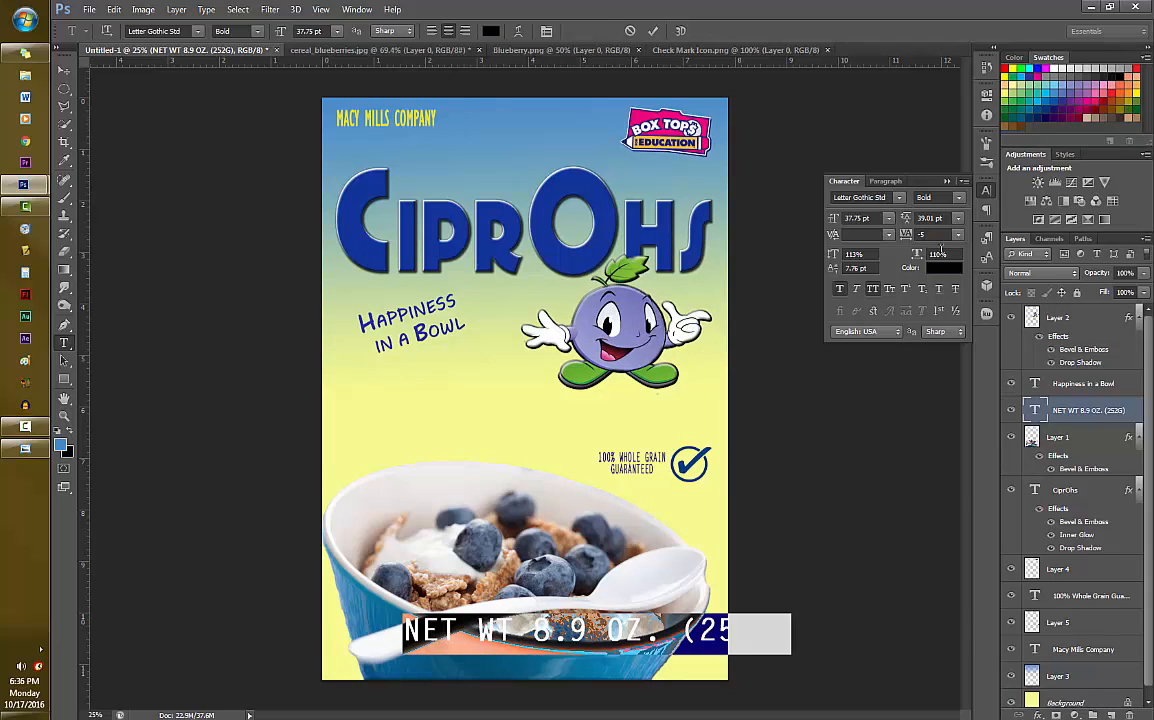
drag(916, 255, 943, 254)
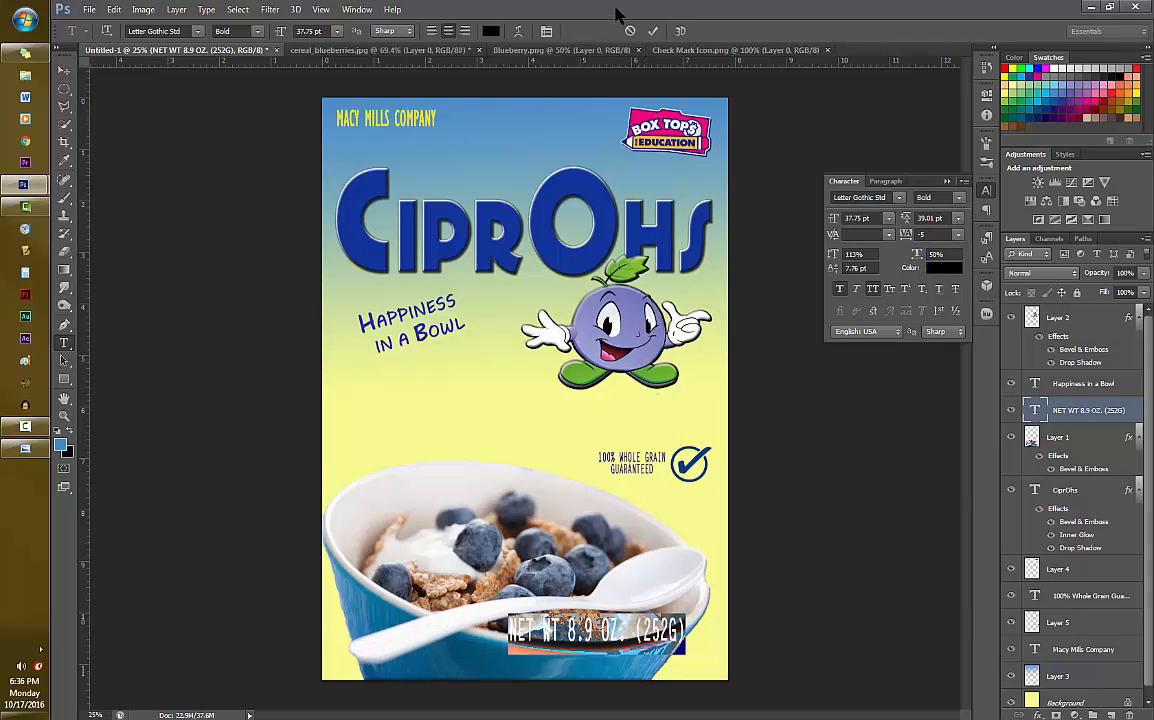
click(653, 31)
- Shrink the net weight text to about 24 pt and place it in the box front's lower-right corner
key(ctrl+t)
drag(687, 613, 620, 627)
drag(604, 638, 696, 663)
key(Return)
- Compare with the reference image and flatten the net weight text to about 15 pt, keeping its width
click(13, 449)
click(13, 449)
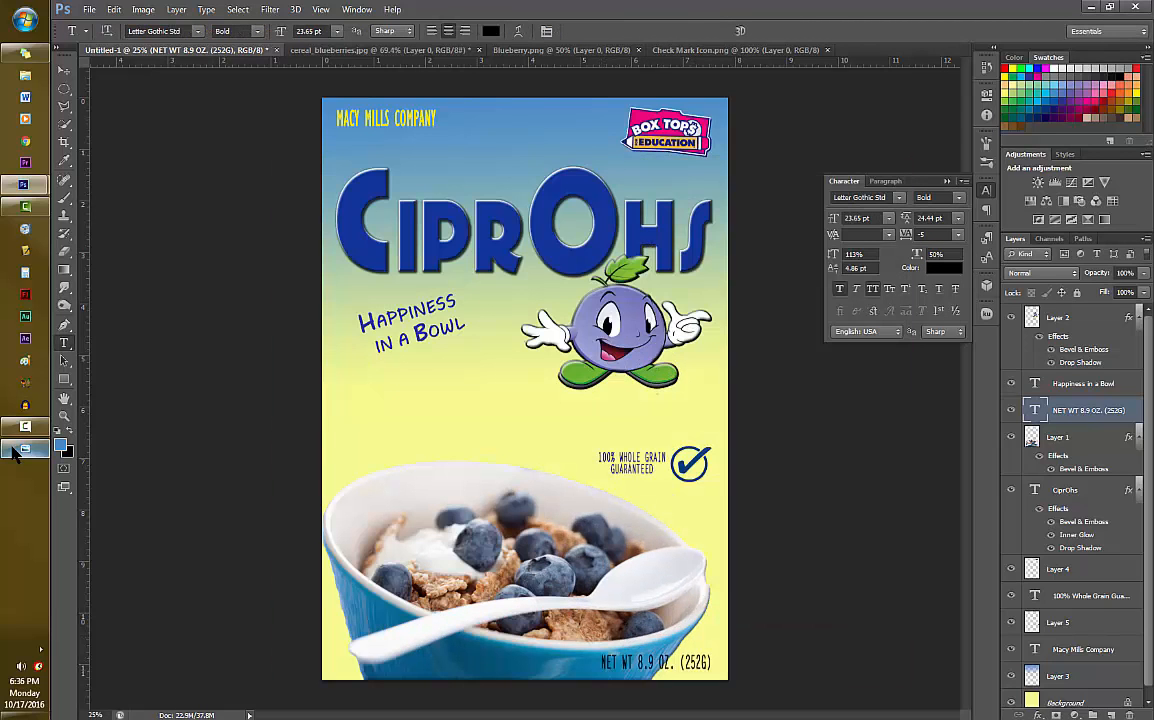
key(ctrl+t)
mouse_move(712, 654)
mouse_down()
mouse_move(650, 661)
mouse_move(713, 666)
mouse_up()
key(Return)
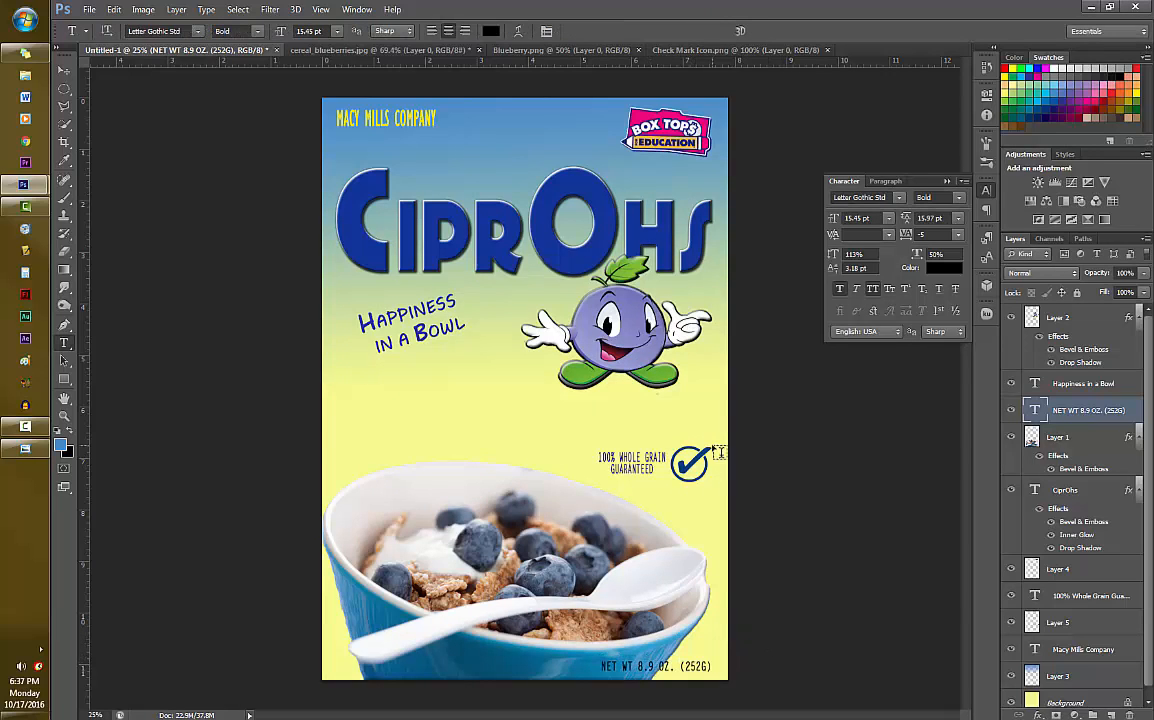
click(15, 449)
click(15, 449)
click(657, 665)
key(BackSpace)
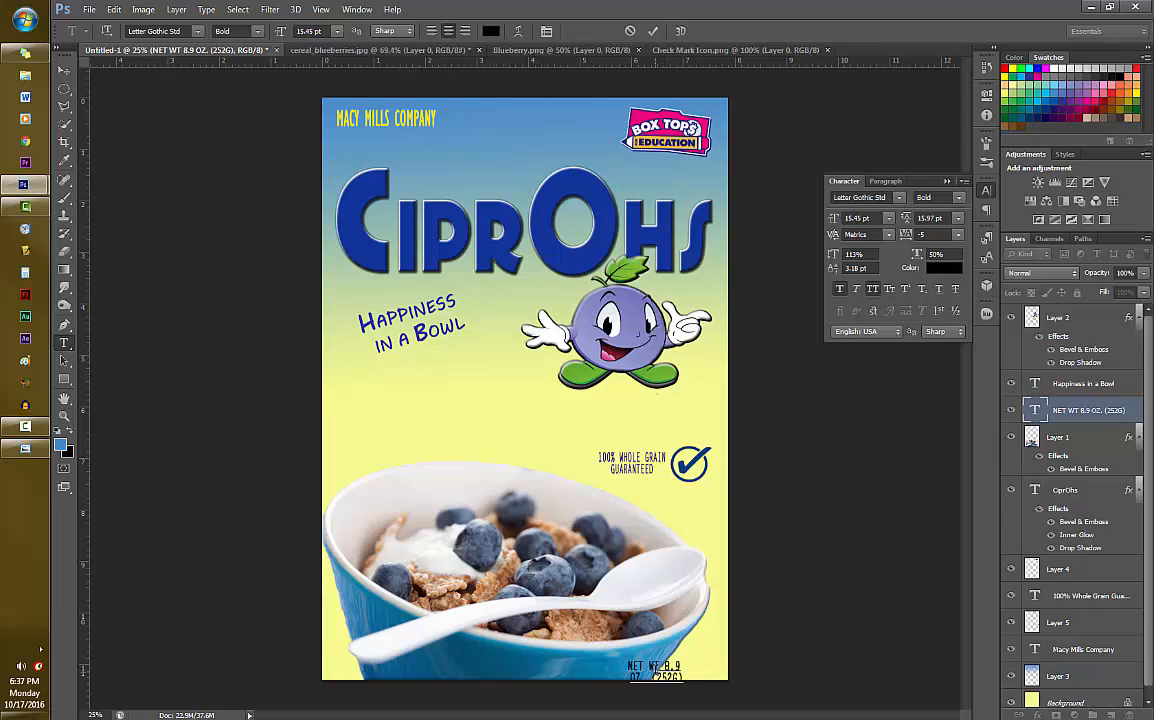
key(ctrl+Return)
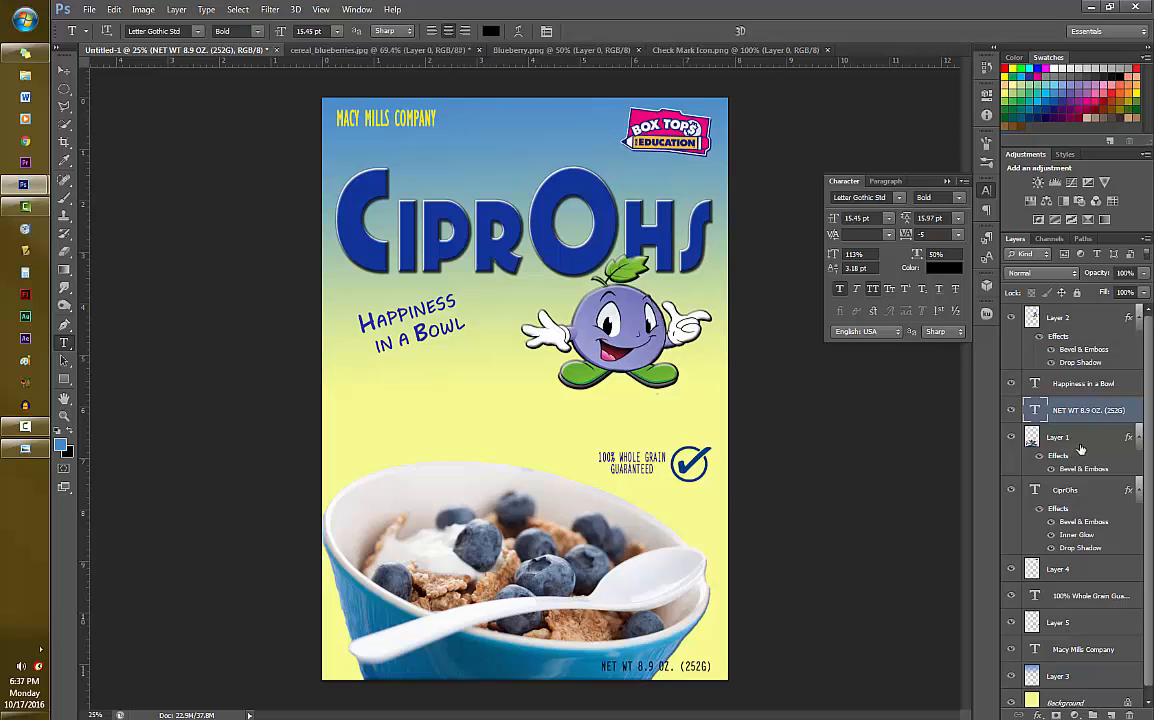
- Add Bevel & Emboss to the Box Tops logo layer with a reduced depth, 16 px size and 4 px soften
click(1071, 574)
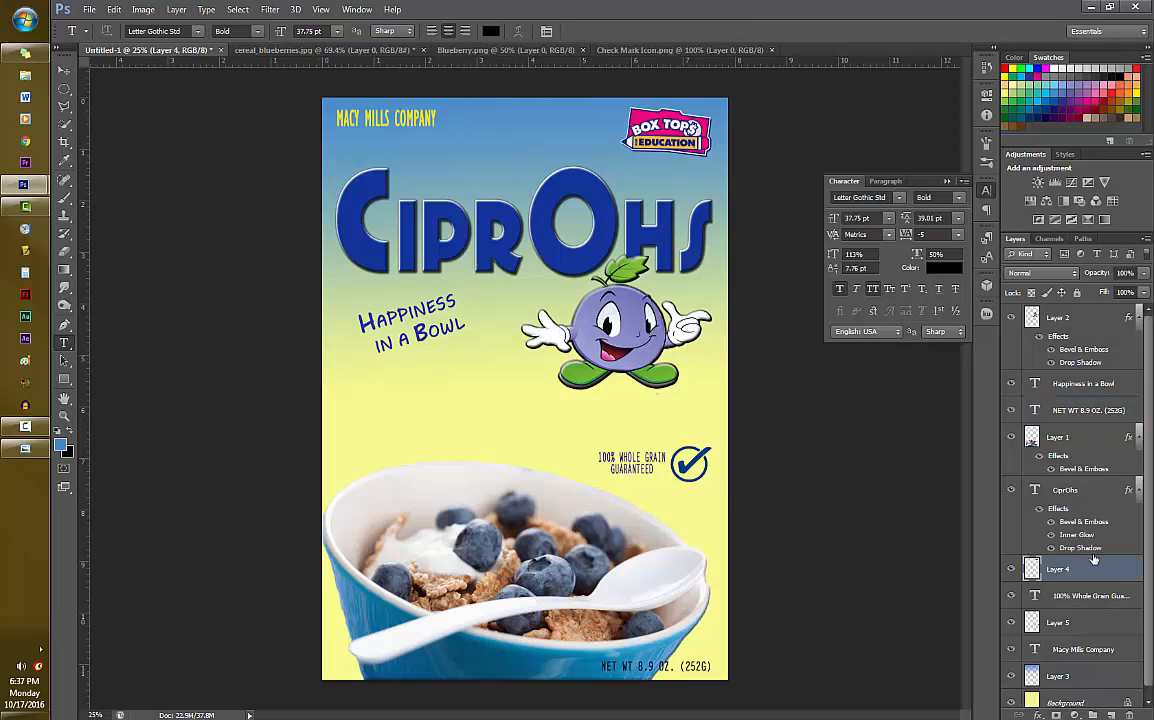
right_click(1122, 574)
click(1005, 47)
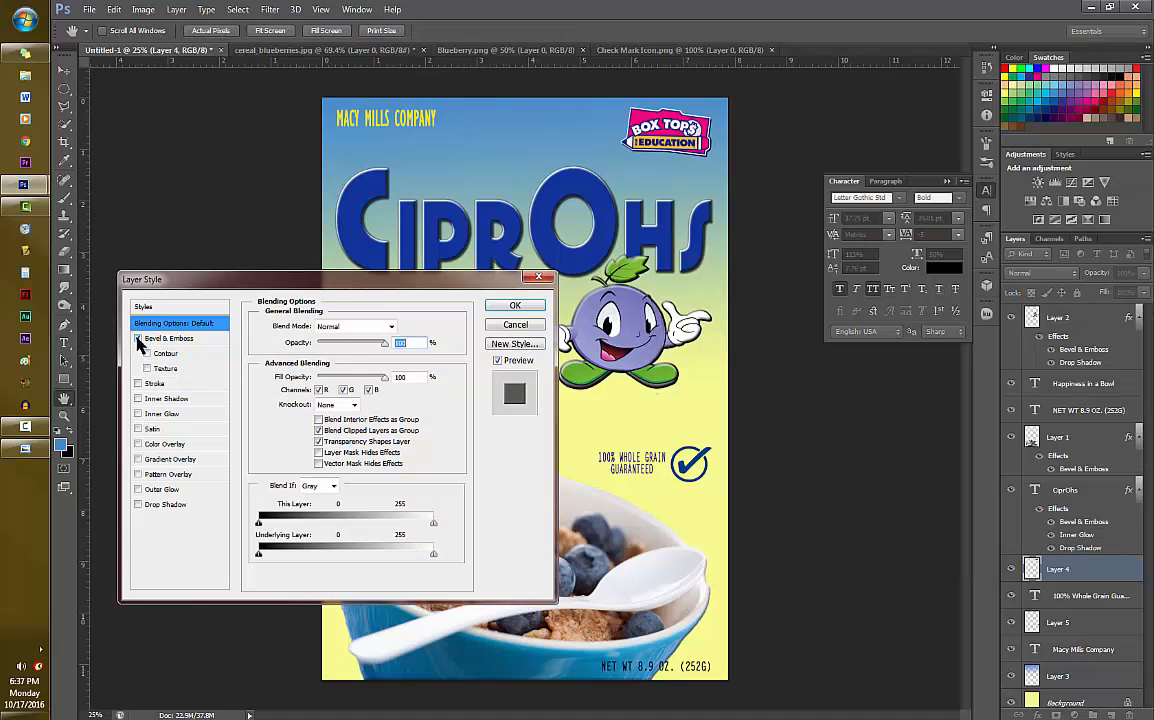
click(195, 340)
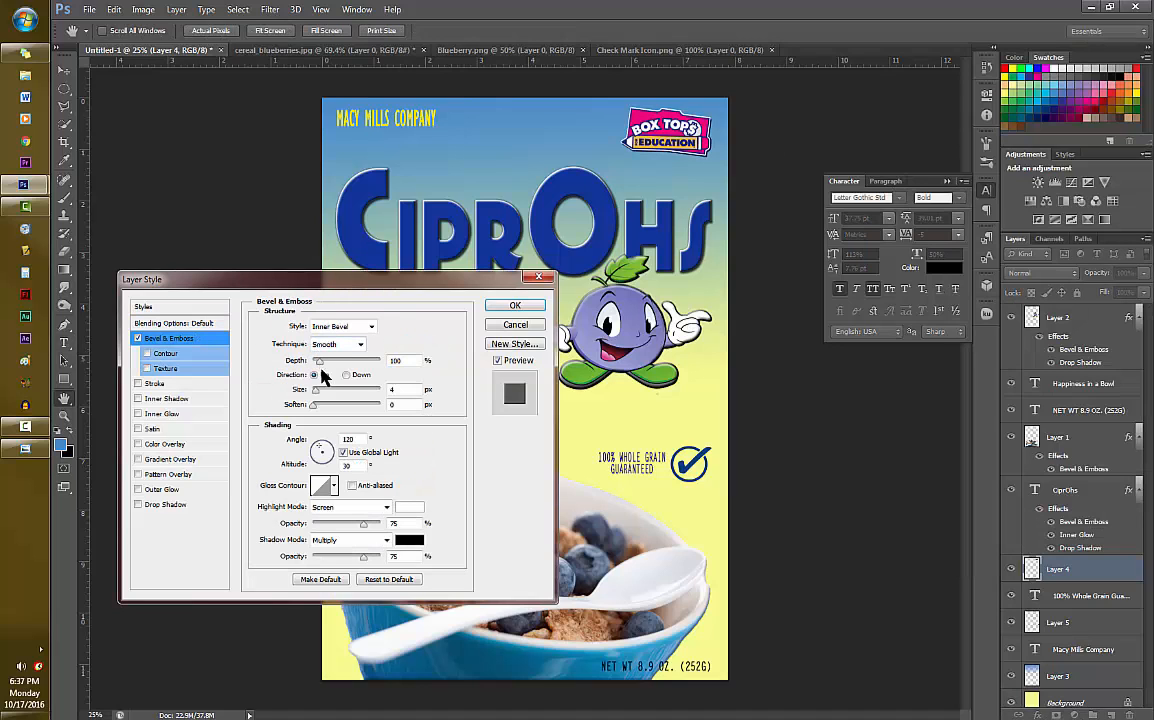
drag(318, 392, 329, 406)
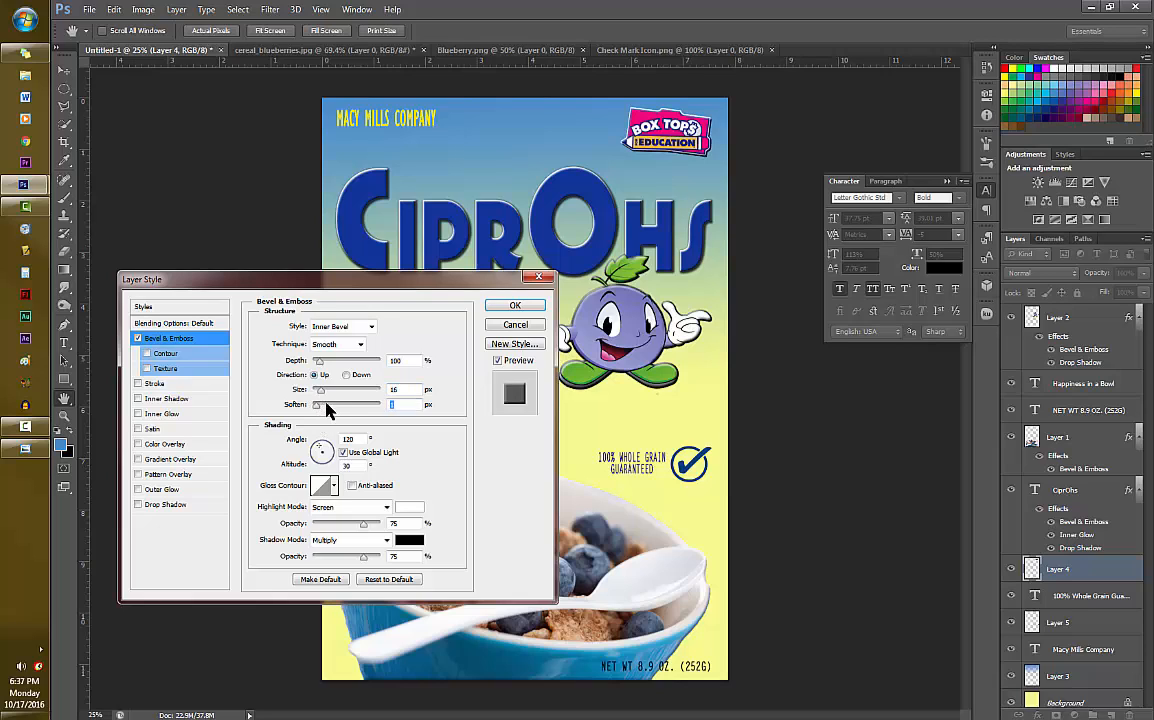
drag(320, 363, 316, 364)
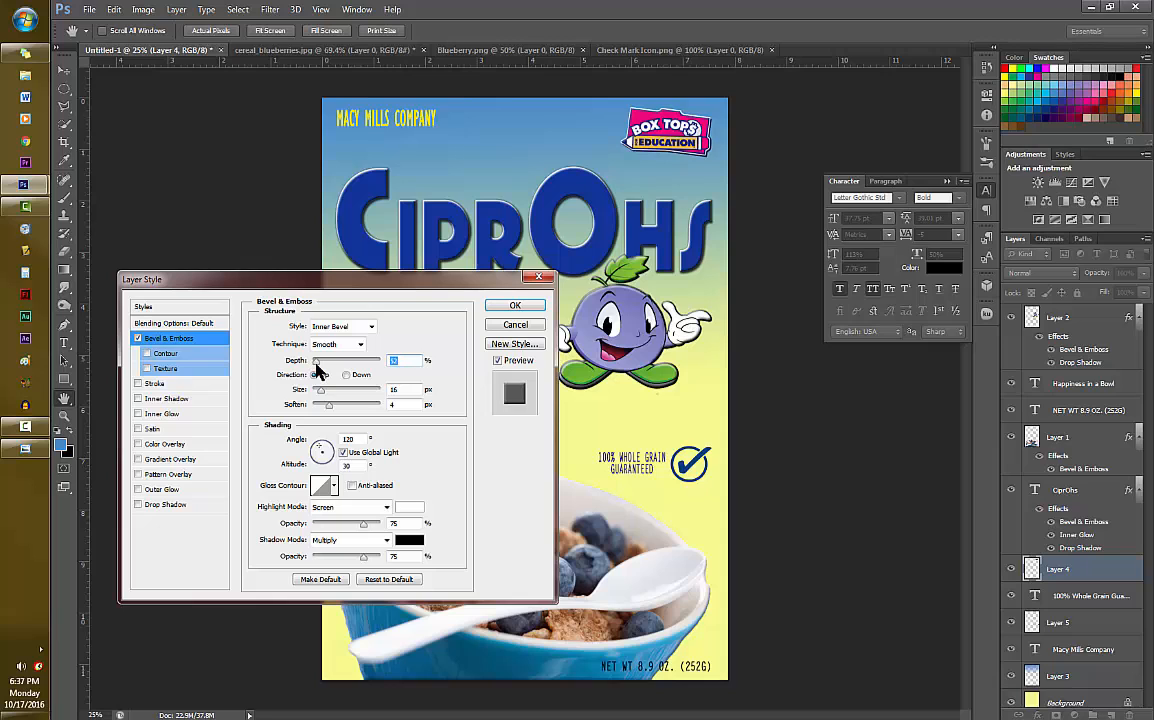
click(515, 305)
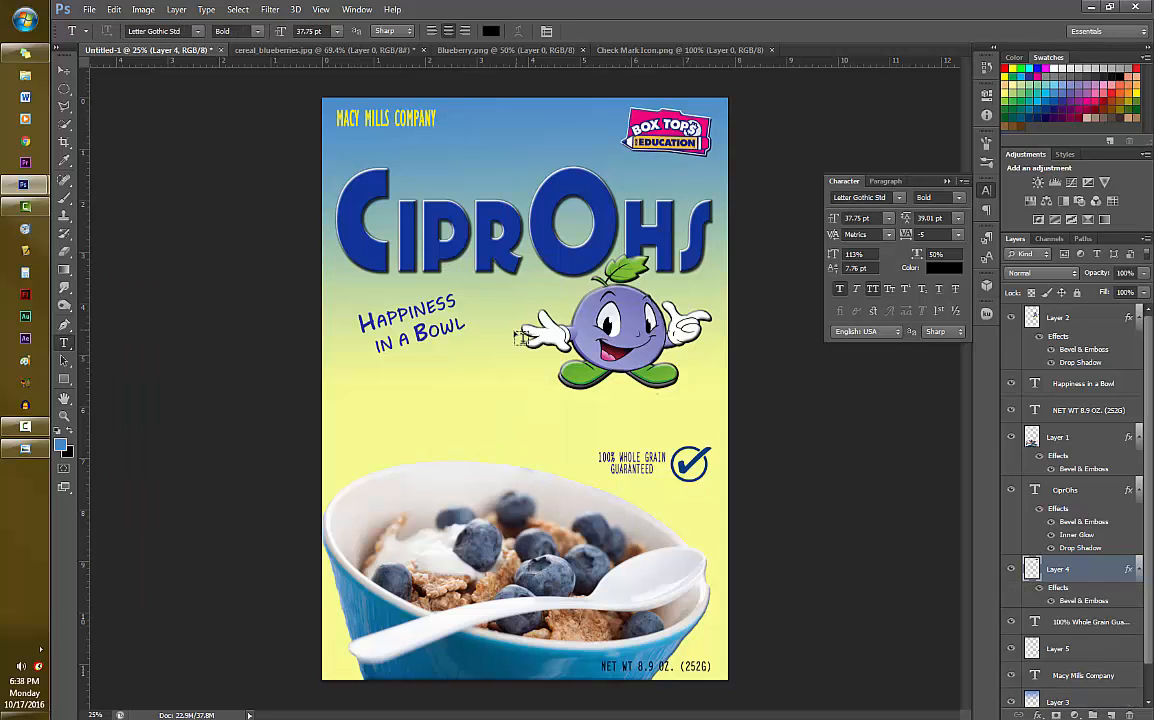
- Add a Bevel & Emboss effect to the check mark layer (Layer 5)
click(1063, 650)
right_click(1092, 654)
click(905, 124)
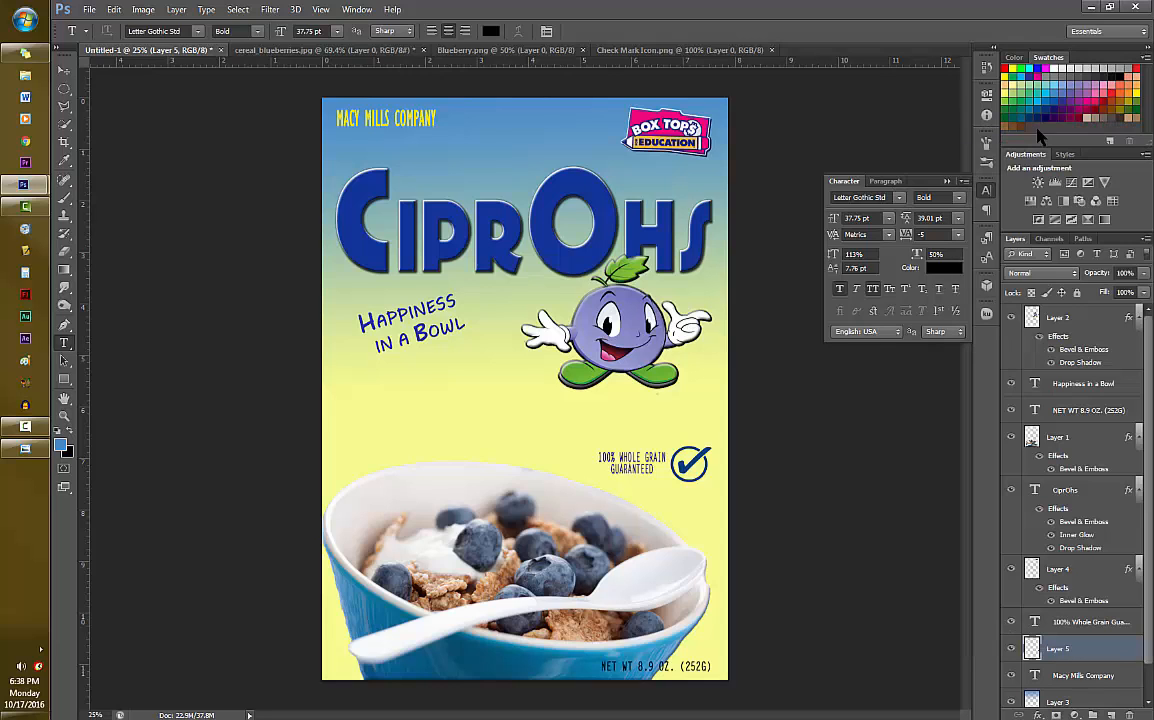
click(167, 339)
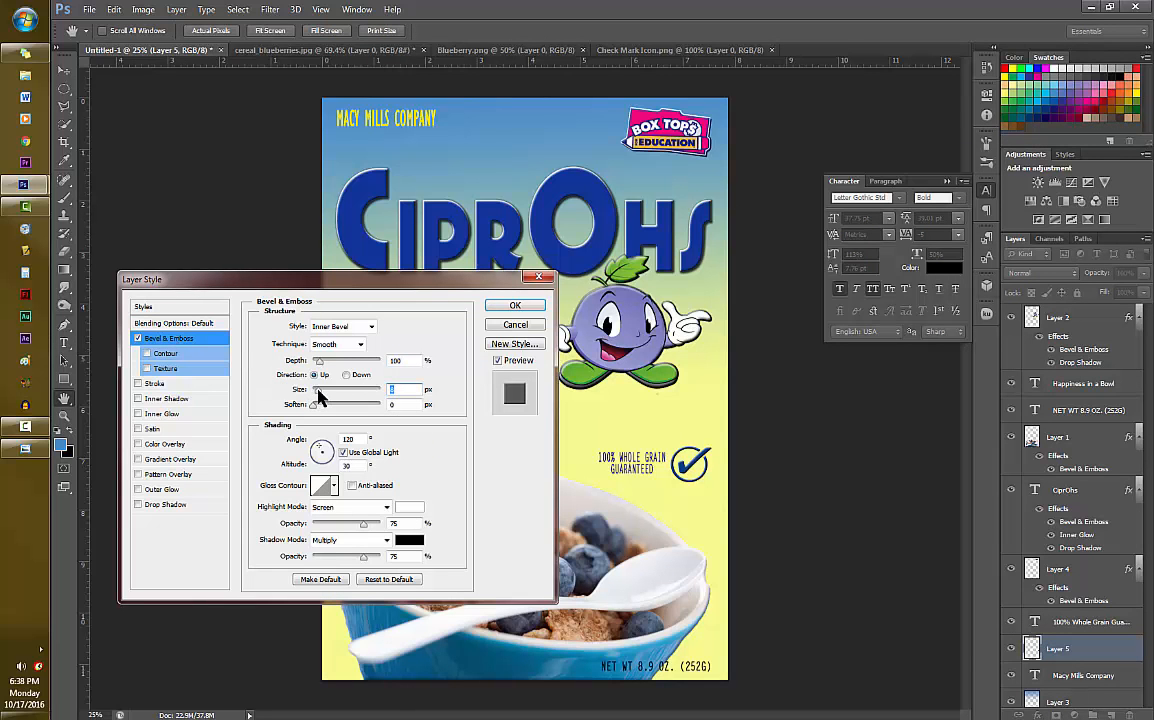
click(514, 305)
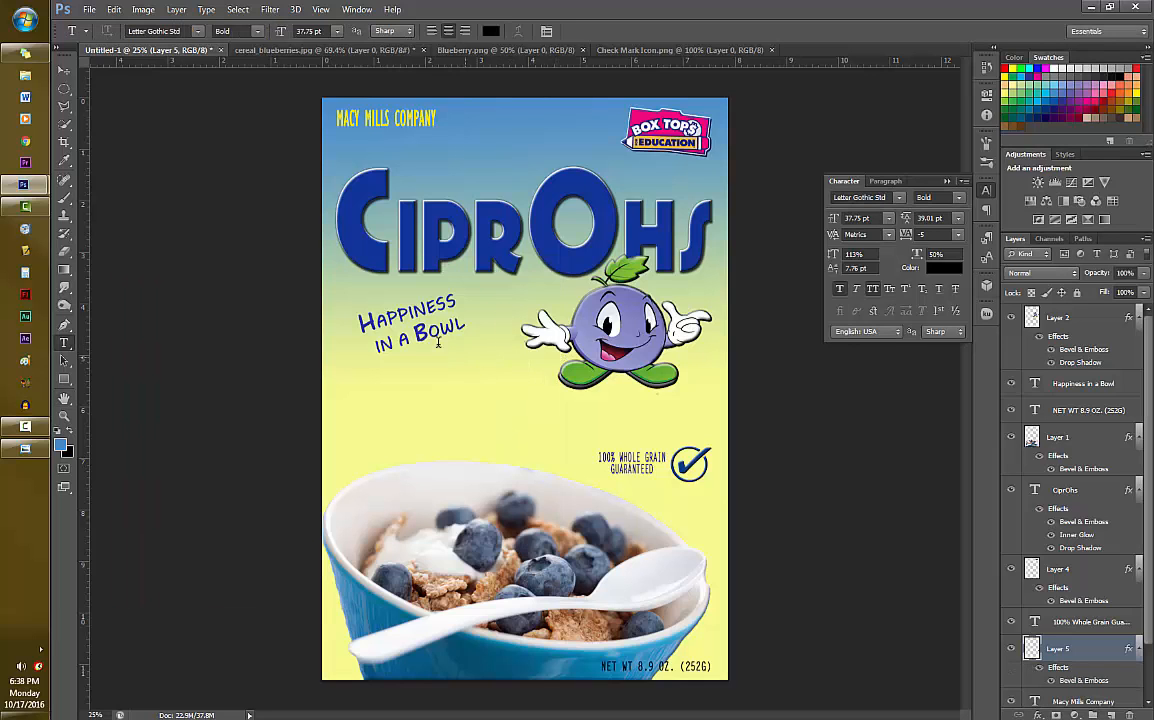
- Add a Bevel & Emboss effect to the "Happiness in a Bowl" slogan layer
click(1068, 385)
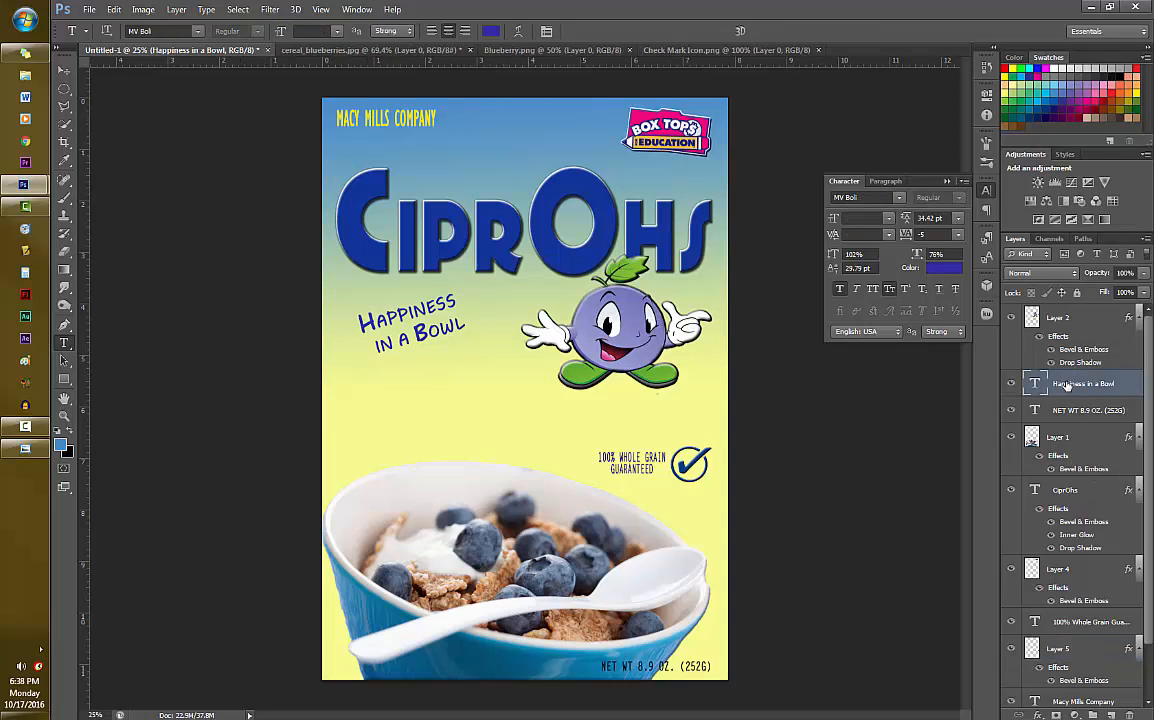
right_click(1122, 387)
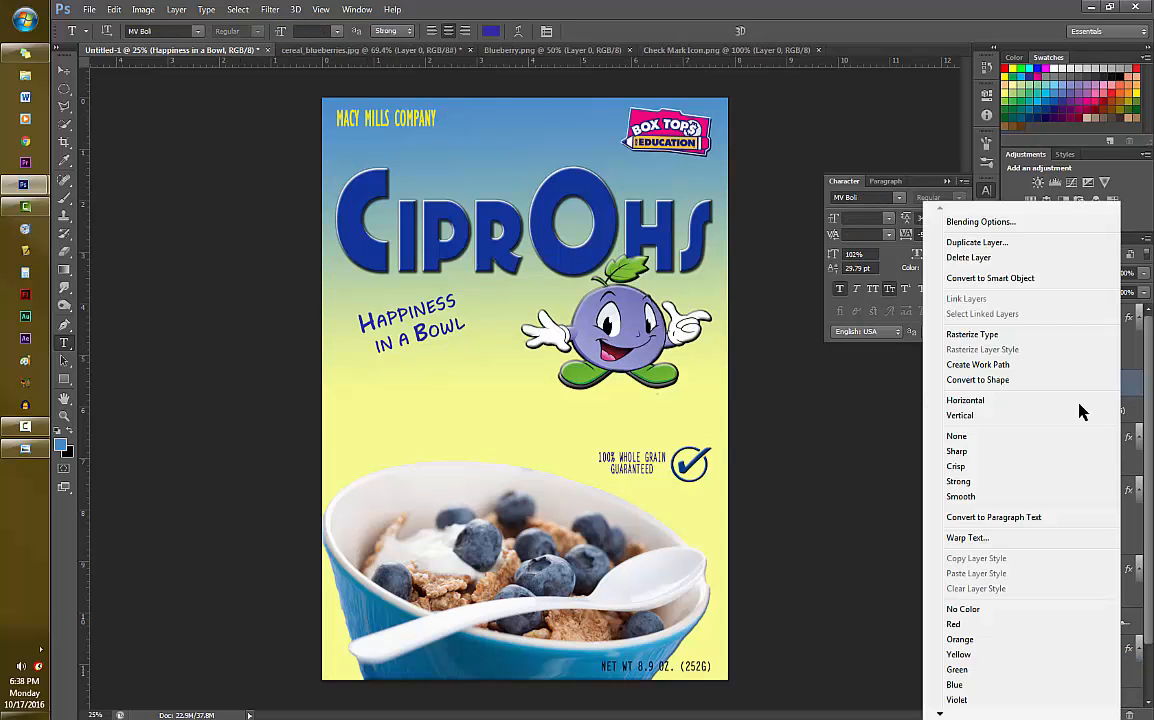
click(1011, 226)
drag(300, 267, 487, 358)
click(323, 416)
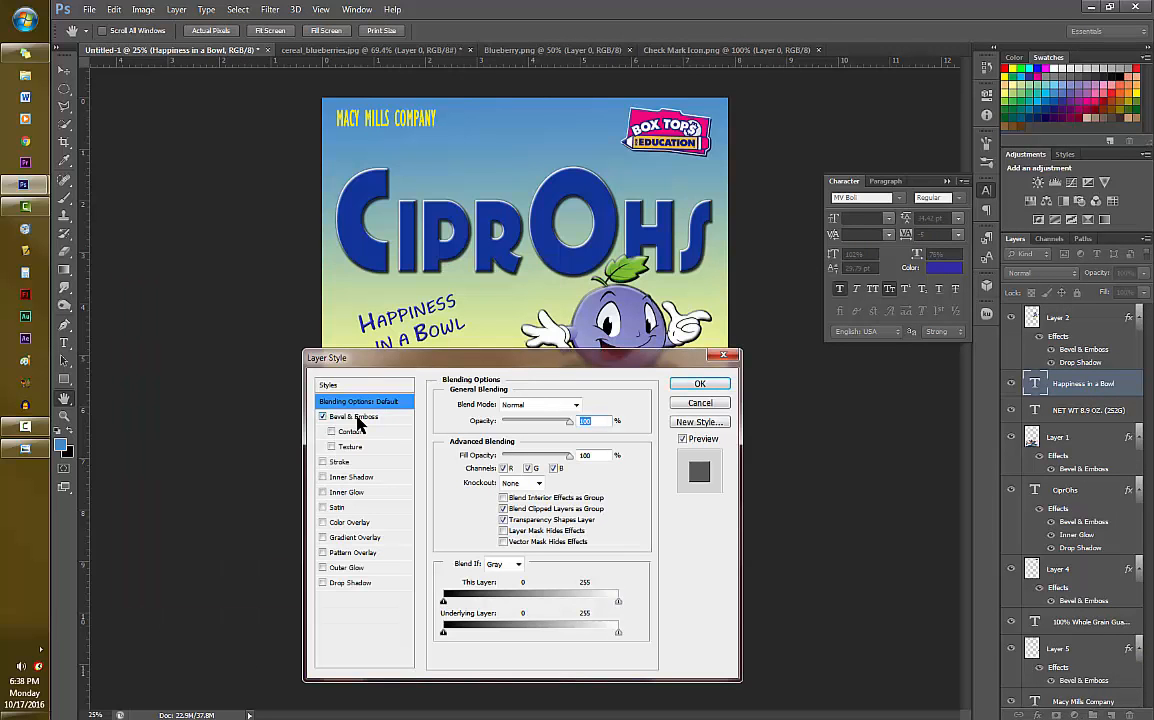
click(710, 386)
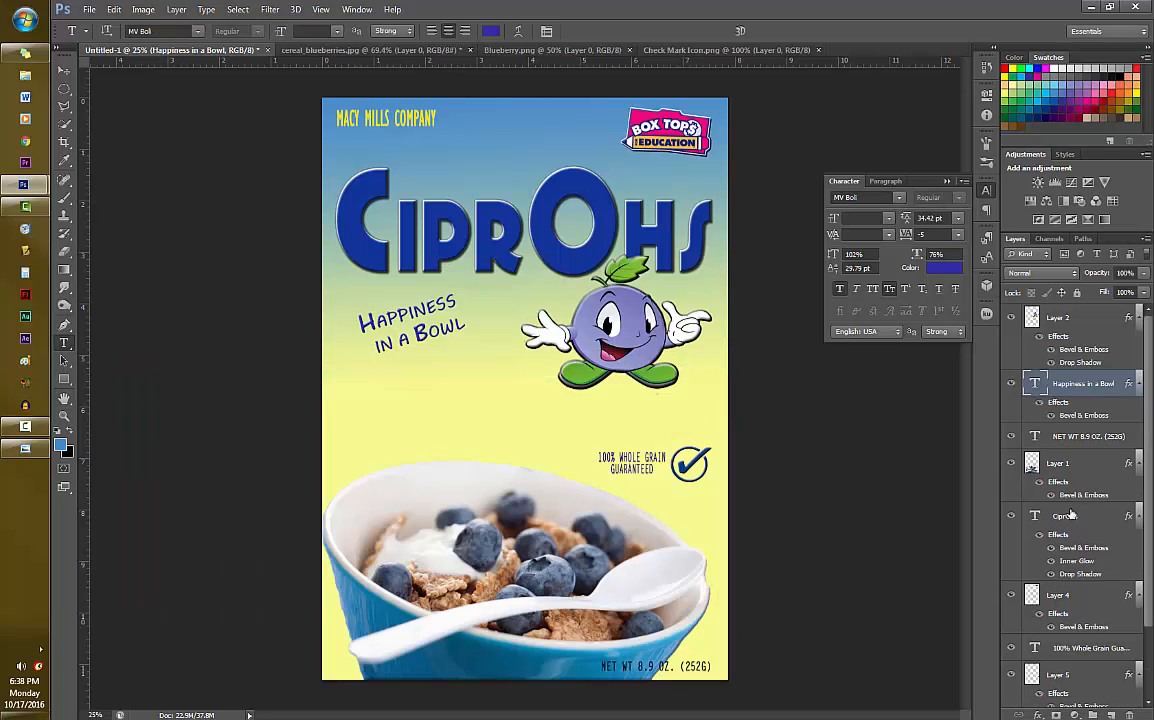
- Enlarge the initial letters M, M and C of the "Macy Mills Company" text to 36 pt
click(357, 114)
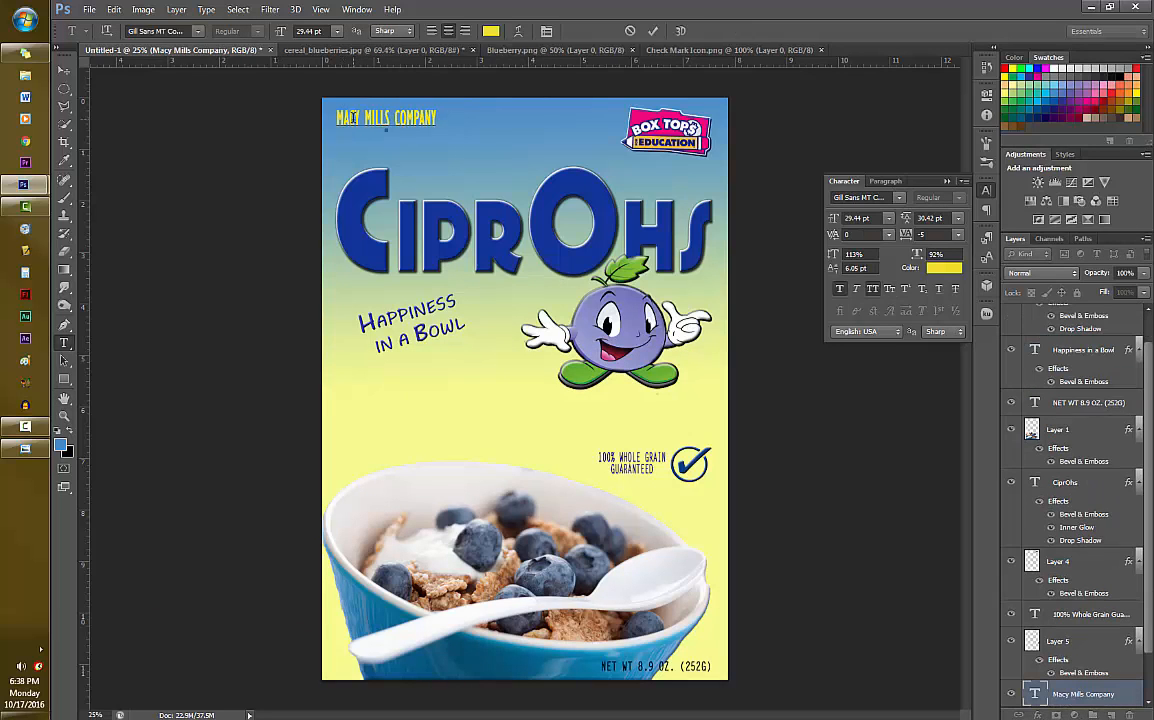
drag(345, 118, 395, 119)
click(337, 31)
click(332, 218)
click(337, 31)
click(332, 218)
click(337, 31)
click(332, 218)
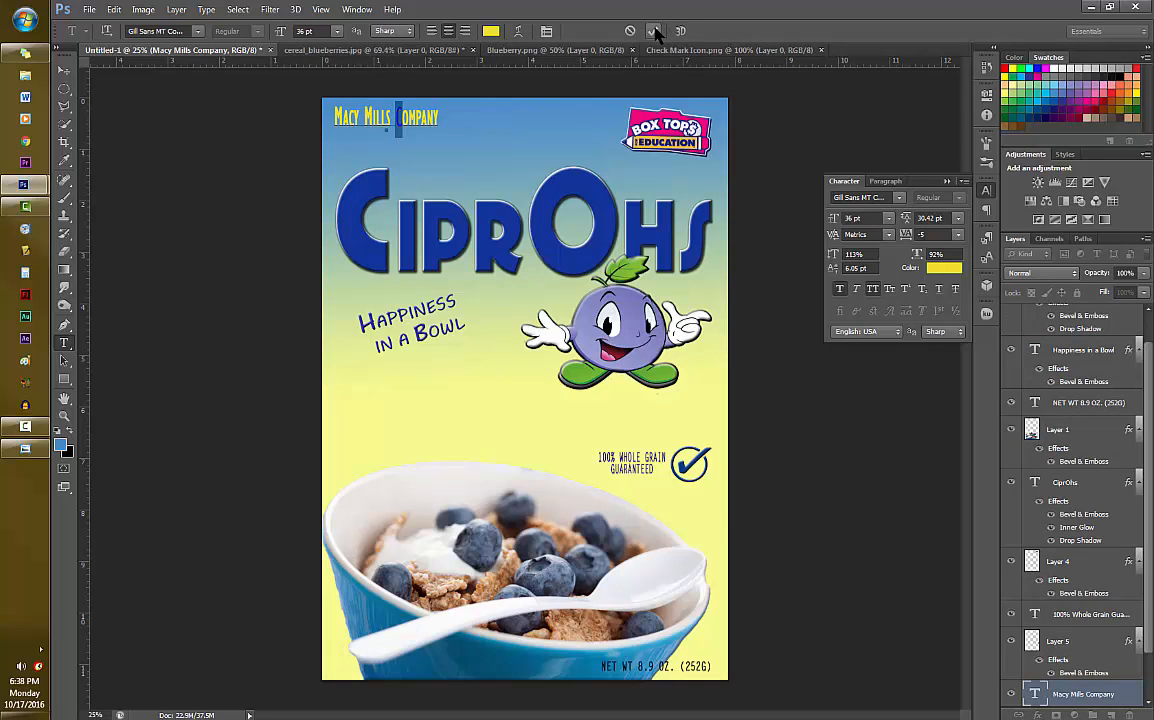
click(654, 32)
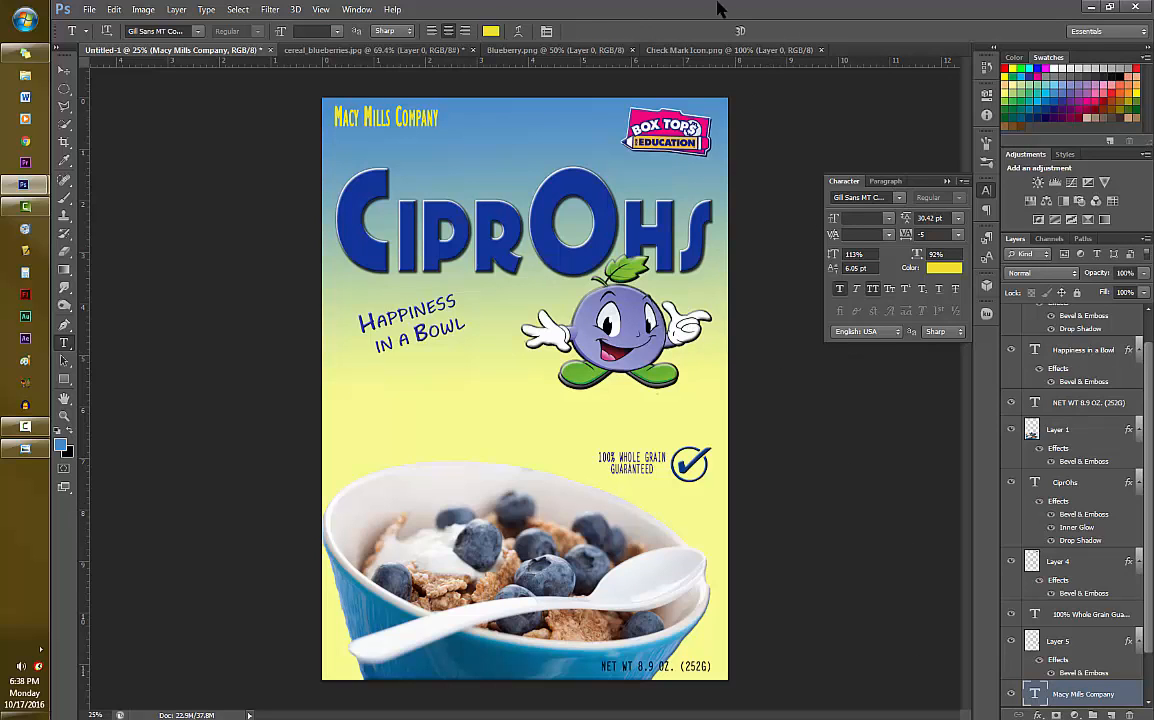
- Start saving the design under a new name and browse to the "1. Finished Projects" folder in 2016-2017, Period 4_5 on drive Z:
click(89, 9)
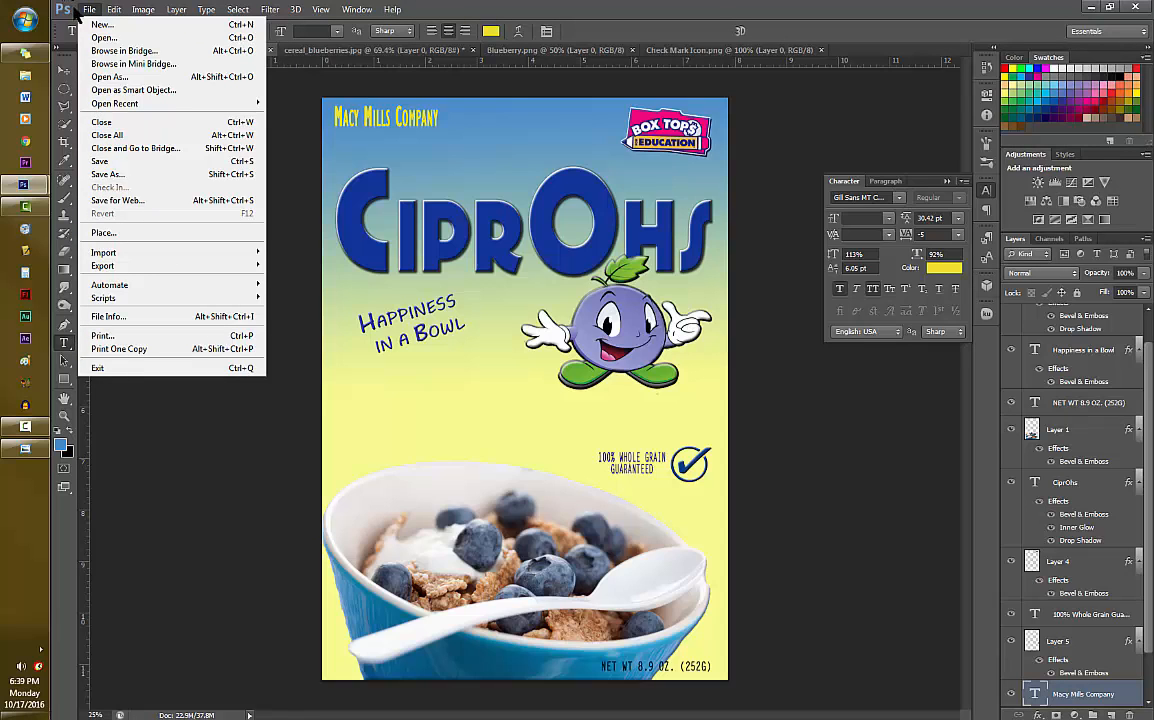
click(112, 175)
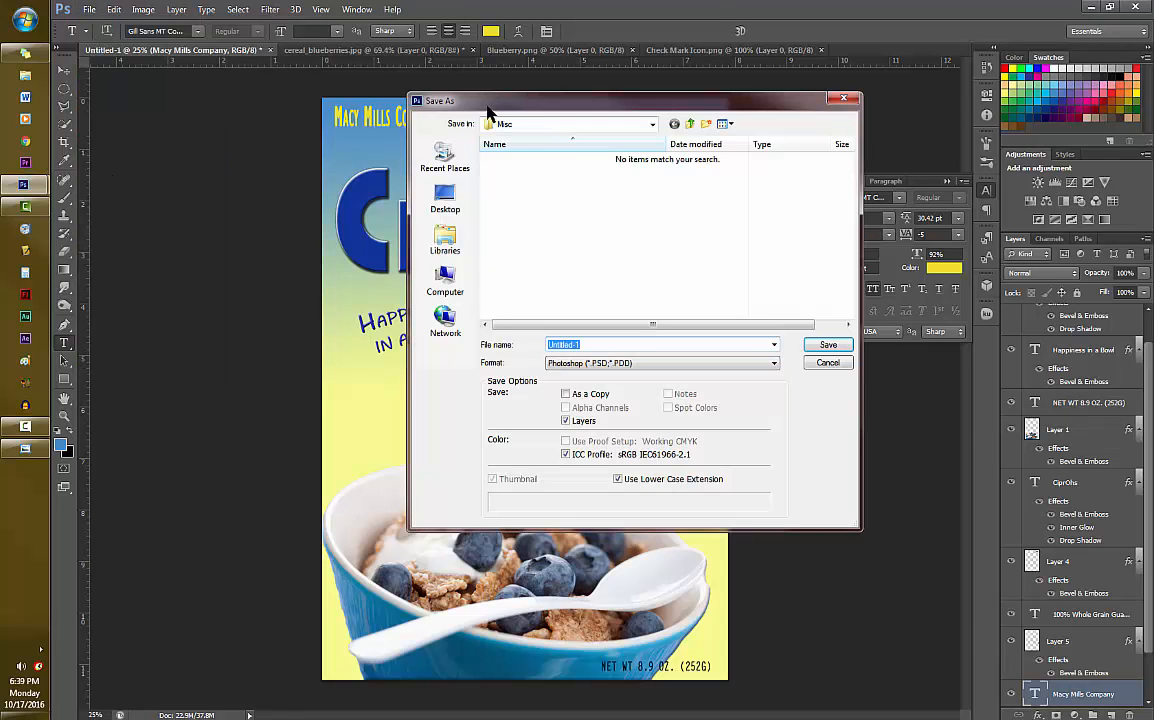
click(689, 124)
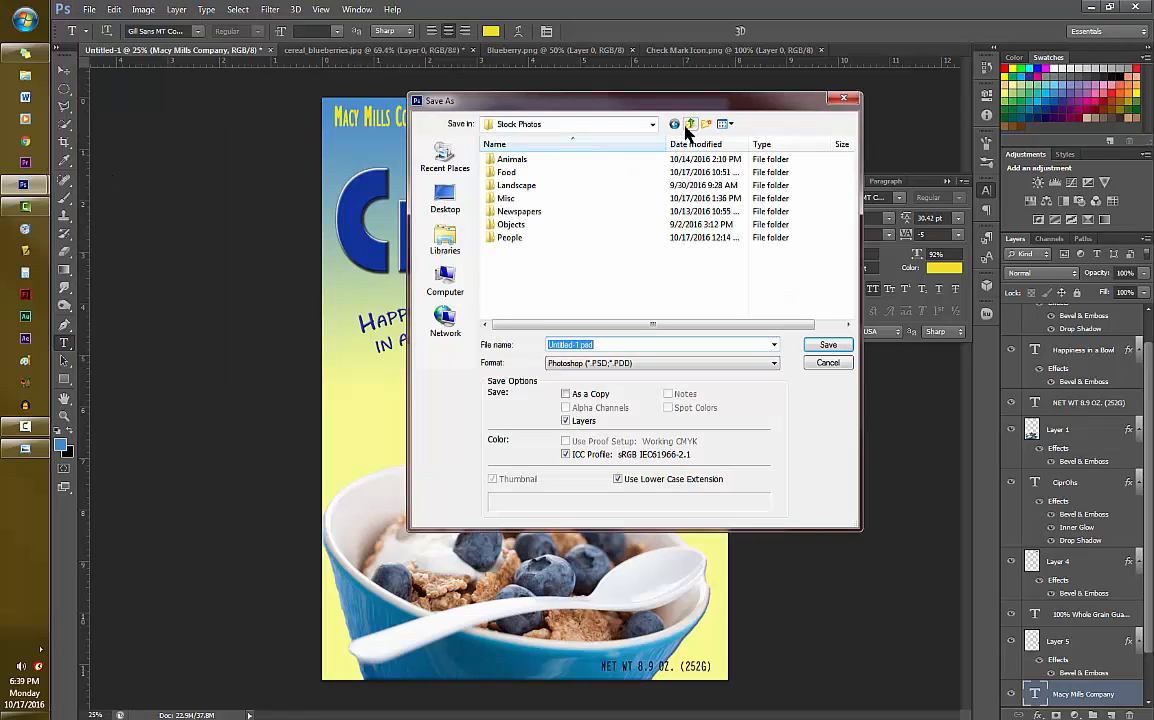
click(440, 288)
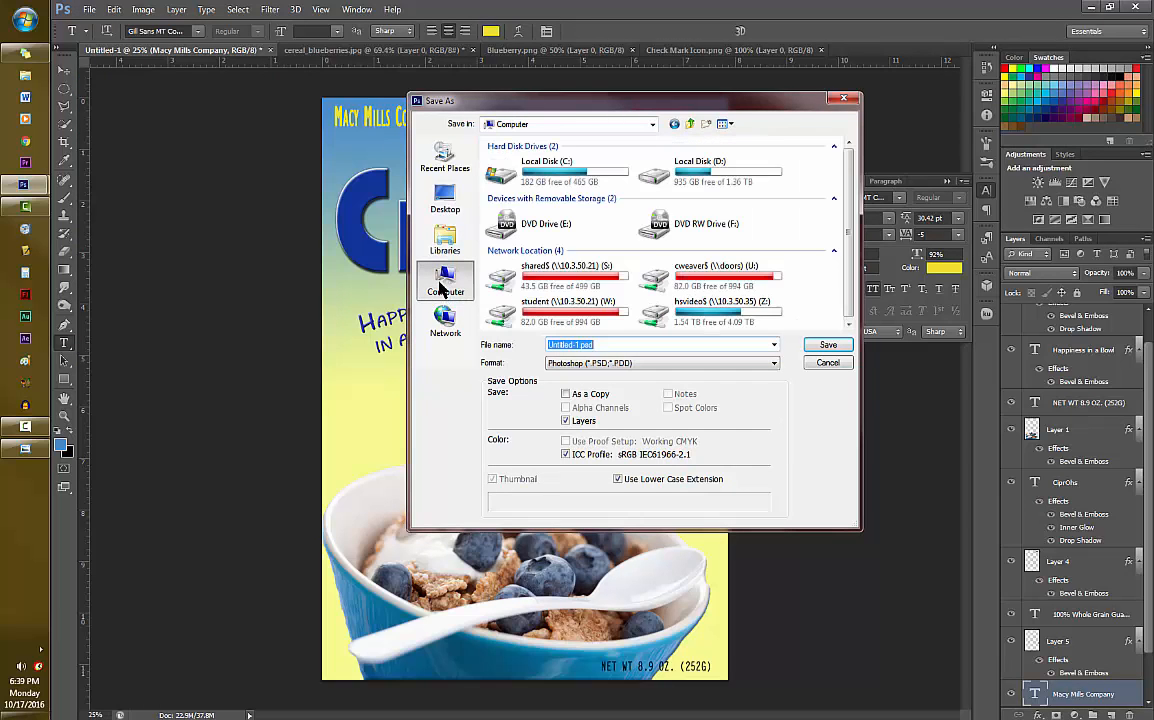
double_click(737, 311)
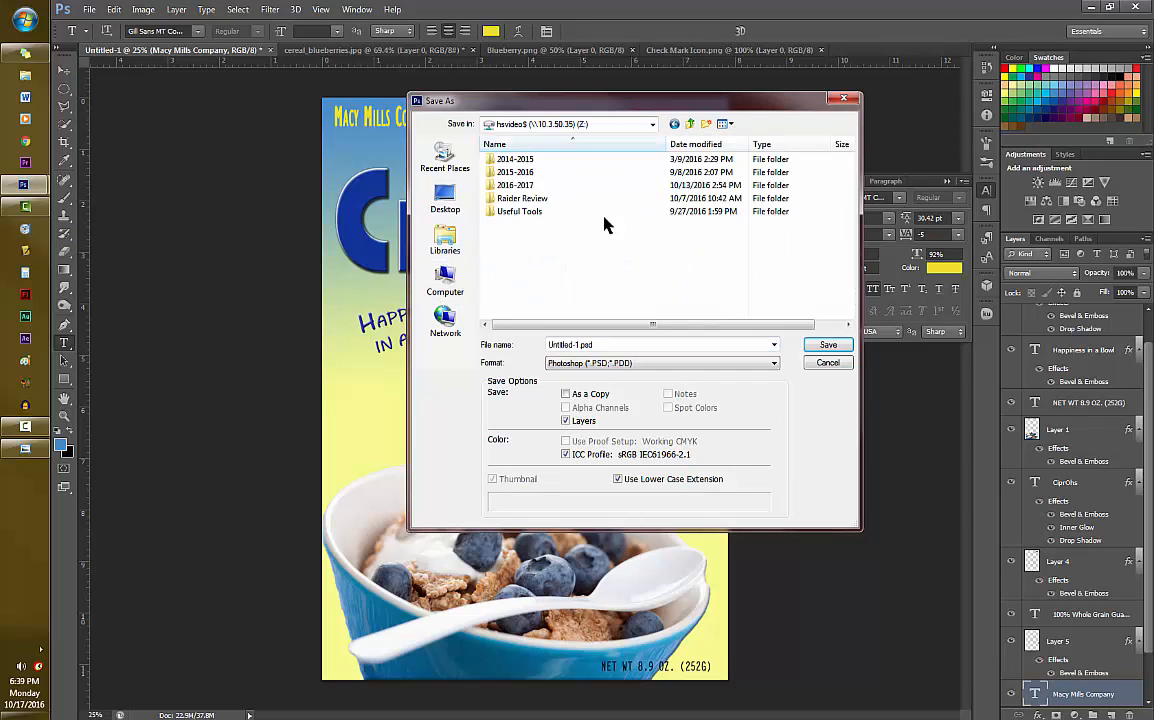
double_click(530, 185)
double_click(531, 213)
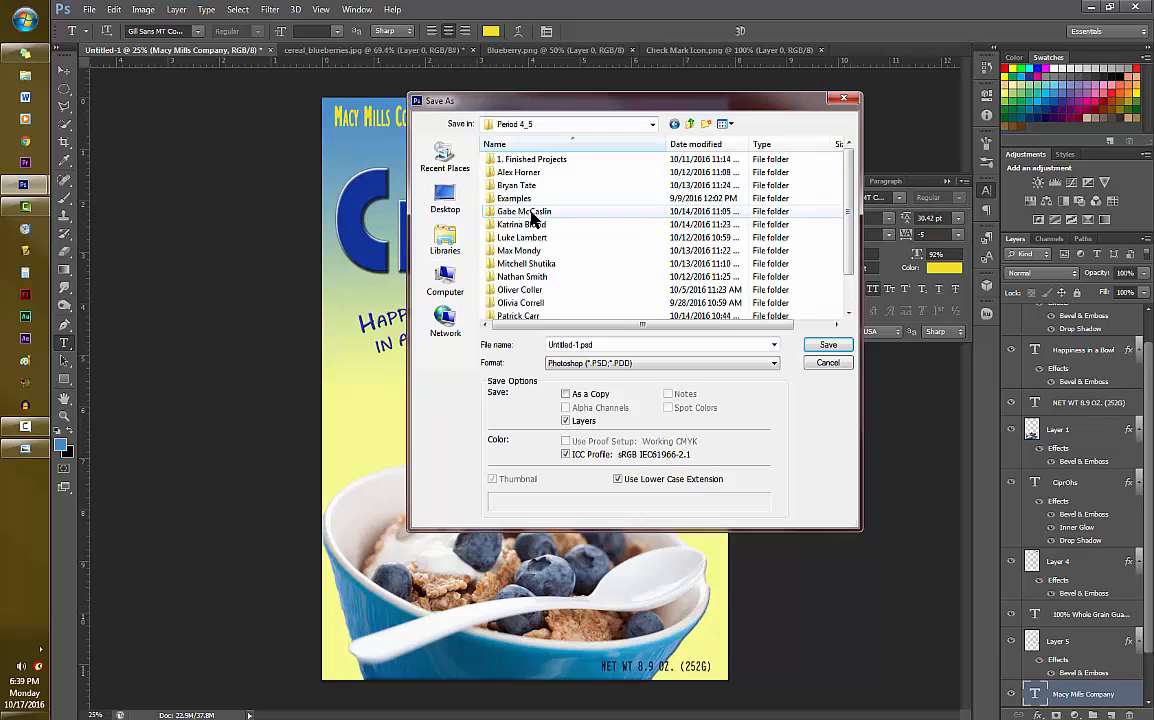
double_click(533, 160)
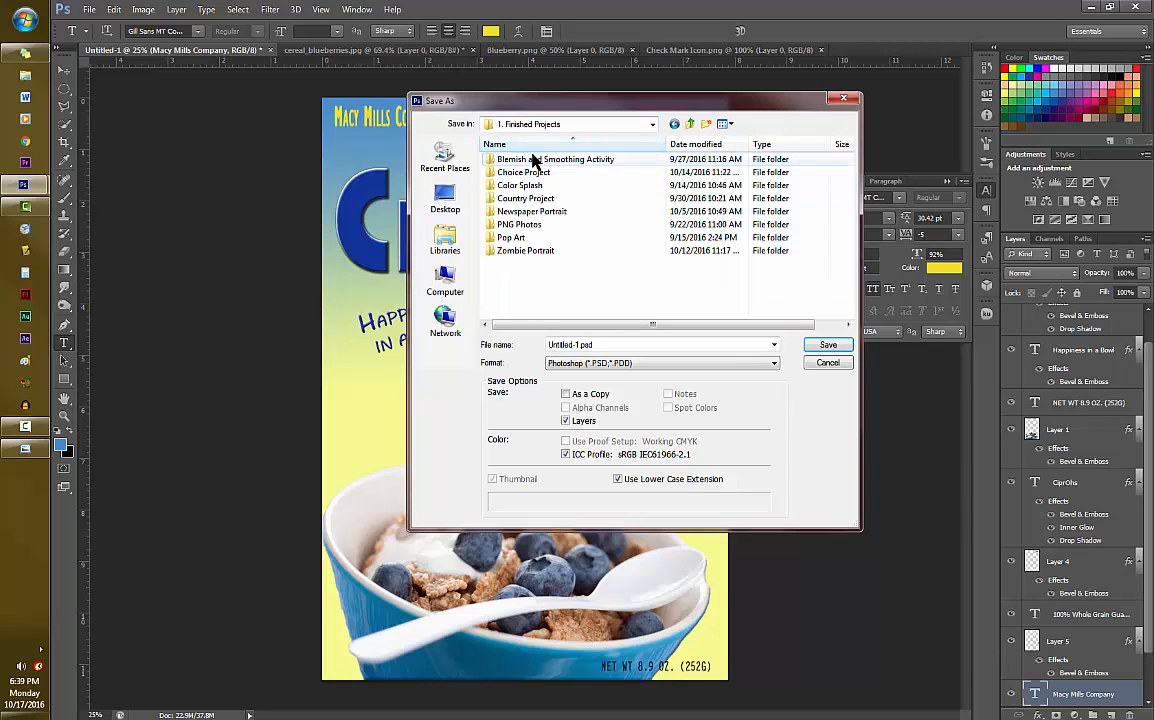
- Create a new folder named "Cereal Box" in Finished Projects and open it as the save location
click(705, 123)
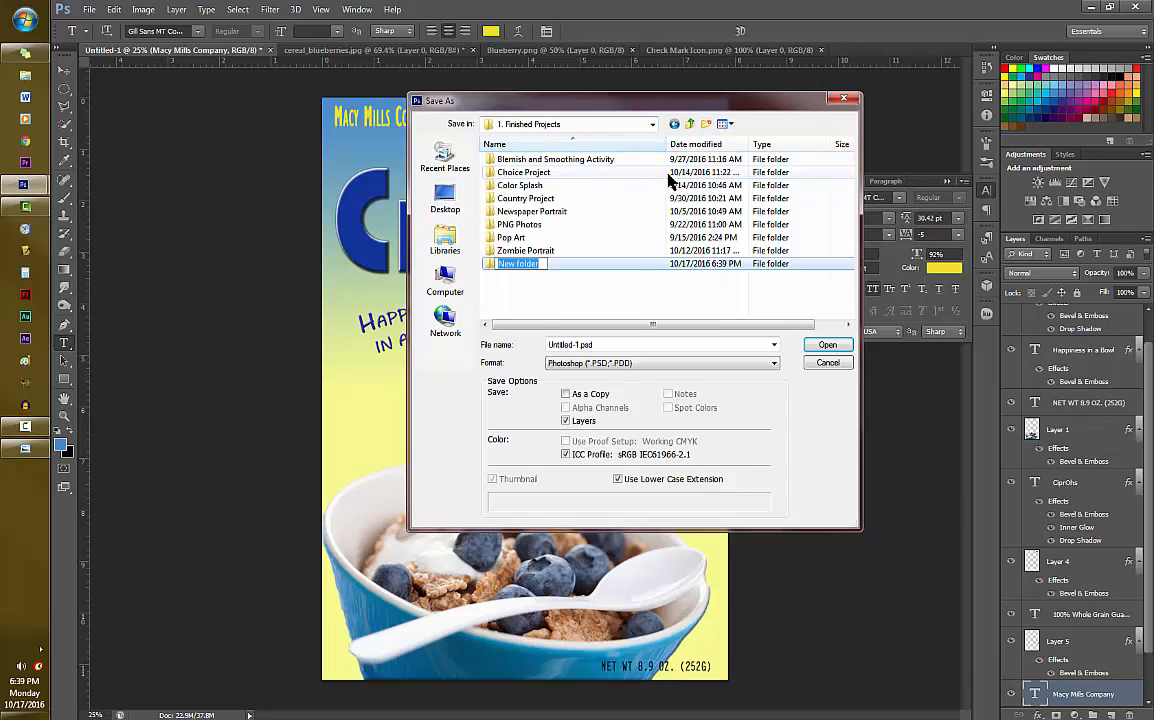
text(Cereal Box)
key(Return)
double_click(618, 262)
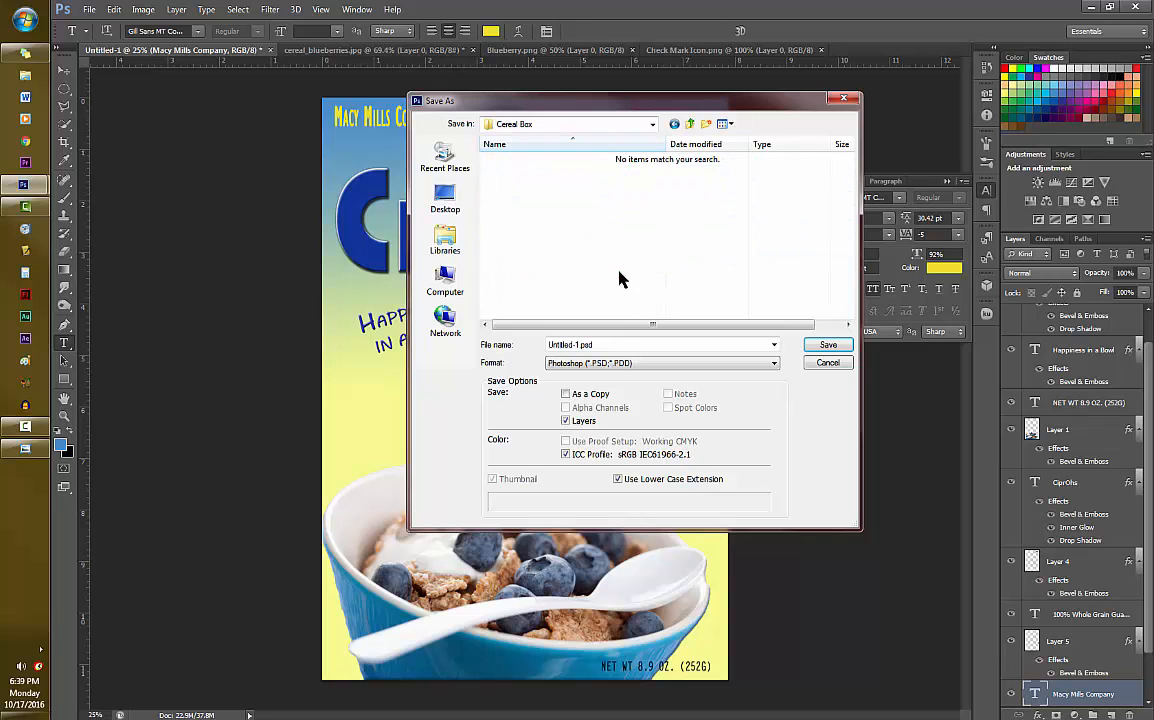
- Save the box front as a JPEG under a new file name, at Maximum quality 12 with Baseline Optimized format
click(610, 363)
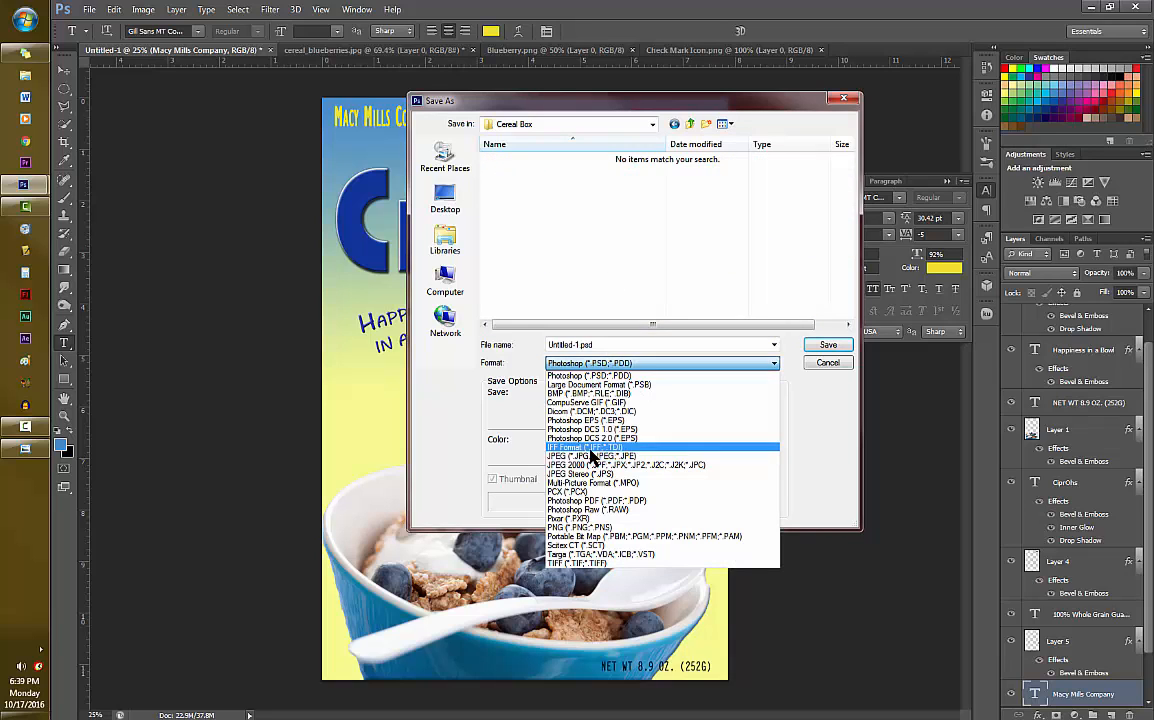
click(595, 468)
drag(590, 344, 545, 346)
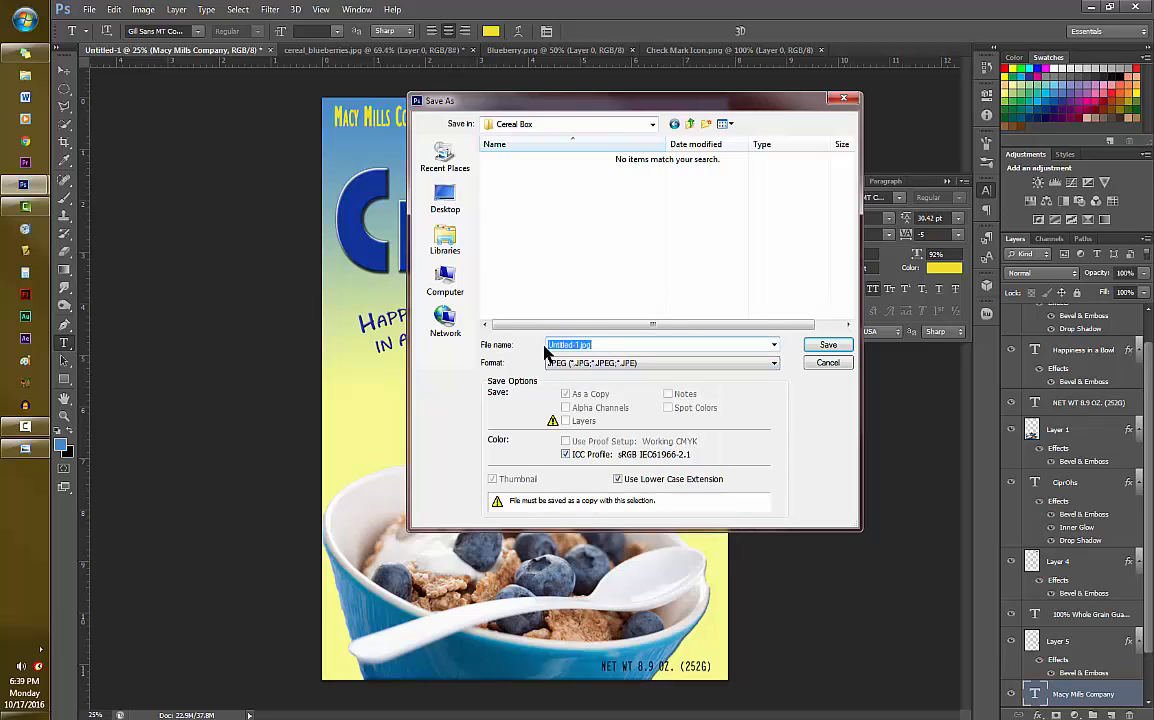
text(Mrs. Cipro)
key(Return)
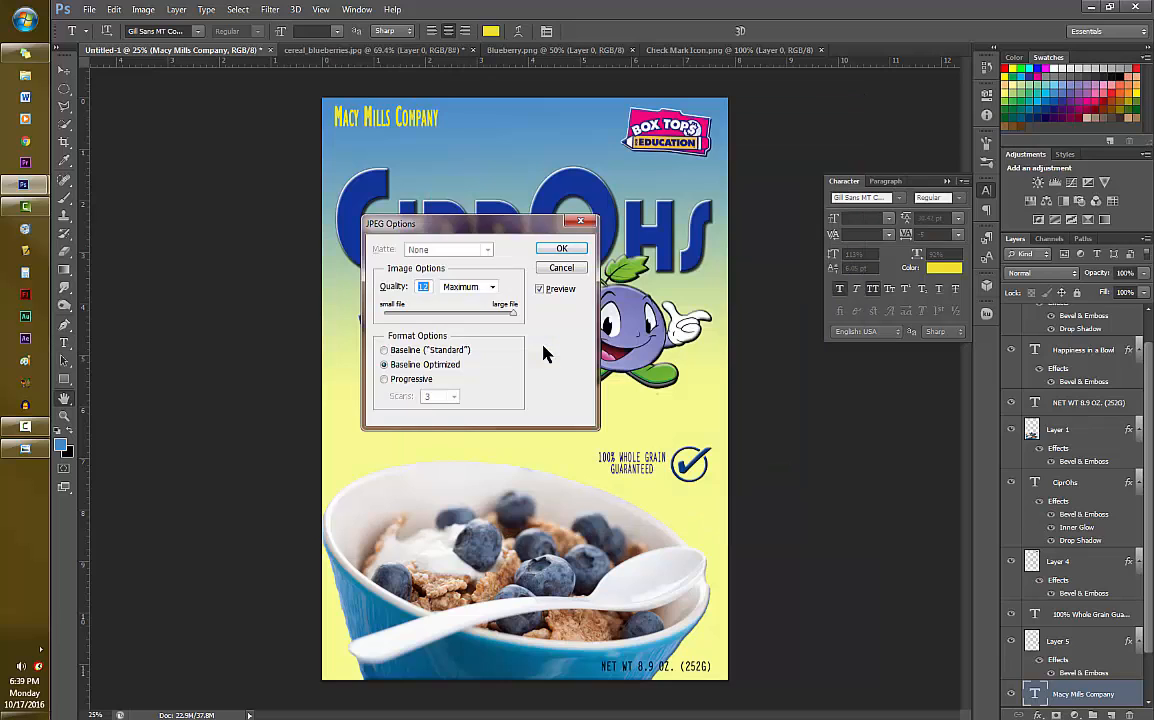
click(562, 248)
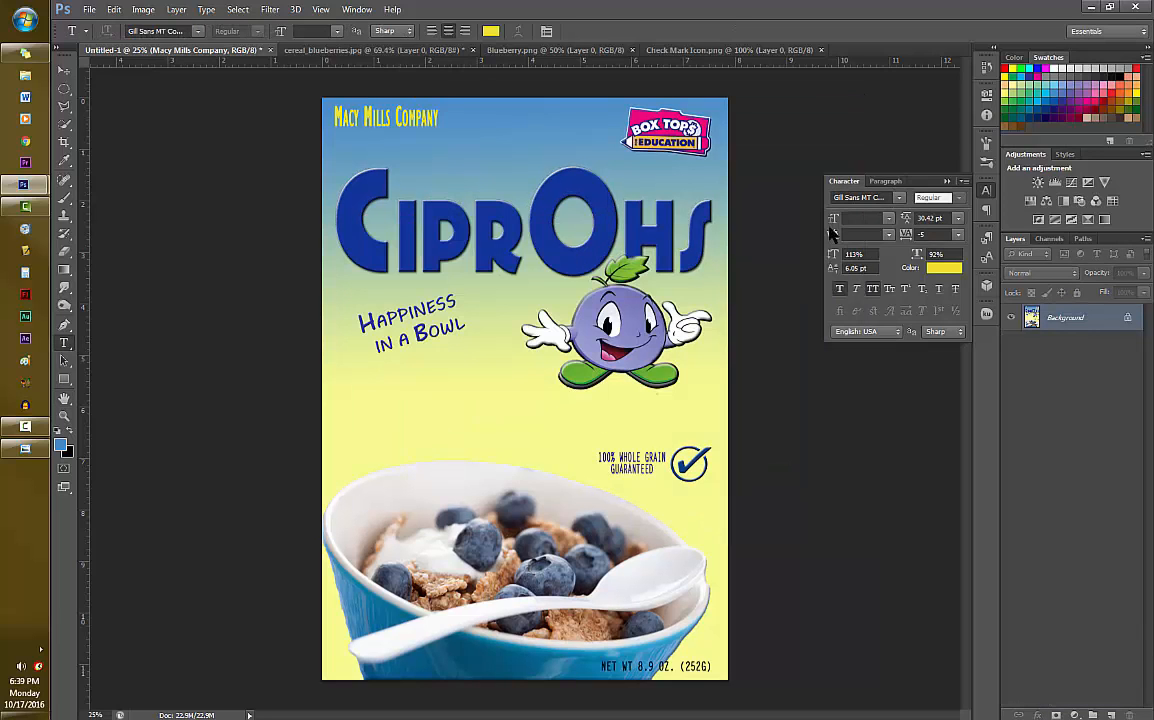